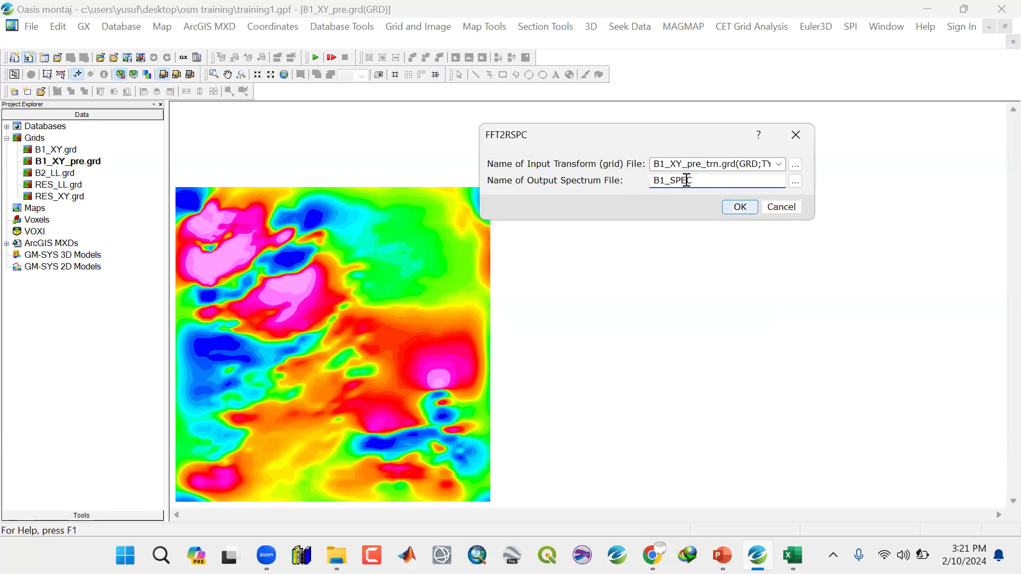
Calculate the radial average spectrum of the B1_XY_pre_trn.grd transform grid with B1_SPEC as the output spectrum file.
left_click_drag(695, 181, 650, 179)
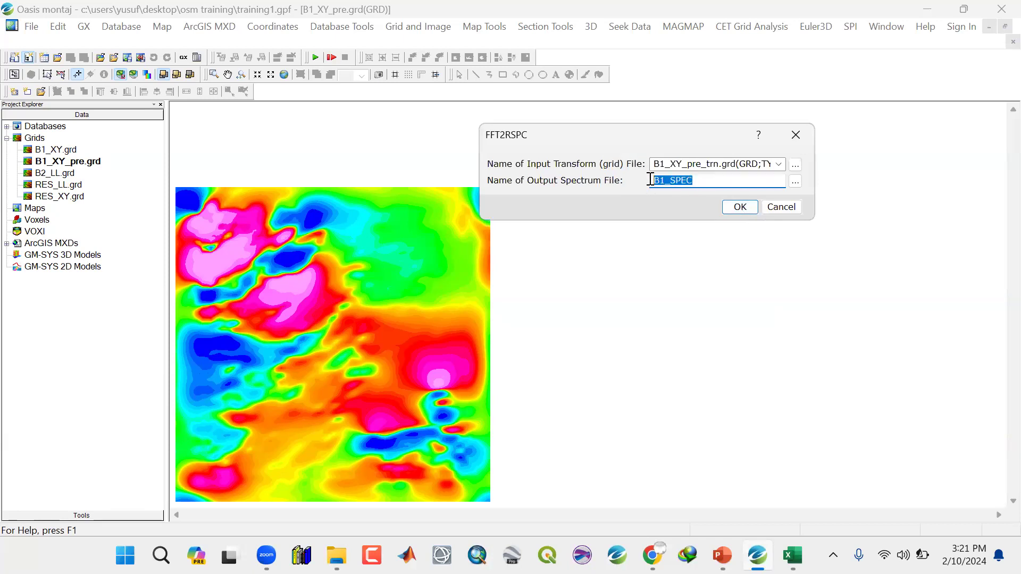
left_click(740, 207)
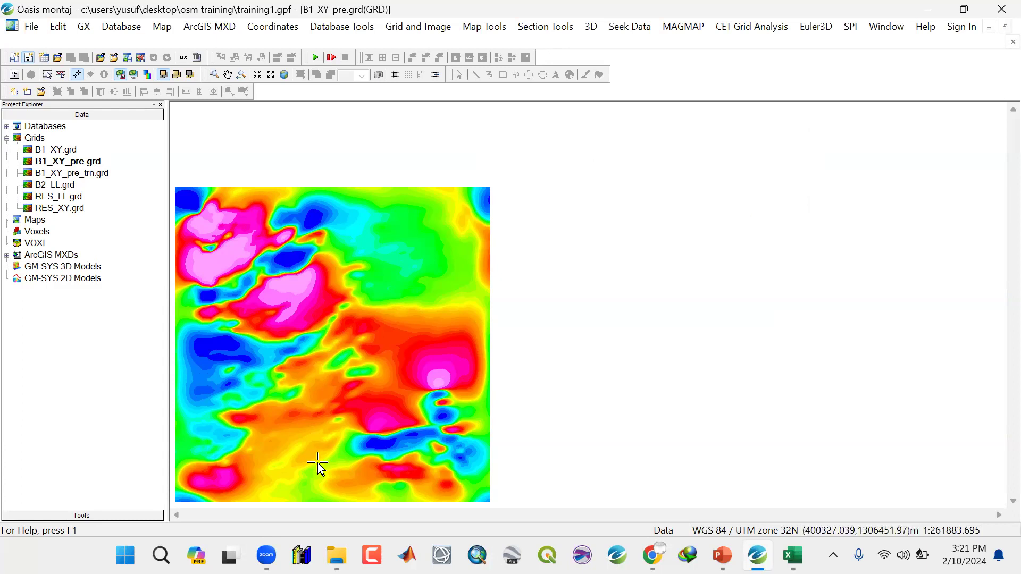
Switch to File Explorer and open the B1_SPEC file from the OSM Training folder in a maximized Notepad window.
left_click(336, 555)
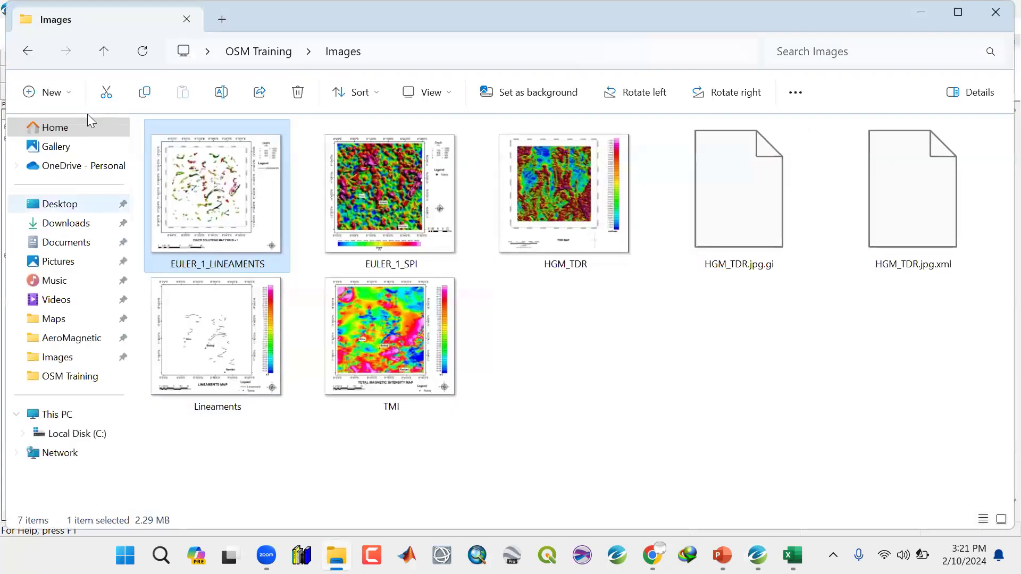
left_click(101, 54)
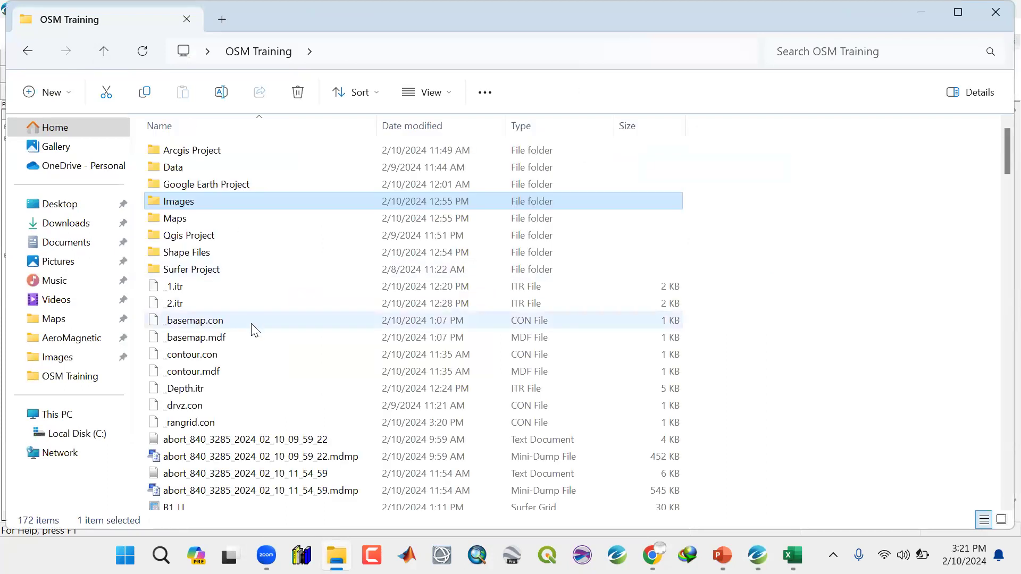
scroll(254, 330, "down", 6)
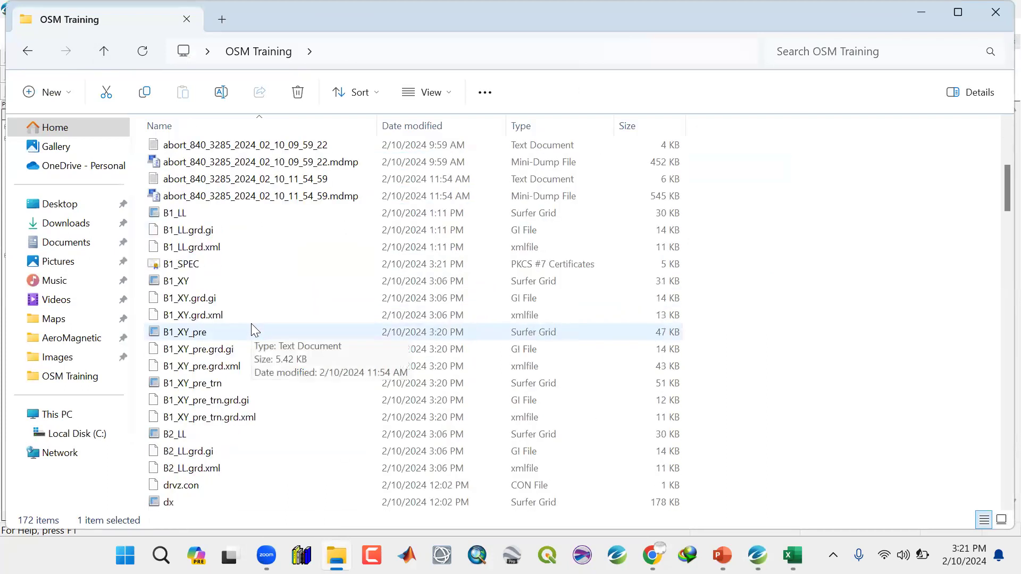
left_click(185, 268)
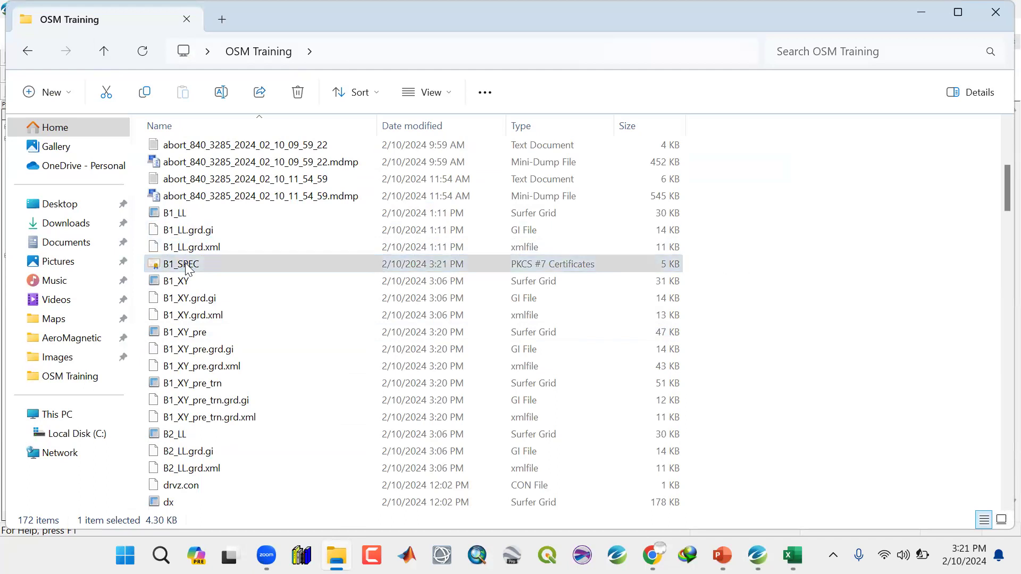
right_click(186, 268)
mouse_move(247, 222)
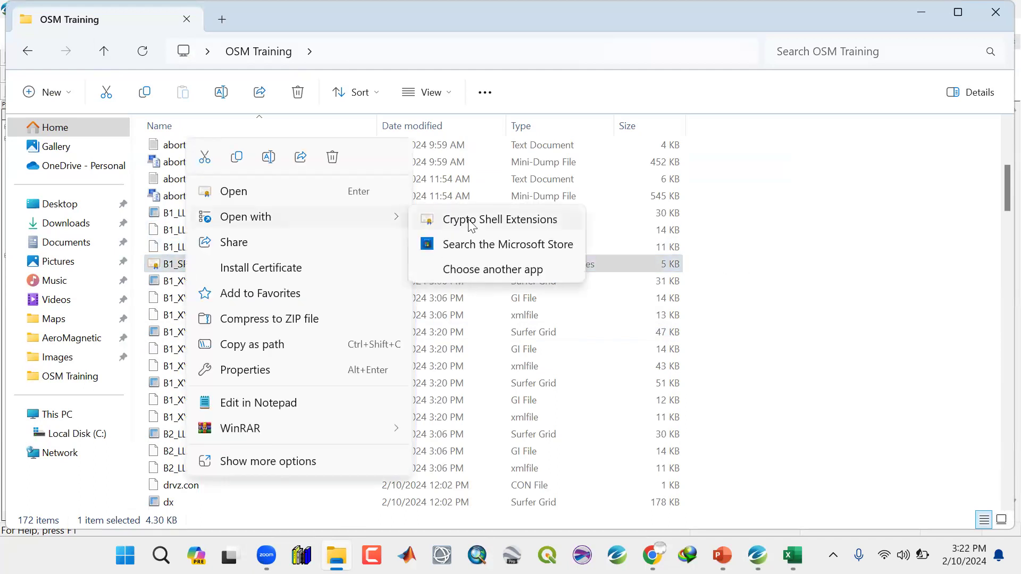
left_click(239, 404)
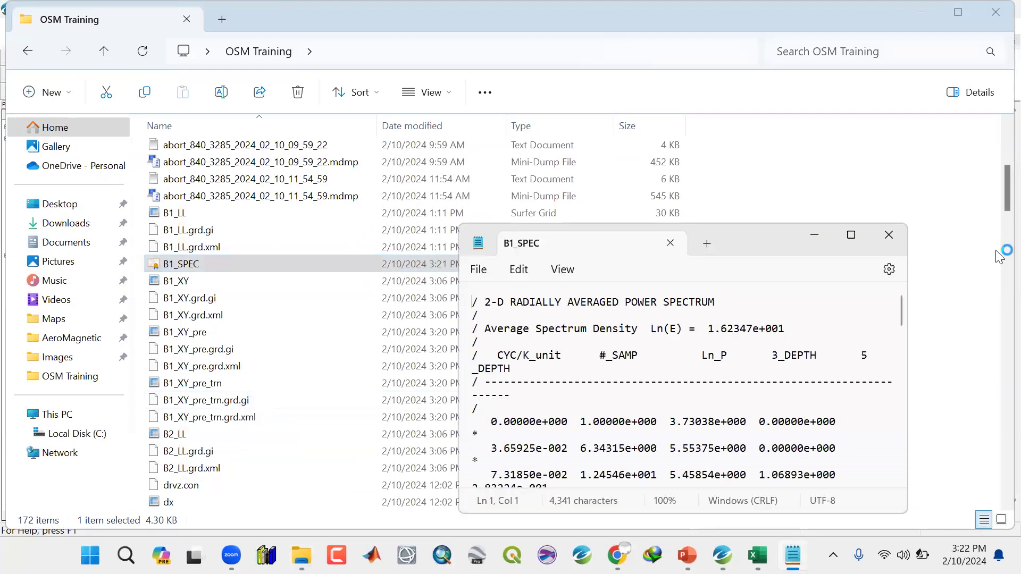
left_click(851, 235)
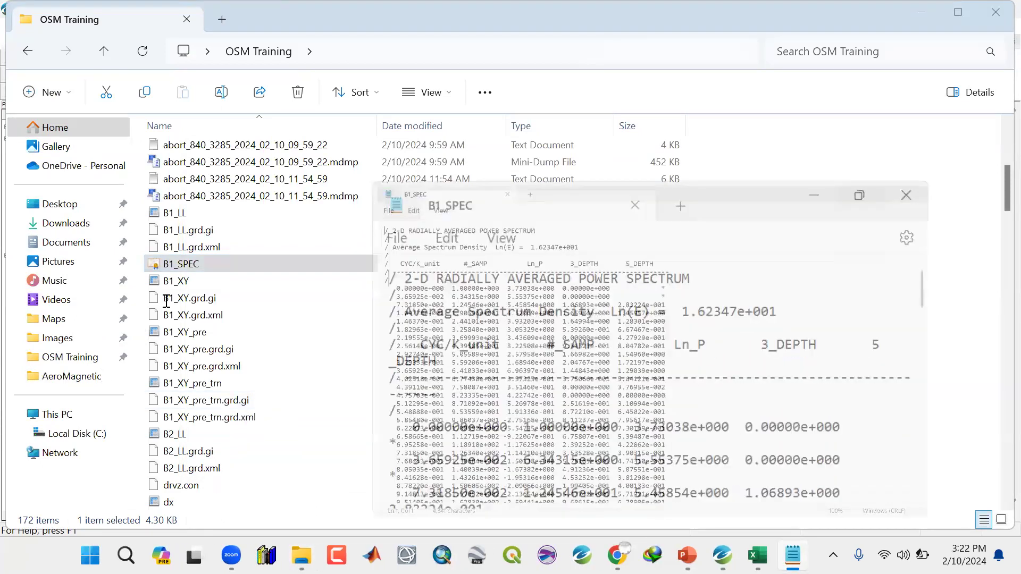
Look through the whole power spectrum table in B1_SPEC, and close it to return to Oasis montaj.
scroll(170, 311, "down", 10)
scroll(170, 311, "up", 10)
scroll(170, 314, "down", 5)
scroll(169, 311, "down", 5)
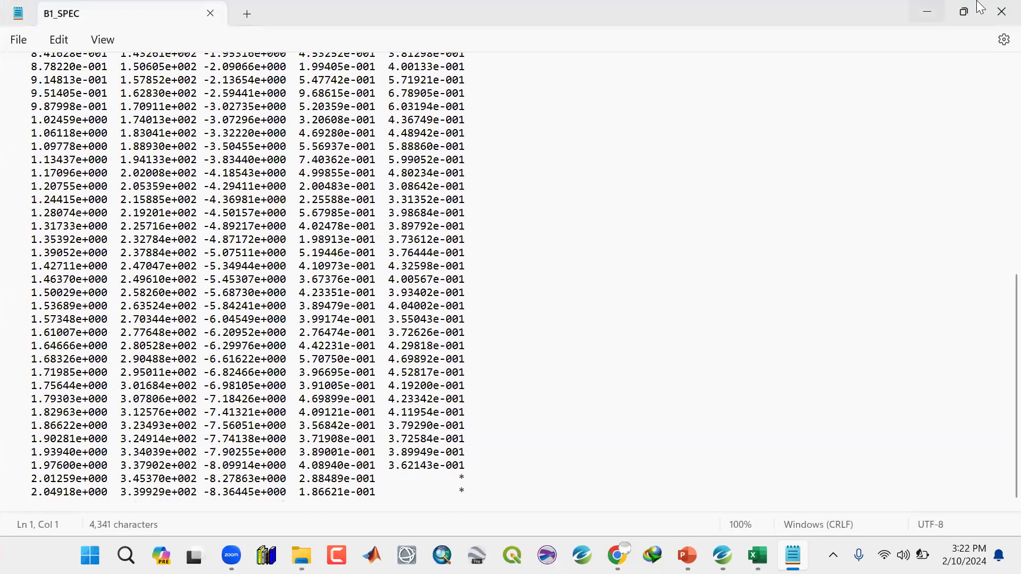
left_click(997, 9)
left_click(998, 8)
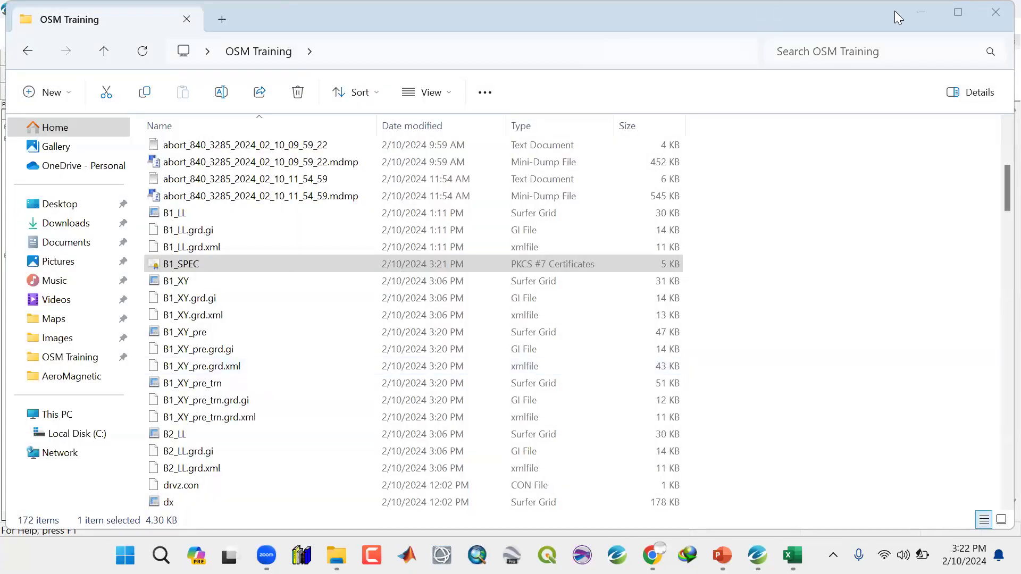
left_click(950, 19)
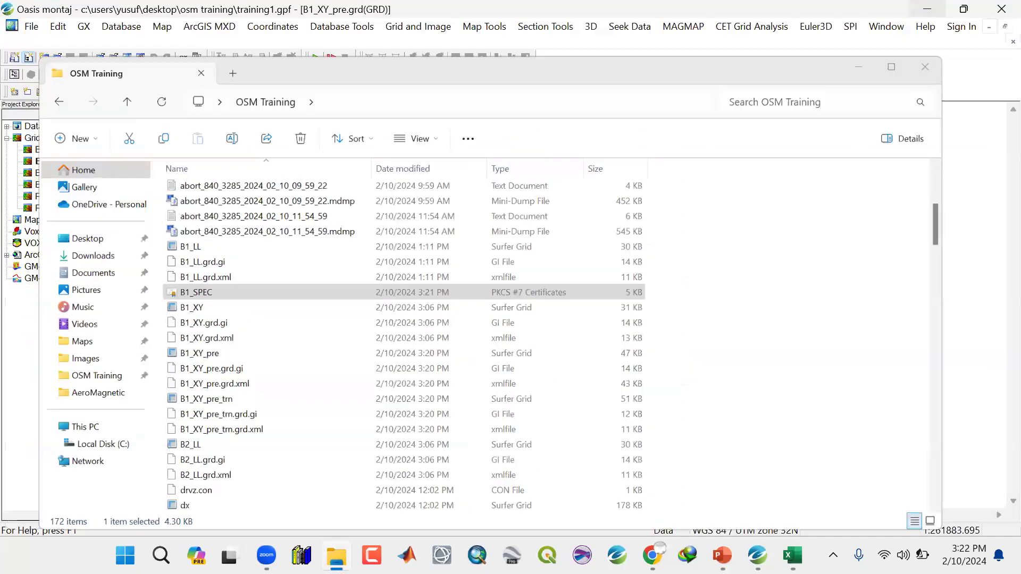
left_click(755, 553)
Create a spectrum map from B1_SPEC.SPC and view its power spectrum and depth estimate plots.
left_click(686, 27)
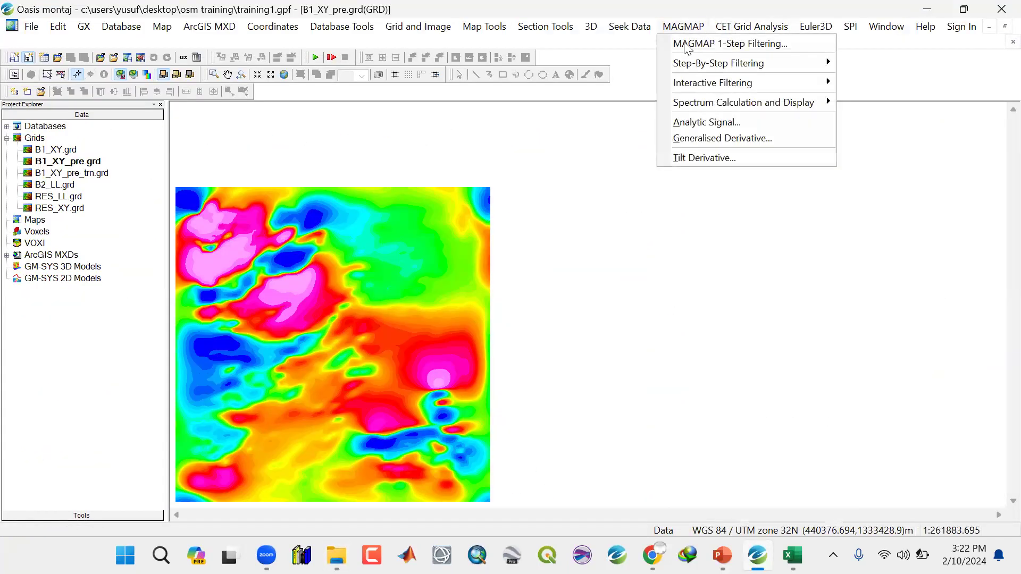
mouse_move(699, 103)
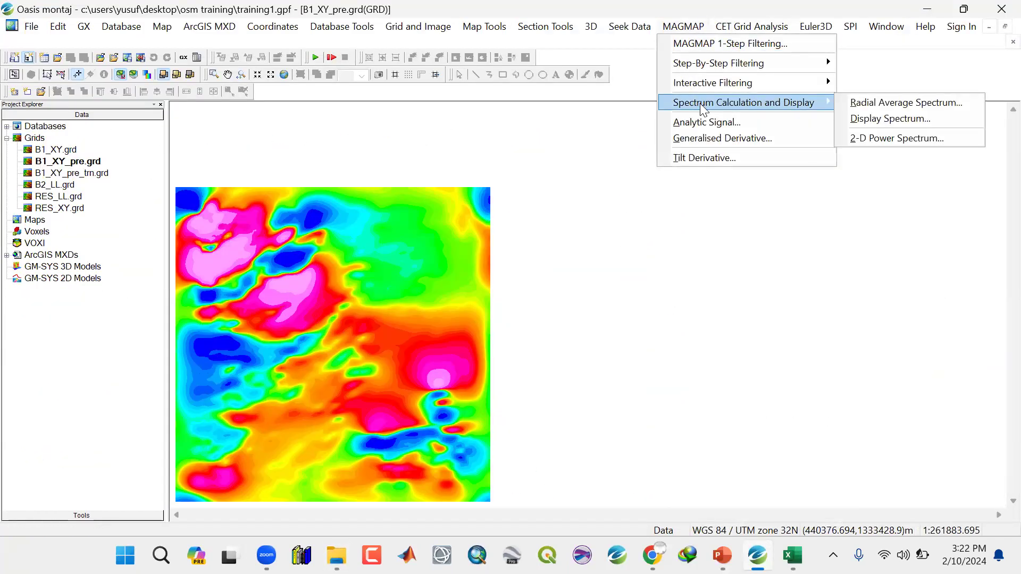
left_click(878, 118)
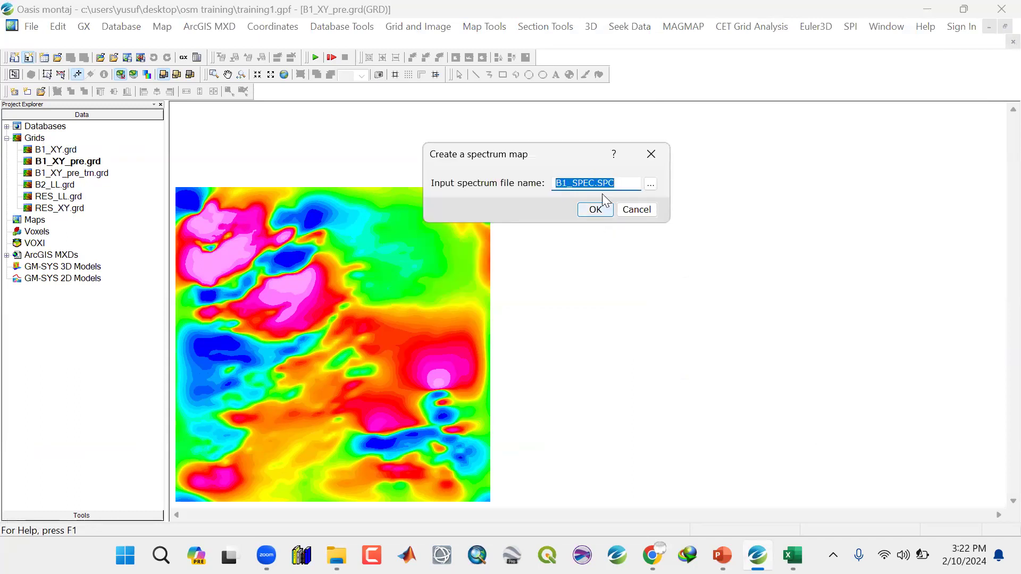
left_click(596, 210)
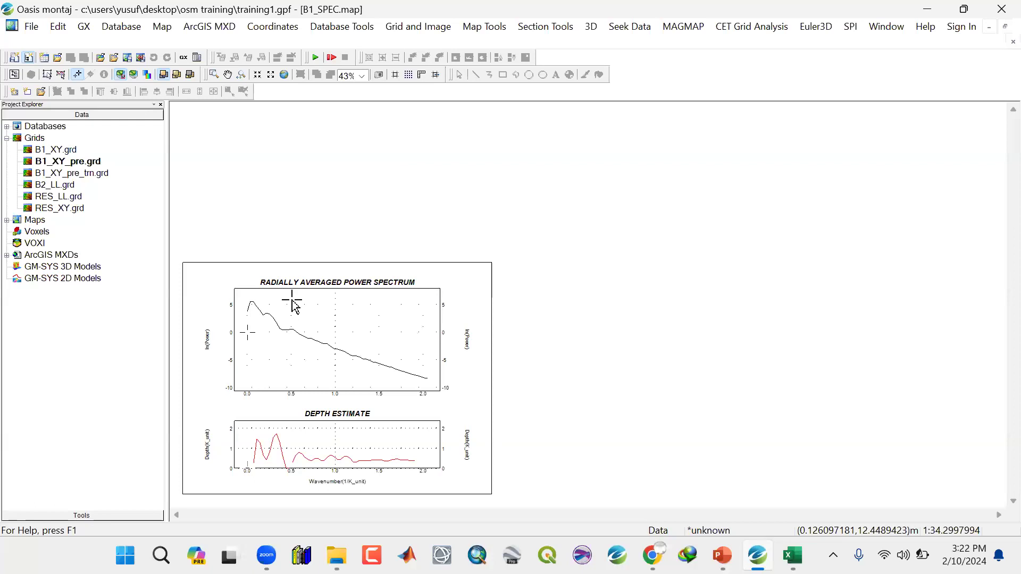
scroll(335, 343, "up", 2)
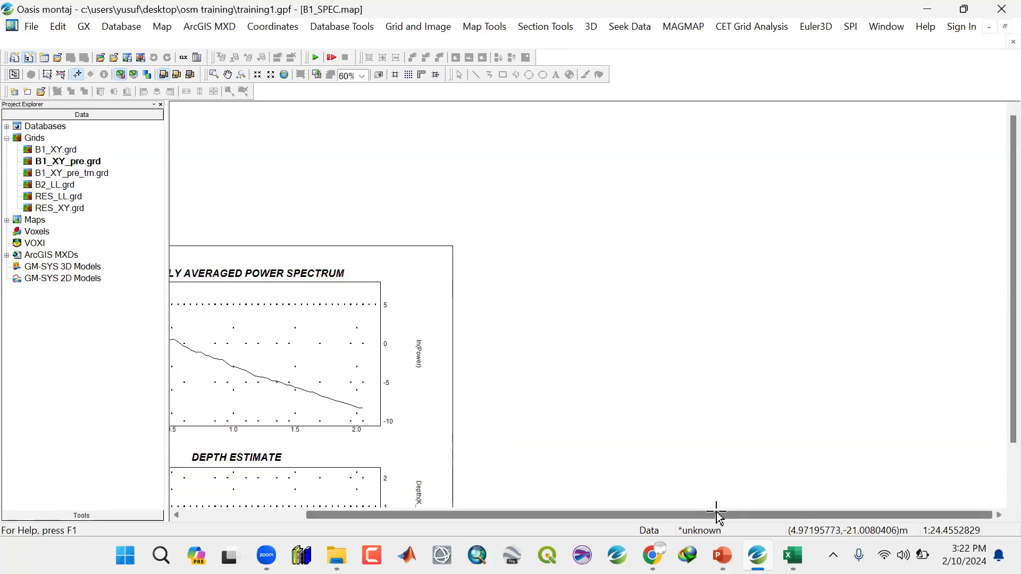
scroll(718, 515, "left", 3)
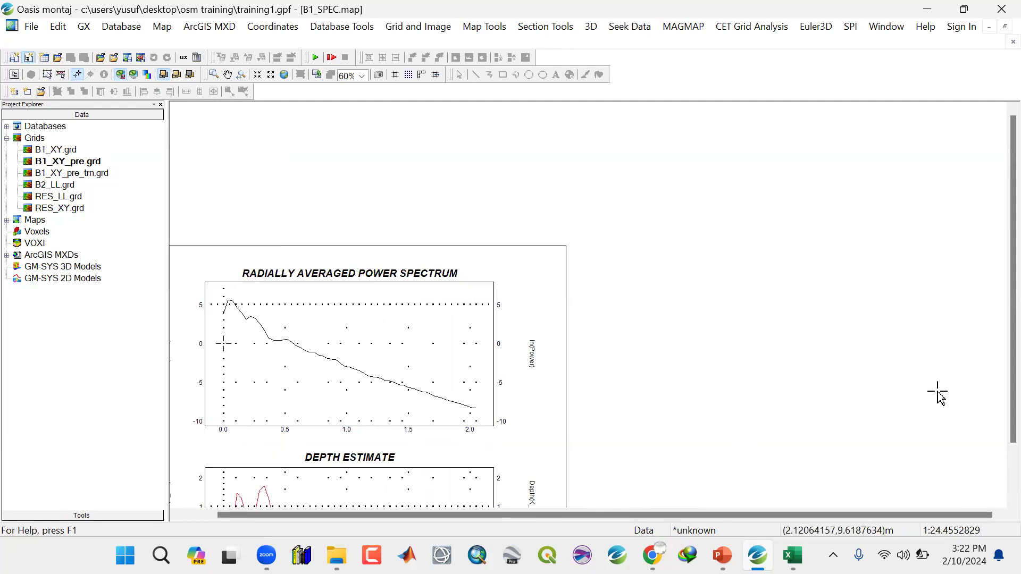
left_click_drag(1008, 360, 1007, 382)
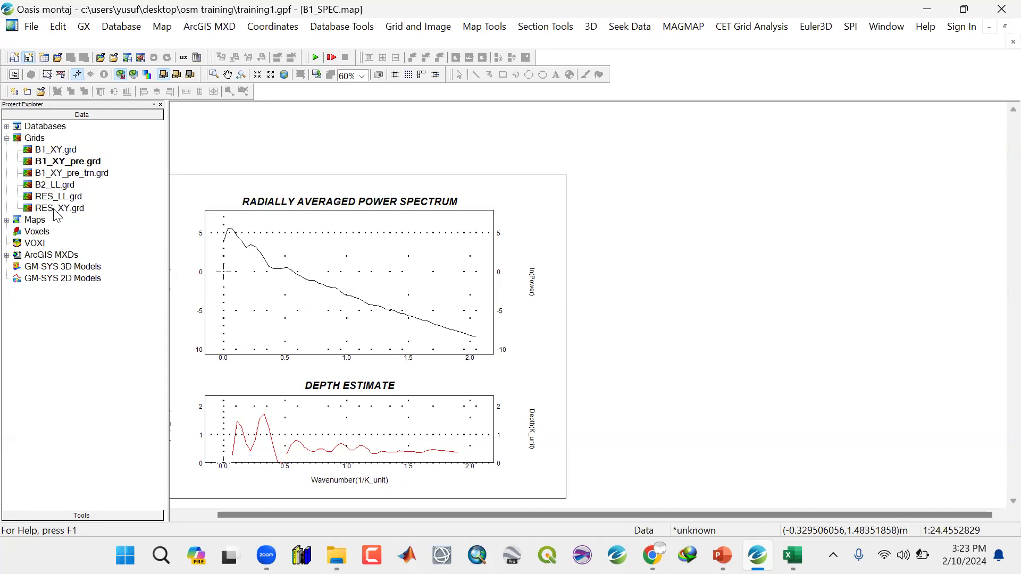
Open the B2_LL.grd grid and choose it as the grid to re-project, accepting its existing coordinate system.
left_click(58, 186)
double_click(58, 186)
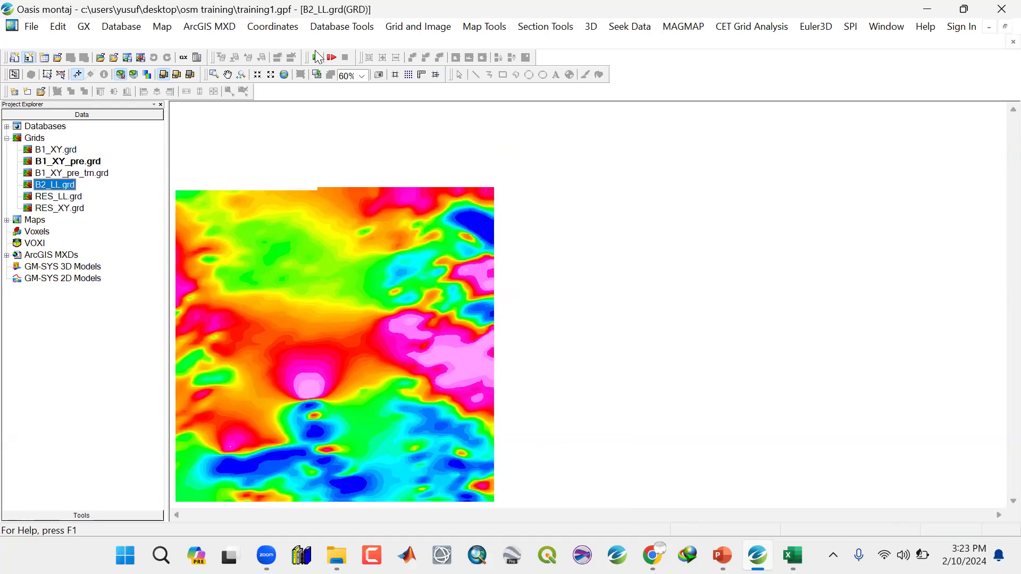
left_click(418, 27)
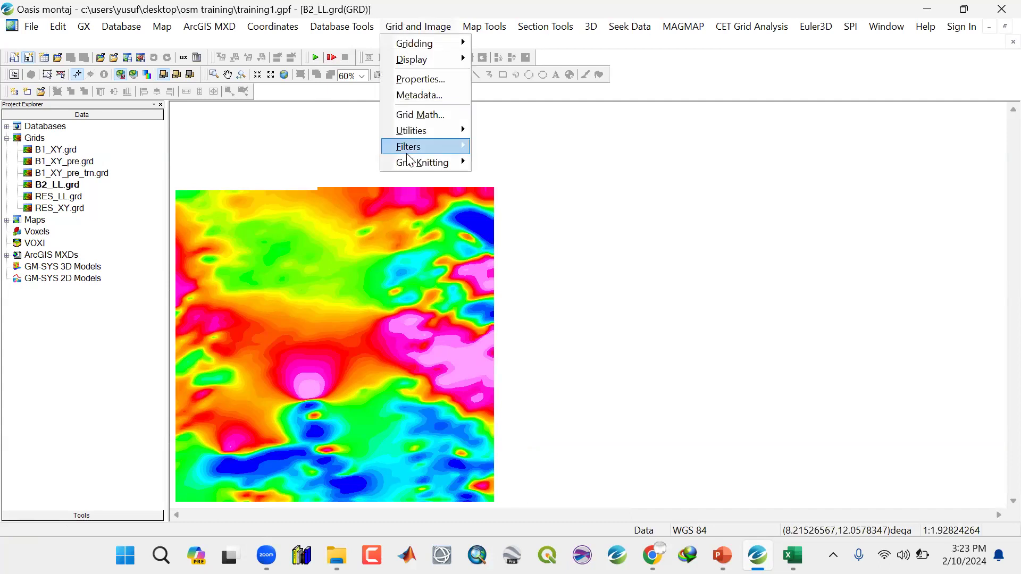
mouse_move(421, 130)
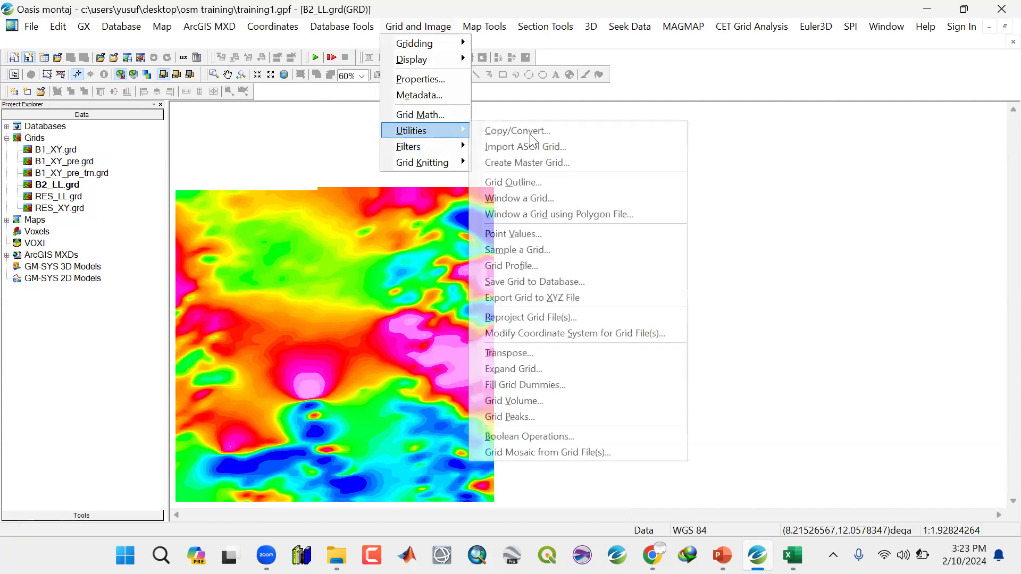
left_click(529, 317)
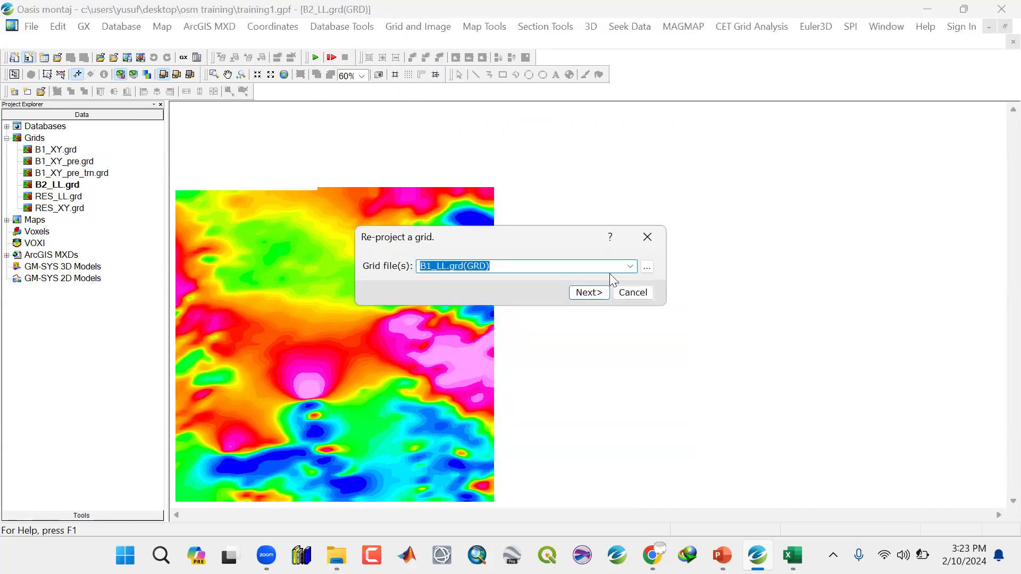
left_click(630, 266)
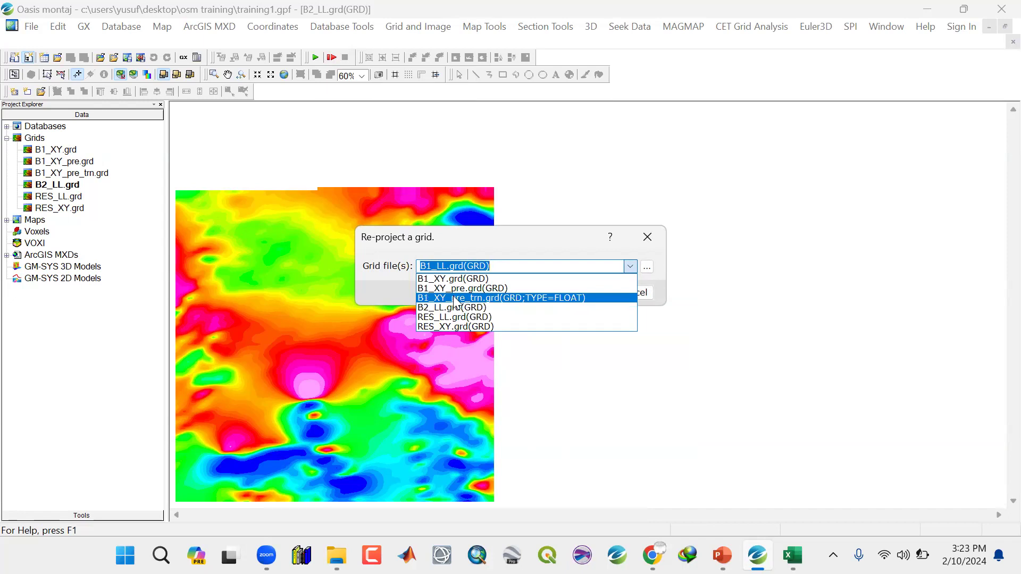
left_click(457, 307)
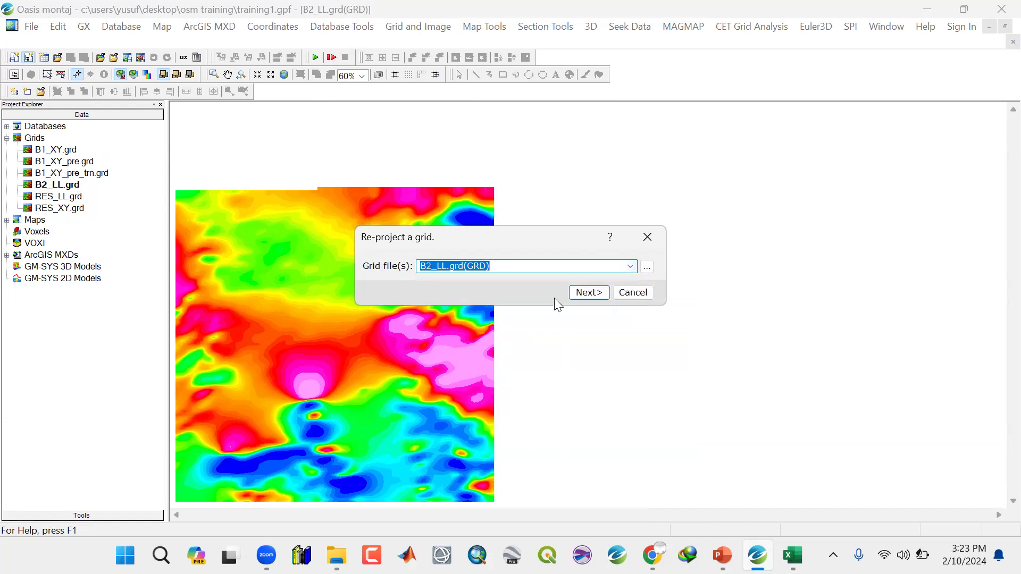
left_click(586, 294)
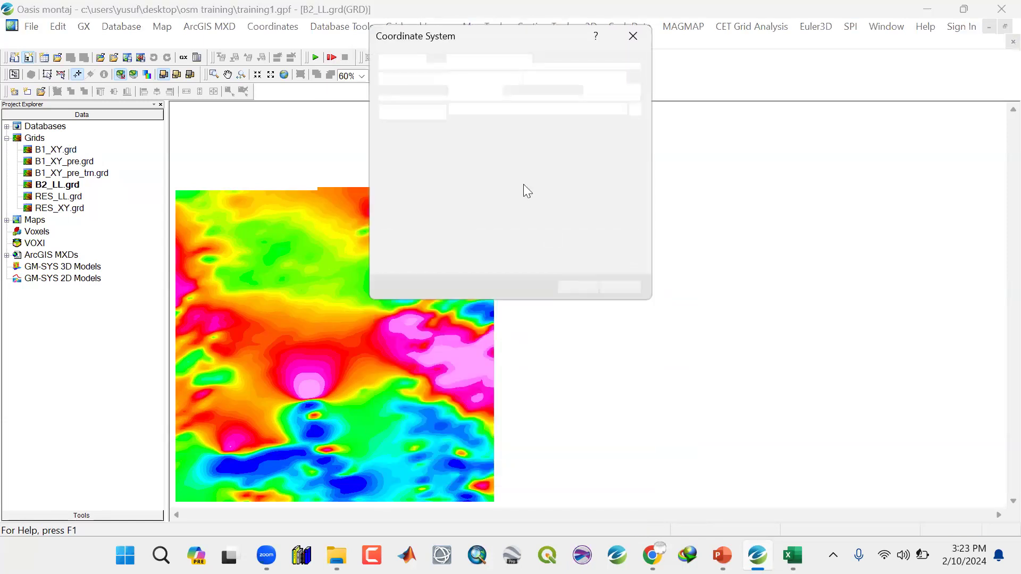
left_click(584, 225)
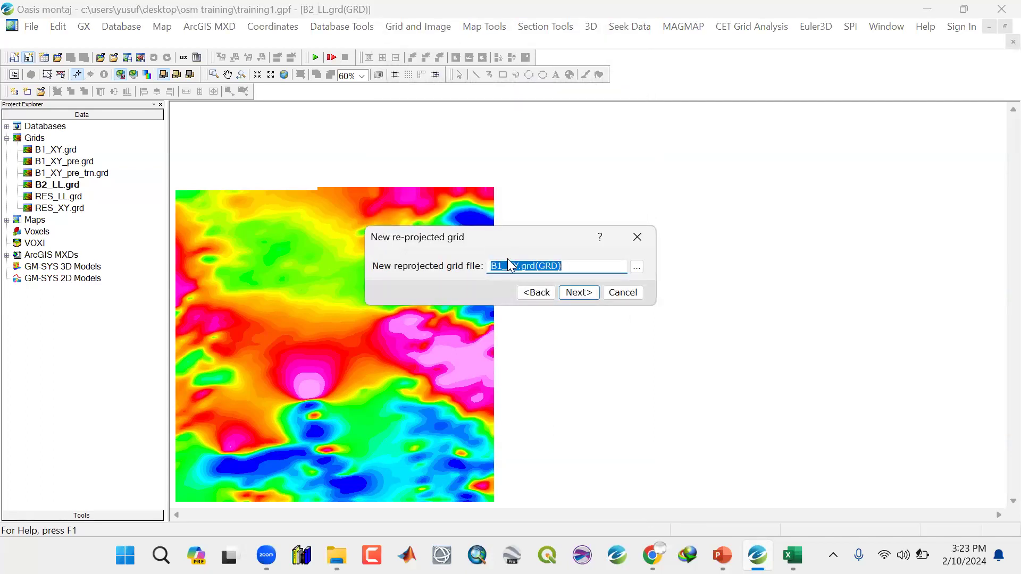
Re-project the grid to a new file B2_XY in projected (x,y) WGS 84 / UTM zone 32N coordinates with cell size 244.
type("B2_XY")
left_click(579, 292)
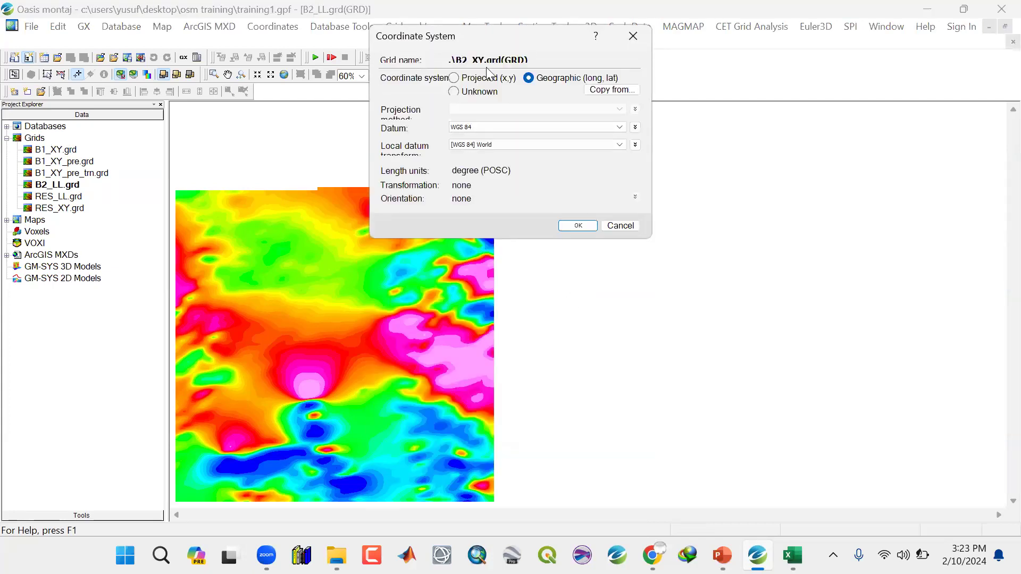
left_click(454, 78)
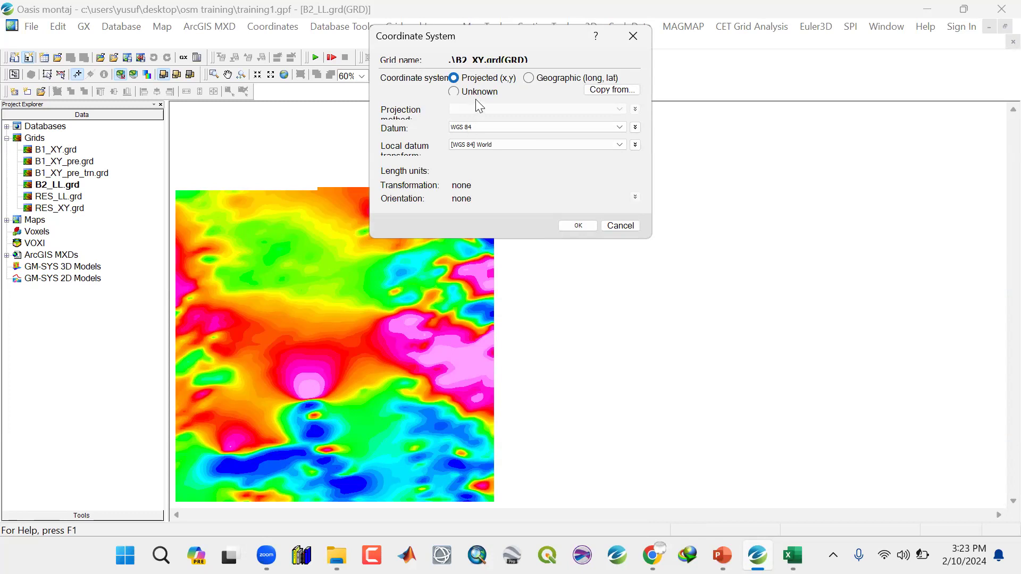
key("Return")
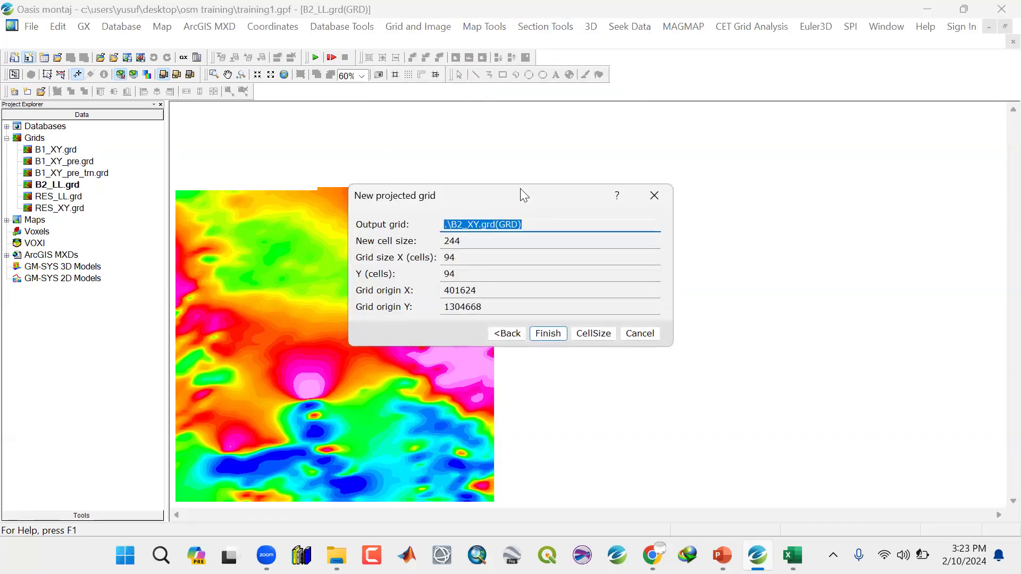
left_click(506, 334)
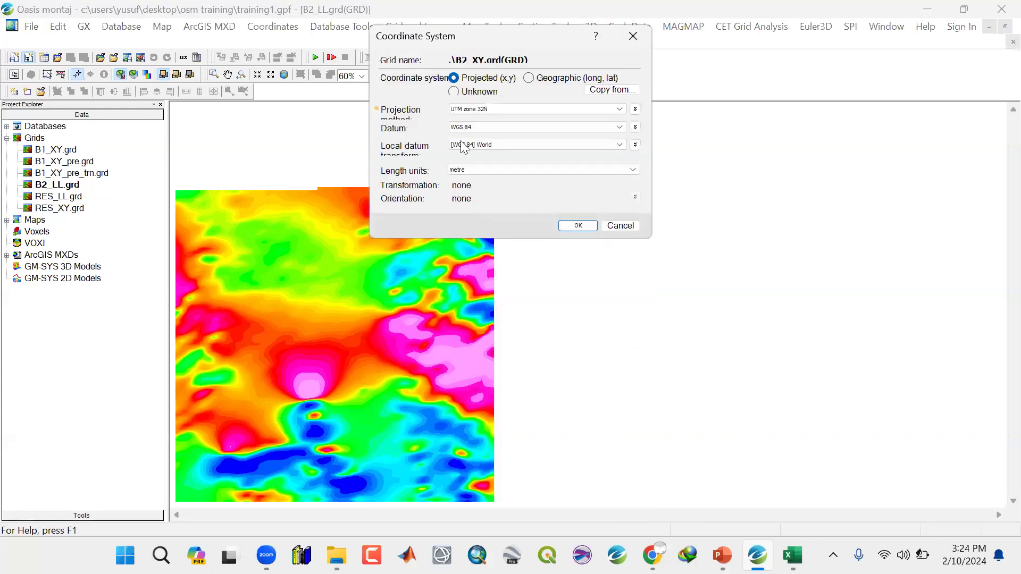
left_click(577, 226)
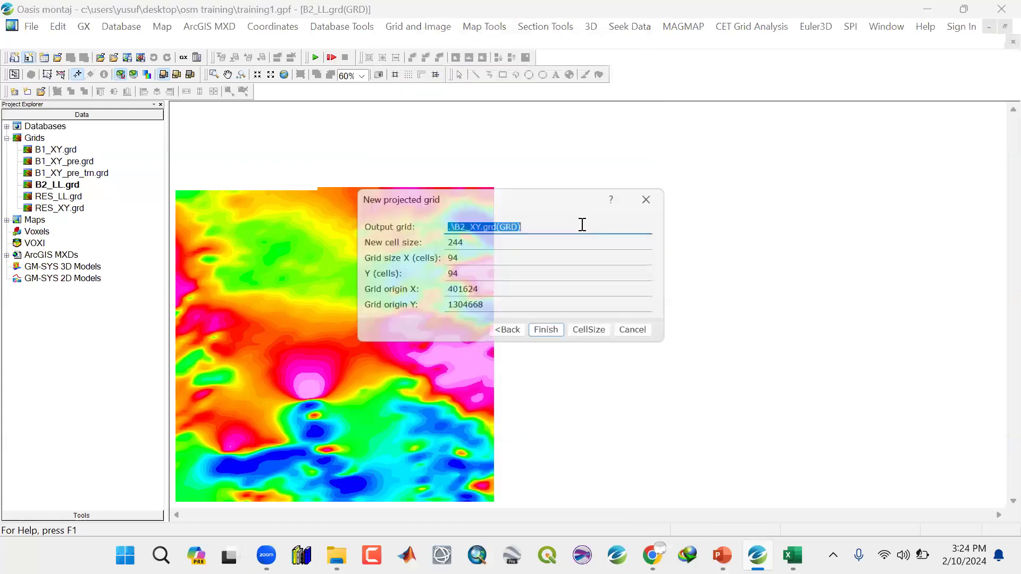
left_click(558, 337)
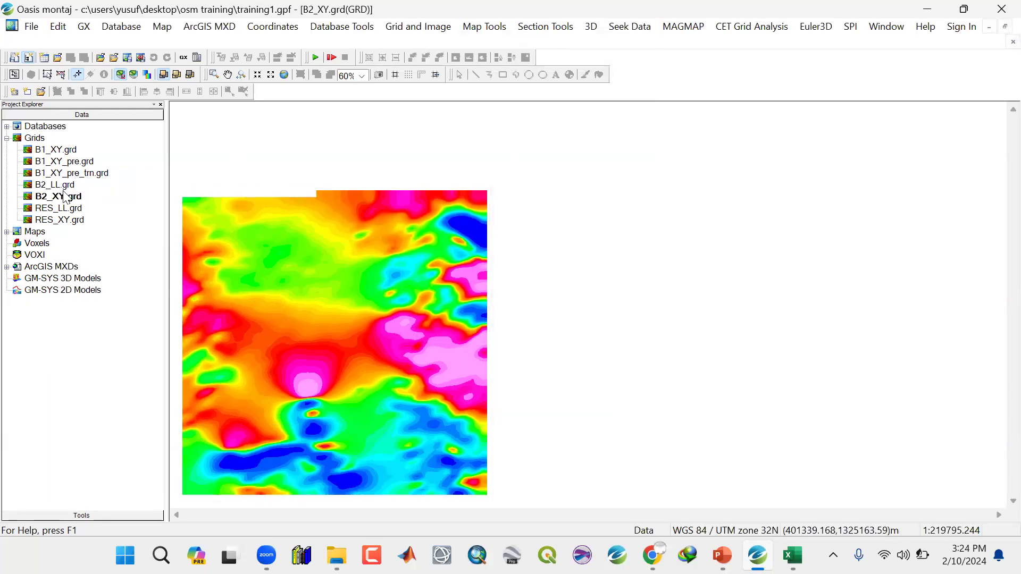
Remove the B2_LL.grd grid from the project.
right_click(66, 184)
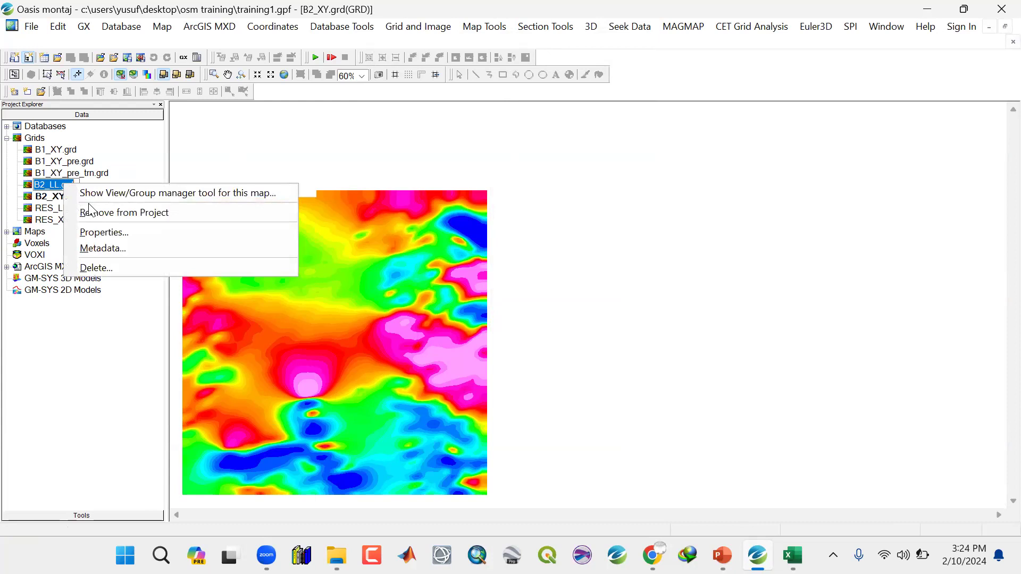
left_click(64, 181)
right_click(66, 186)
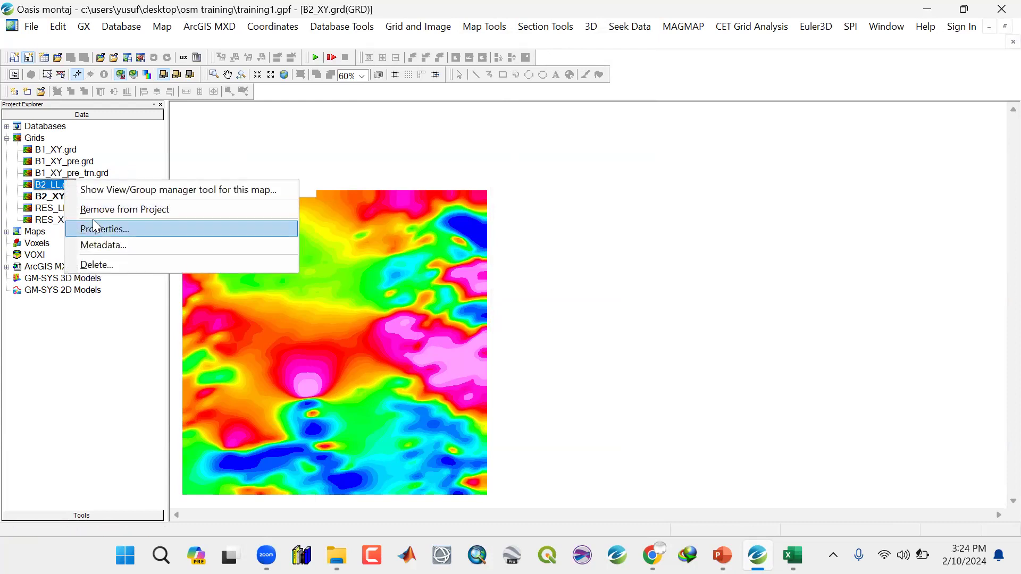
left_click(96, 208)
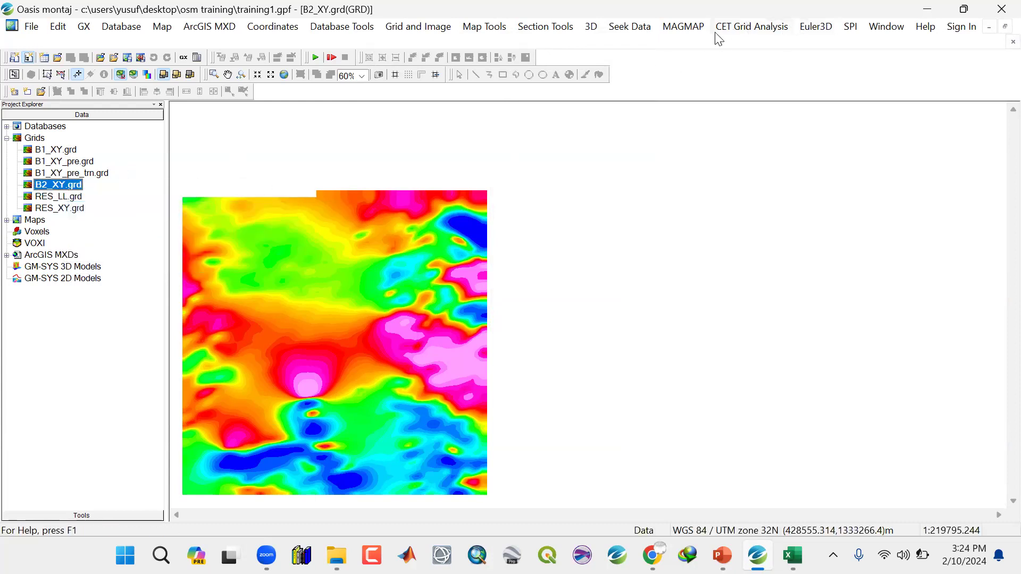
Pre-process B2_XY.grd for FFT into B2_XY_pre.grd with a first order edge-point trend, 10% square expansion and multistep expansion fill.
left_click(693, 28)
mouse_move(686, 63)
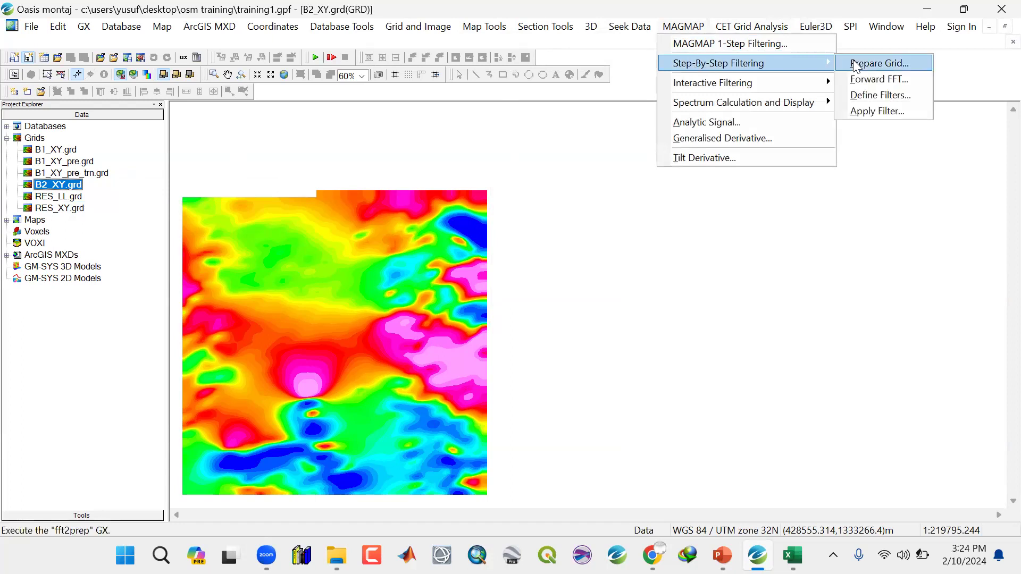
left_click(854, 62)
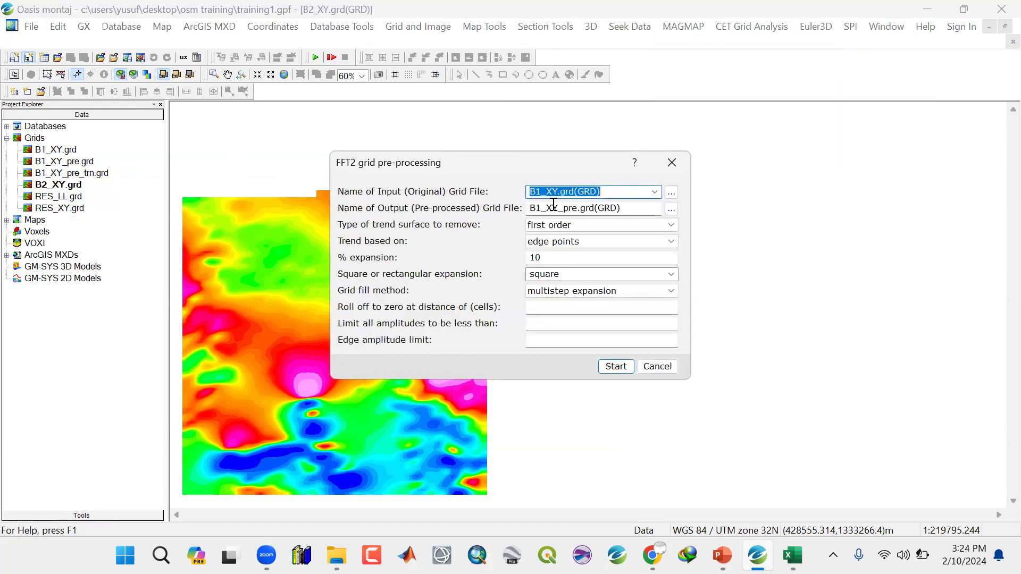
left_click(655, 193)
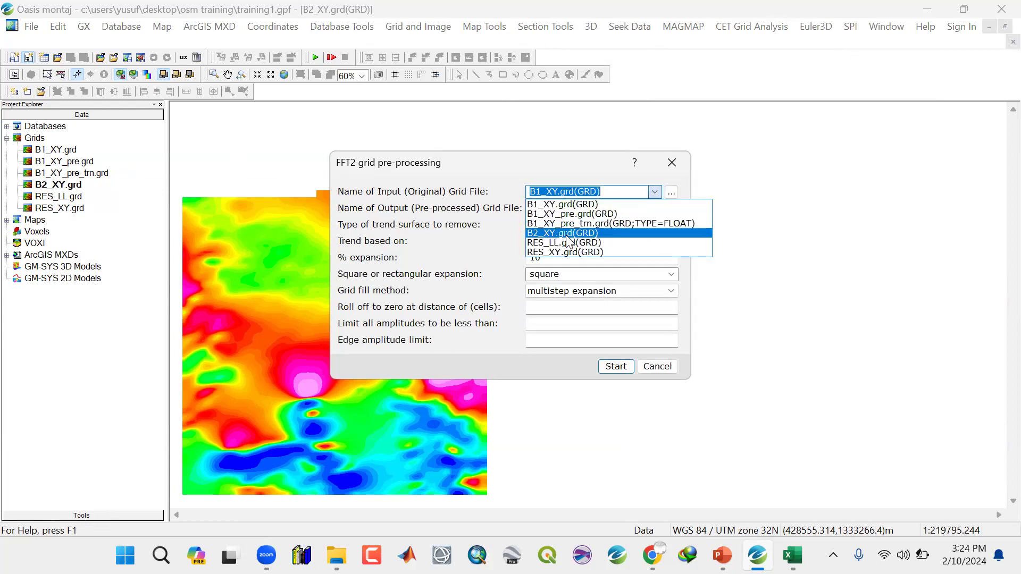
left_click(568, 236)
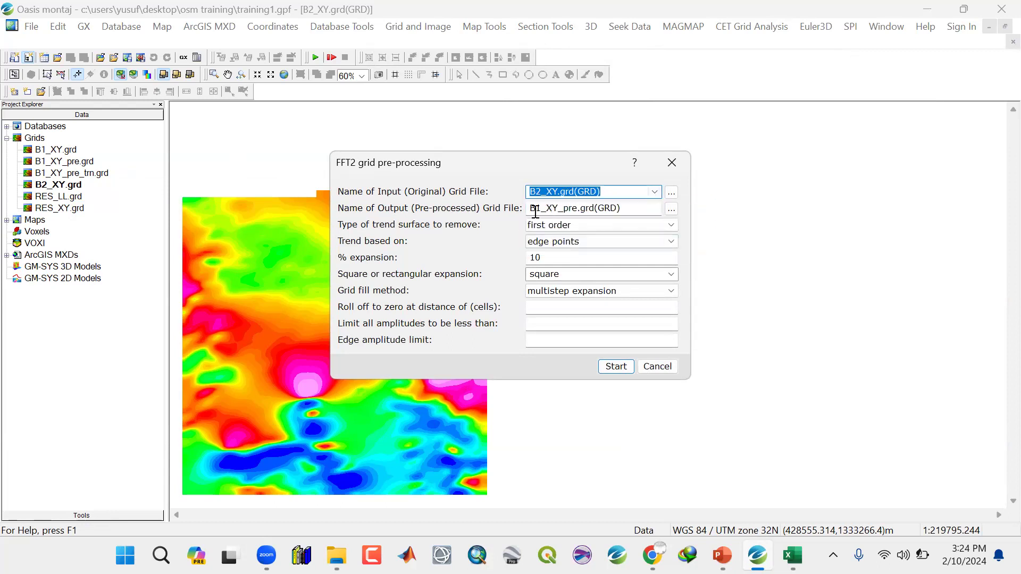
left_click(542, 208)
key("BackSpace")
type("2")
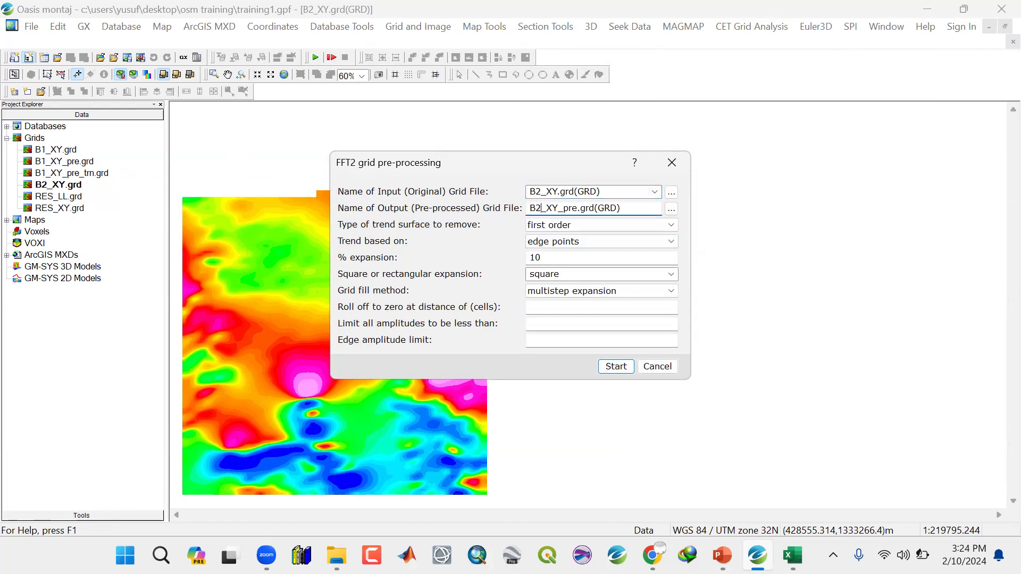
left_click(616, 367)
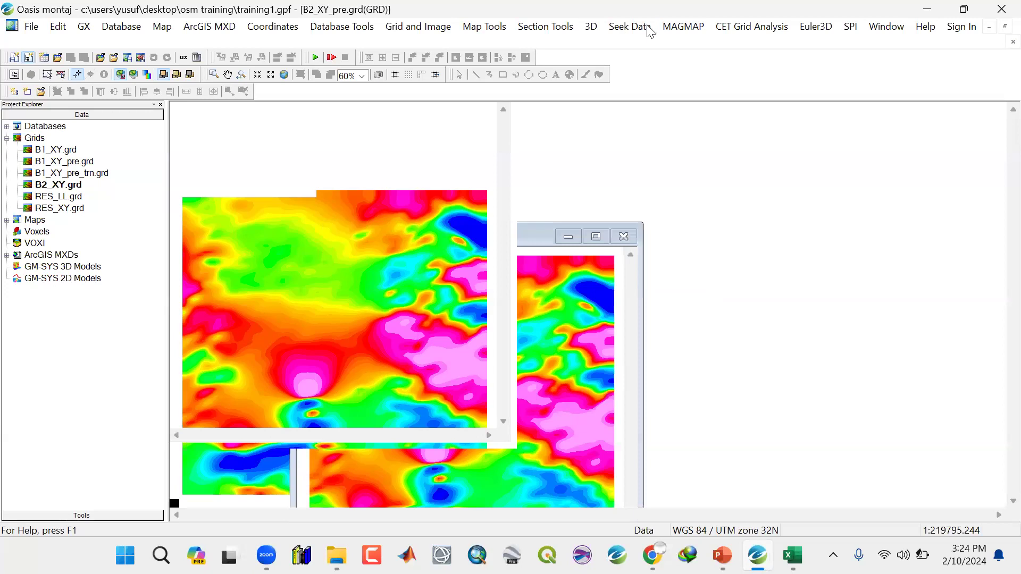
Run the step-by-step Forward FFT on the pre-processed grid B2_XY_pre.grd.
left_click(683, 26)
mouse_move(692, 68)
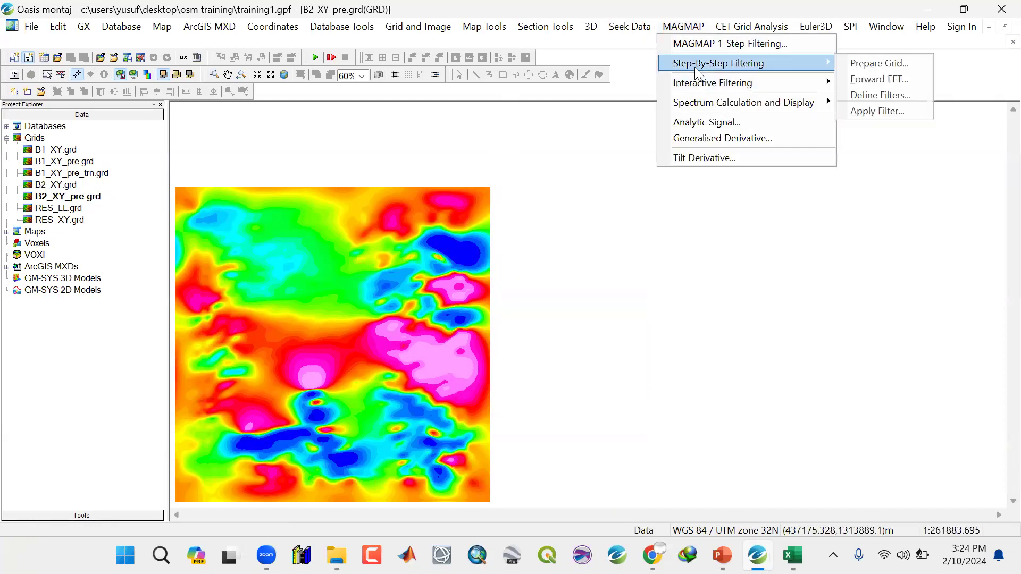
left_click(853, 74)
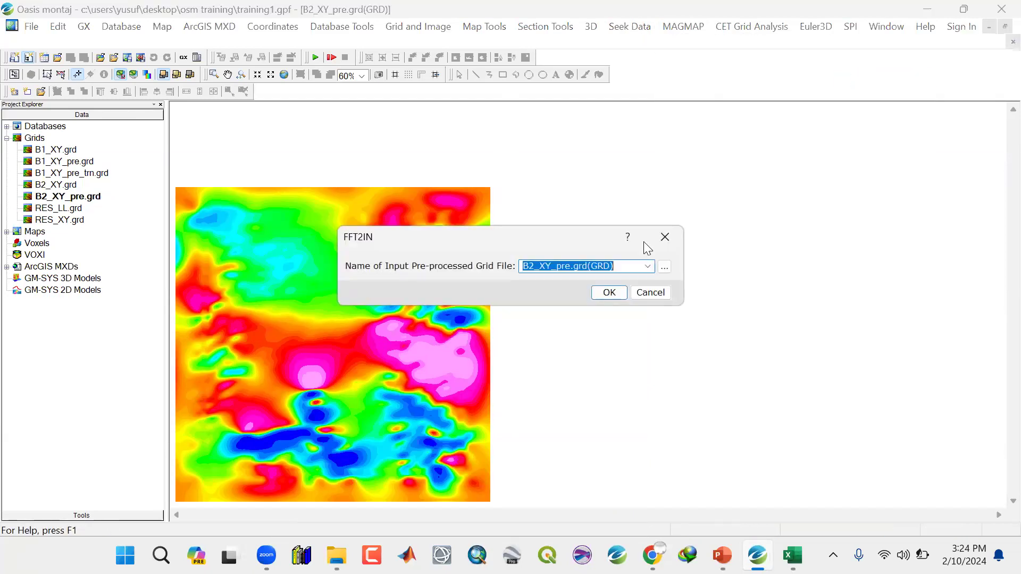
left_click(608, 294)
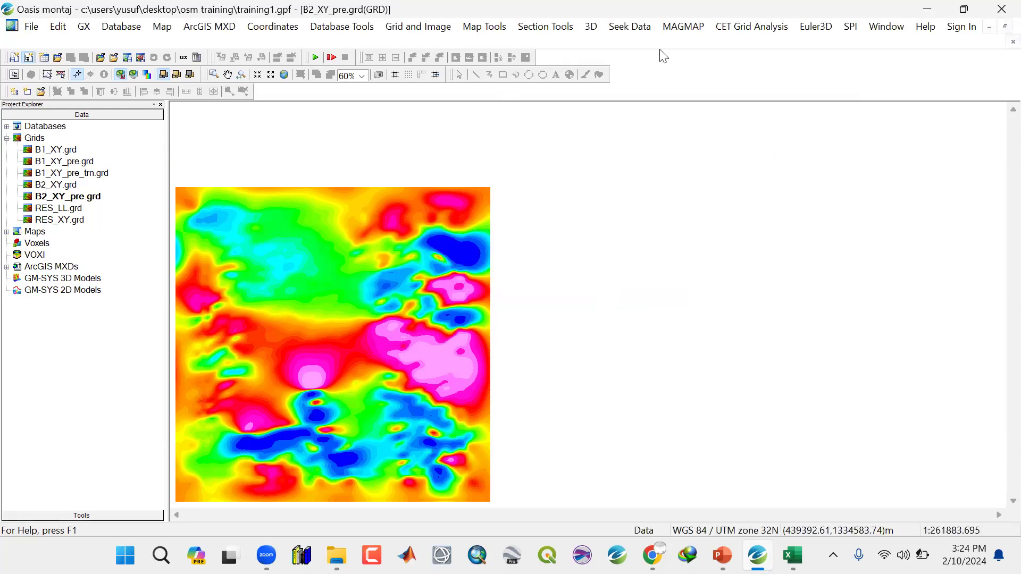
Calculate the radial average spectrum of the B2_XY_pre_trn.grd transform and save it as B2_SPEC.SPC.
left_click(681, 26)
mouse_move(684, 102)
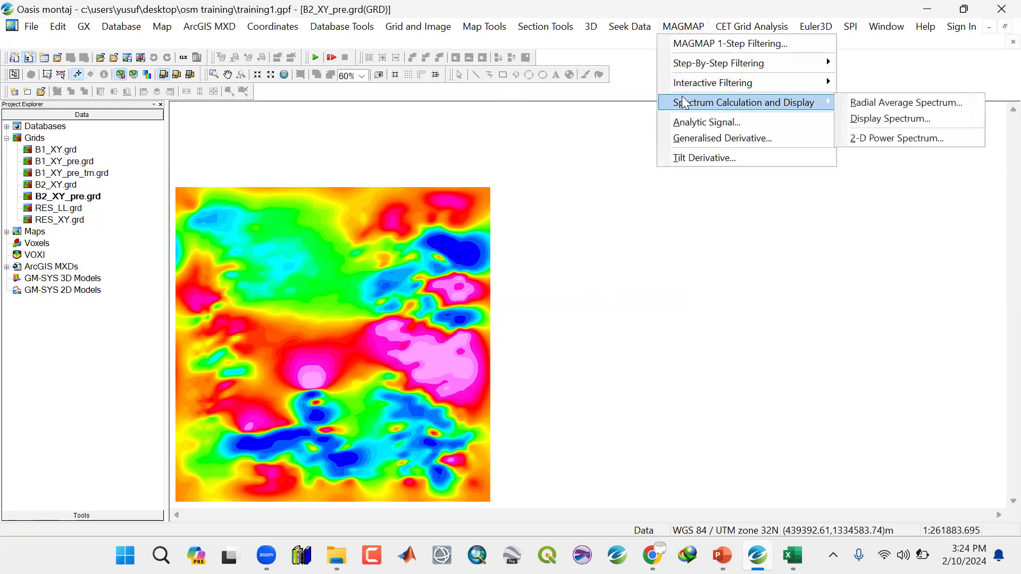
left_click(875, 103)
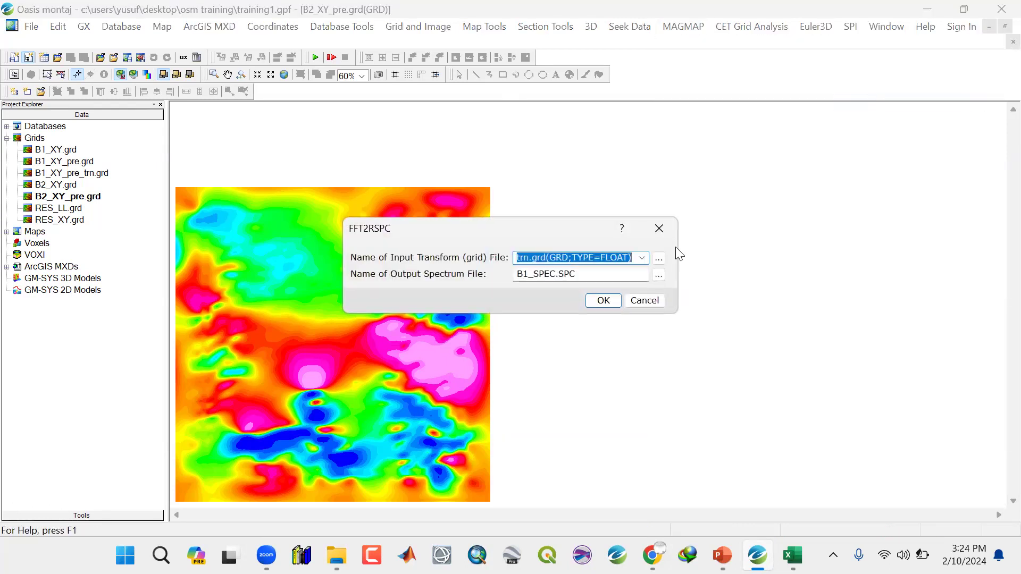
left_click(534, 259)
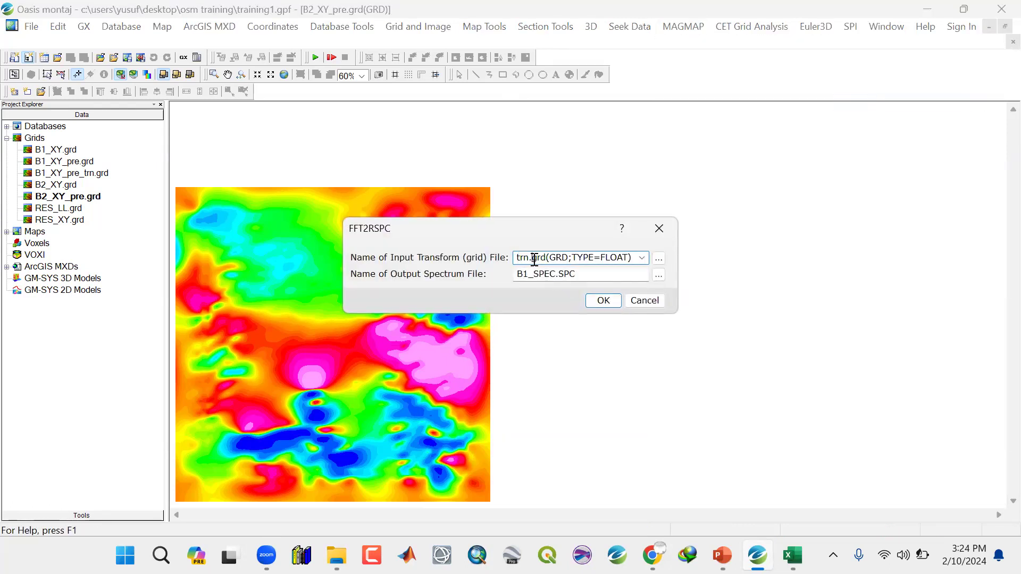
key("Left")
key("Left")
key("Left")
key("Left")
key("Left")
key("Left")
key("Left")
key("Left")
key("Left")
key("Left")
key("Left")
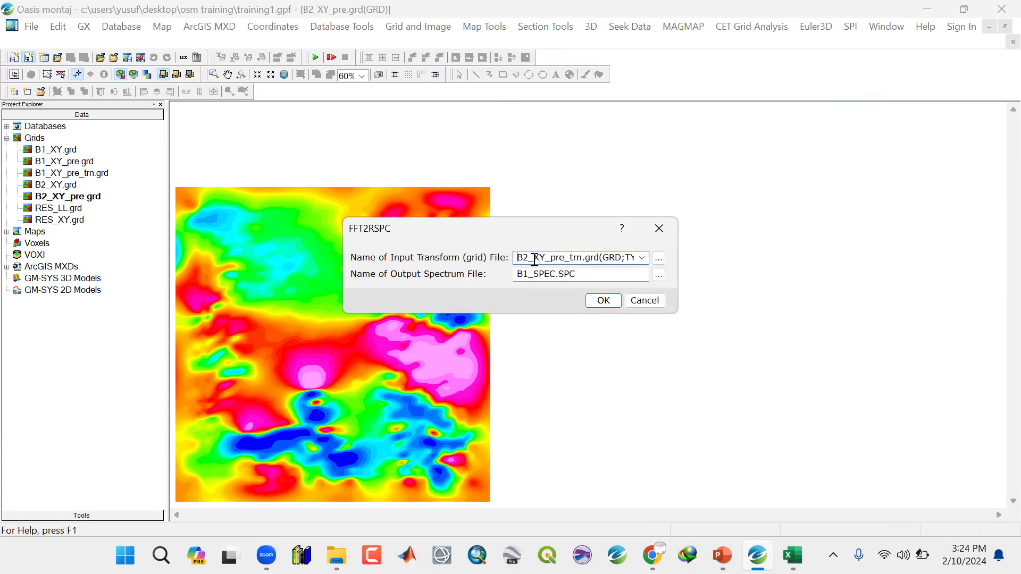
left_click(528, 275)
key("BackSpace")
type("2")
left_click(602, 301)
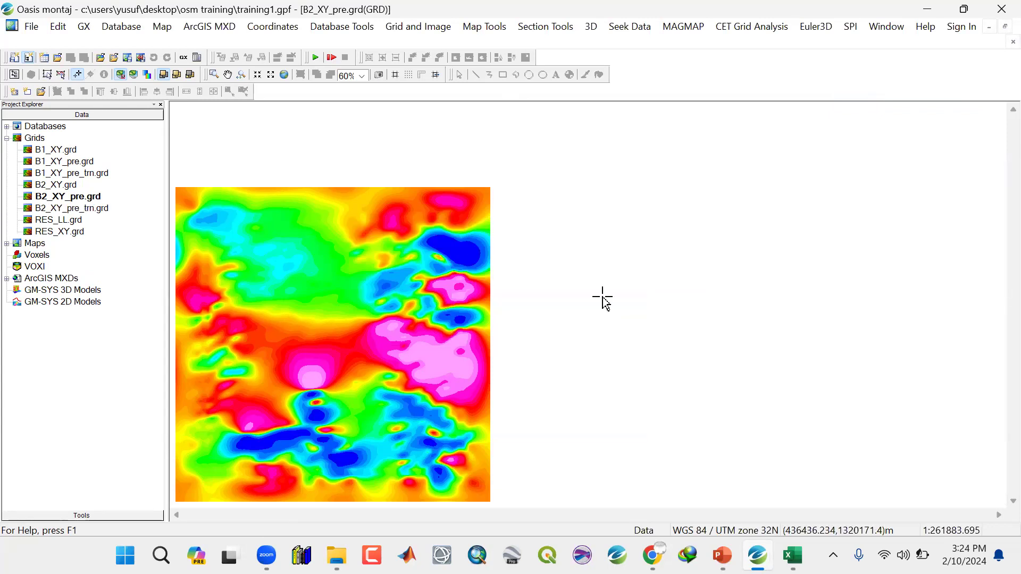
Create a spectrum map from B2_SPEC.SPC and fit the whole map in the view.
left_click(673, 28)
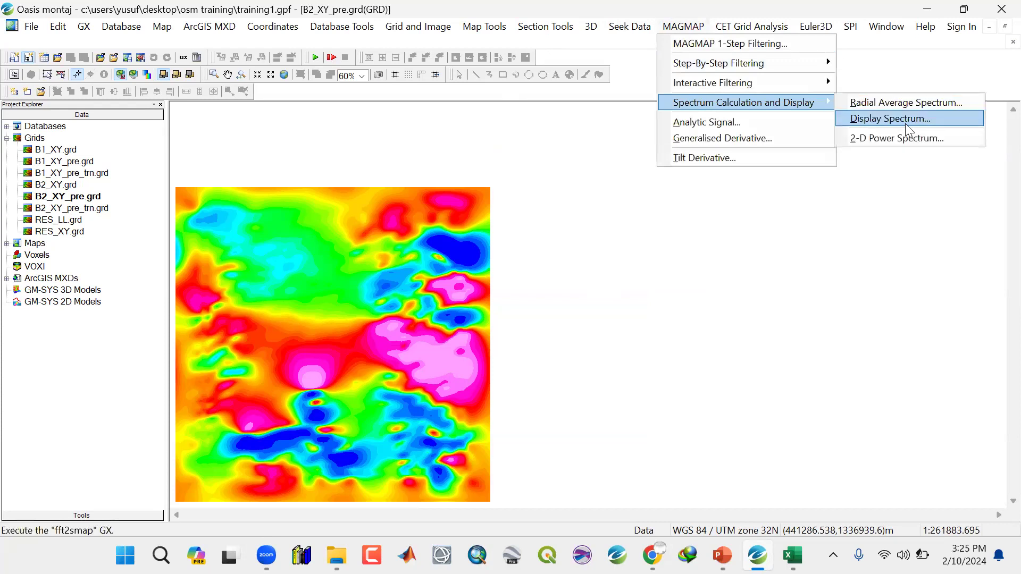
left_click(905, 122)
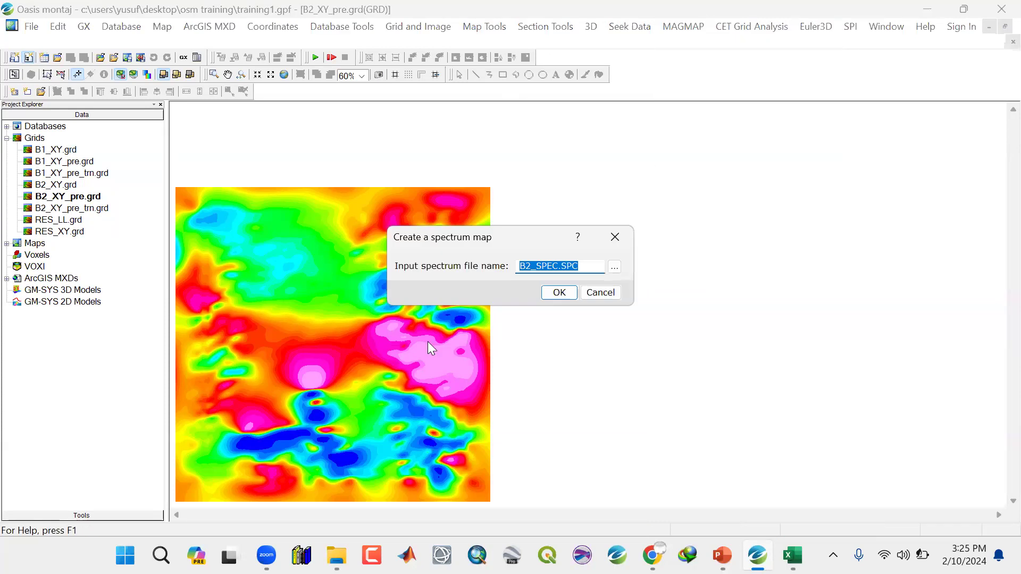
left_click(561, 296)
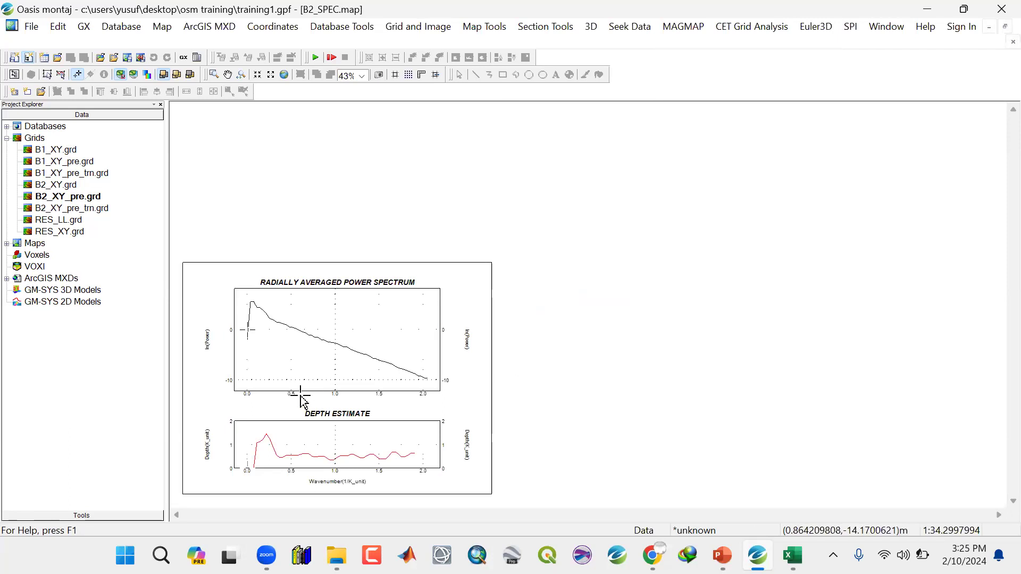
left_click(284, 74)
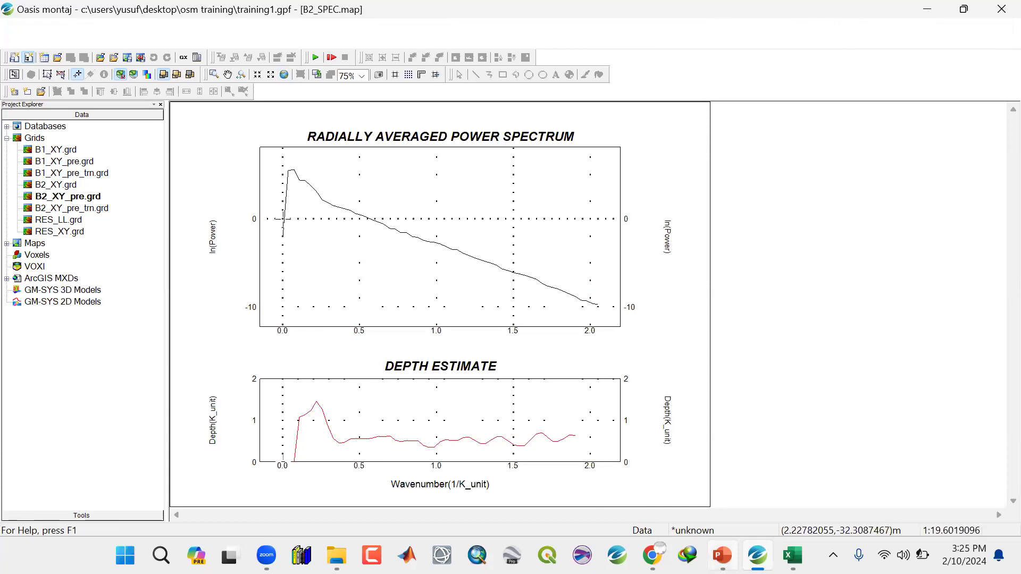
Switch to PowerPoint to review the spectral analysis depth formula on the Depths to Basement slide, and return to Oasis montaj.
left_click(721, 555)
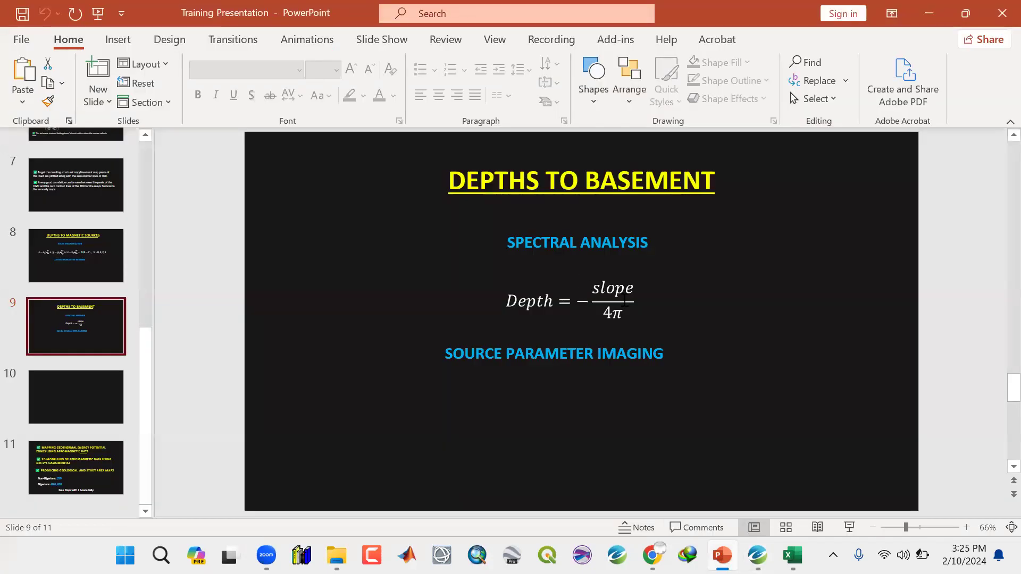
left_click(928, 13)
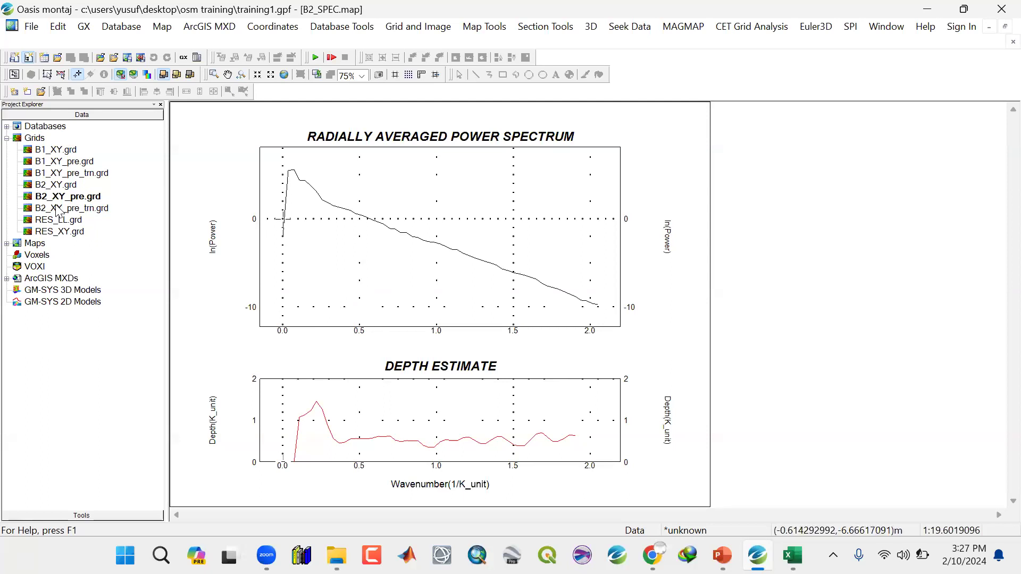
Open the B1_XY_pre_trn.grd grid and the B1_SPEC.map spectrum map, fitting the whole map in the view.
left_click(65, 176)
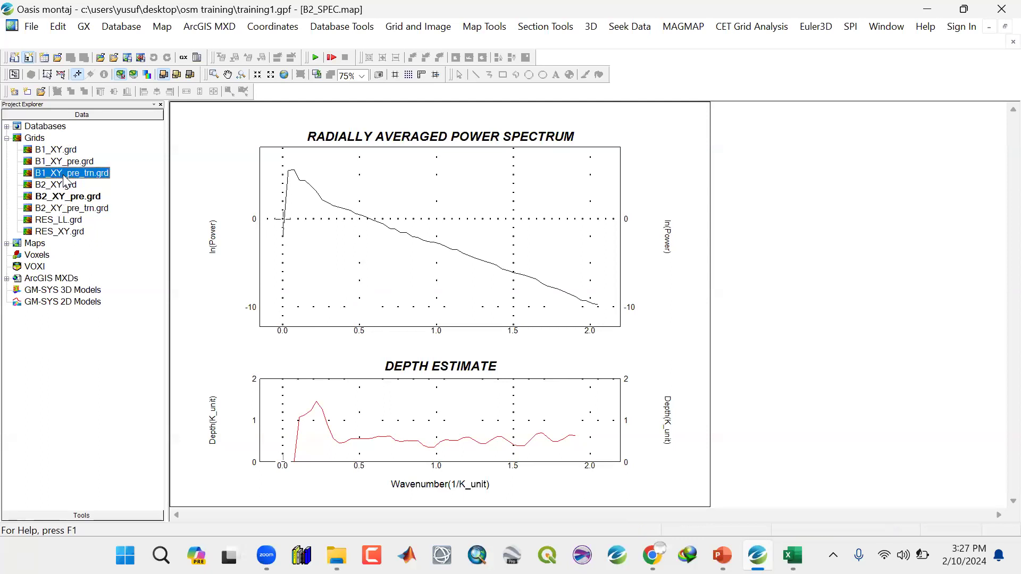
double_click(64, 176)
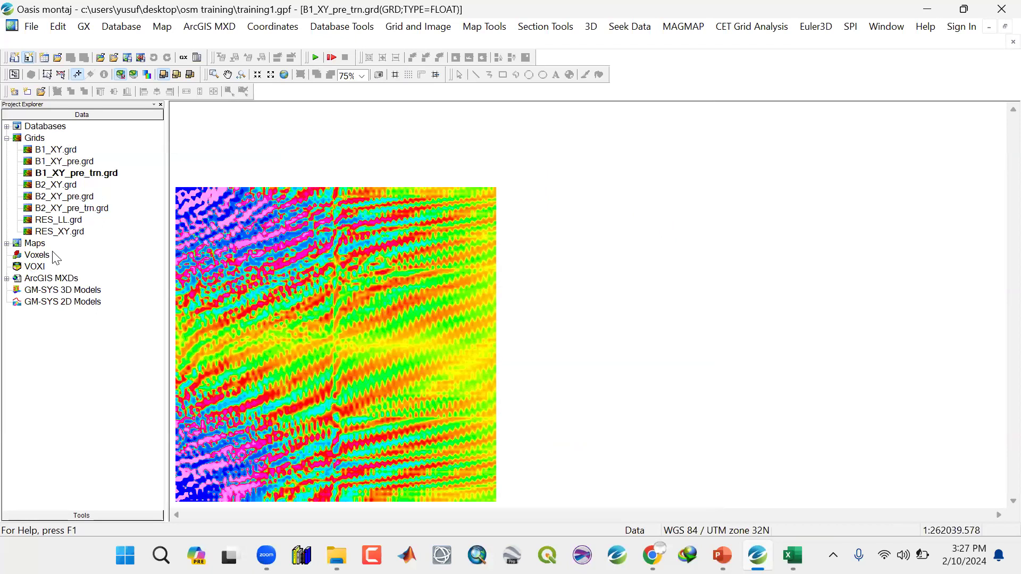
double_click(35, 243)
double_click(67, 255)
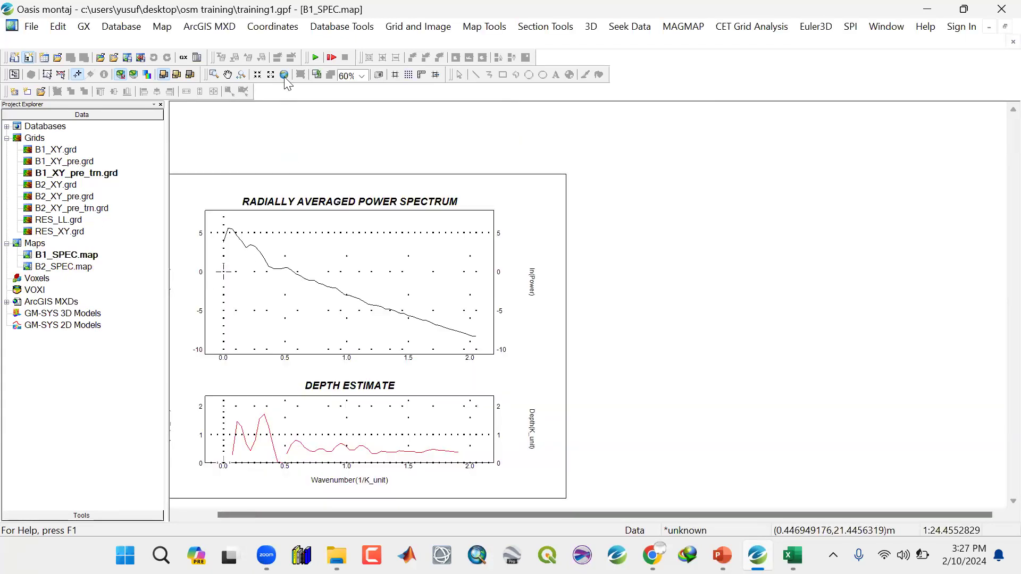
left_click(284, 75)
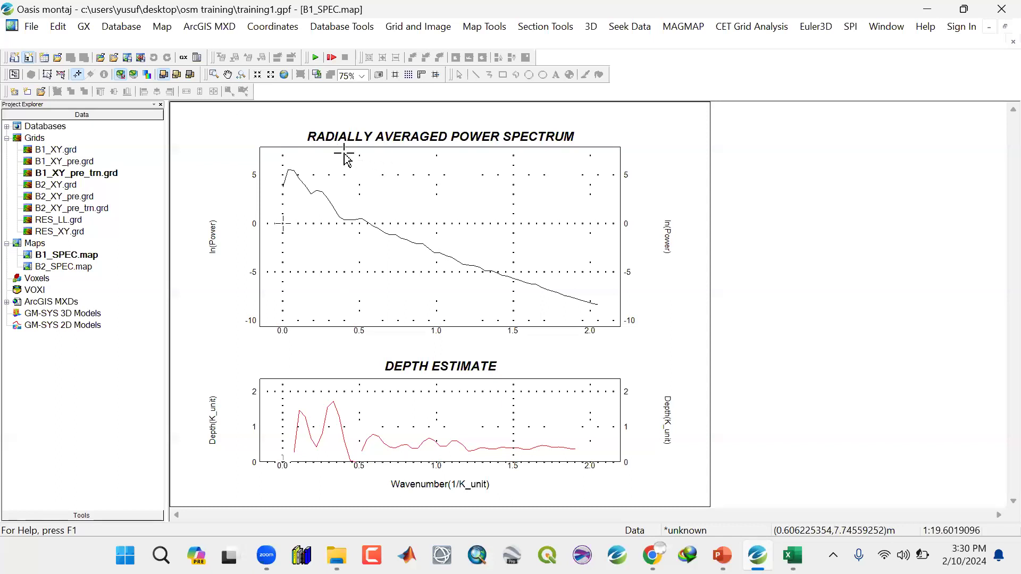
Edit the power spectrum plot group in B1_SPEC.map and draw two straight slope lines along the curve's first and second steep descents.
left_click(60, 75)
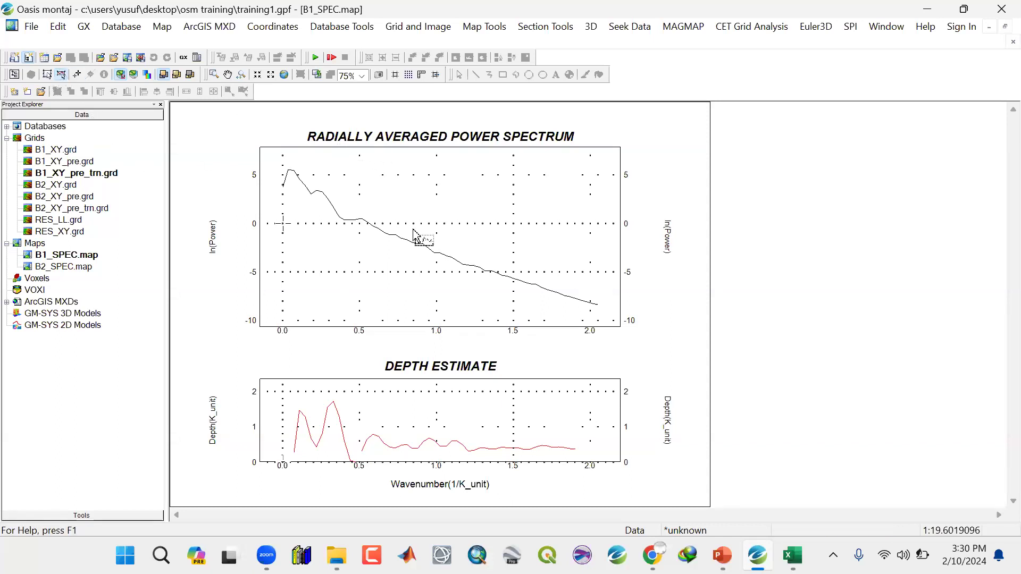
left_click(390, 176)
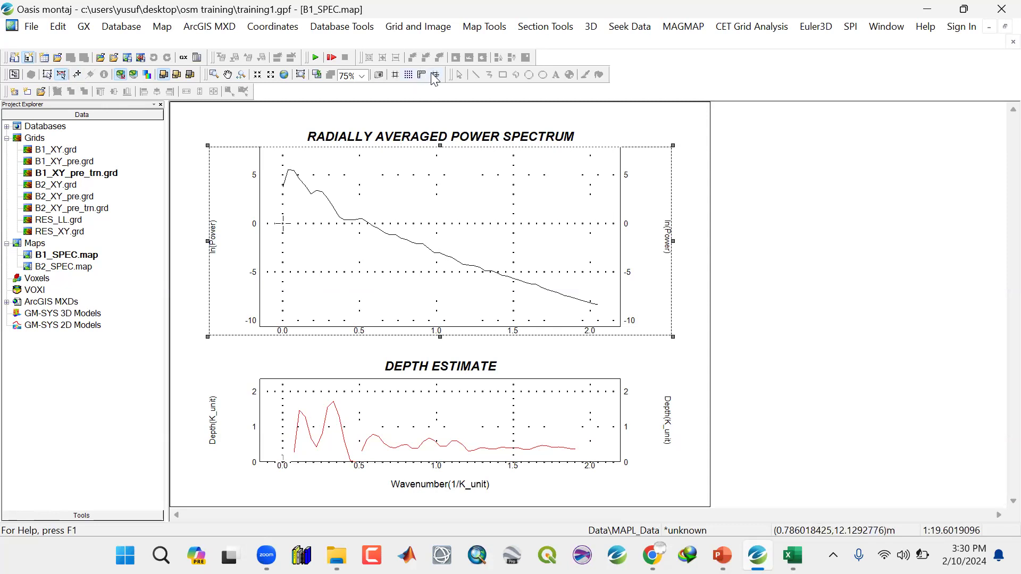
double_click(402, 168)
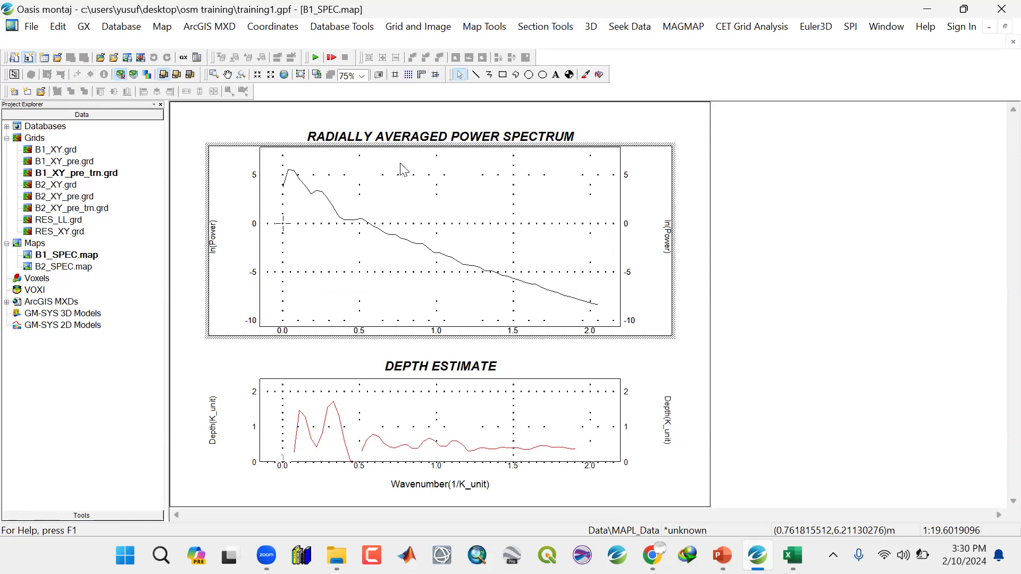
left_click(476, 73)
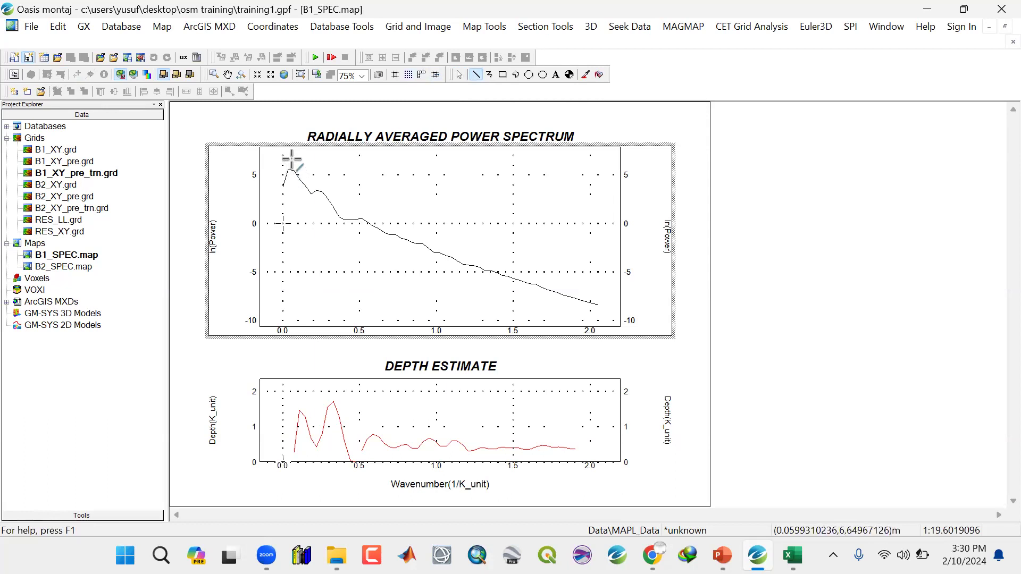
left_click_drag(291, 158, 329, 250)
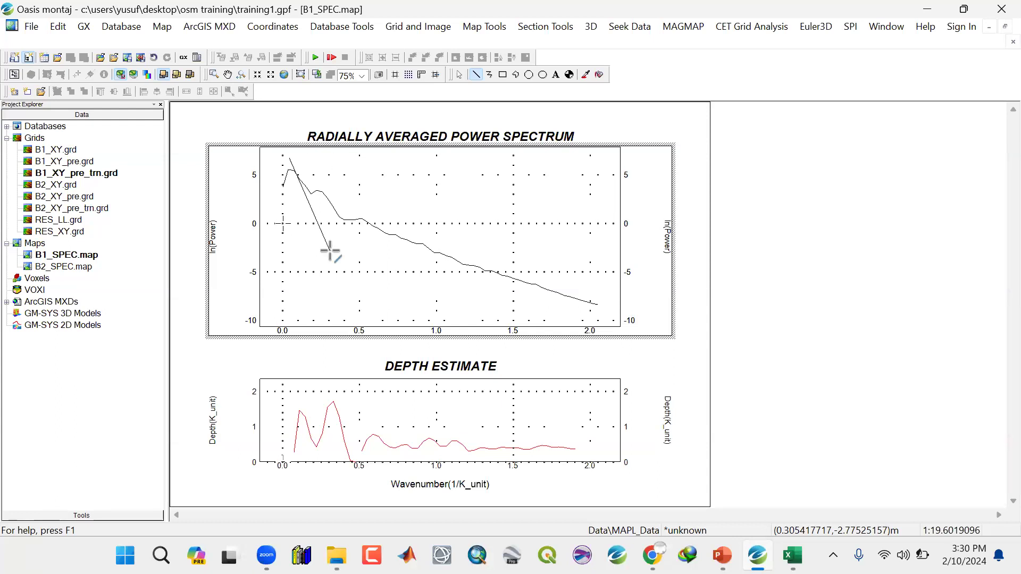
left_click_drag(329, 251, 328, 252)
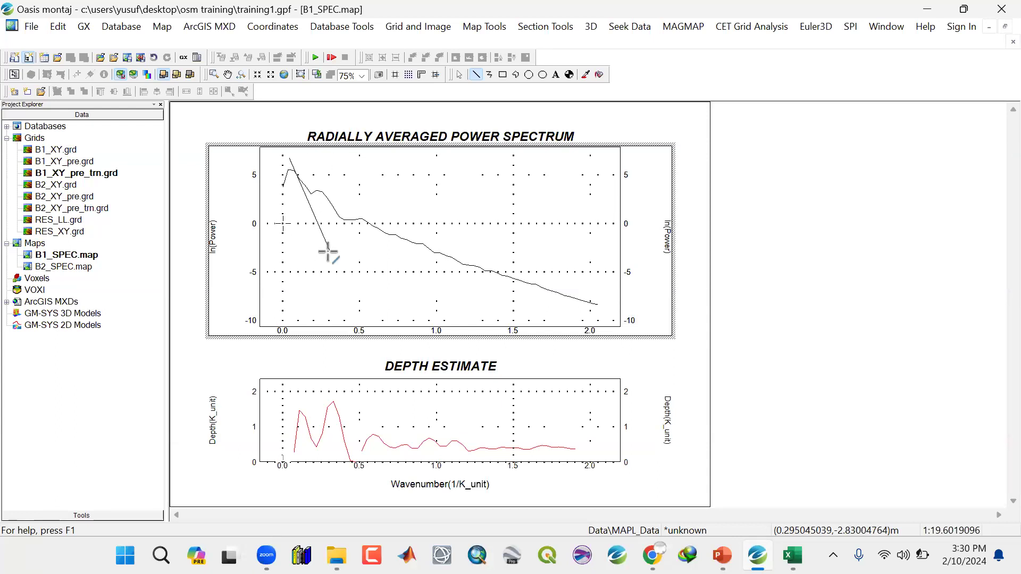
left_click_drag(328, 252, 329, 250)
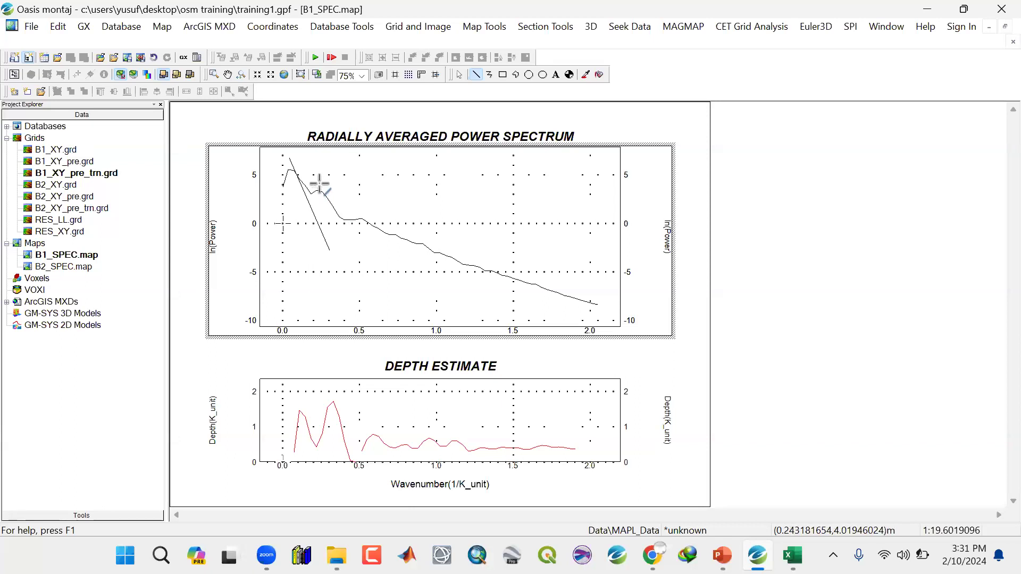
mouse_move(324, 193)
left_mouse_down()
mouse_move(344, 207)
mouse_move(377, 273)
left_mouse_up()
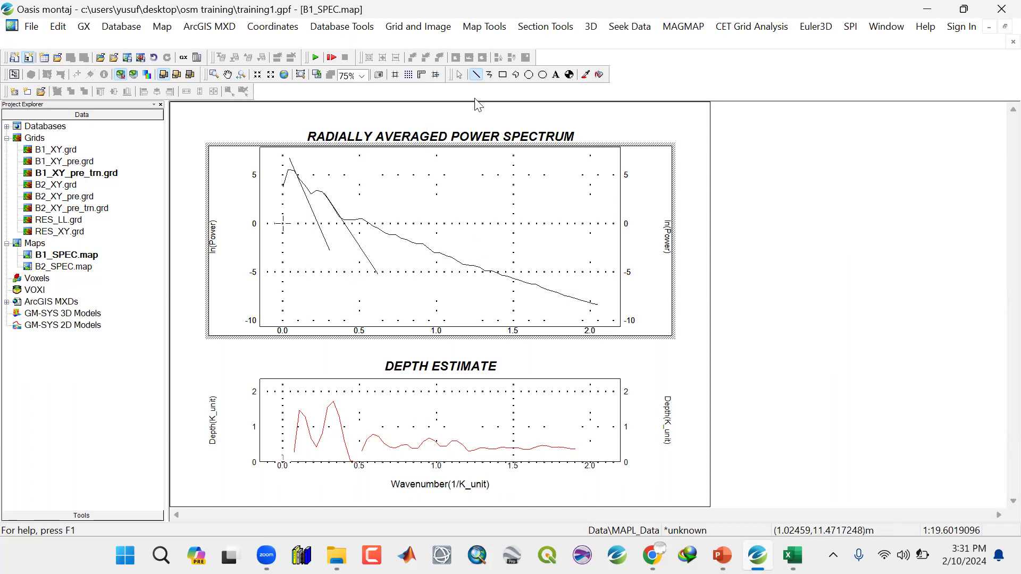
Edit the vertices of the second slope line in B1_SPEC.map to follow the curve's second steep descent, and end group editing.
left_click(459, 74)
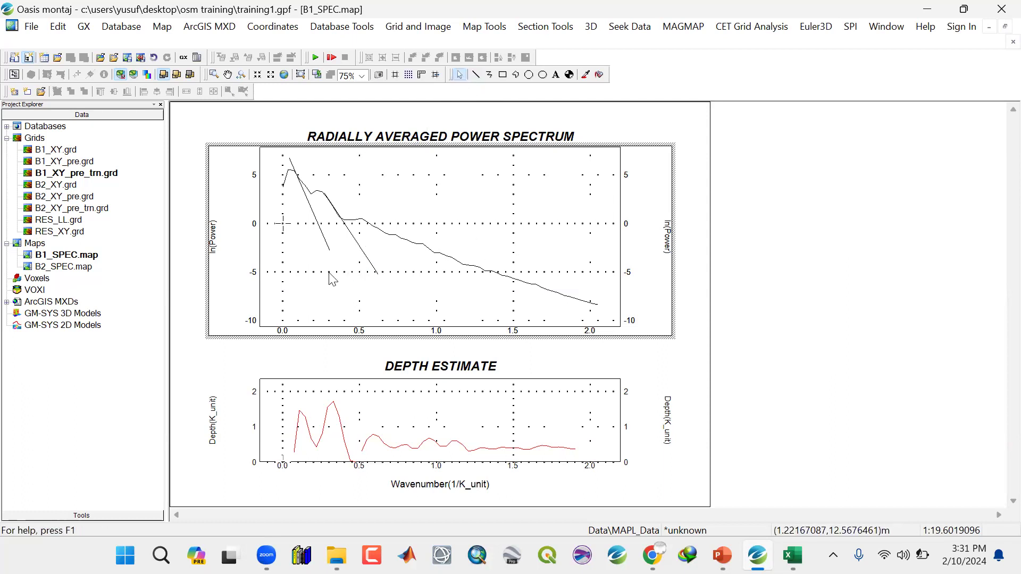
left_click(370, 264)
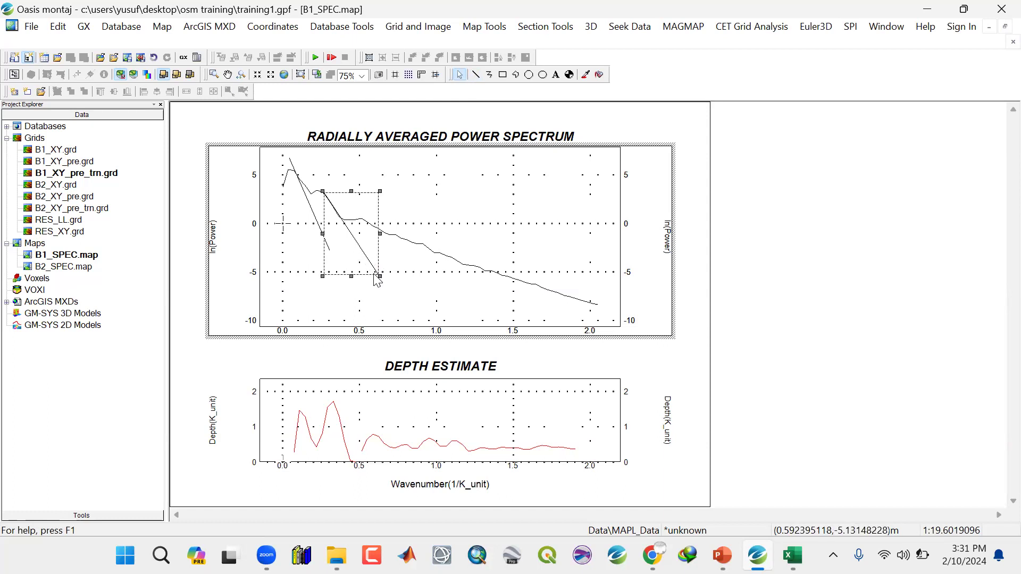
right_click(374, 276)
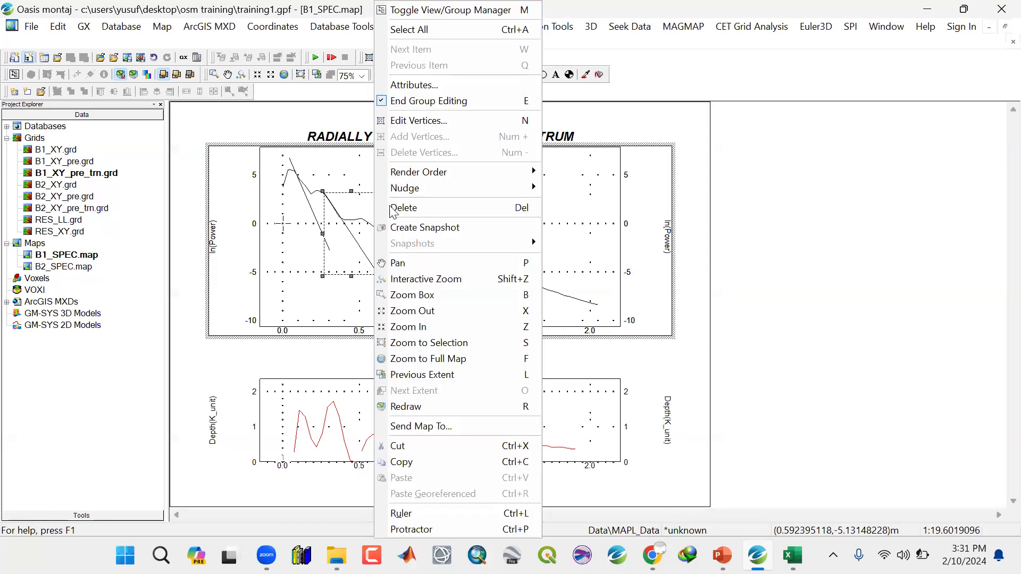
left_click(407, 120)
left_click_drag(375, 273, 387, 270)
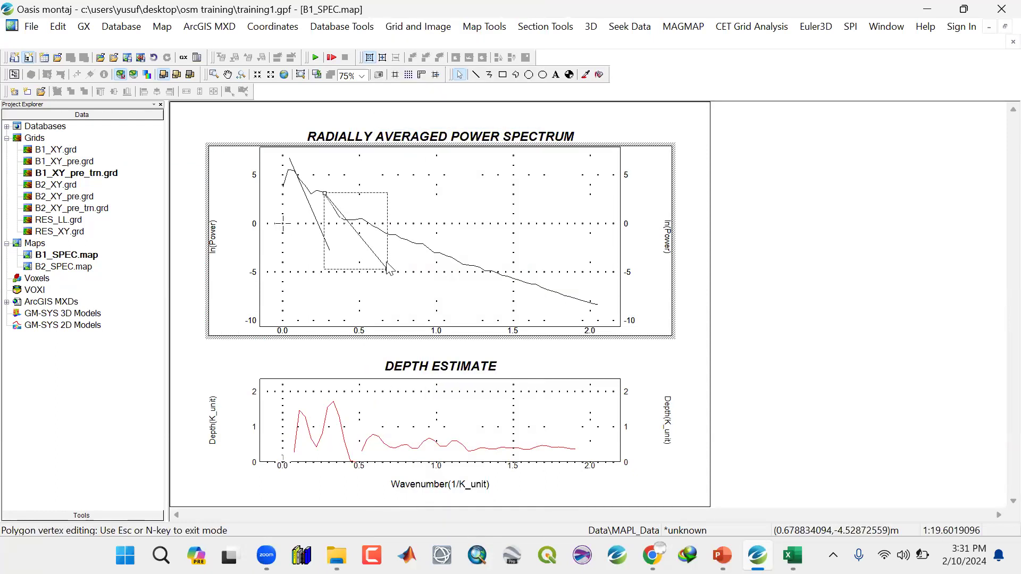
left_click_drag(322, 193, 320, 194)
left_click_drag(387, 267, 381, 267)
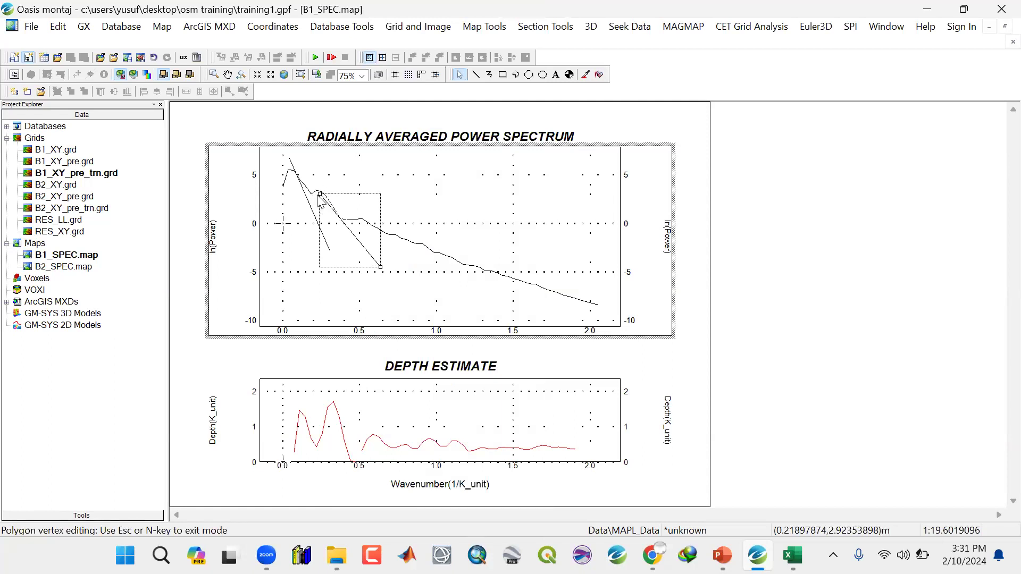
left_click_drag(324, 190, 326, 189)
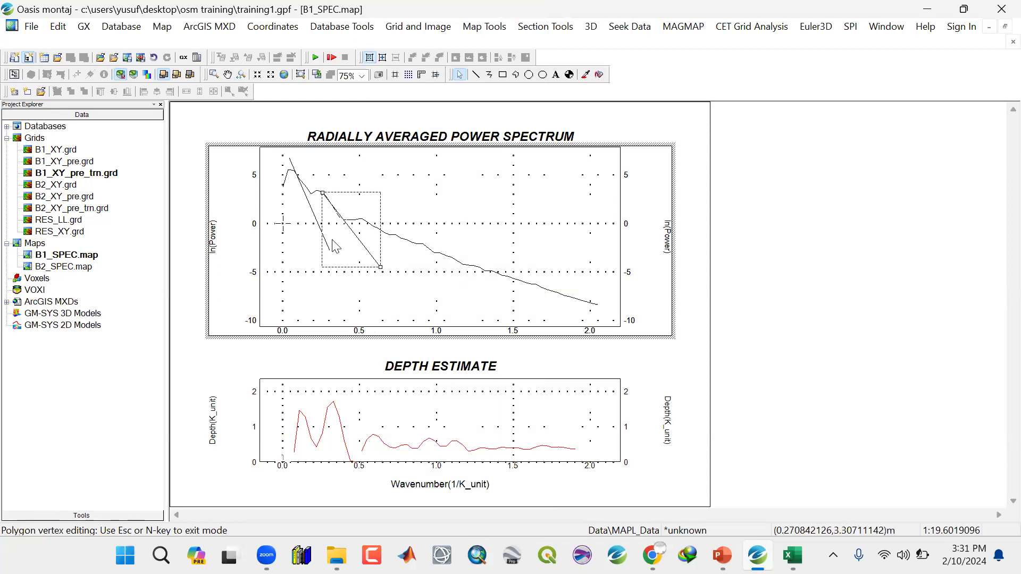
left_click_drag(381, 267, 370, 265)
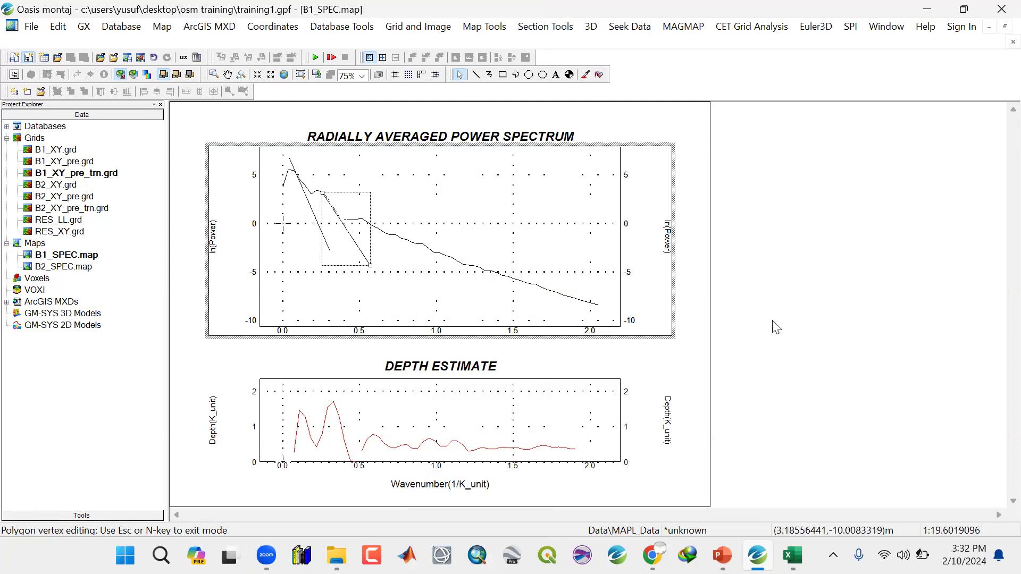
right_click(360, 193)
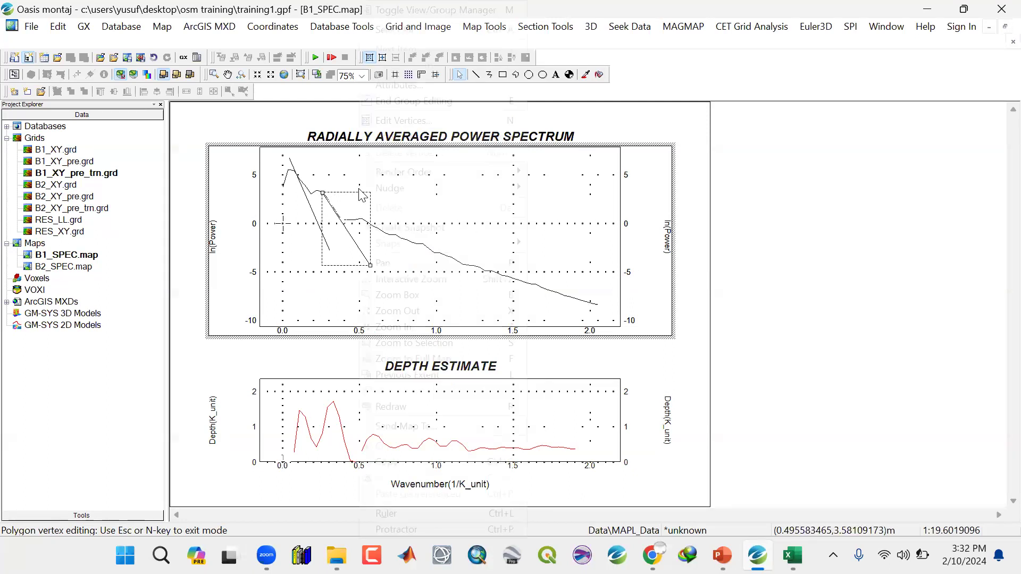
left_click(396, 106)
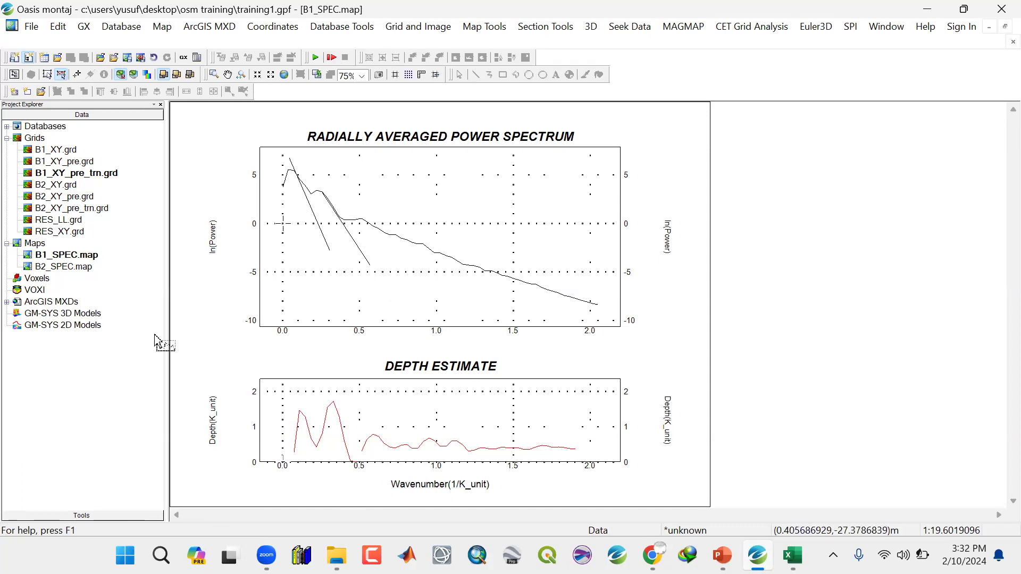
Bring up B2_SPEC.map, edit its power spectrum plot group and draw two straight slope lines along the curve's first and second descents.
double_click(83, 267)
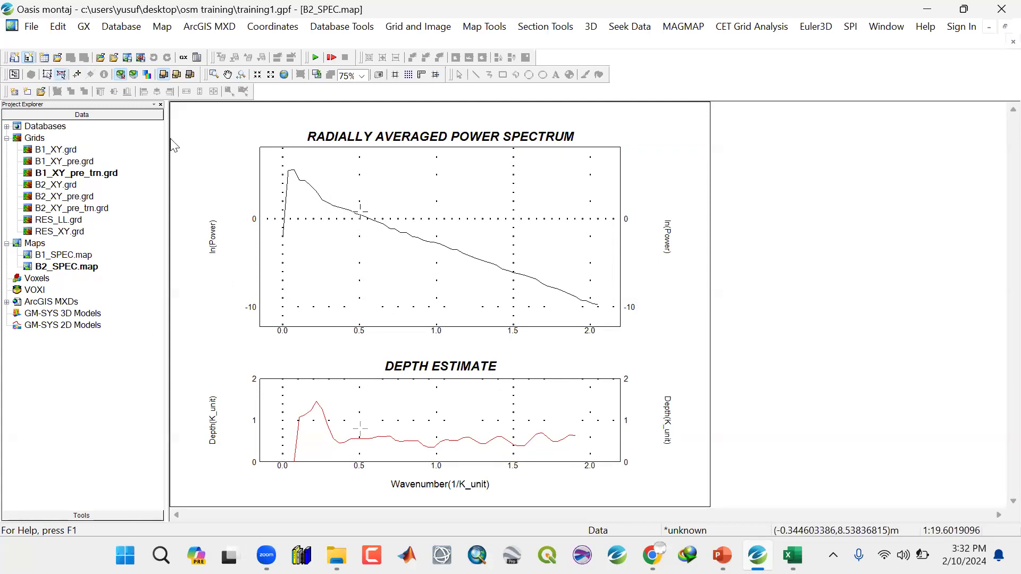
left_click(383, 210)
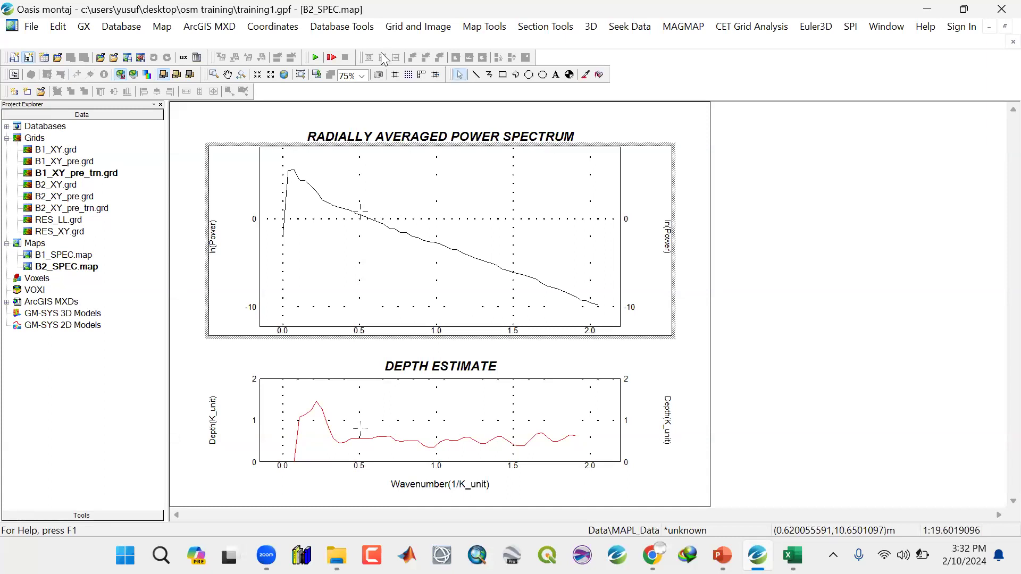
left_click(475, 75)
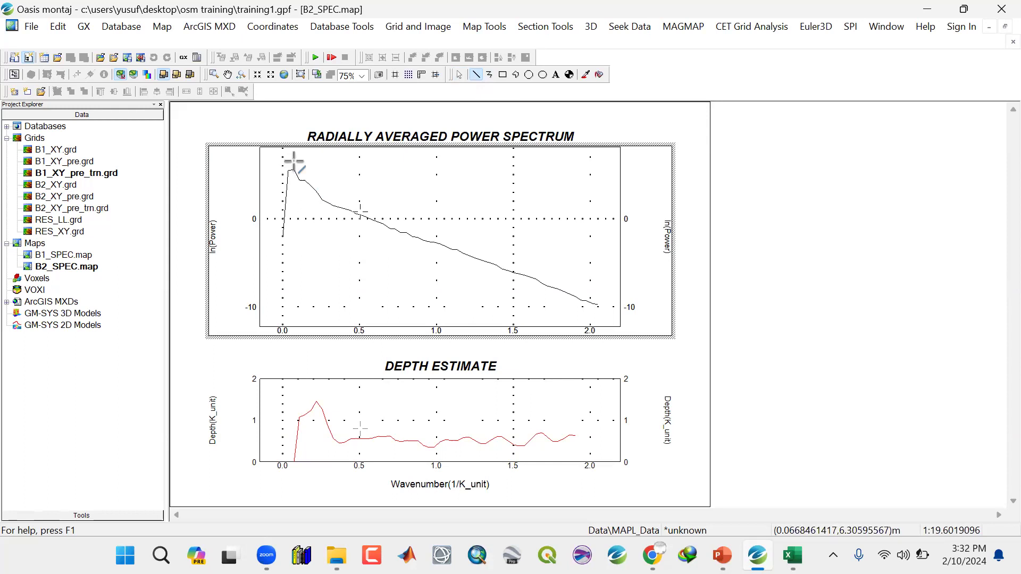
left_click_drag(292, 159, 316, 248)
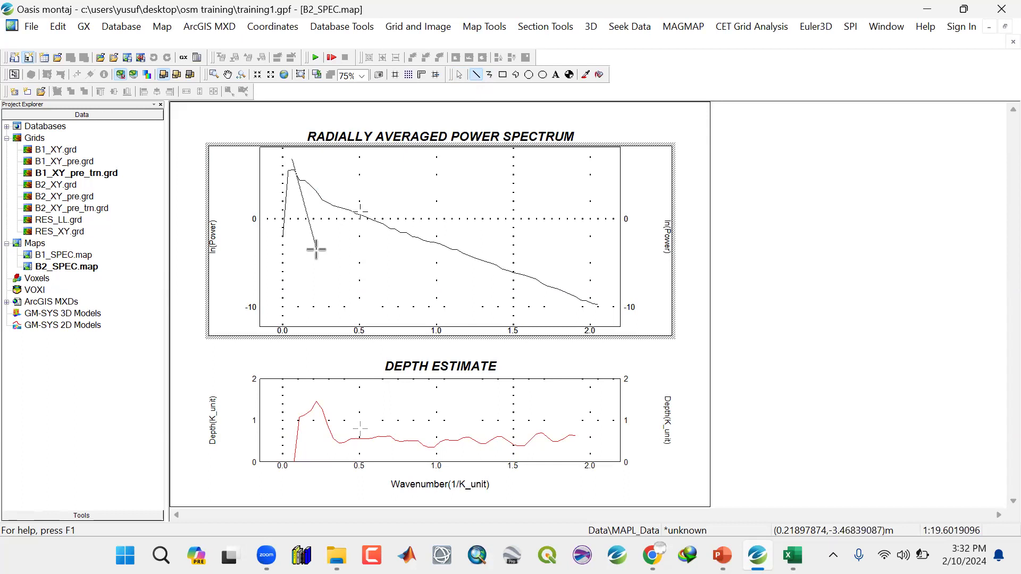
left_click_drag(315, 248, 316, 249)
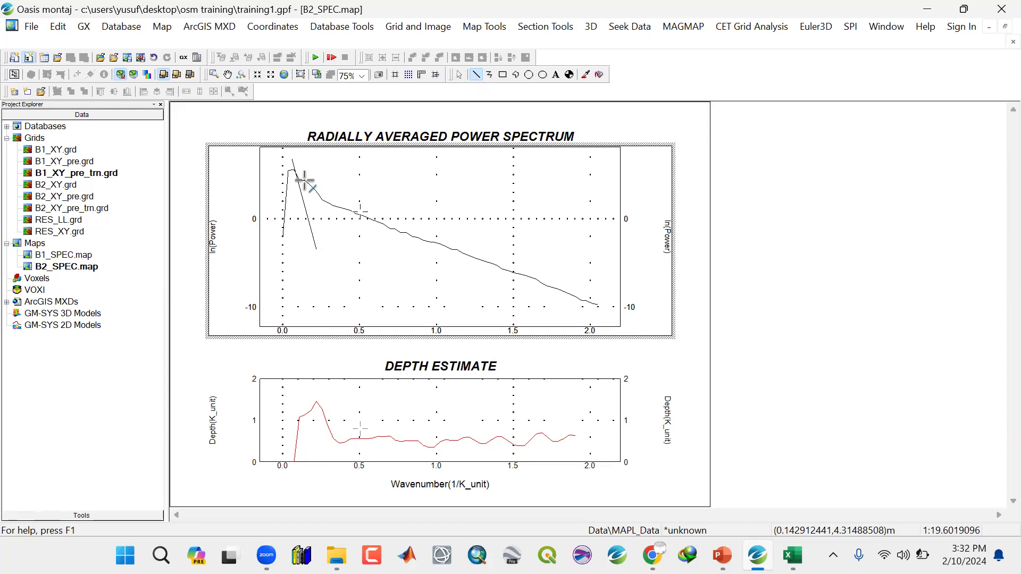
left_click_drag(306, 181, 376, 266)
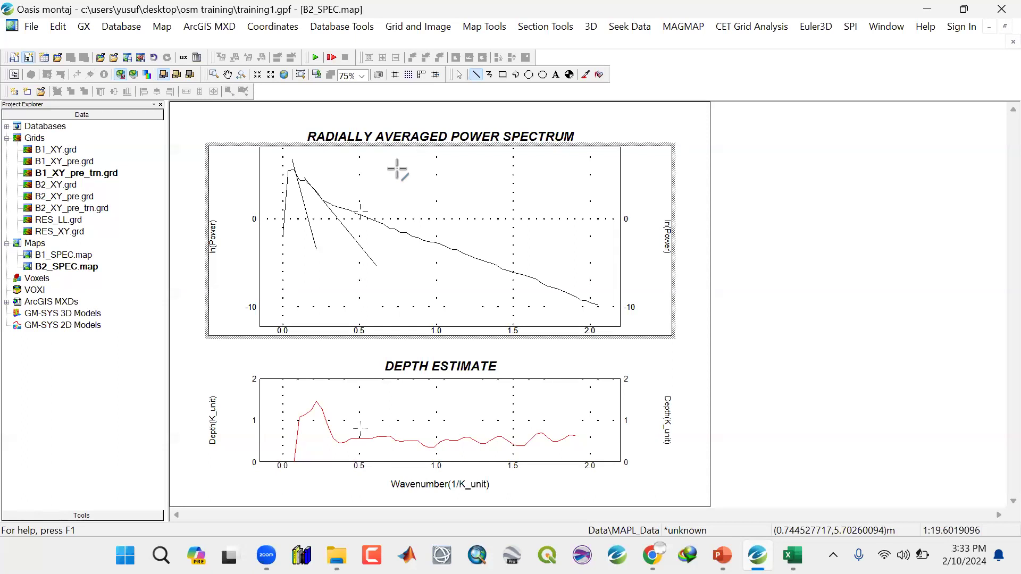
Set the first, steeper slope line in B2_SPEC.map to red with a thickness of 0.6 mm.
left_click(461, 75)
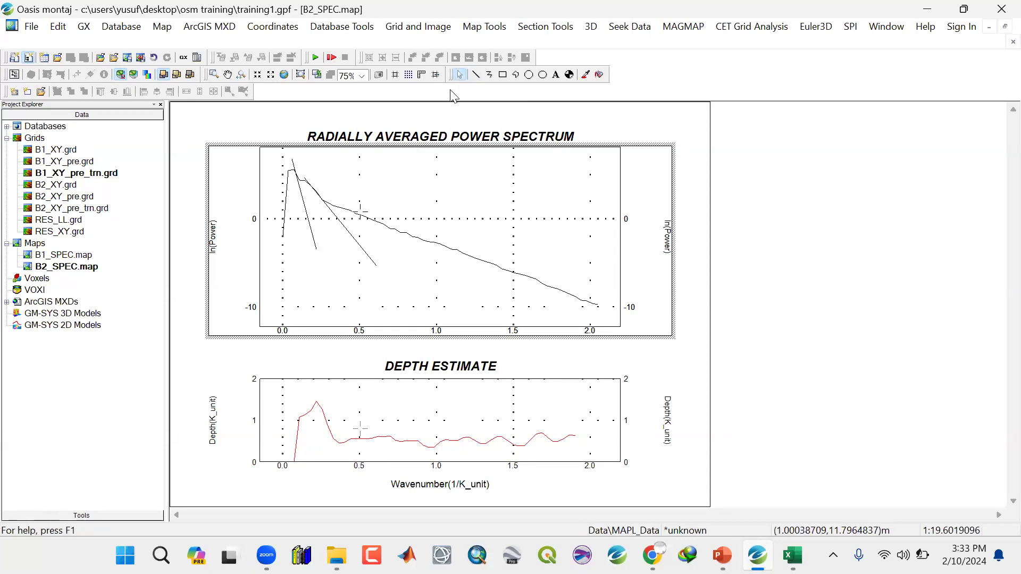
left_click(304, 206)
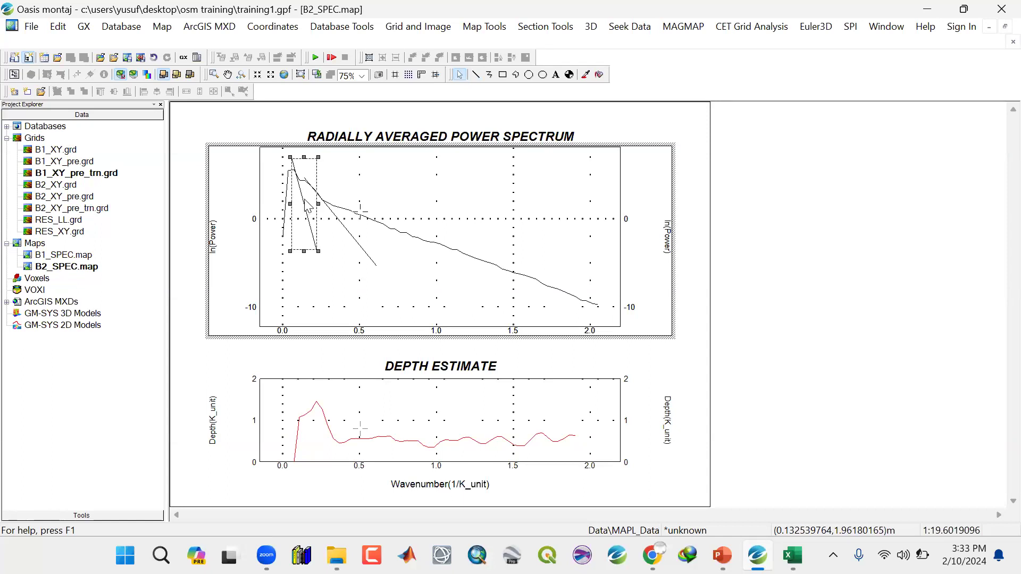
right_click(305, 202)
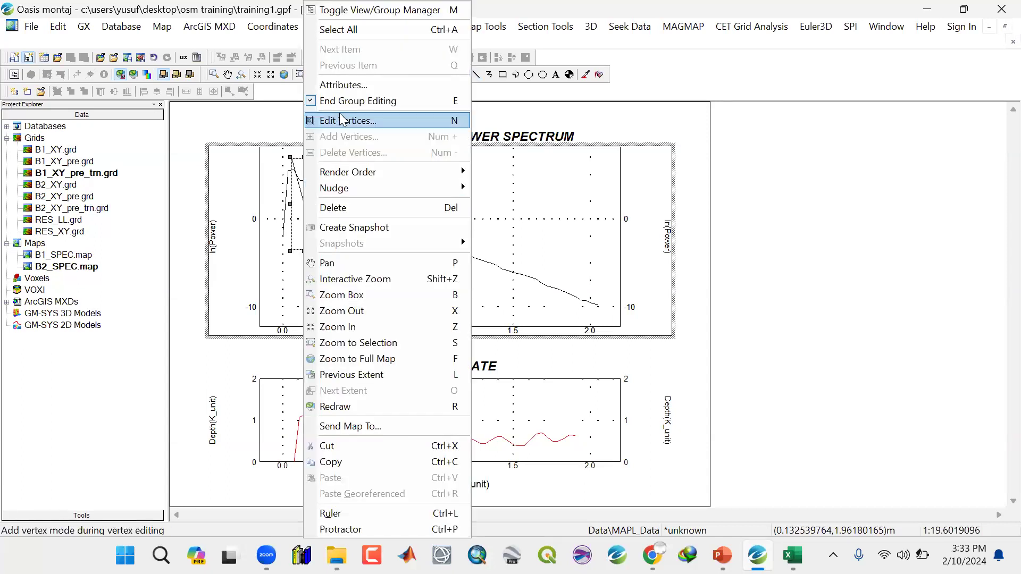
left_click(341, 84)
left_click(544, 233)
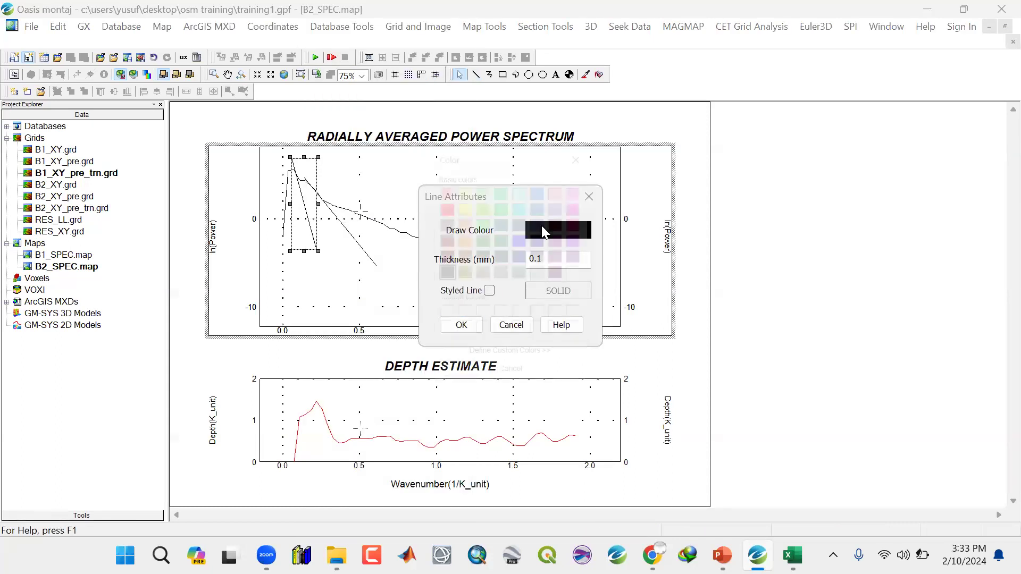
left_click(438, 201)
left_click(462, 385)
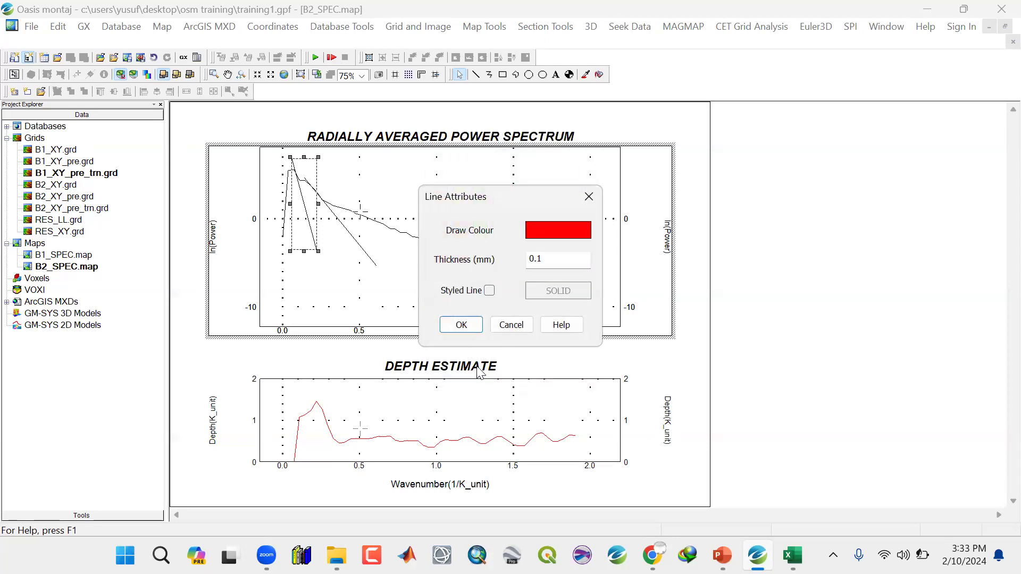
left_click(546, 257)
left_click(460, 325)
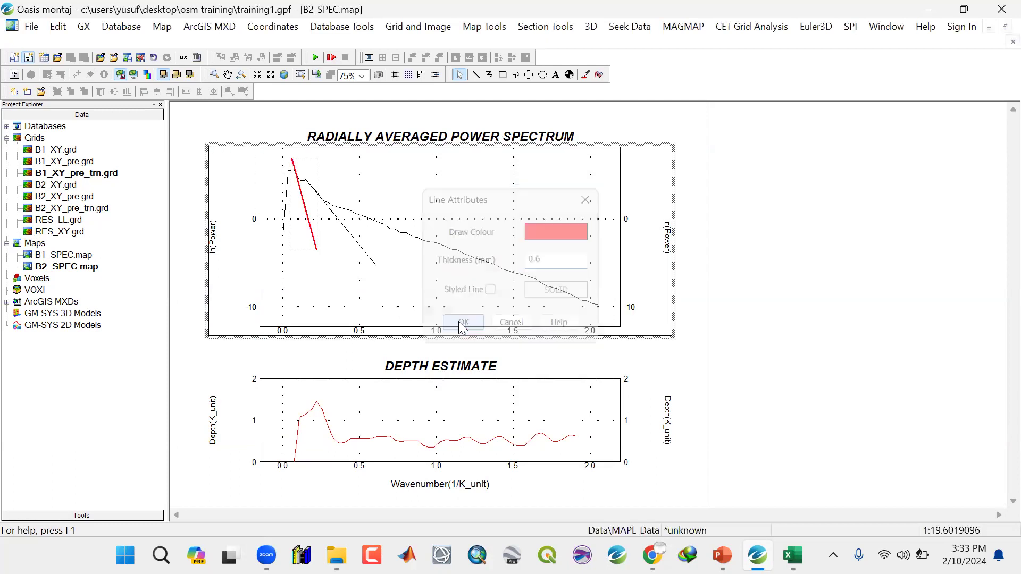
Set the second slope line in B2_SPEC.map to blue with a thickness of 0.6 mm and leave group editing.
left_click(367, 256)
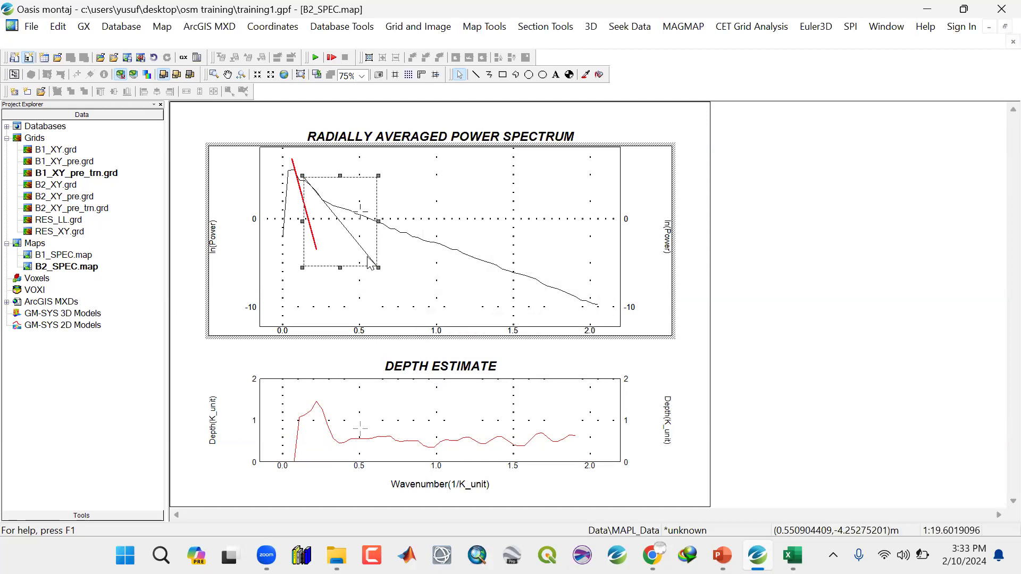
right_click(367, 257)
left_click(406, 86)
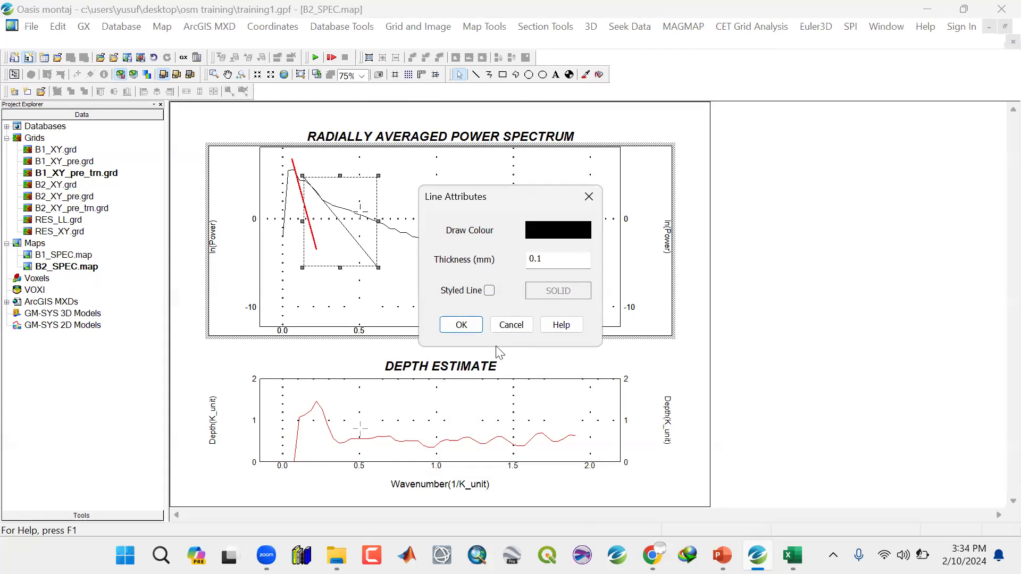
left_click(533, 232)
left_click(521, 236)
left_click(452, 384)
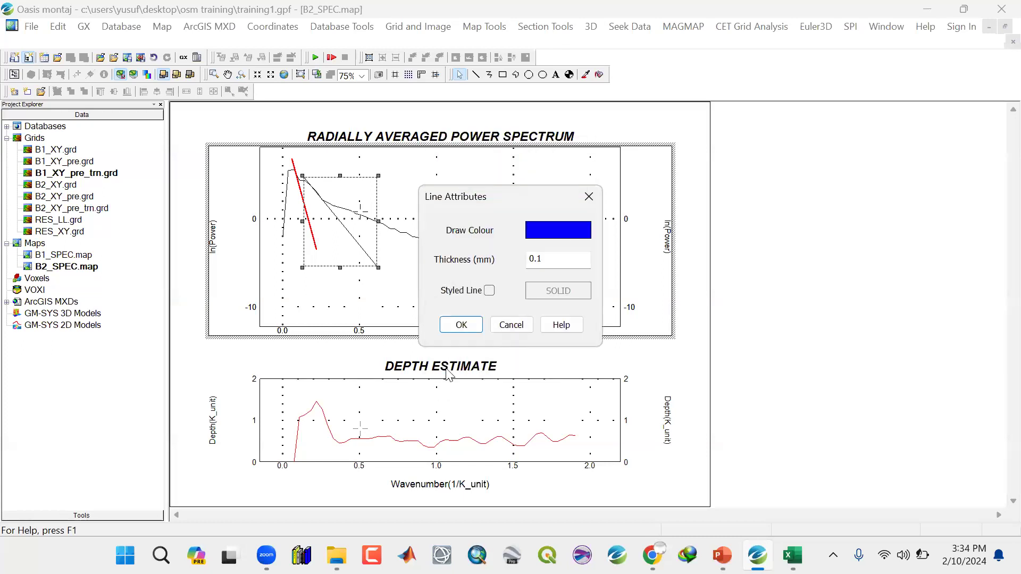
left_click(555, 263)
type("6")
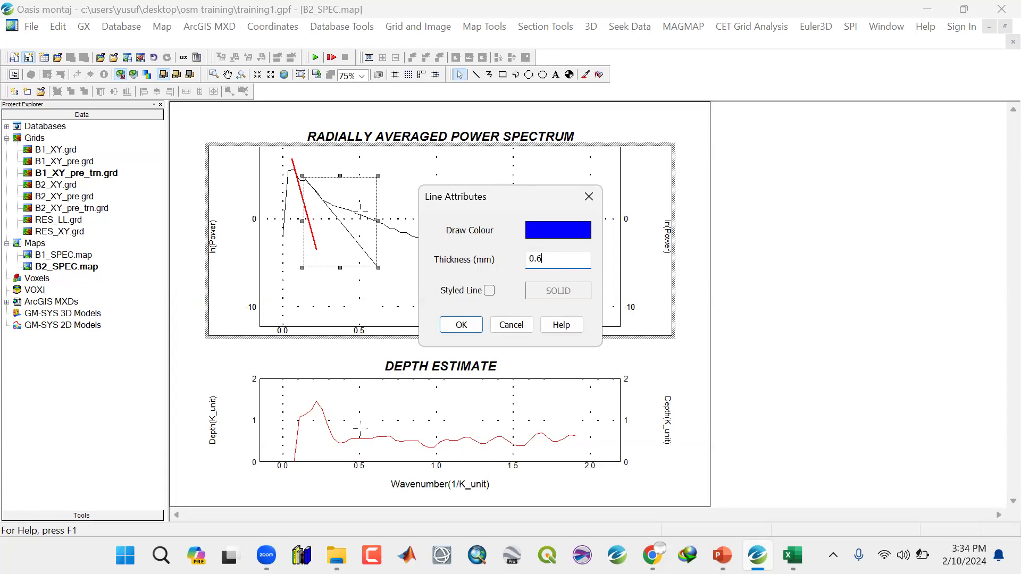
left_click(459, 325)
left_click(771, 275)
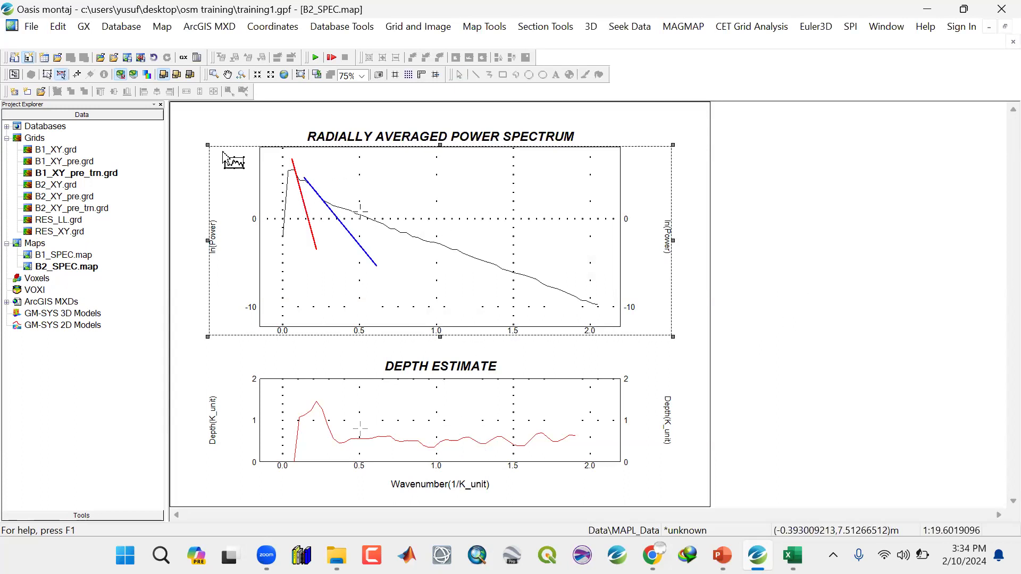
Add the text label "DEEPER SOURCES, SLOPE = -000" inside the power spectrum plot, near the red line's upper end.
double_click(417, 170)
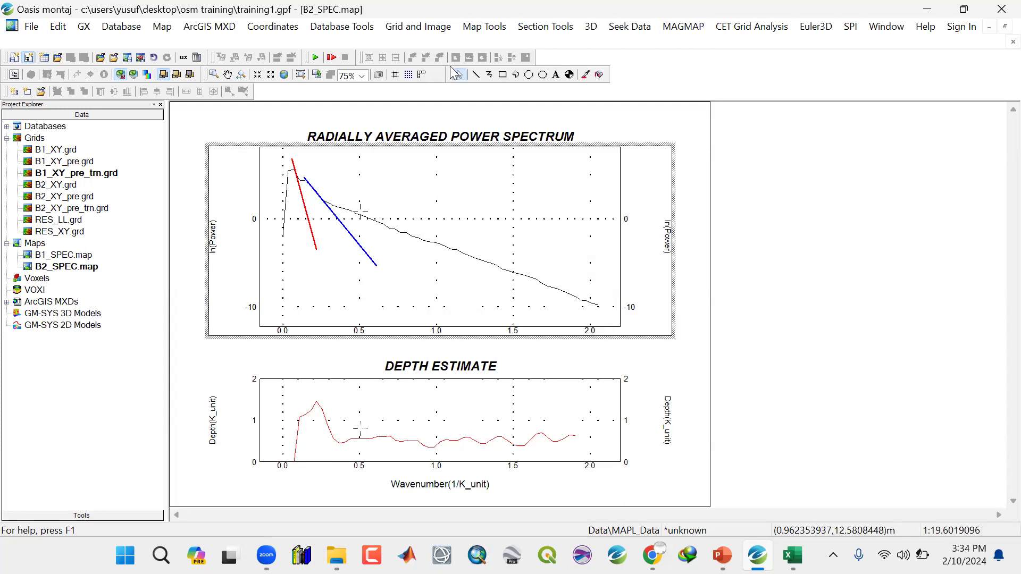
left_click(556, 75)
left_click(353, 142)
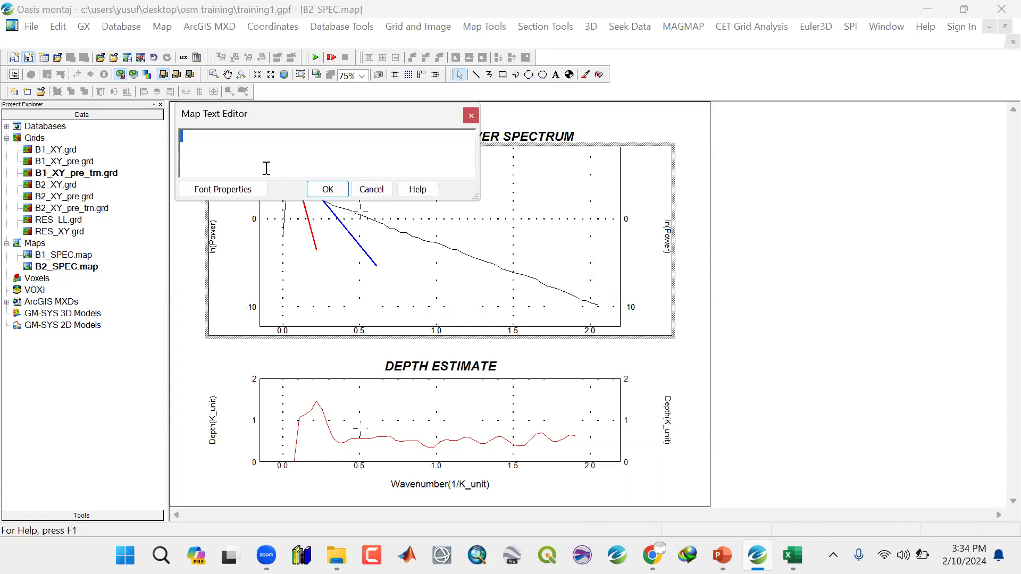
type("DEEPE")
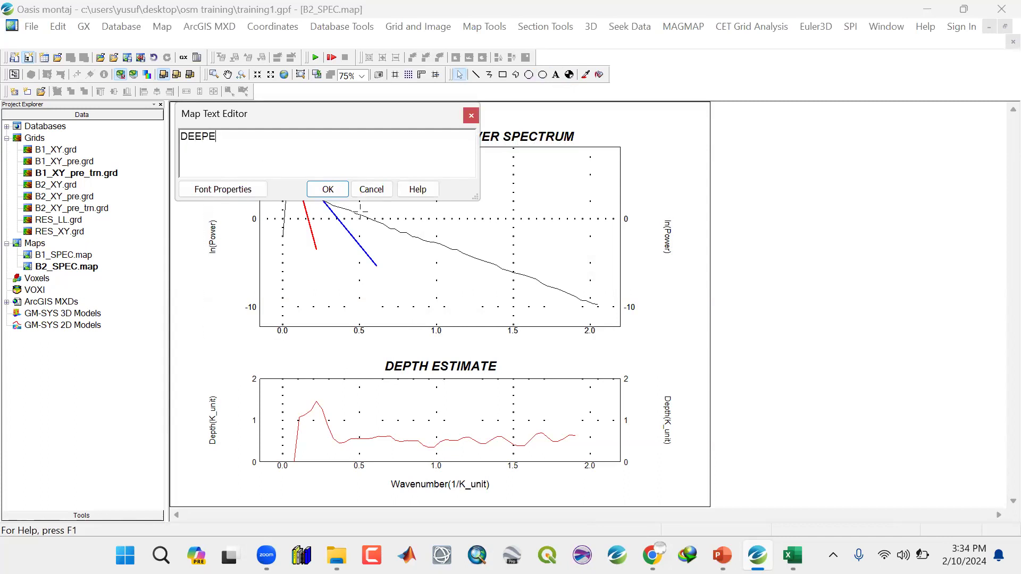
type("R SOURCES, SLOP")
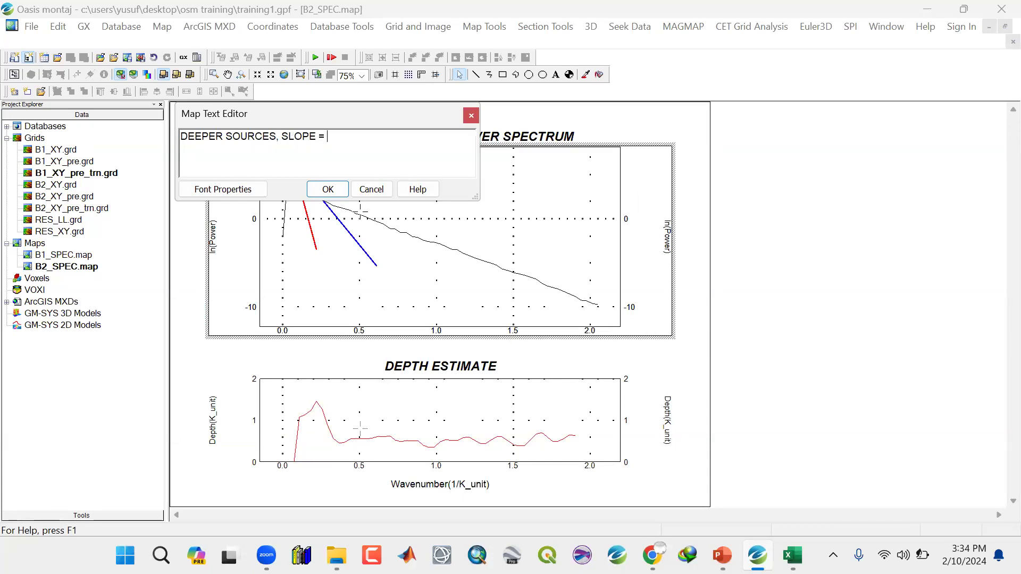
type("E = -00")
key("BackSpace")
type("00")
Set the deeper sources label's font colour to red and its size to 3 mm.
left_click(196, 194)
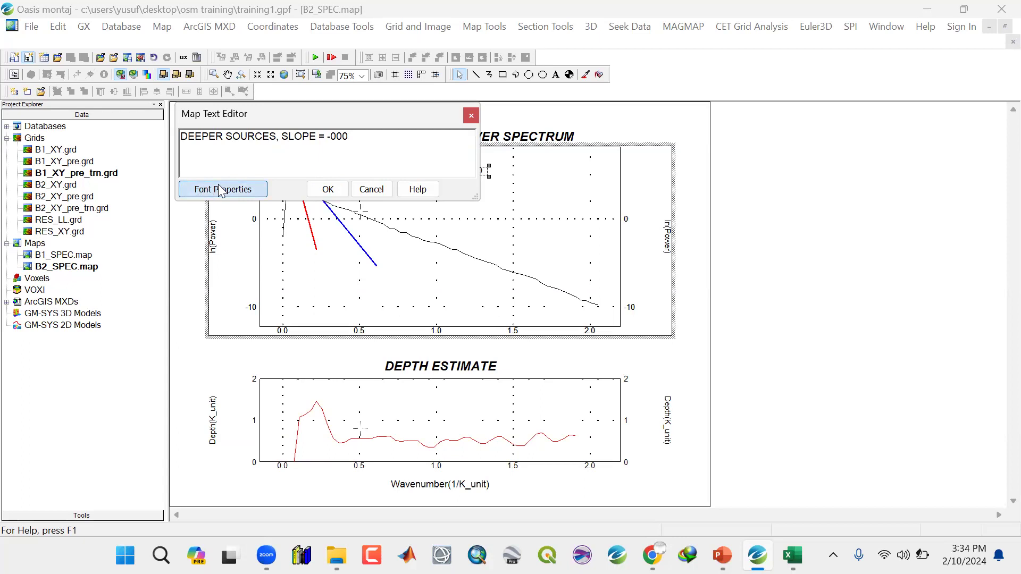
left_click(219, 191)
left_click(544, 224)
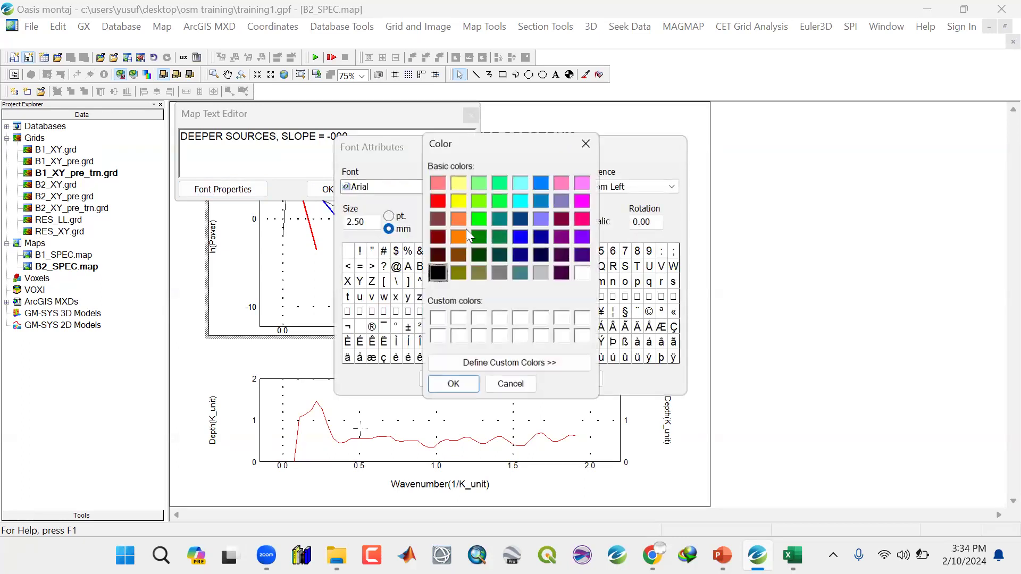
left_click(443, 199)
left_click(451, 386)
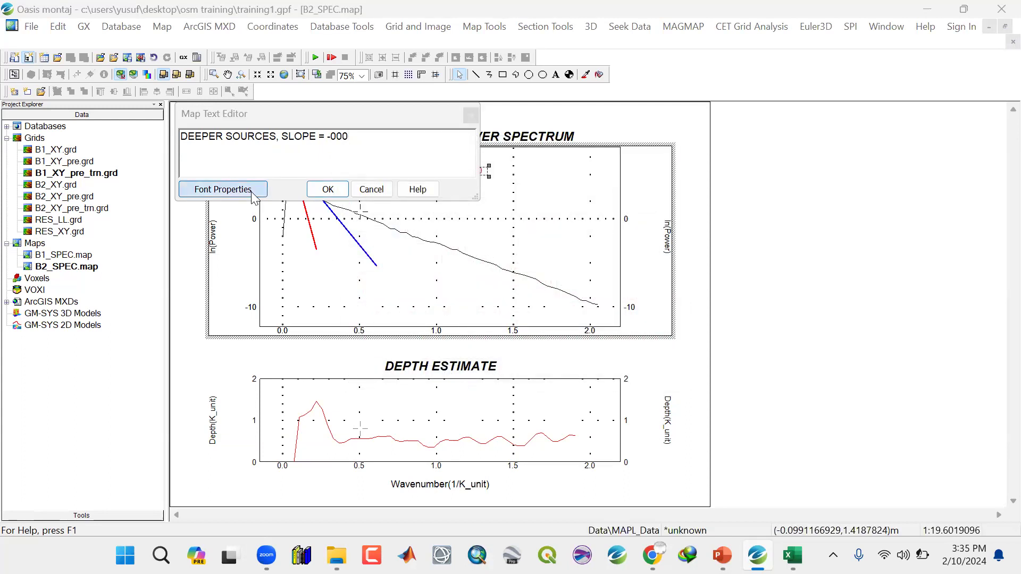
left_click(224, 189)
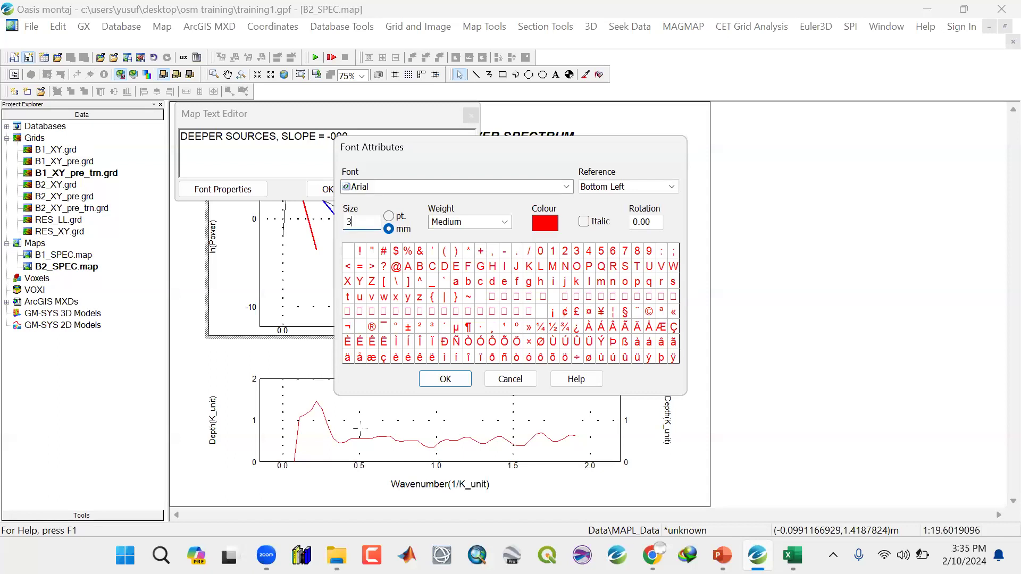
type("3")
left_click(446, 379)
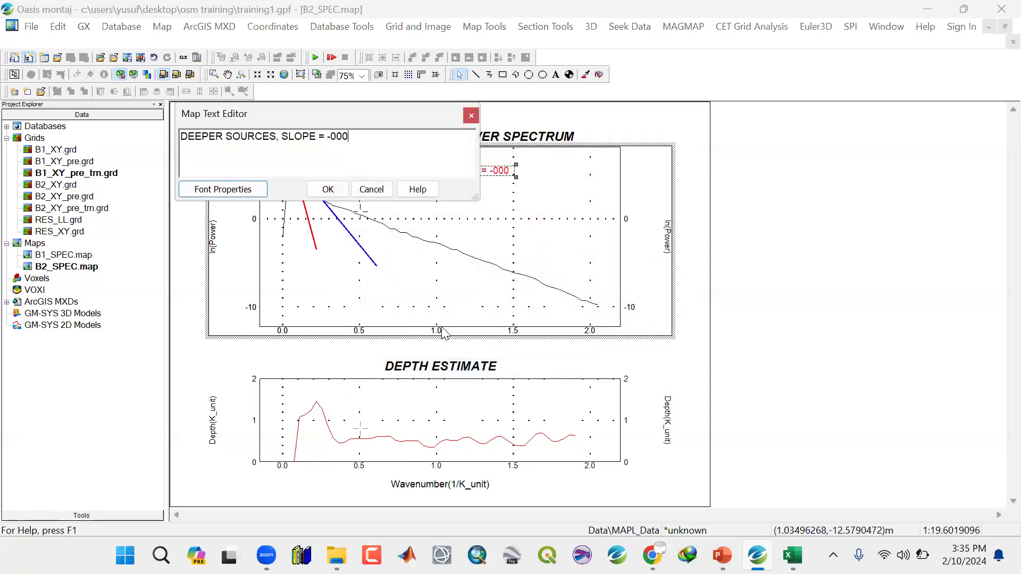
Move the "DEEPER SOURCES, SLOPE = -000" label next to the red line's upper end in the power spectrum plot.
left_click(328, 189)
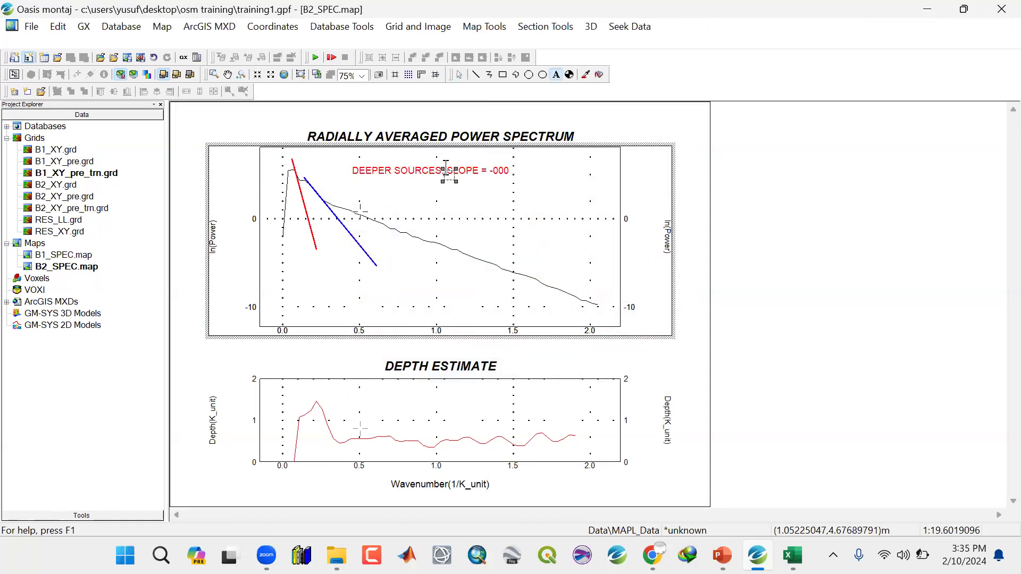
left_click(360, 212)
left_click(371, 190)
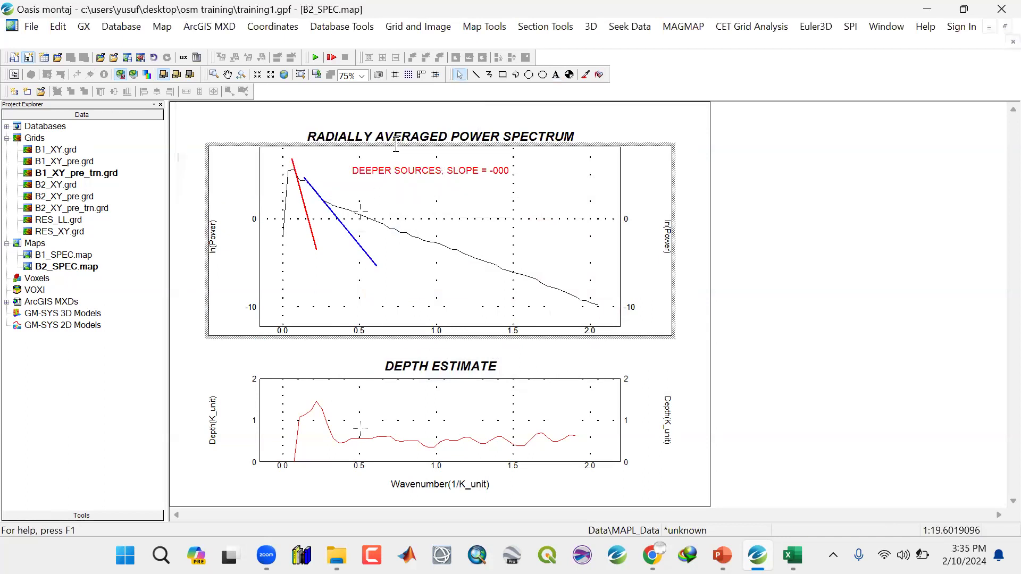
left_click(459, 76)
left_click_drag(446, 175, 391, 166)
left_click(493, 221)
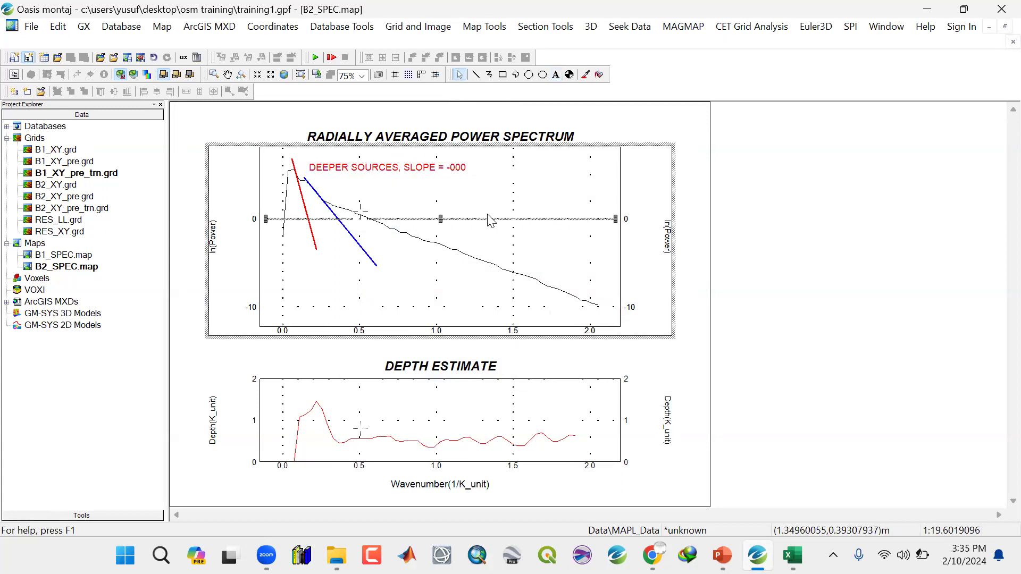
left_click(770, 221)
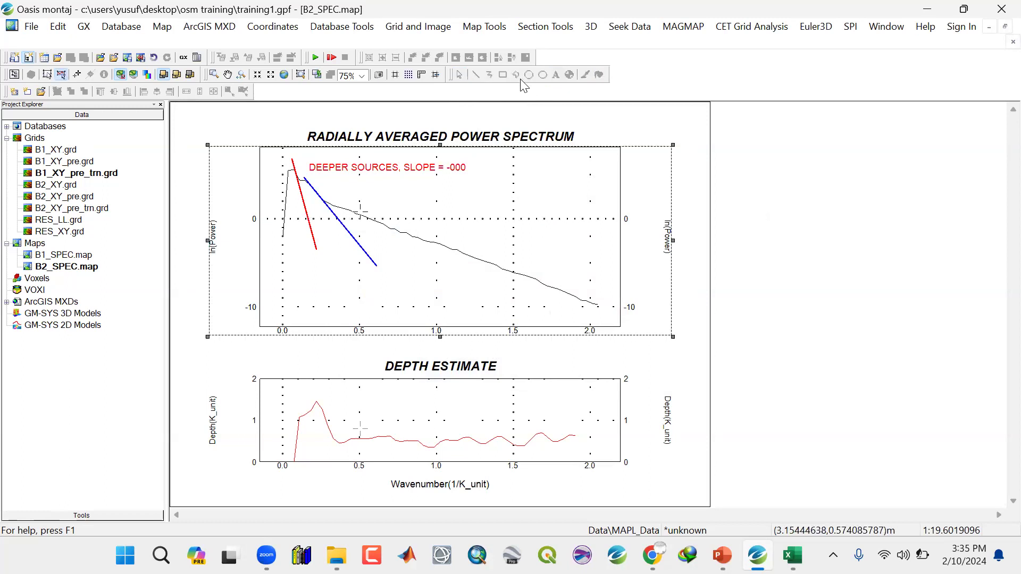
Add the text label "SHALLOW SOUCES, SLOPE = -00" inside the power spectrum plot, near the blue line and below the deeper sources label.
double_click(548, 151)
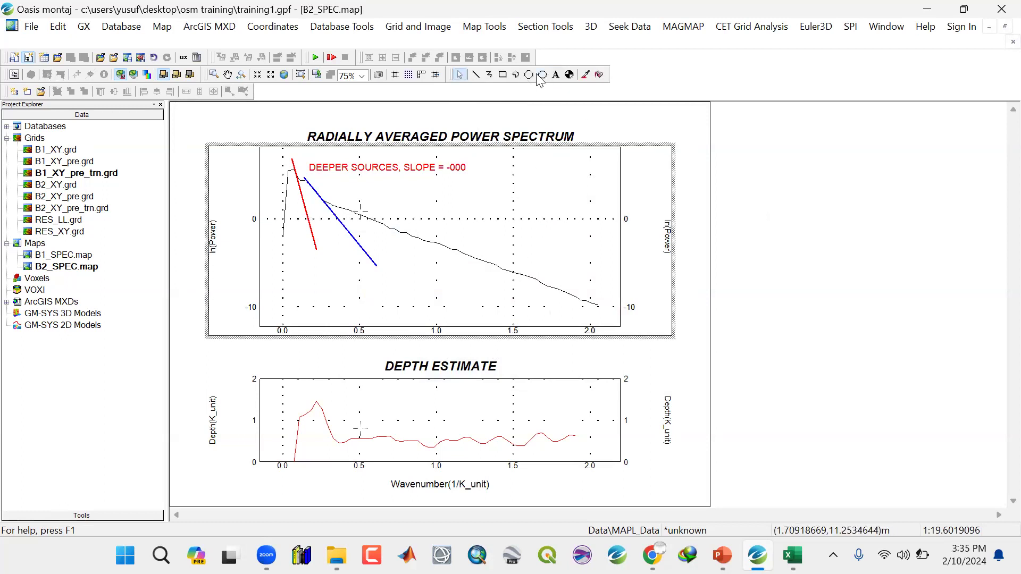
left_click(555, 74)
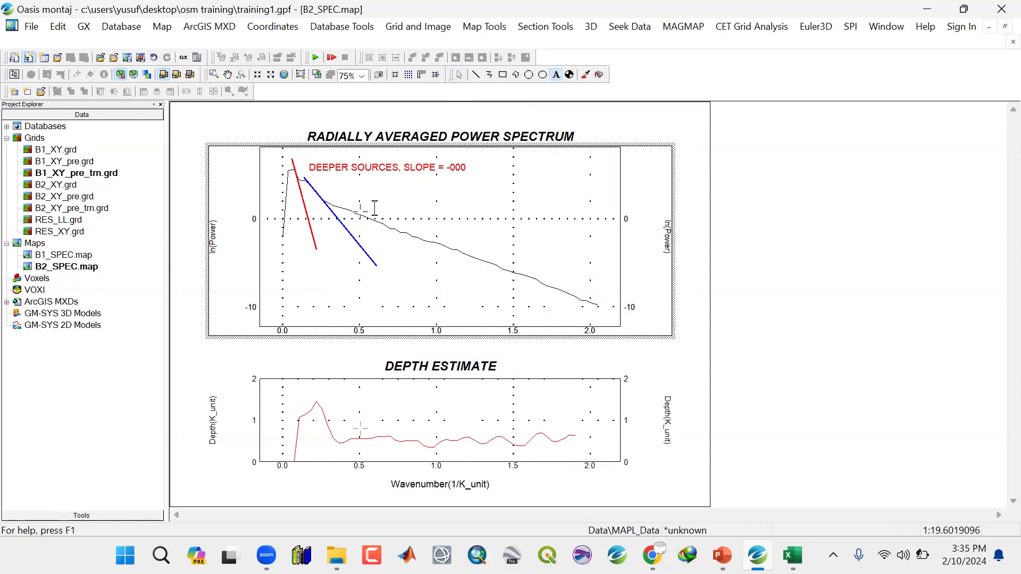
left_click(353, 203)
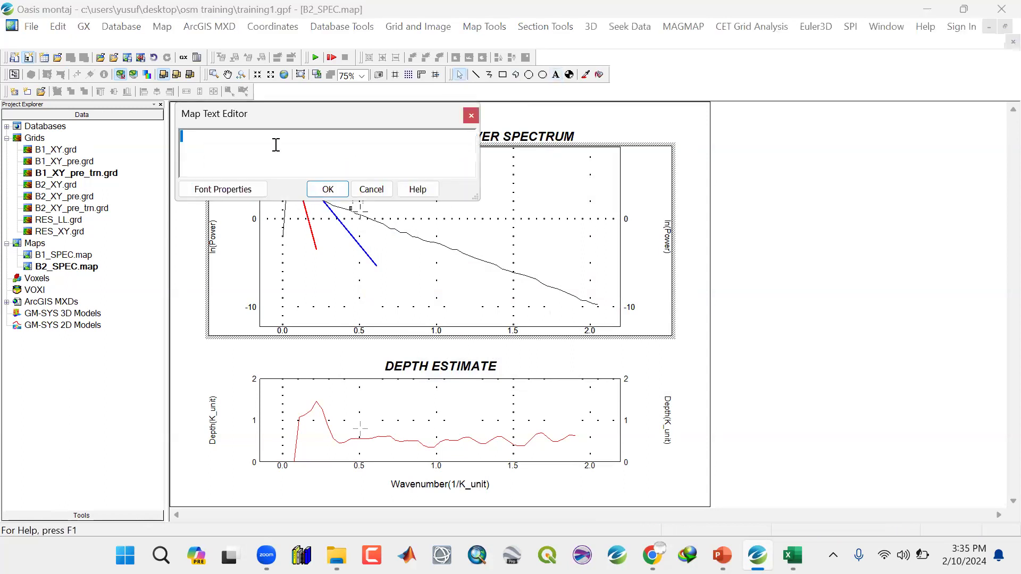
type("SHALLOW SO")
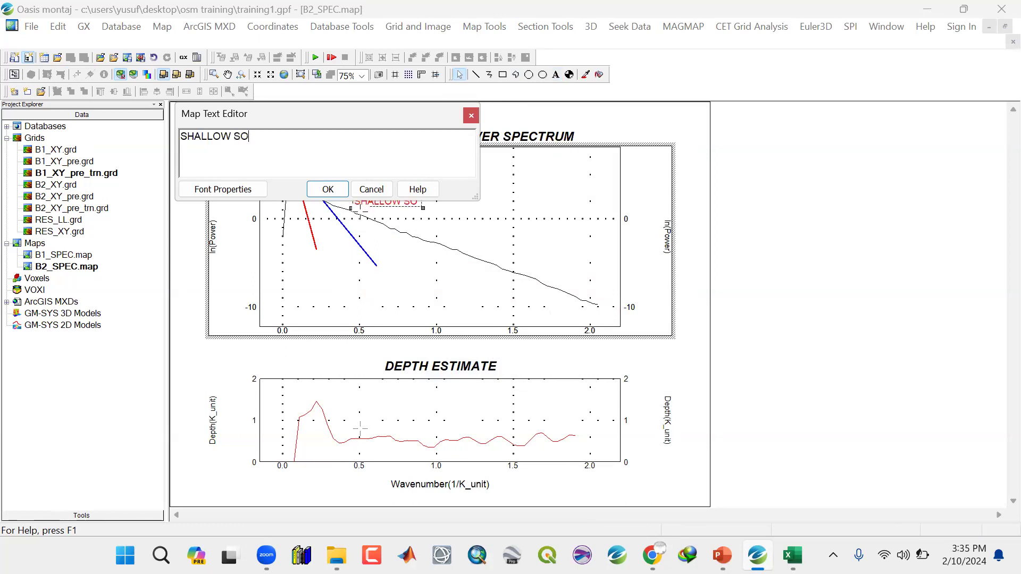
type("UCES, SLOPE = -00")
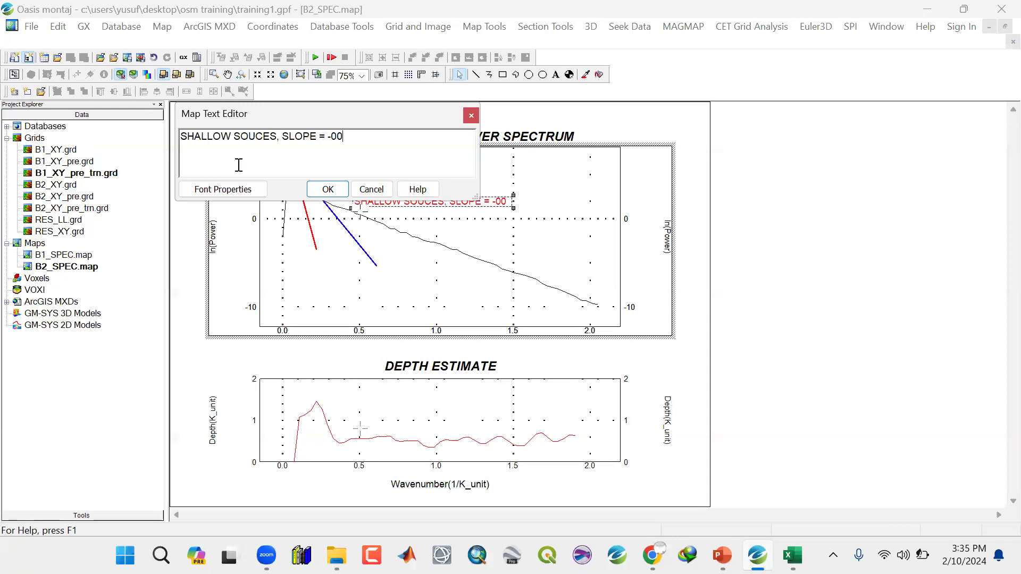
Set the shallow sources label's font colour to blue and accept the text.
left_click(228, 190)
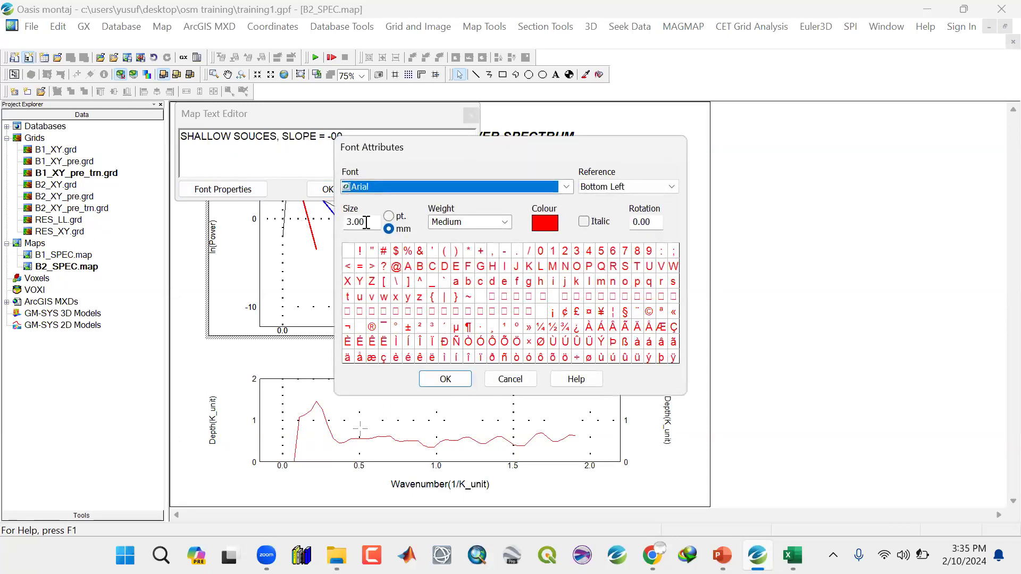
left_click(538, 222)
left_click(521, 236)
left_click(470, 384)
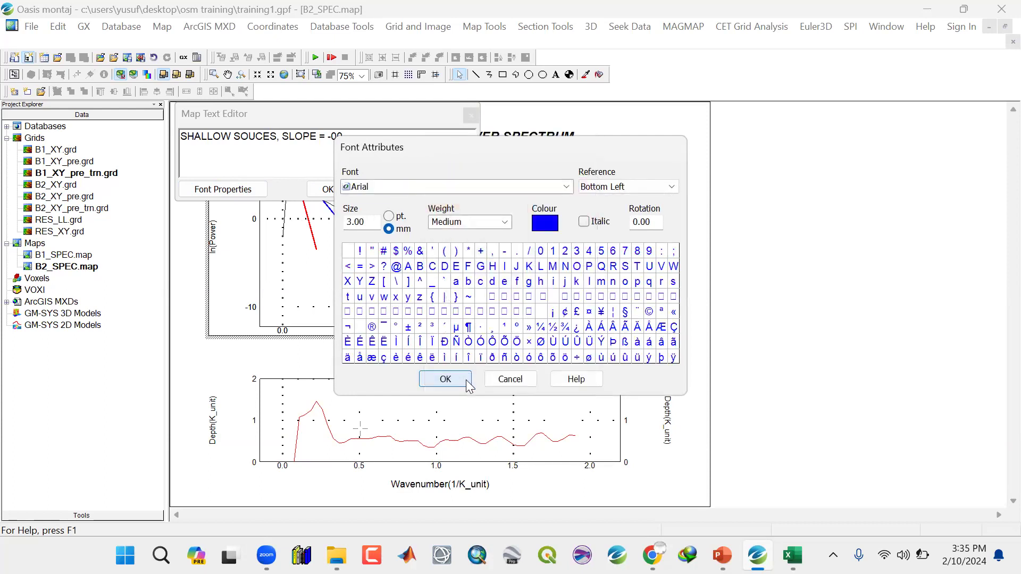
left_click(466, 379)
left_click(327, 189)
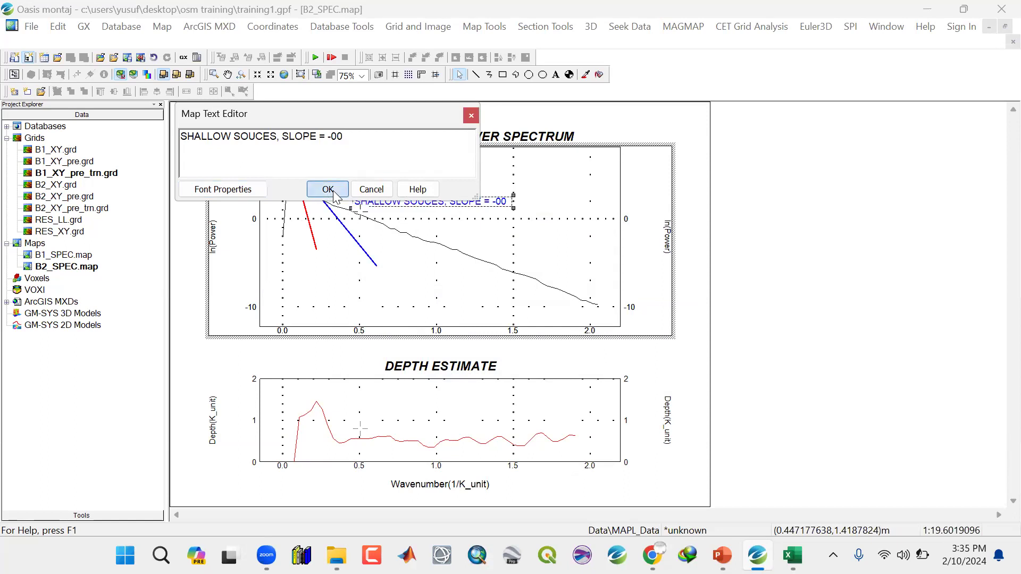
Move the shallow sources label closer to the blue line, just below the deeper sources label, and leave group editing.
left_click(460, 75)
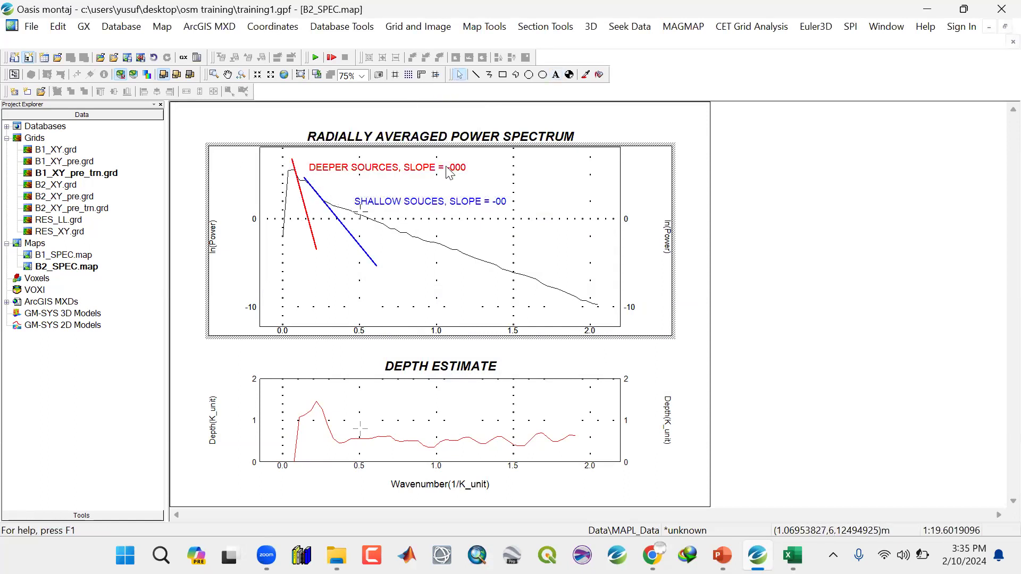
left_click(426, 198)
left_click_drag(425, 195, 403, 187)
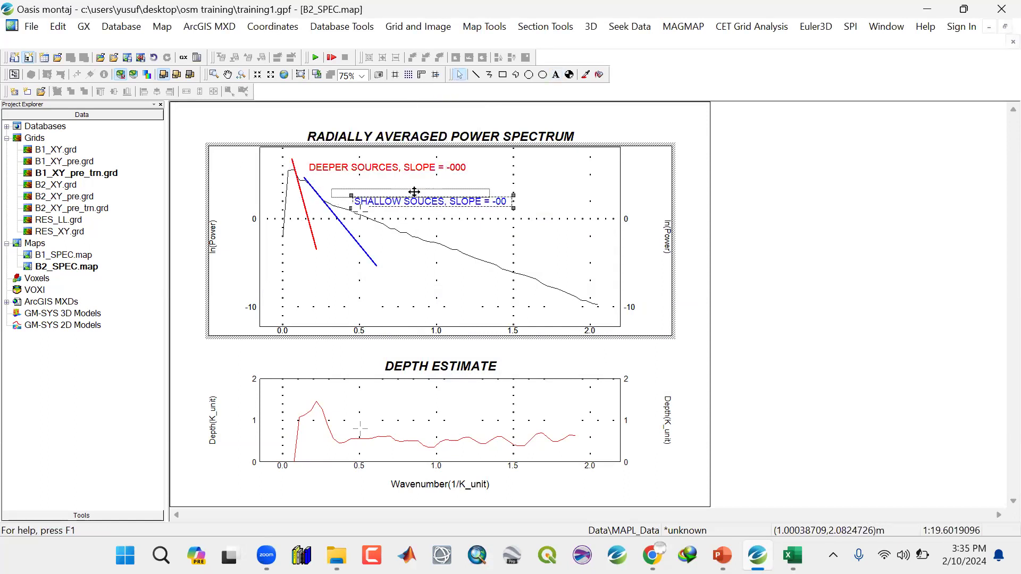
left_click(851, 261)
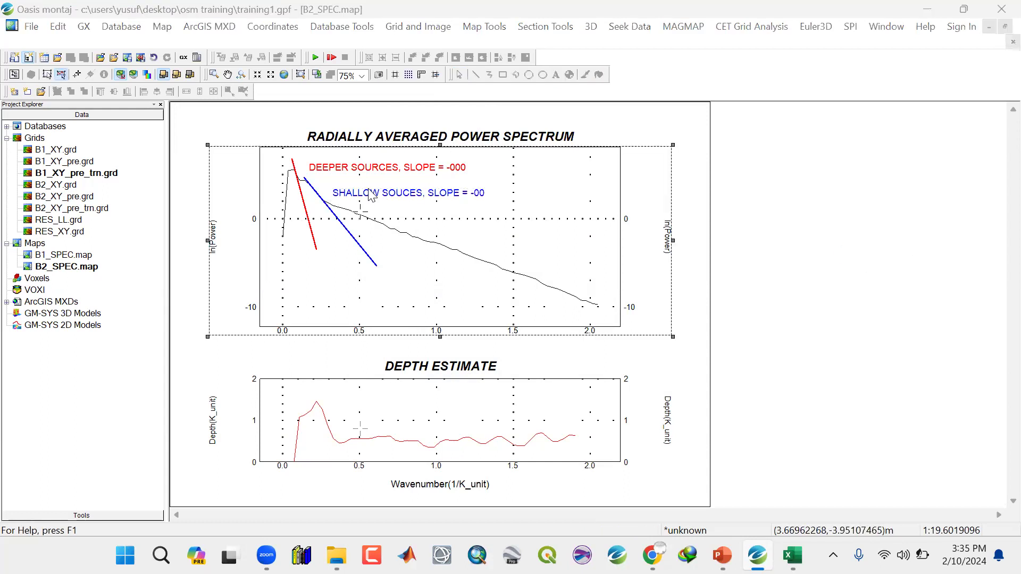
left_click(586, 311)
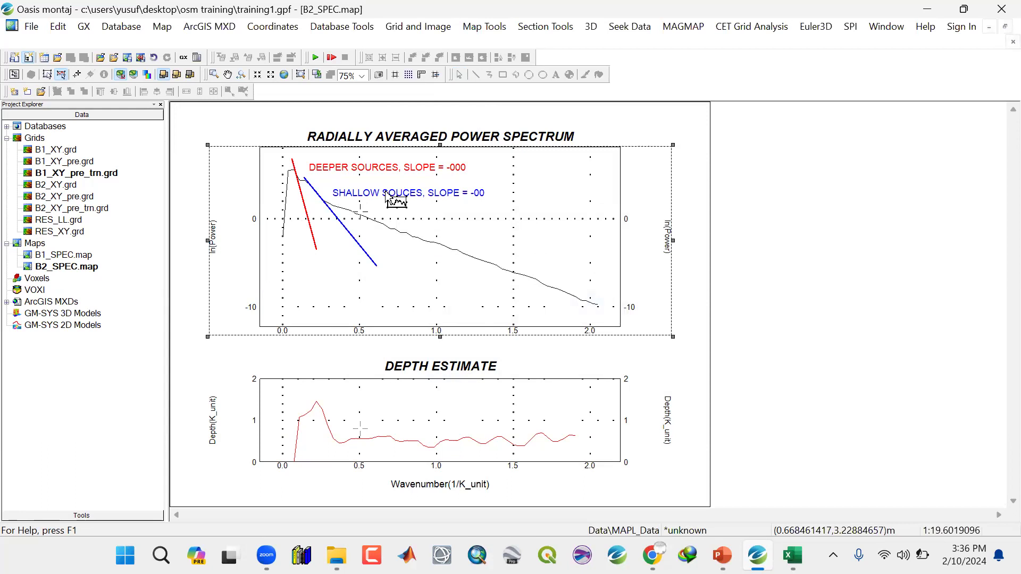
Set the font weight of the blue shallow sources label to Bold.
double_click(388, 196)
left_click(386, 192)
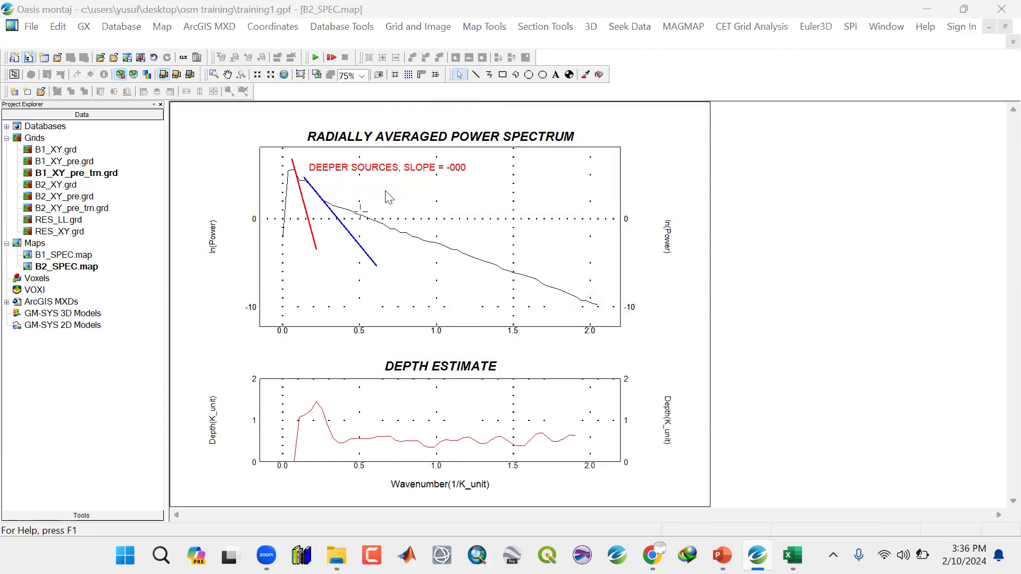
double_click(386, 192)
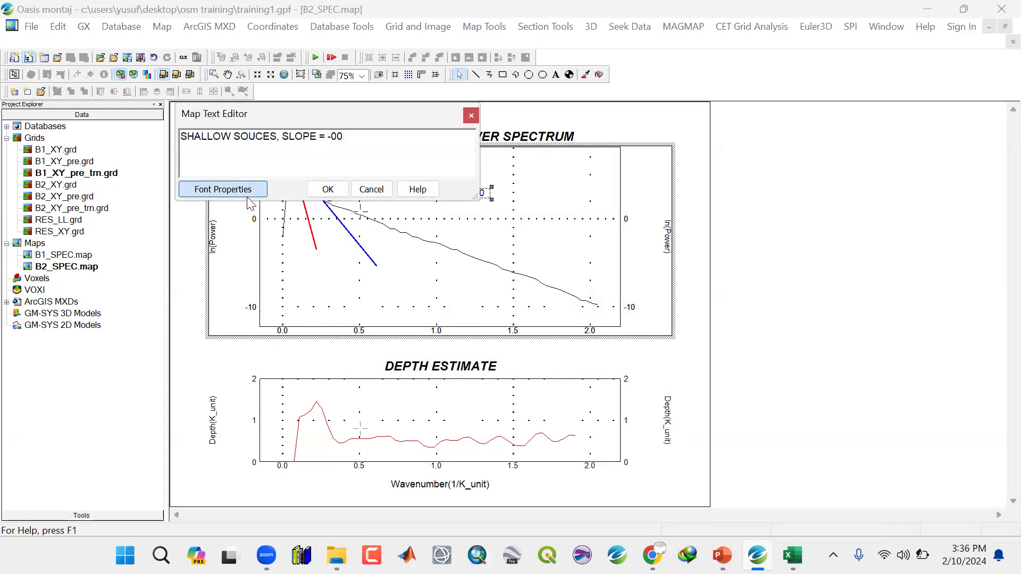
left_click(249, 202)
left_click(504, 222)
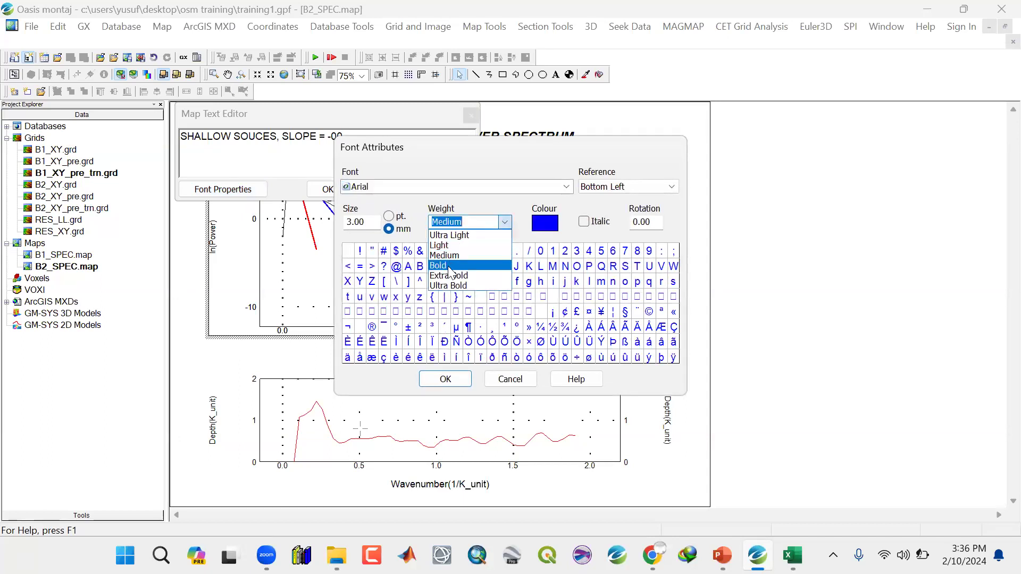
left_click(451, 269)
left_click(446, 379)
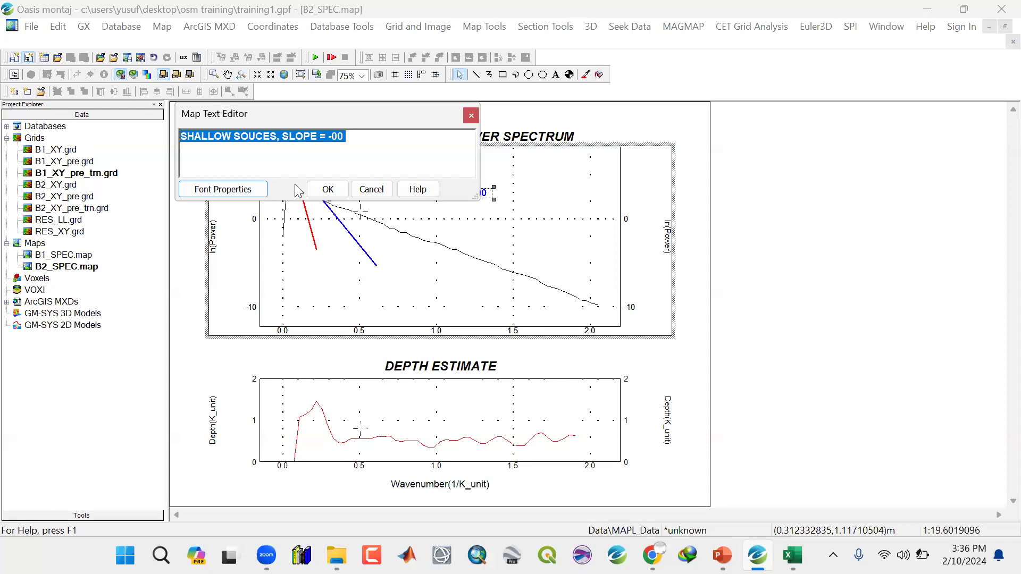
left_click(325, 190)
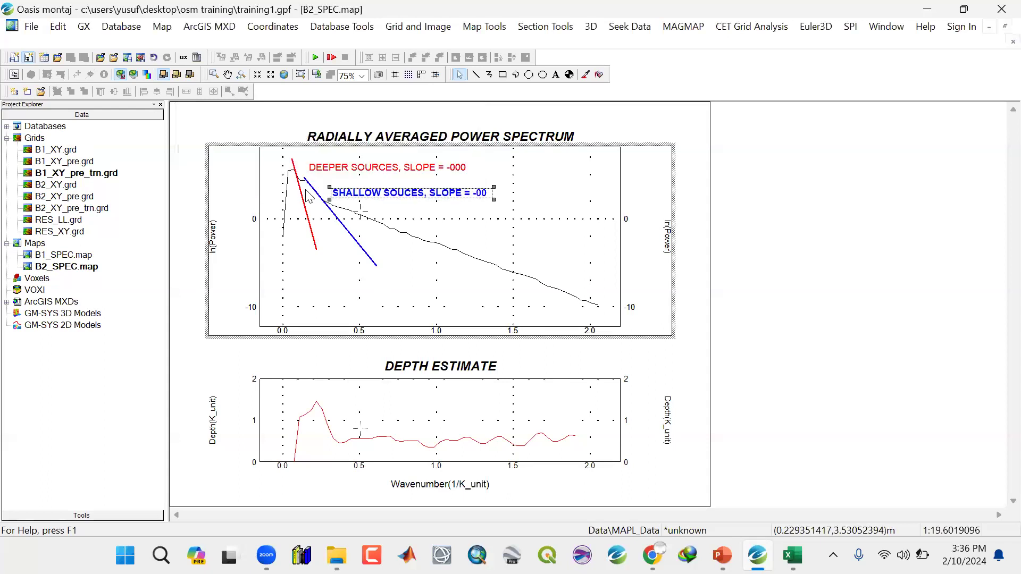
Set the font weight of the red deeper sources label to Bold and leave group editing.
left_click(380, 166)
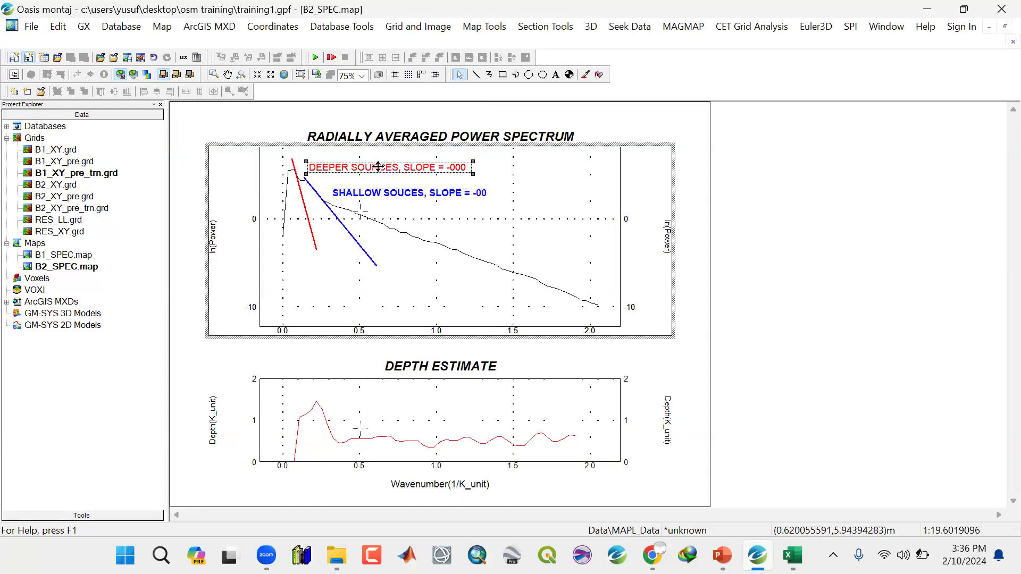
double_click(379, 167)
key("Tab")
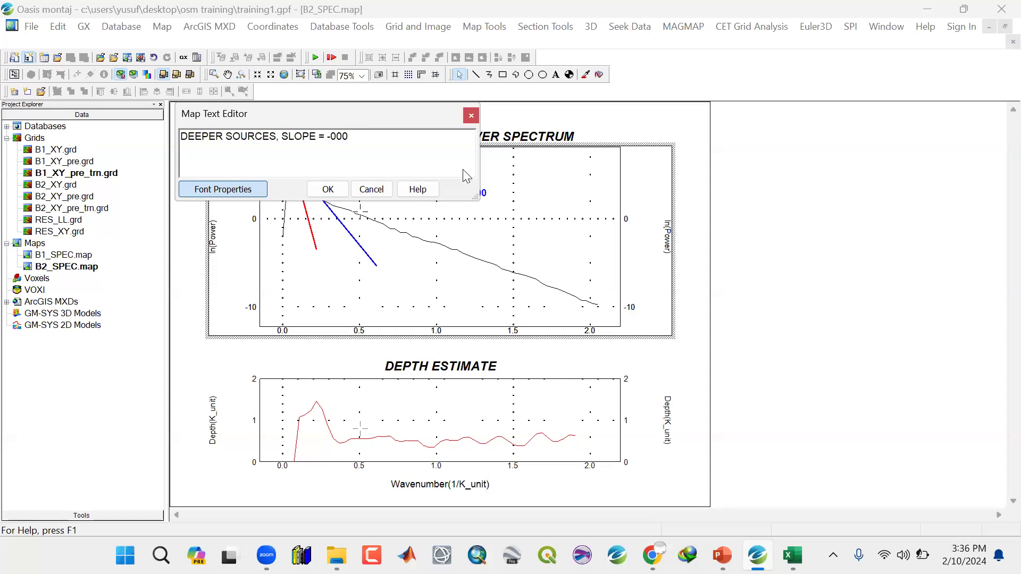
key("Return")
left_click(456, 222)
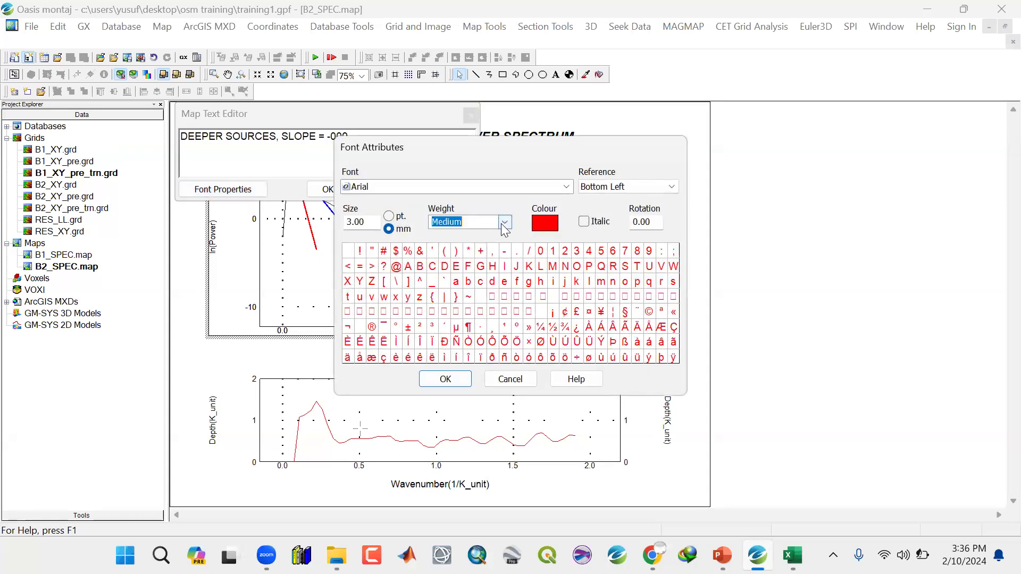
left_click(446, 265)
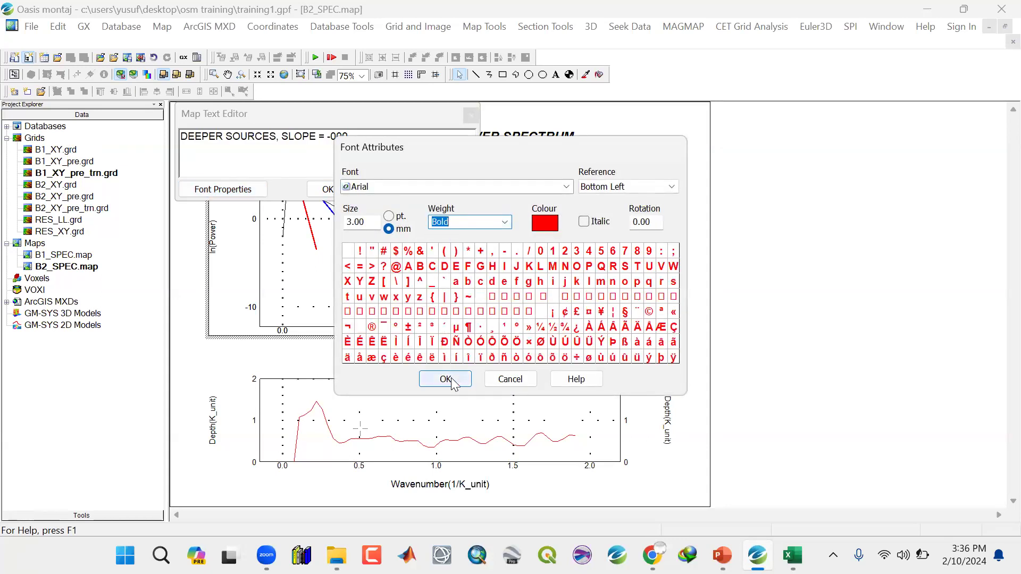
left_click(445, 378)
left_click(336, 195)
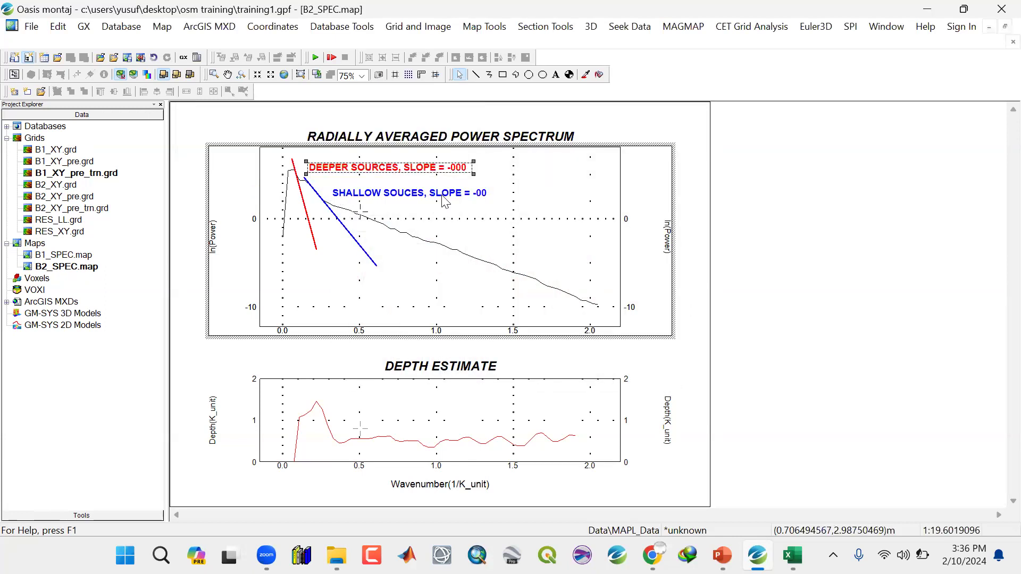
left_click(825, 205)
left_click(831, 204)
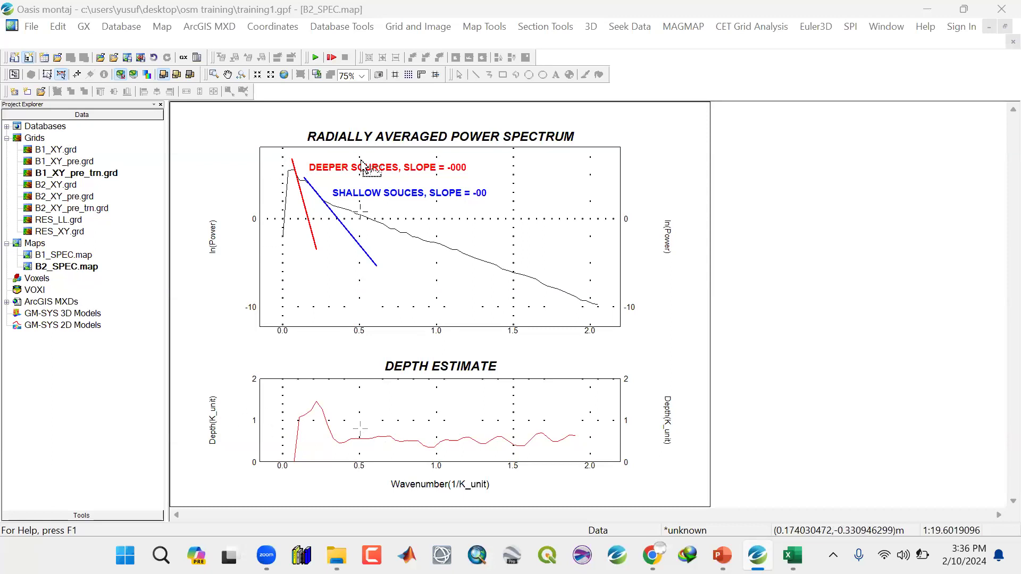
Display the rulers around B2_SPEC.map and turn them off again.
left_click(341, 166)
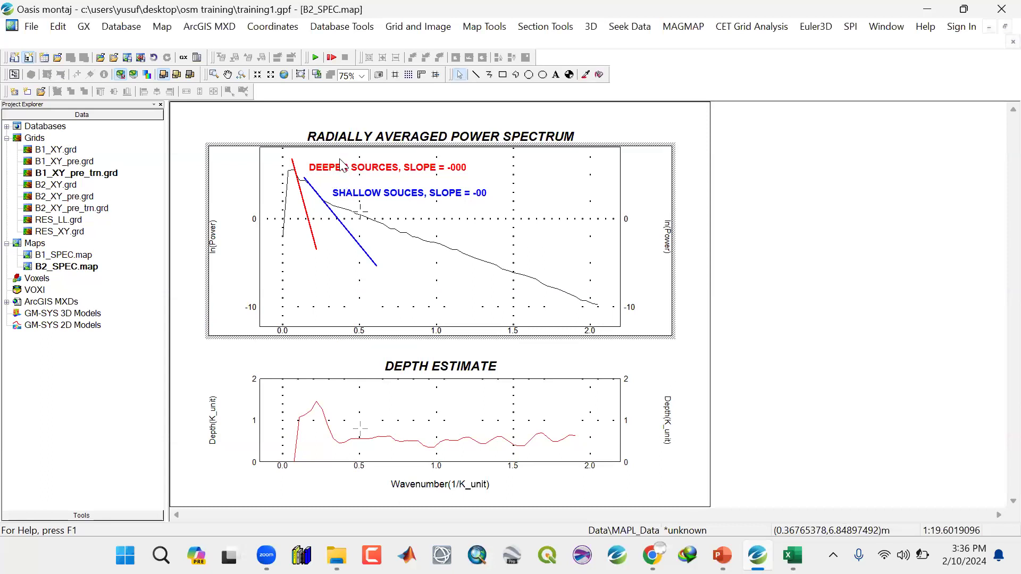
left_click(423, 78)
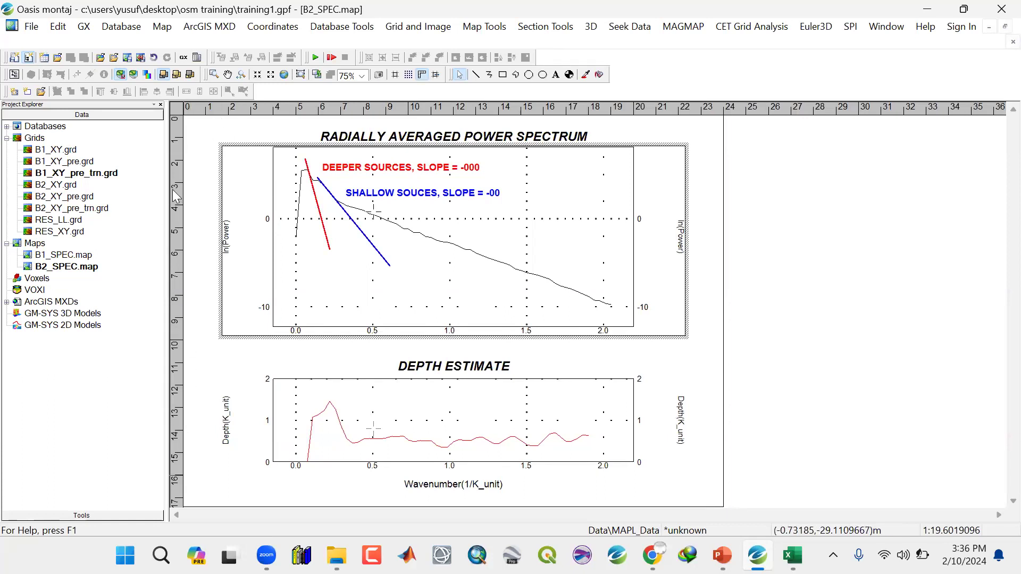
left_click(423, 77)
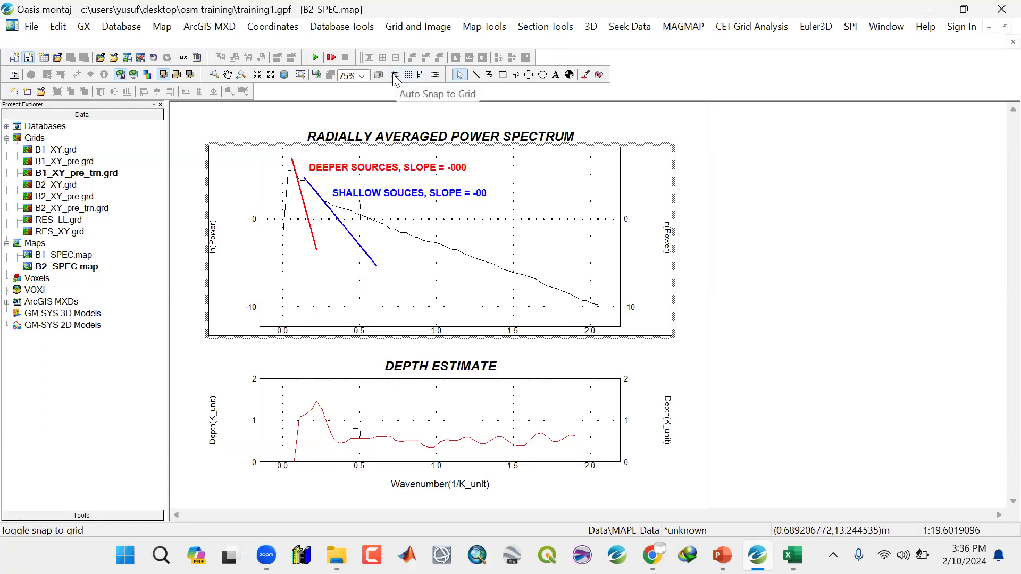
Turn on Auto Snap to Grid for B2_SPEC.map and leave group editing with the whole map in view.
left_click(394, 75)
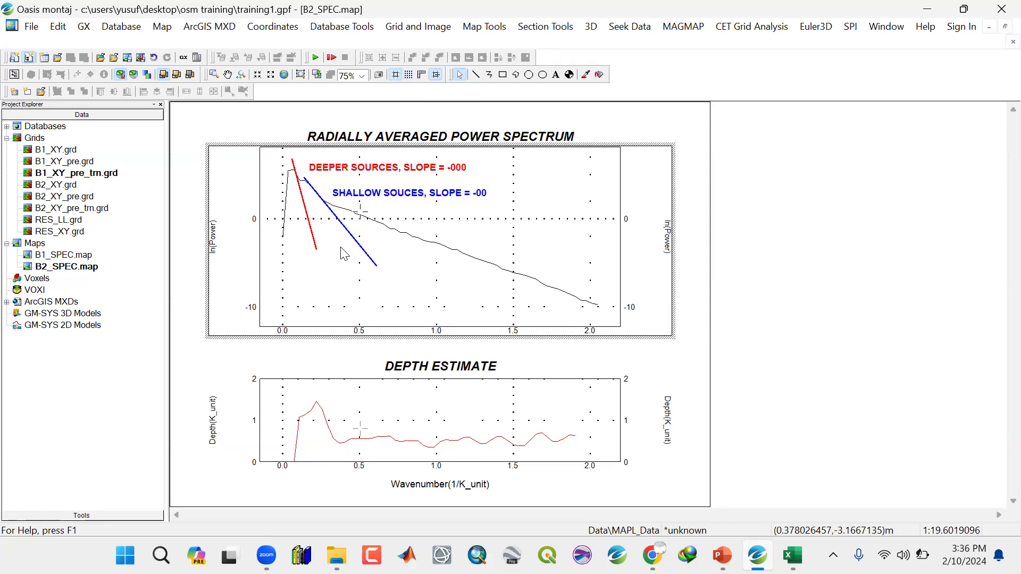
scroll(345, 254, "up", 1)
scroll(343, 254, "up", 1)
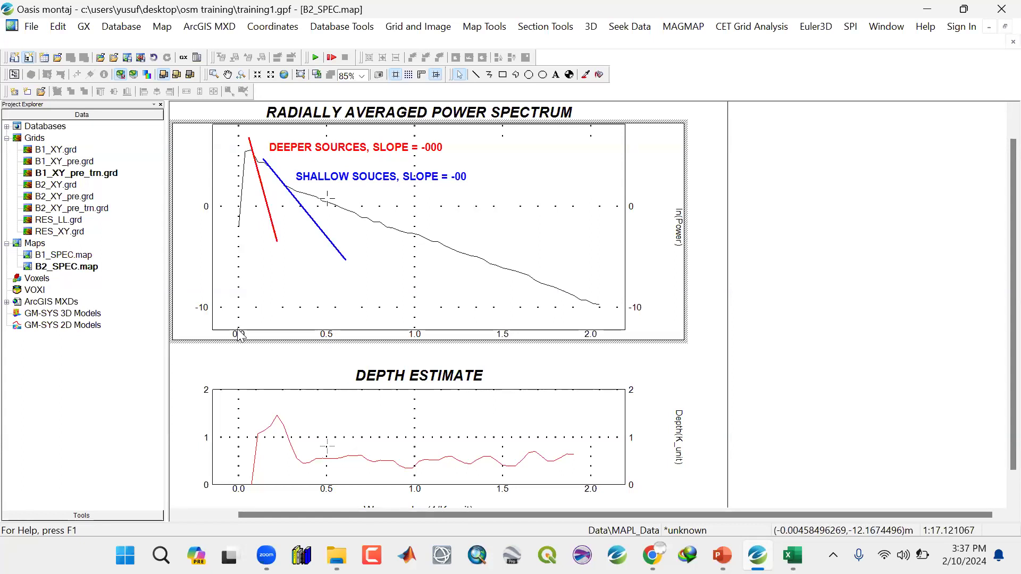
left_click(709, 387)
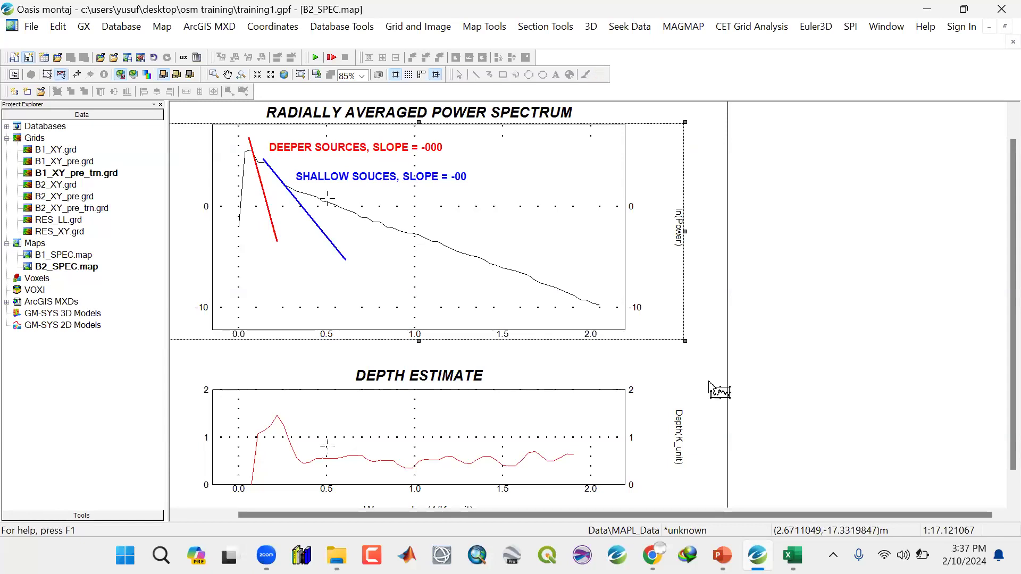
scroll(230, 376, "up", 2)
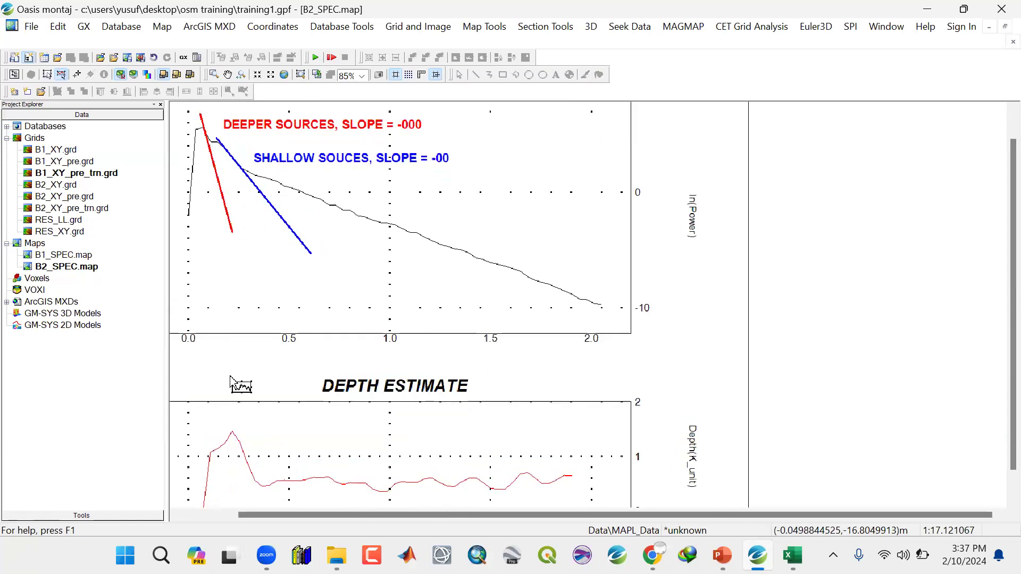
scroll(230, 377, "down", 2)
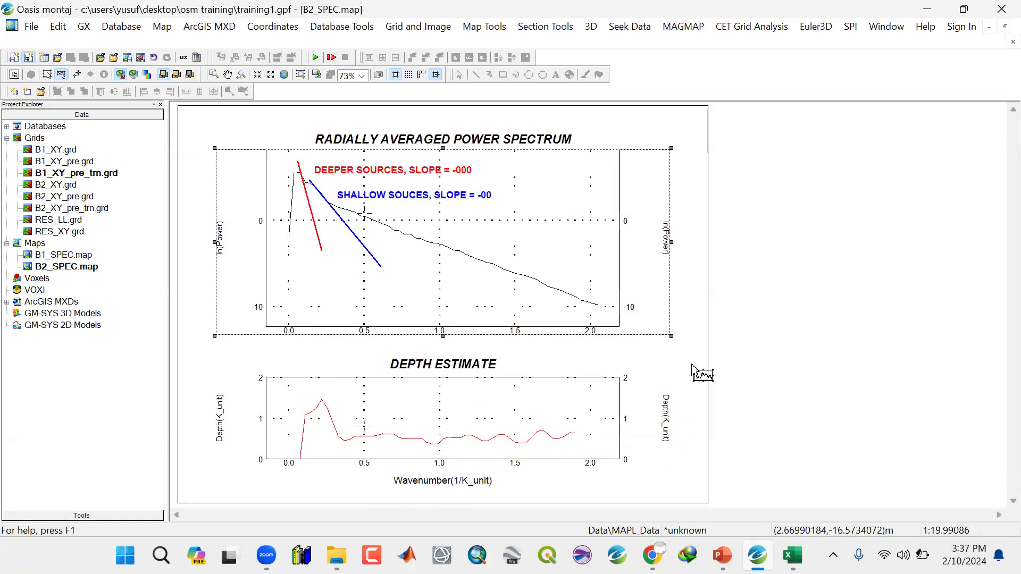
left_click(692, 366)
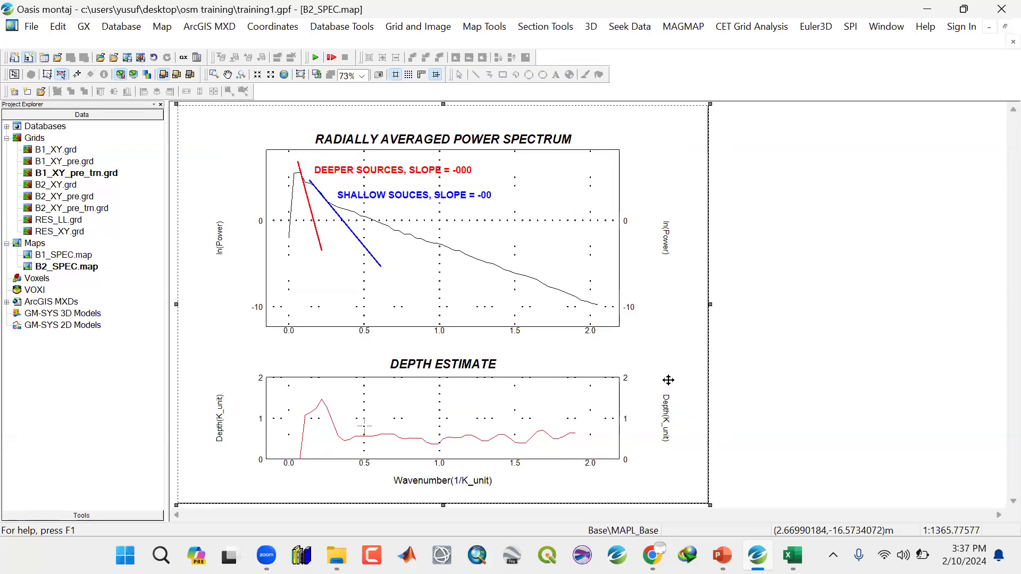
right_click(435, 120)
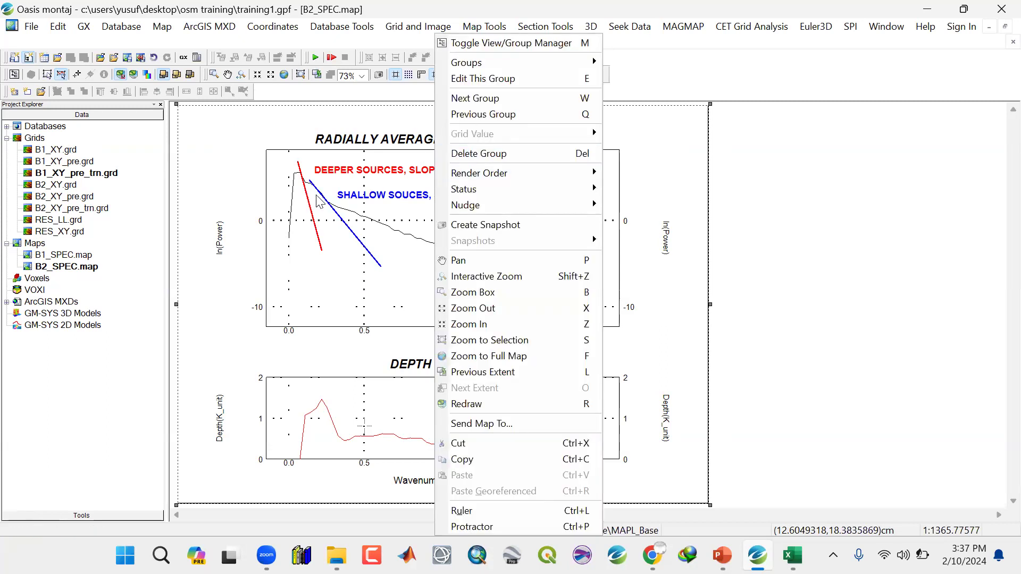
left_click(297, 155)
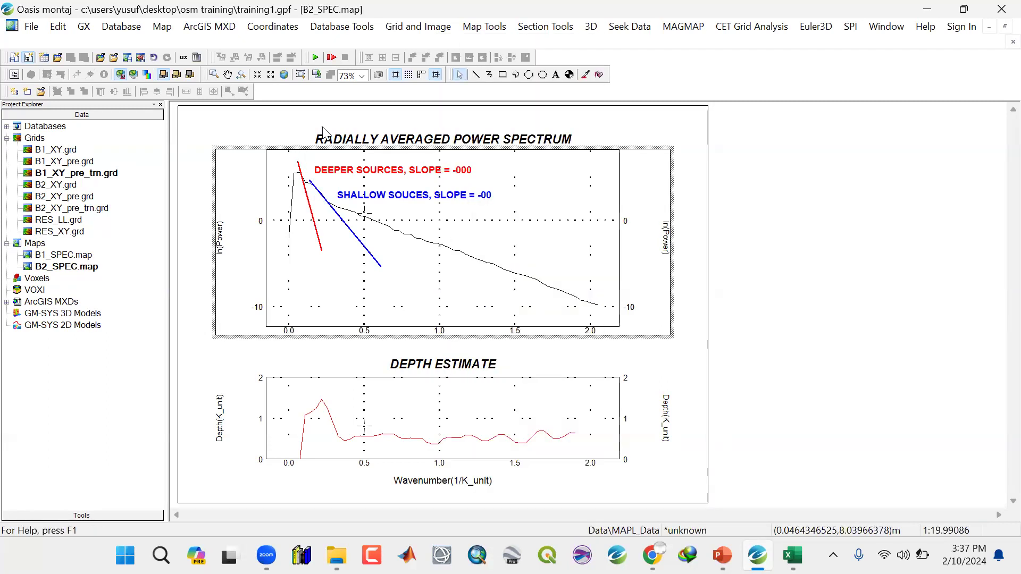
left_click(820, 256)
left_click(729, 357)
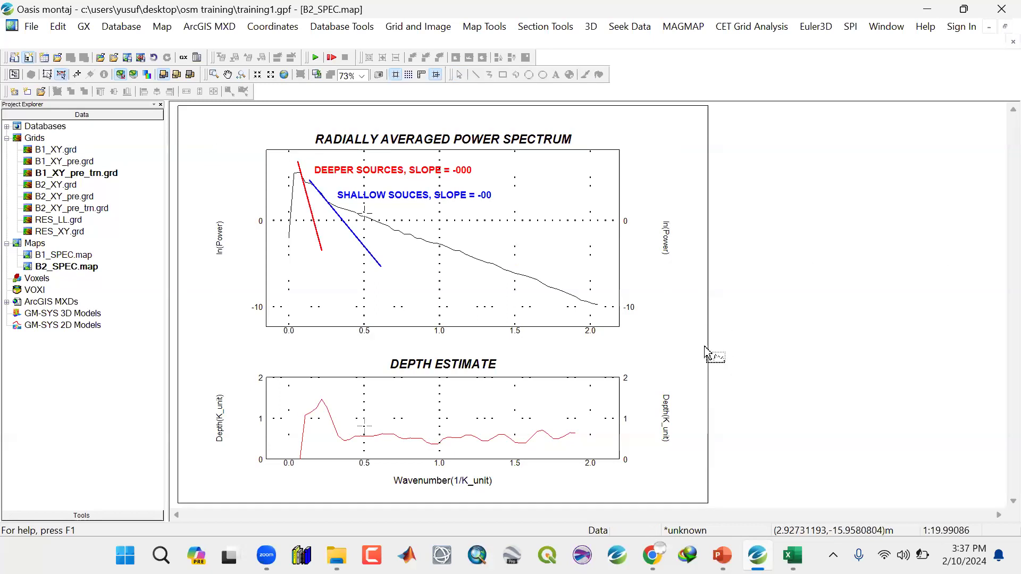
Switch the map to shadow cursor mode and make Data the active view.
left_click(77, 75)
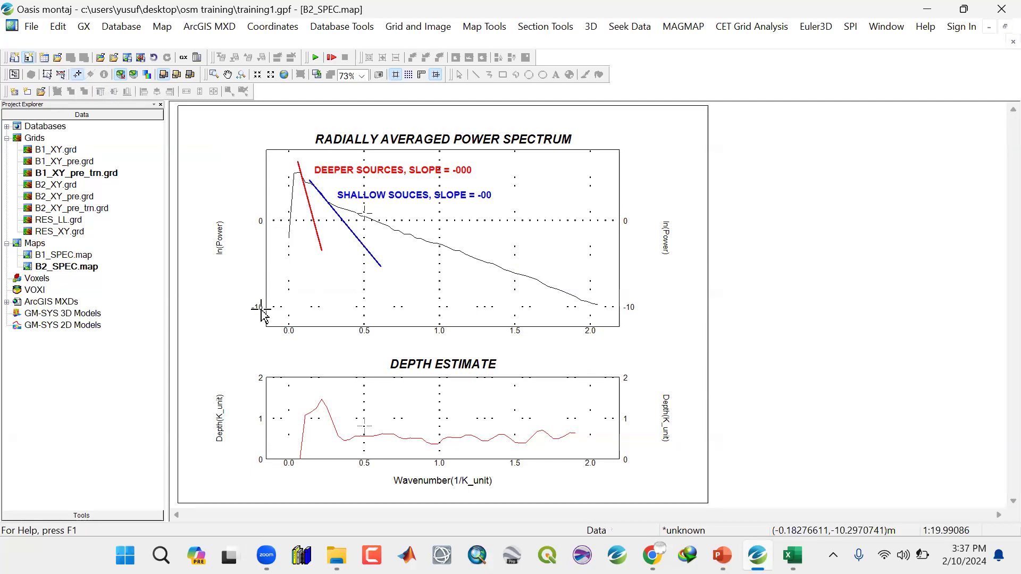
left_click(79, 79)
right_click(250, 143)
mouse_move(270, 171)
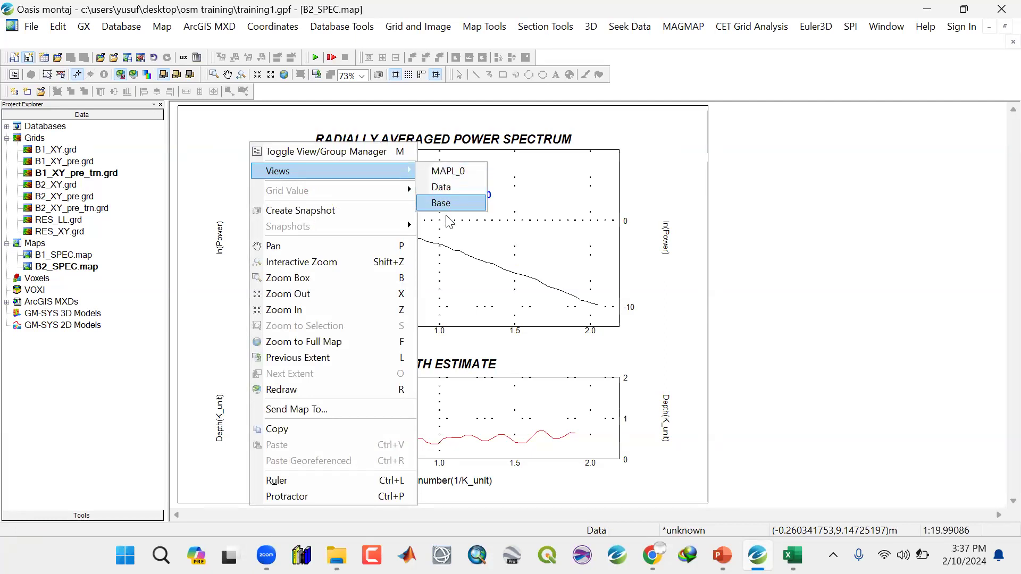
left_click(445, 188)
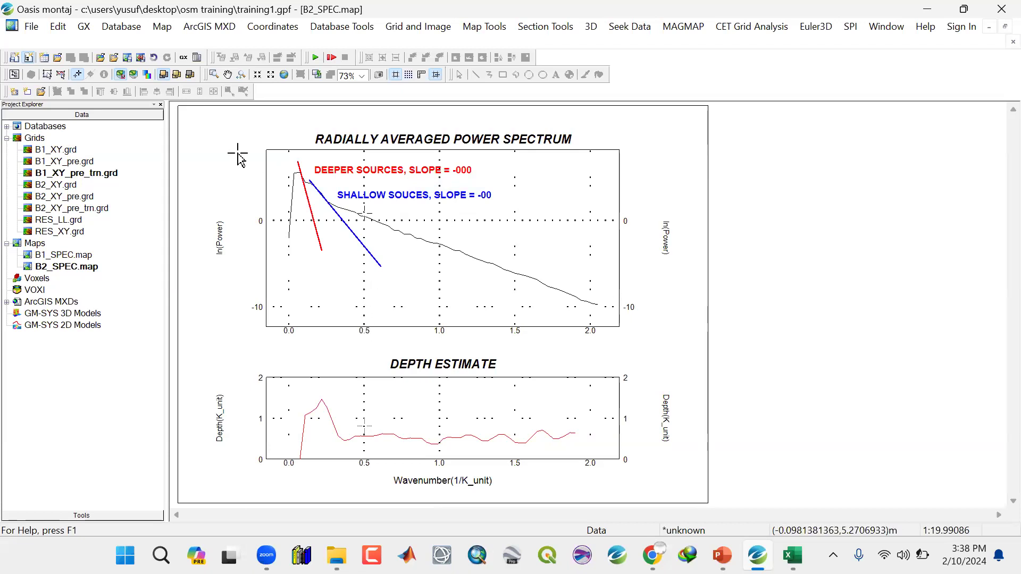
Measure the distance between 0 and -10 on the power spectrum's ln(Power) axis with the Ruler, ending the measurement.
right_click(229, 140)
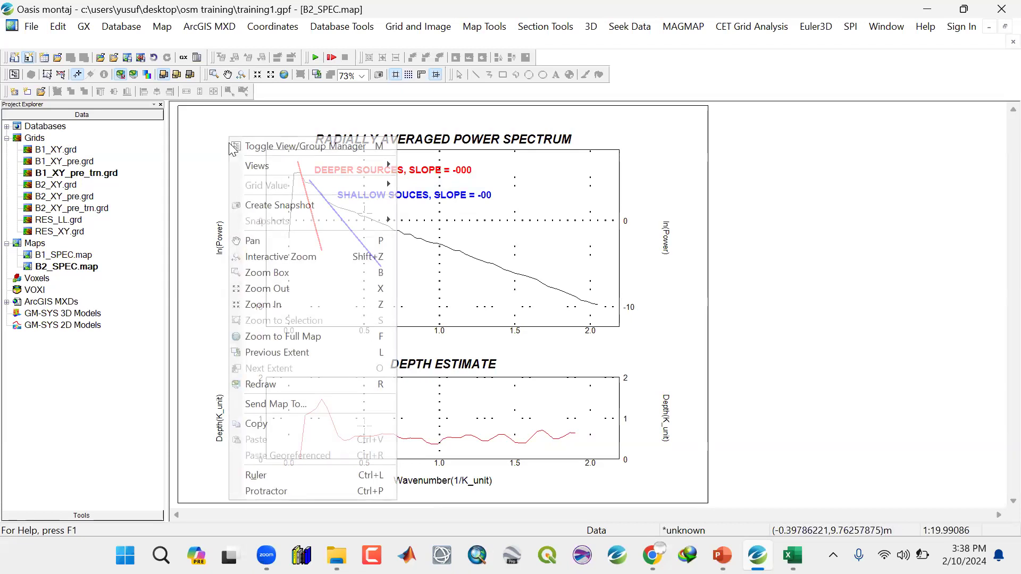
left_click(270, 475)
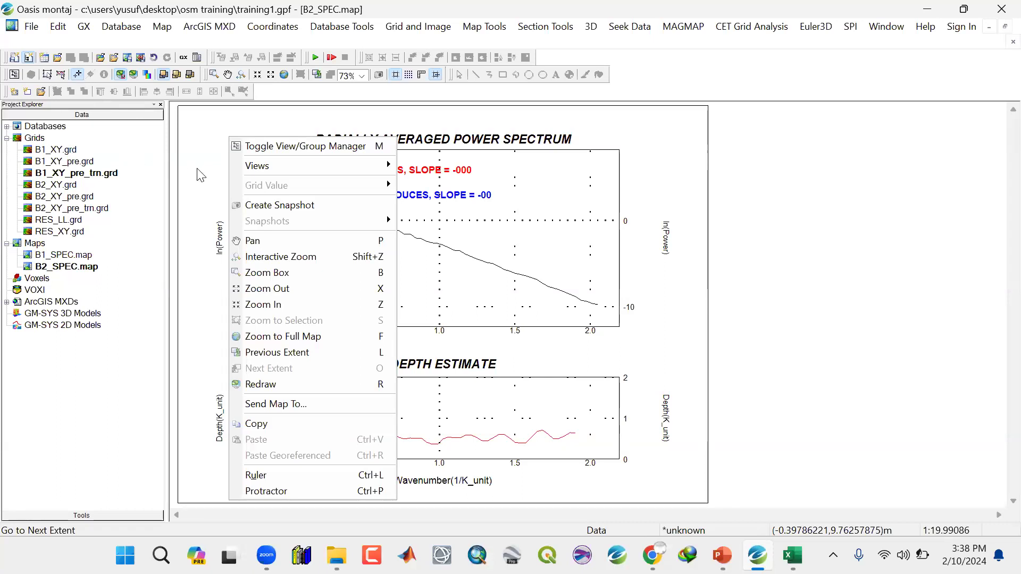
left_click(265, 474)
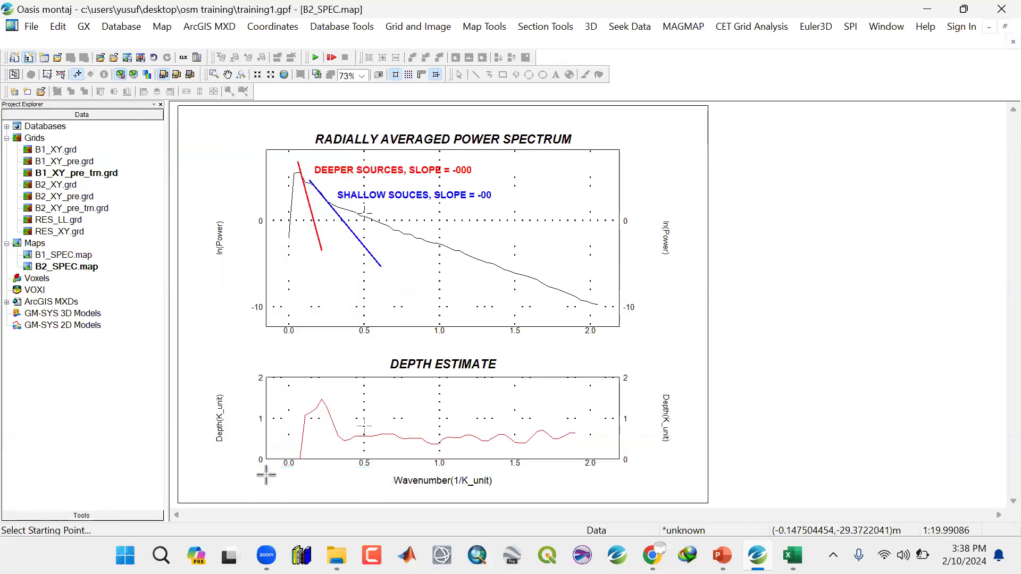
left_click(267, 220)
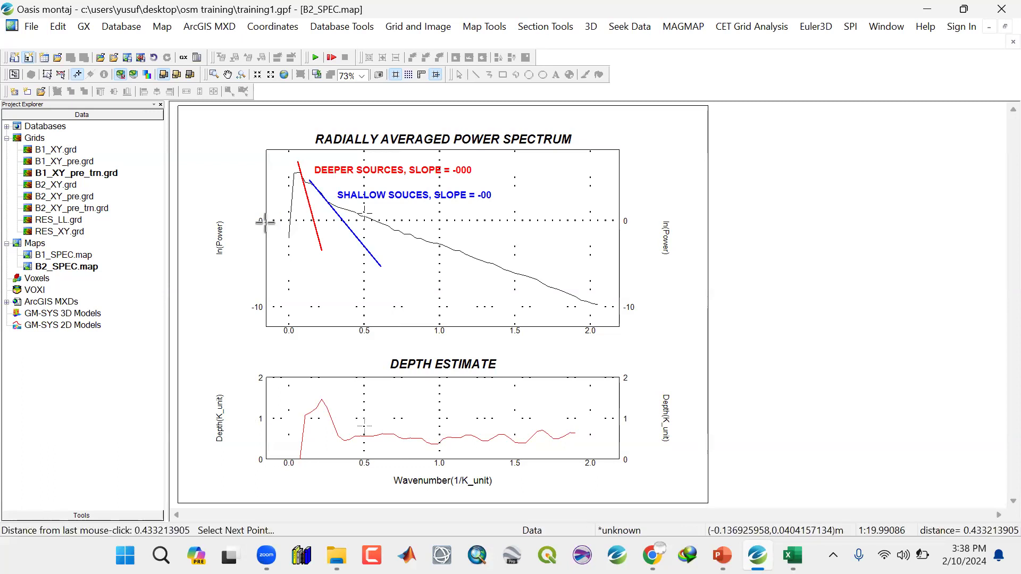
left_click(266, 307)
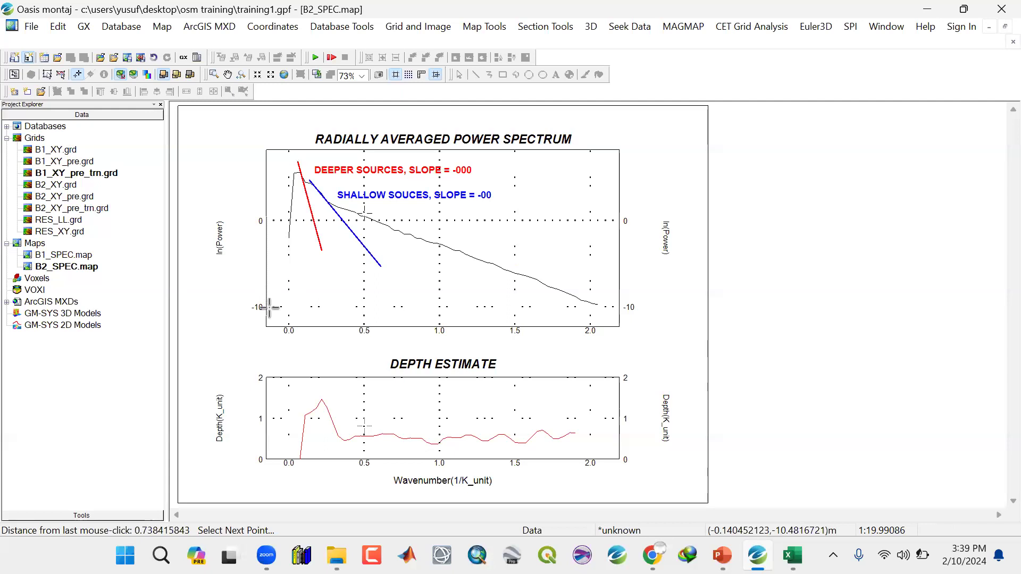
right_click(269, 306)
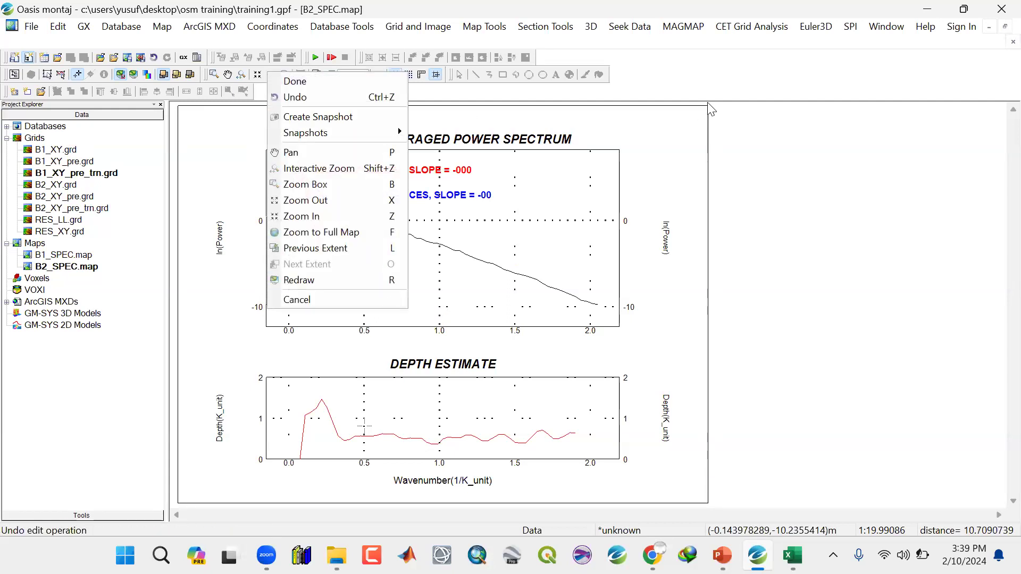
left_click(715, 85)
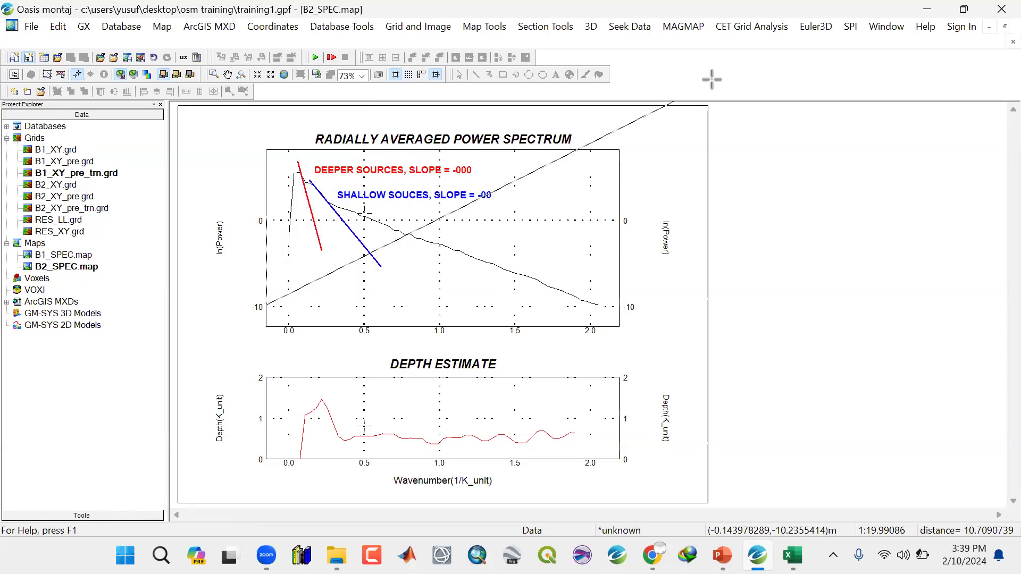
right_click(314, 251)
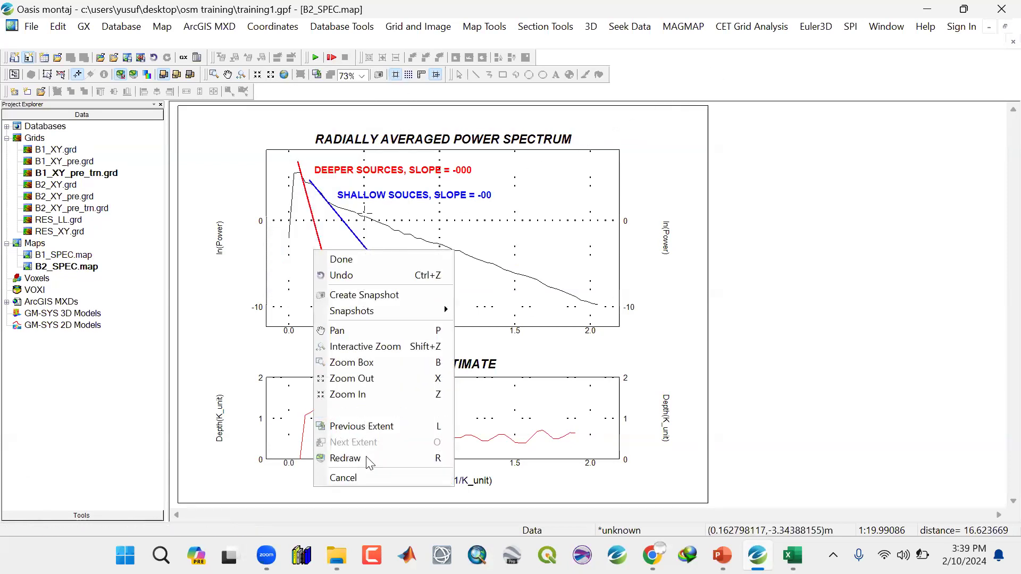
left_click(353, 477)
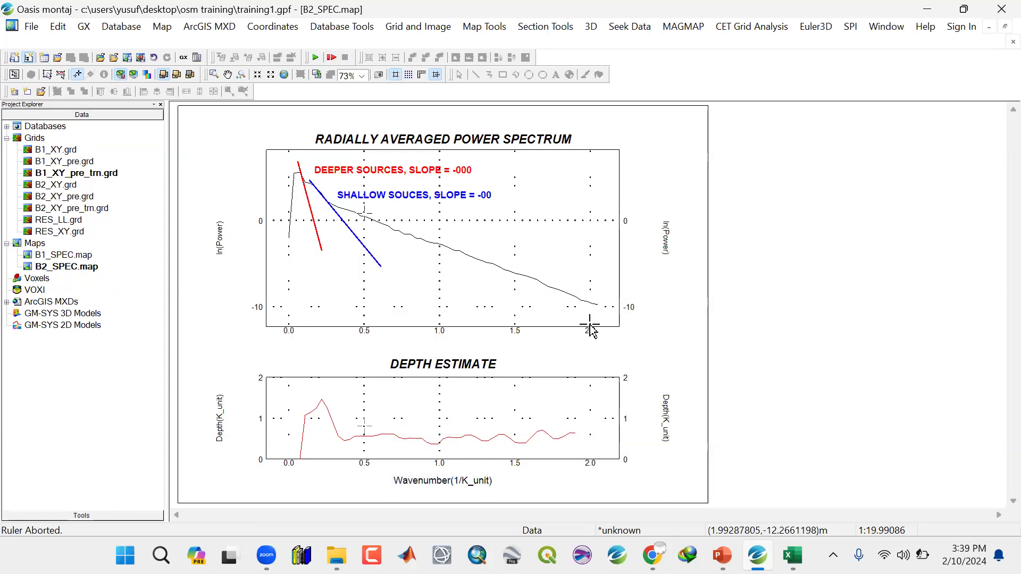
Measure the distance from 0.0 to 2.0 along the power spectrum's wavenumber axis with the Ruler, ending the measurement.
right_click(221, 175)
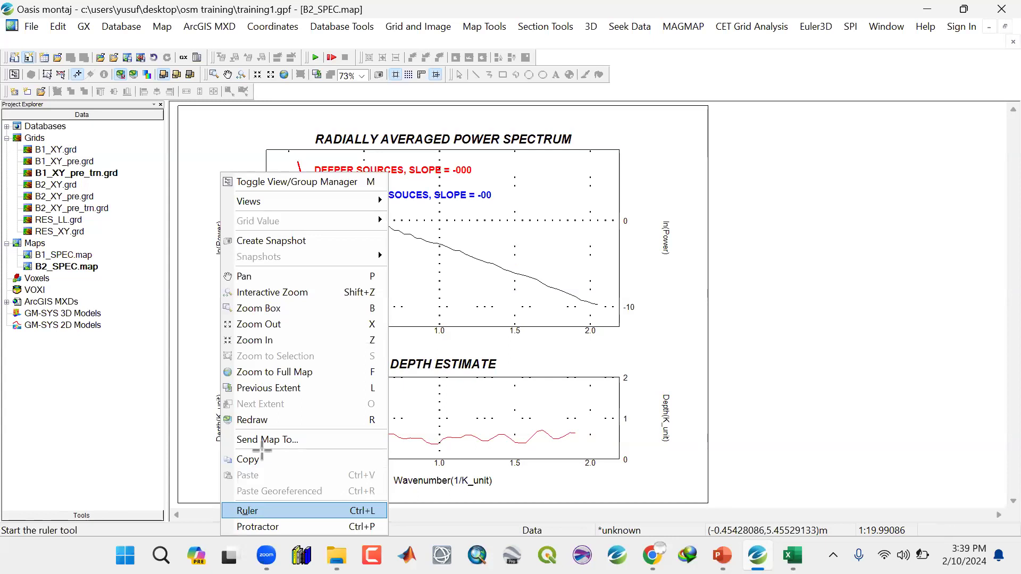
left_click(250, 511)
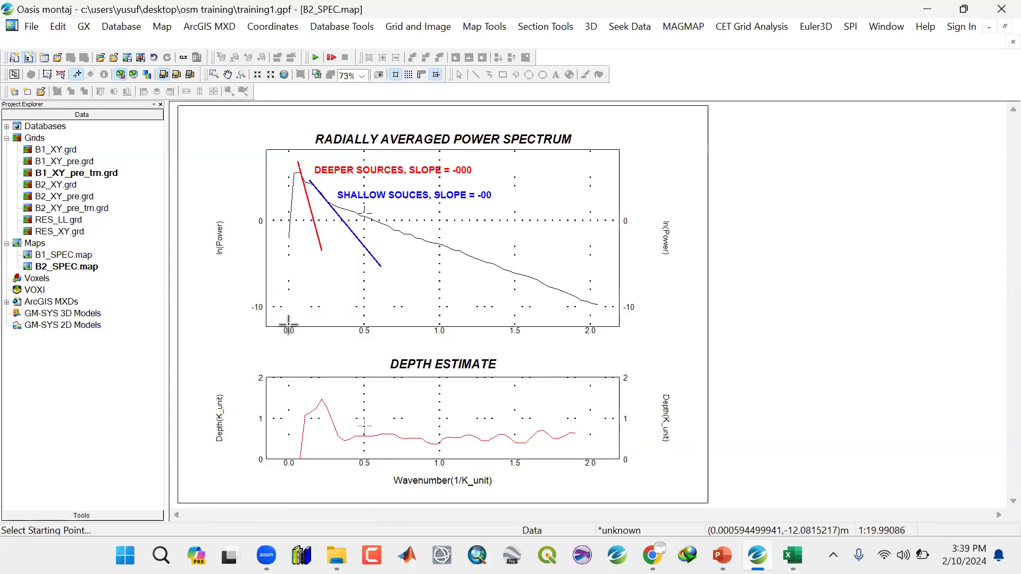
left_click(286, 326)
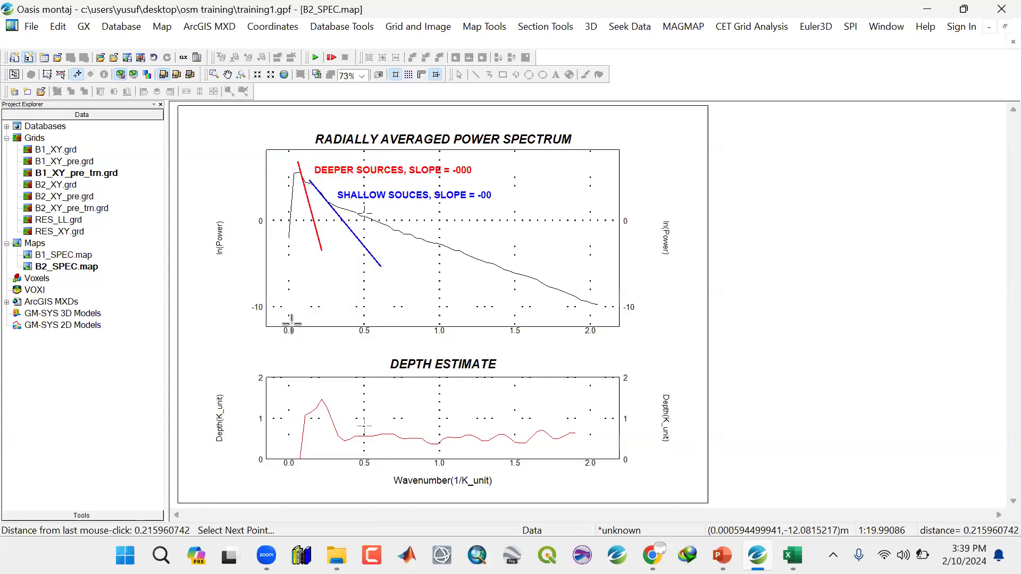
left_click(591, 323)
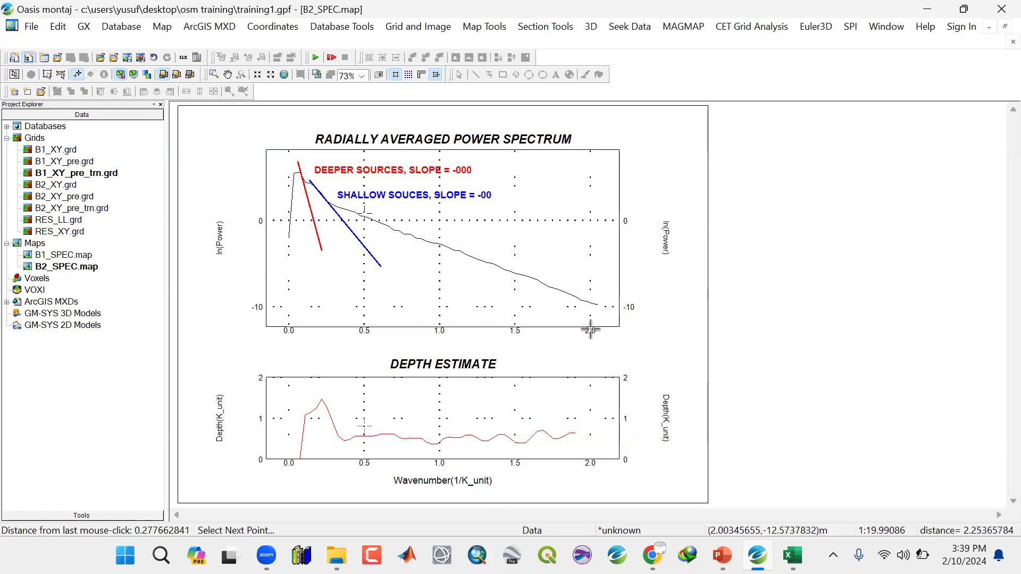
right_click(592, 329)
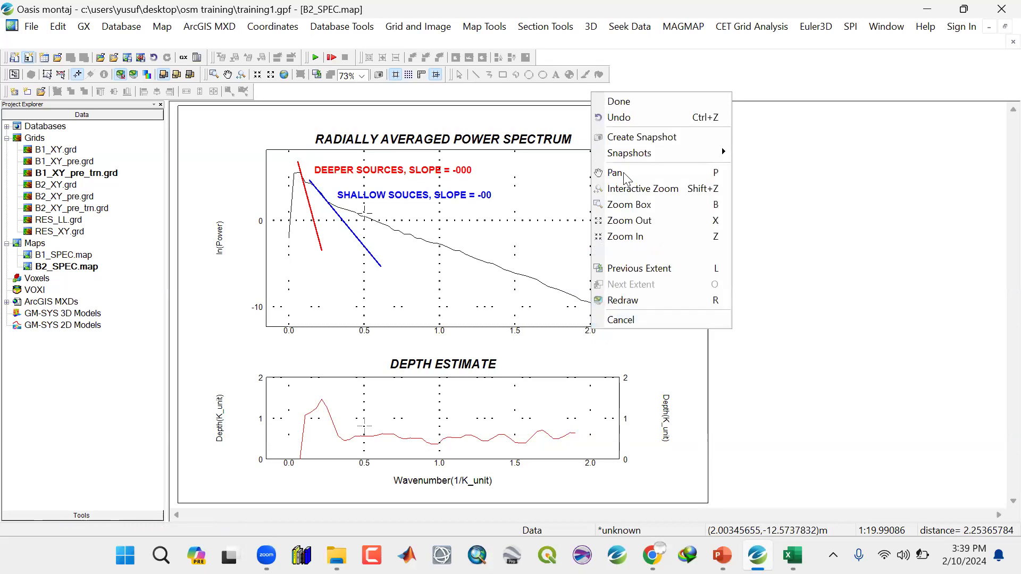
left_click(635, 319)
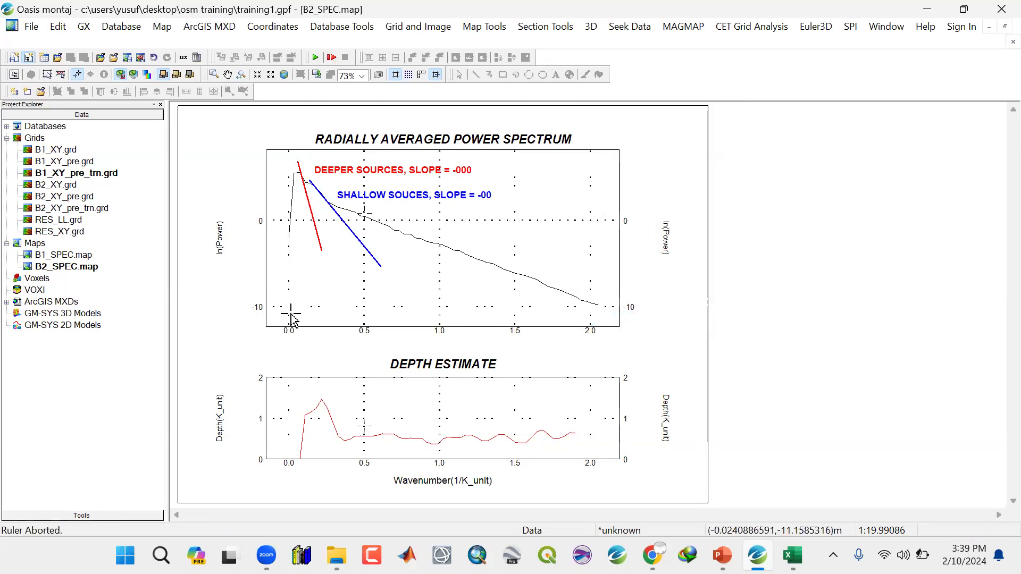
right_click(228, 161)
mouse_move(255, 189)
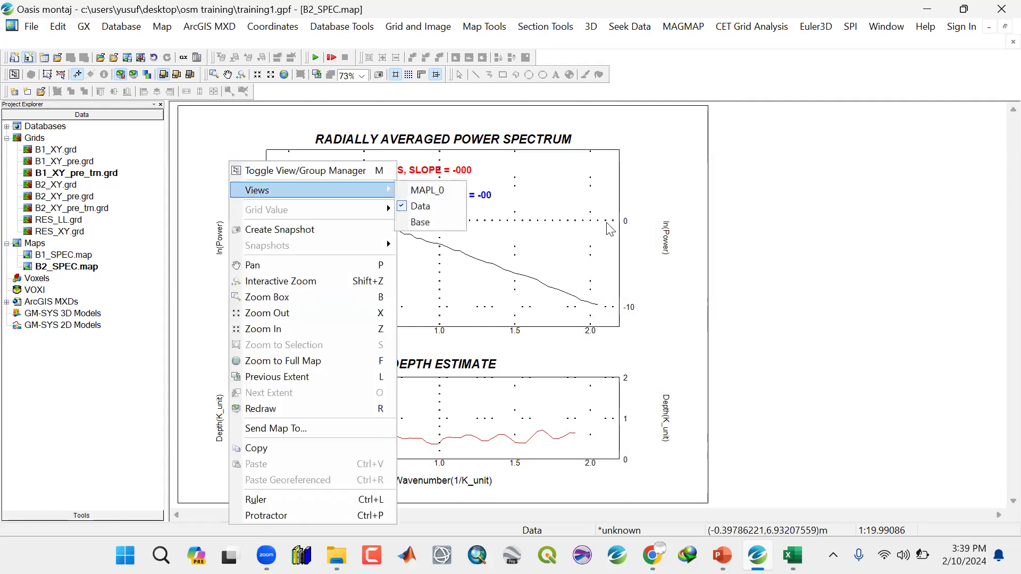
left_click(706, 81)
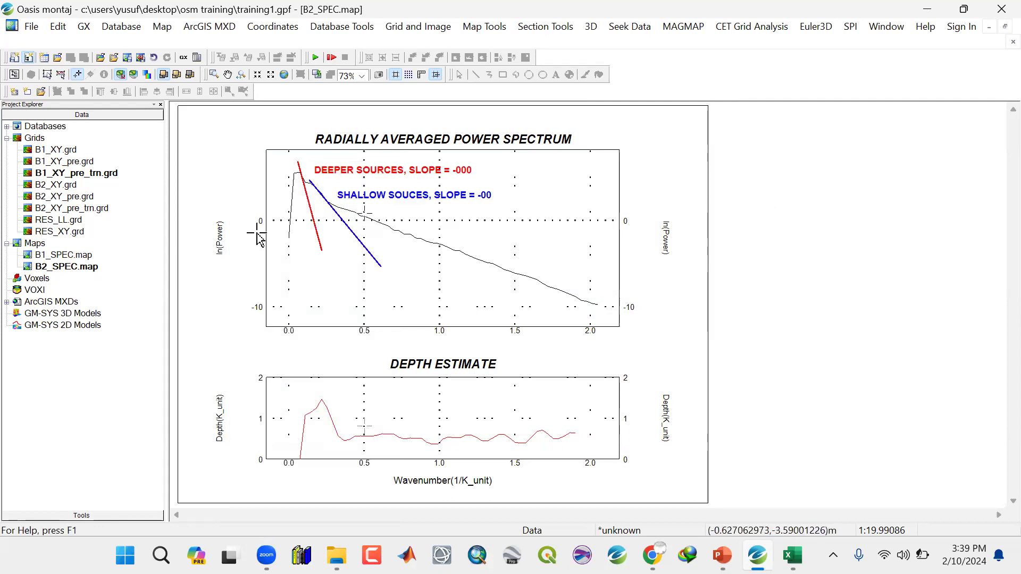
Measure the distance from 0.0 to 0.5 along the power spectrum's wavenumber axis with the Ruler, ending the measurement.
right_click(202, 257)
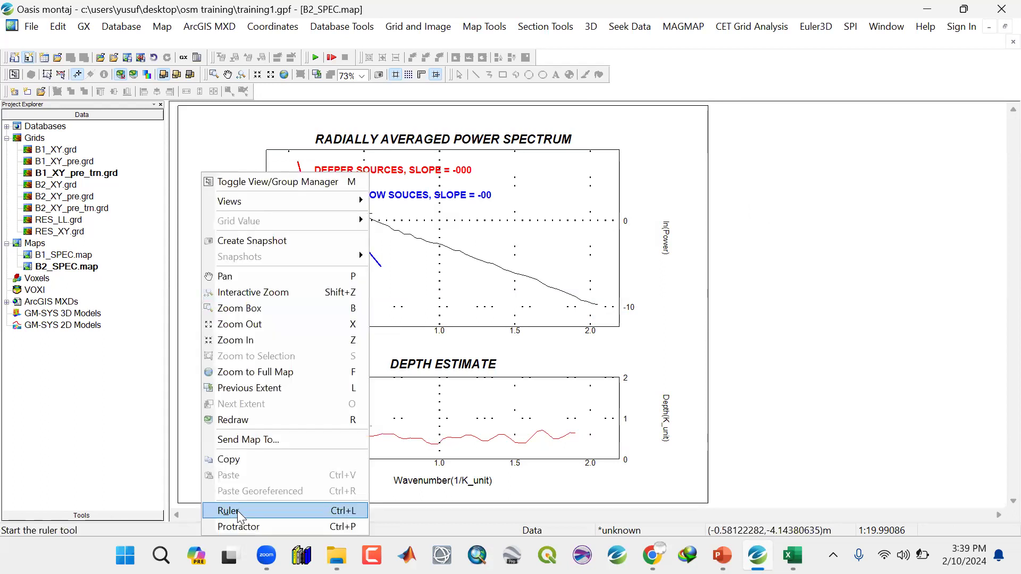
left_click(242, 512)
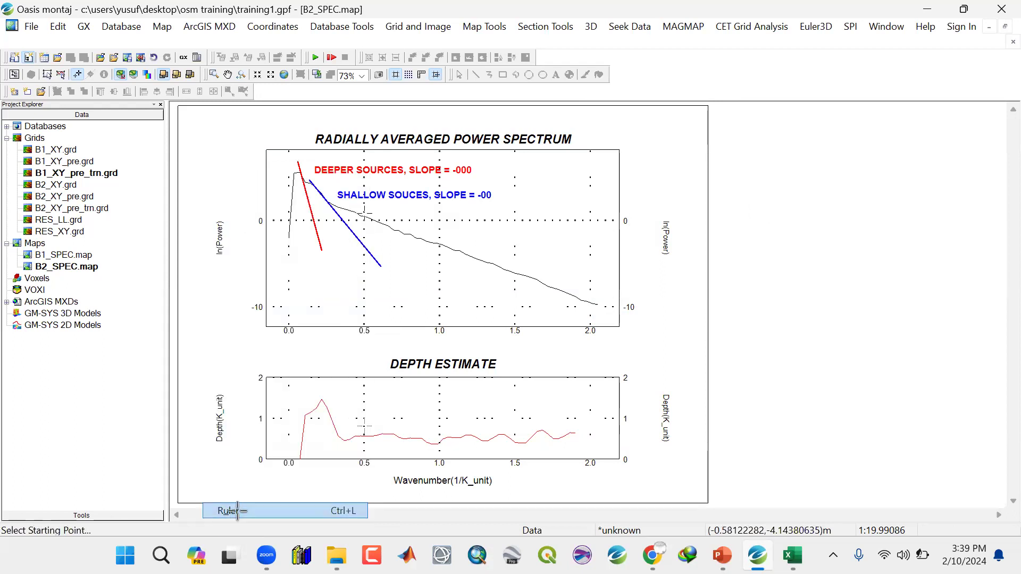
left_click(287, 323)
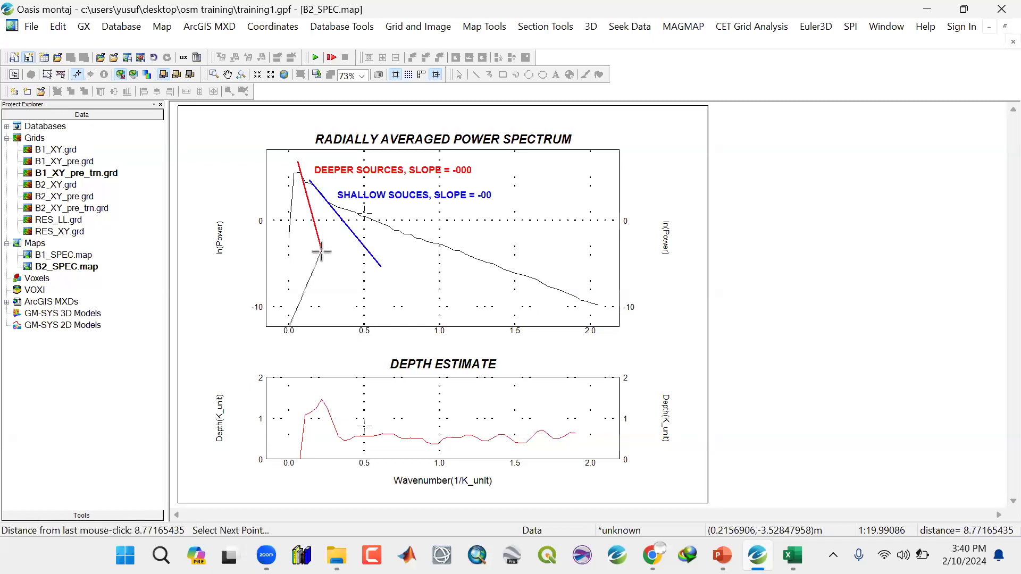
left_click(364, 324)
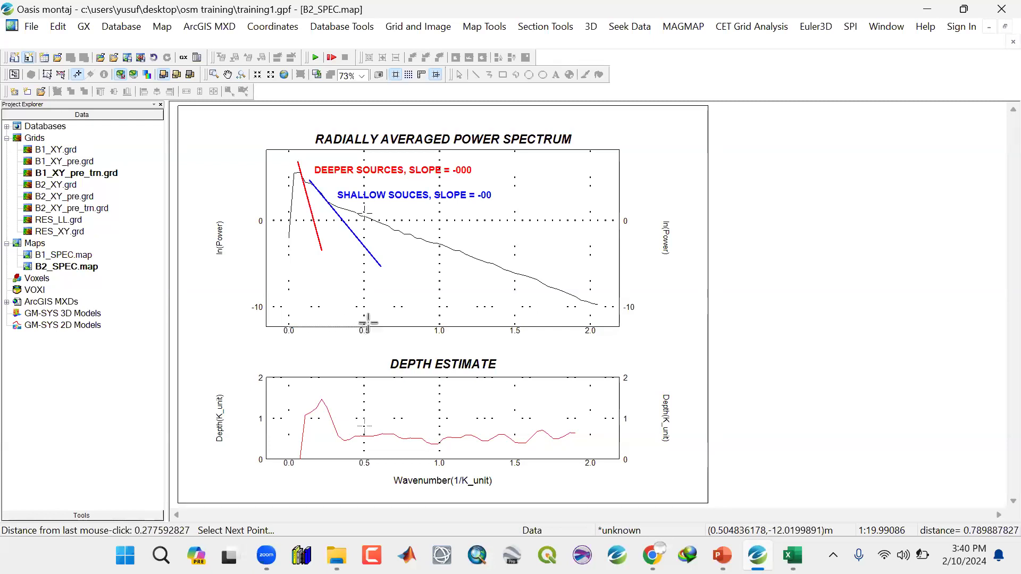
right_click(321, 261)
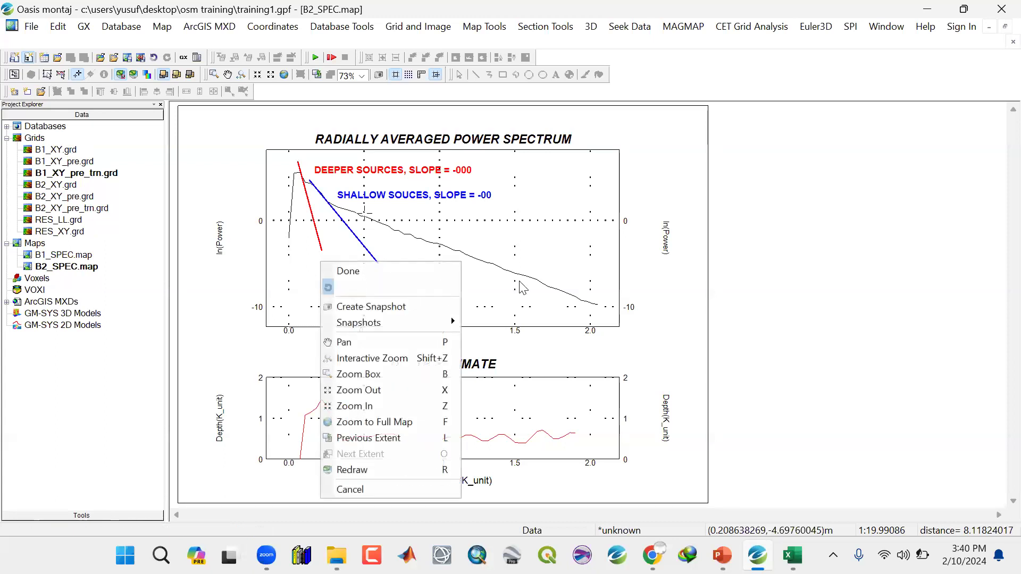
left_click(677, 78)
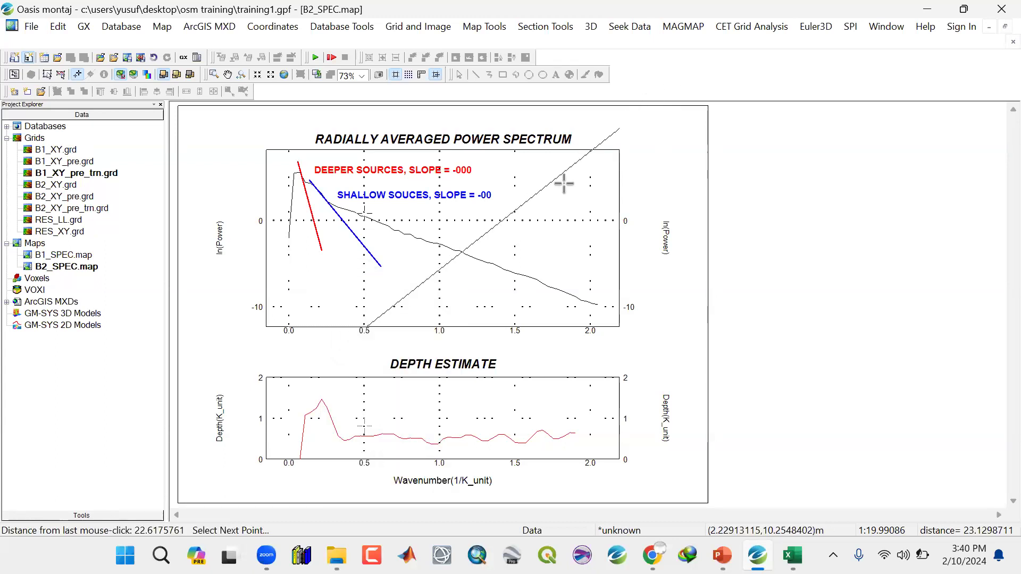
right_click(431, 290)
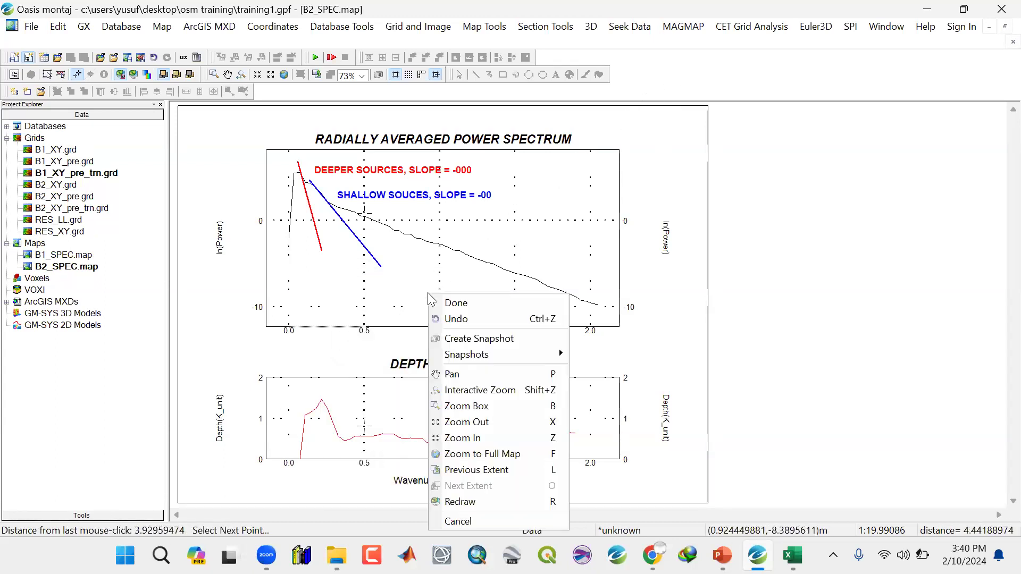
left_click(466, 521)
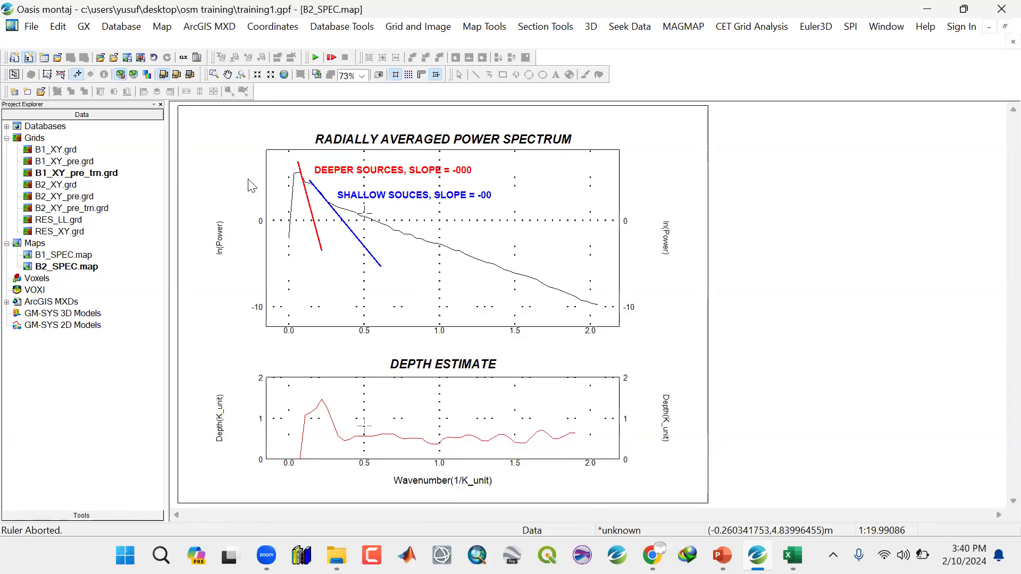
Measure the horizontal distance between wavenumbers 0.0 and 0.5 below the power spectrum's zero line with the Ruler, ending the measurement.
right_click(248, 179)
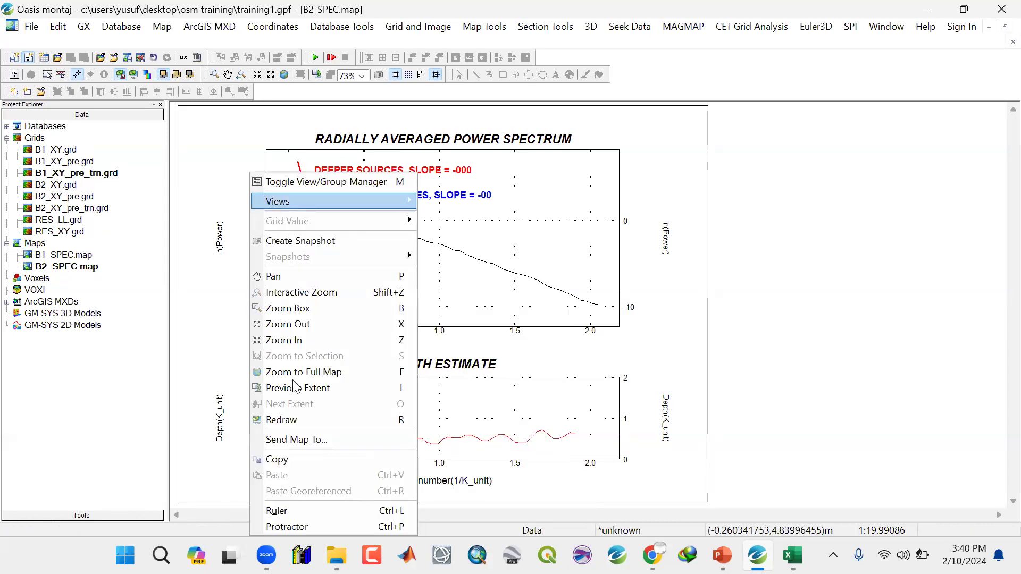
left_click(276, 511)
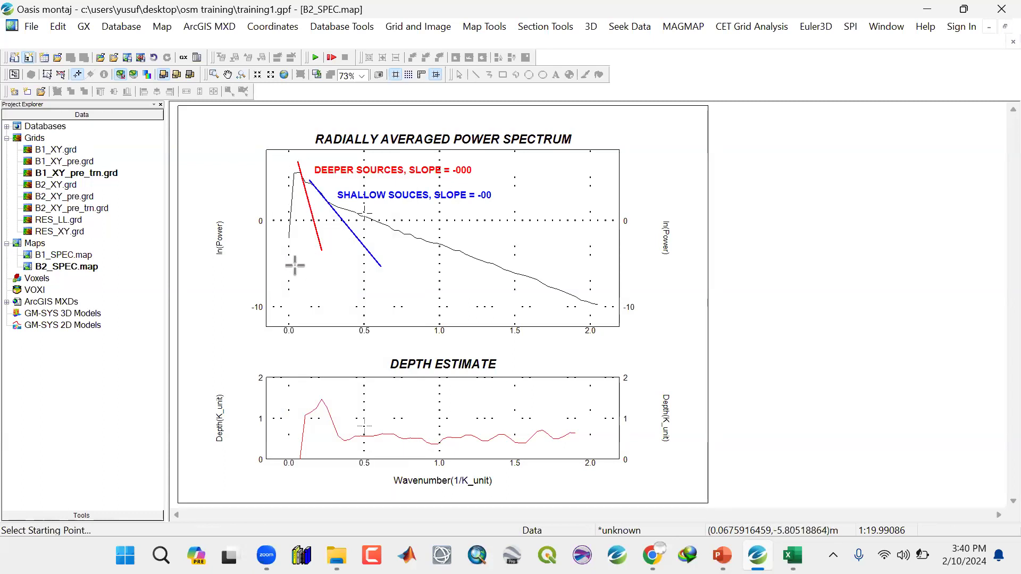
left_click(291, 255)
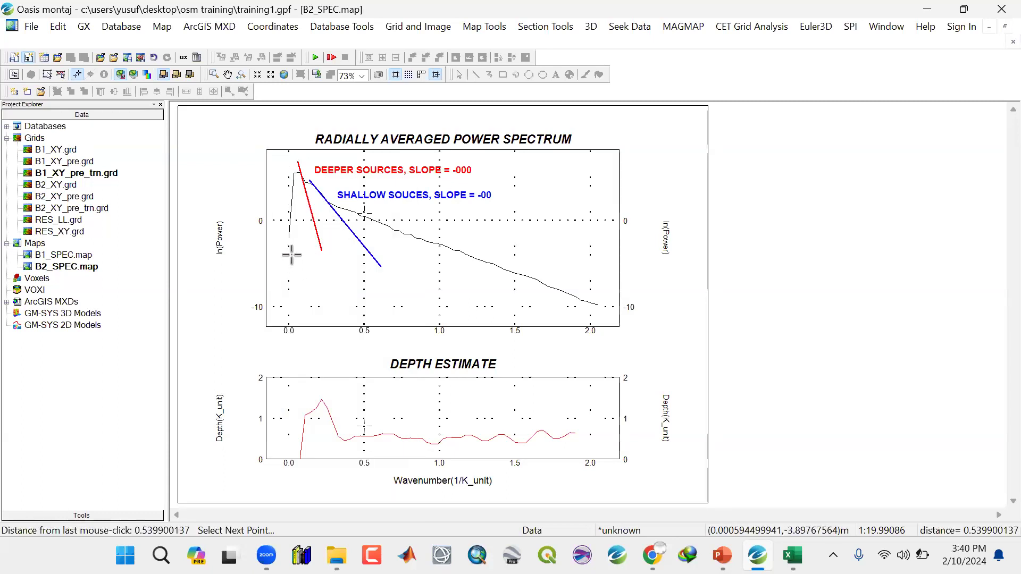
right_click(366, 256)
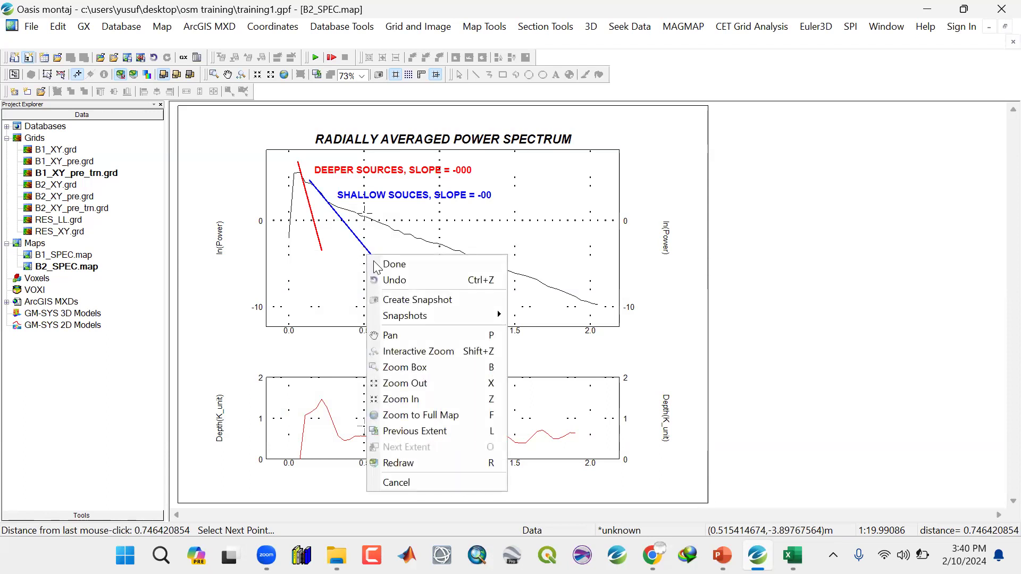
left_click(411, 481)
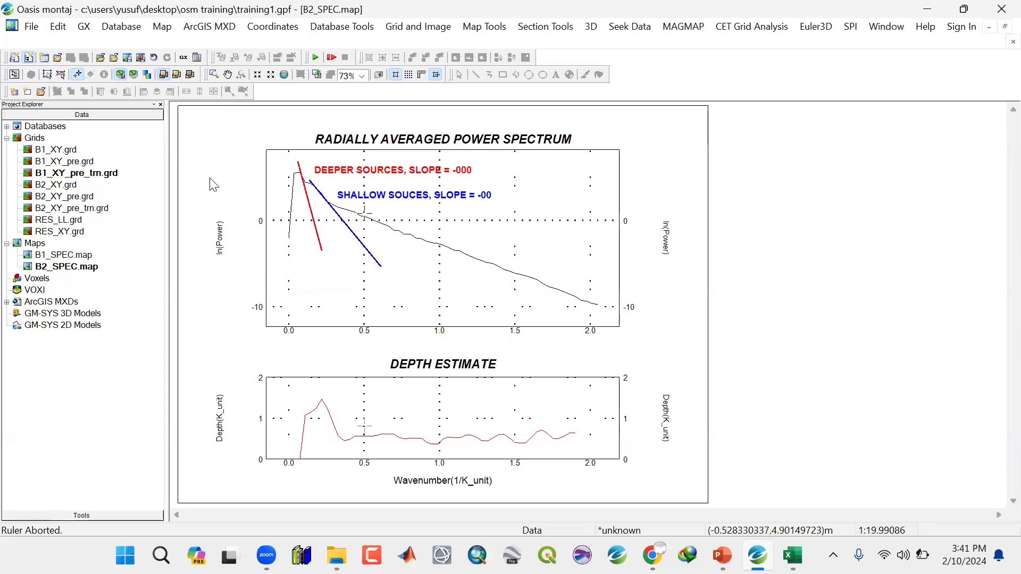
Try to measure the vertical drop from the upper part of the red deeper-sources line with the Ruler.
right_click(211, 191)
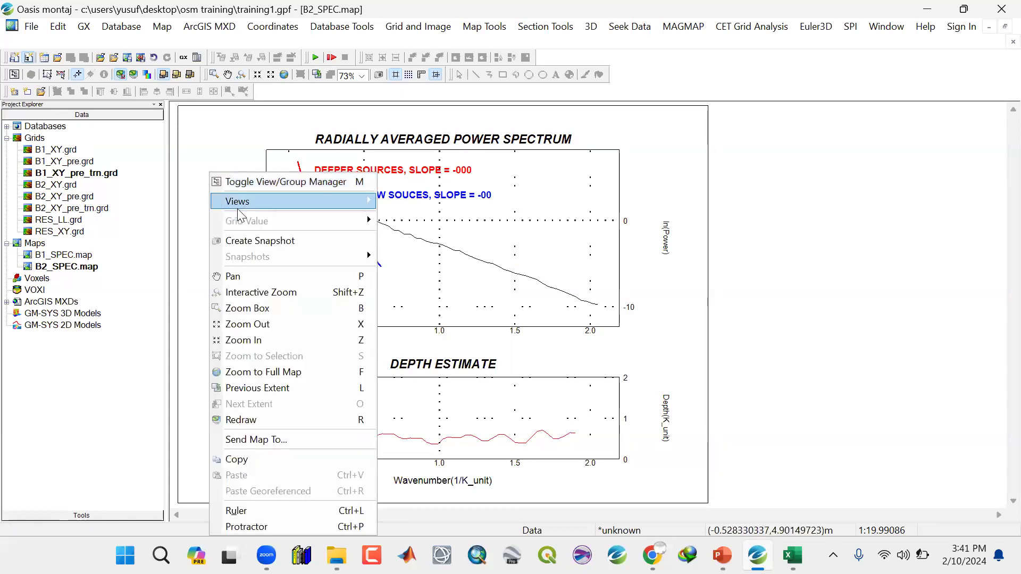
left_click(258, 512)
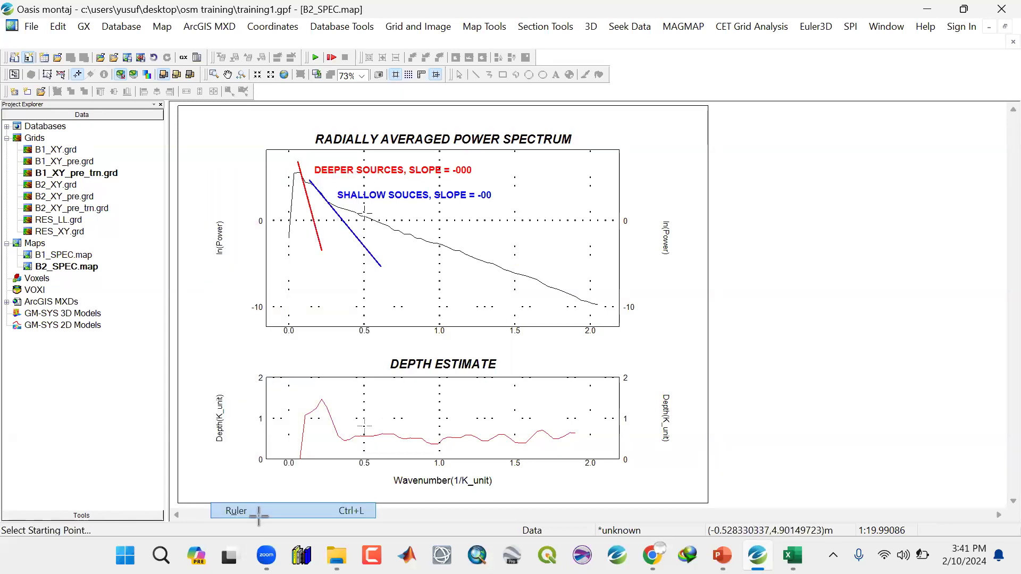
left_click(298, 170)
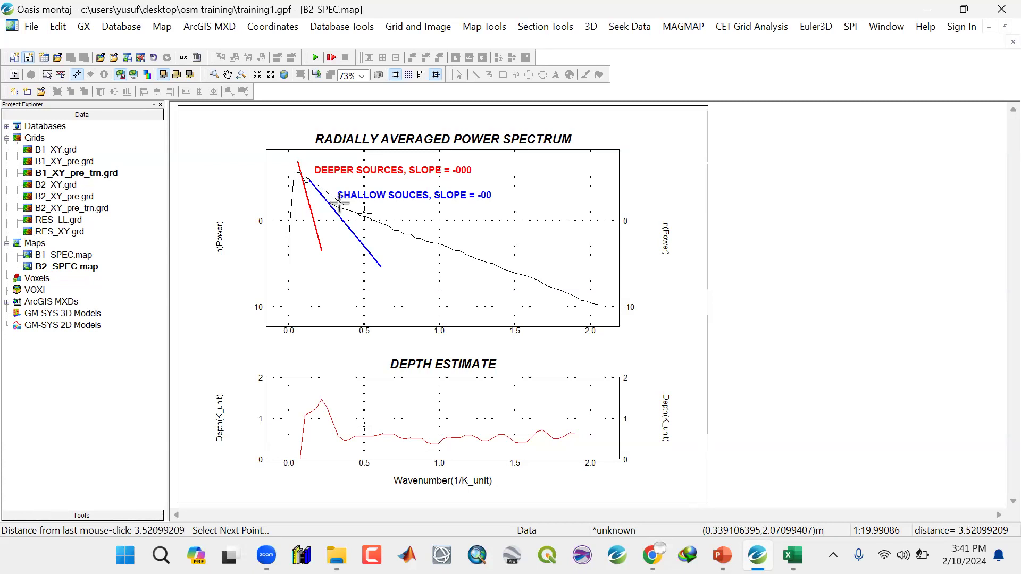
right_click(302, 226)
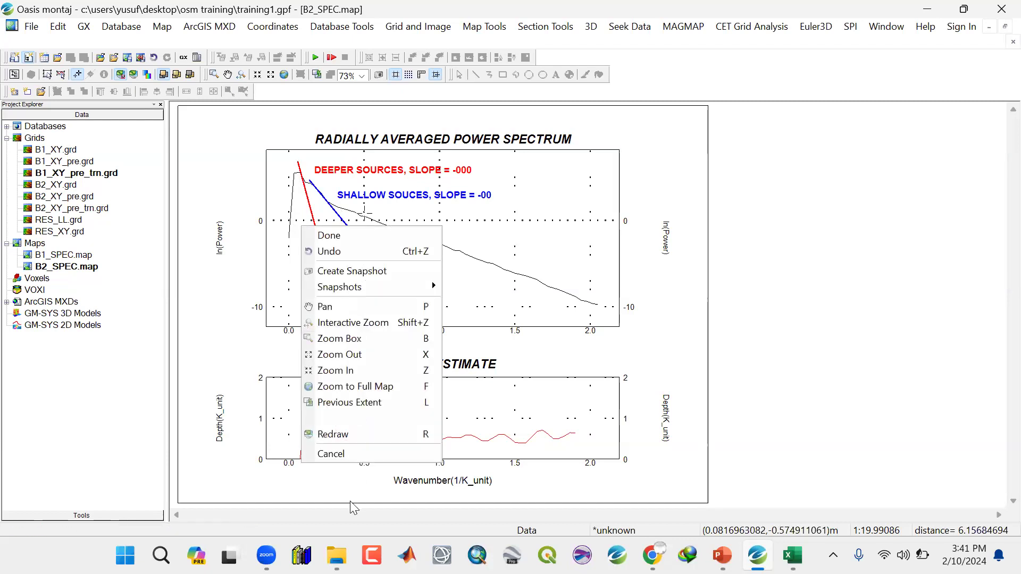
left_click(355, 454)
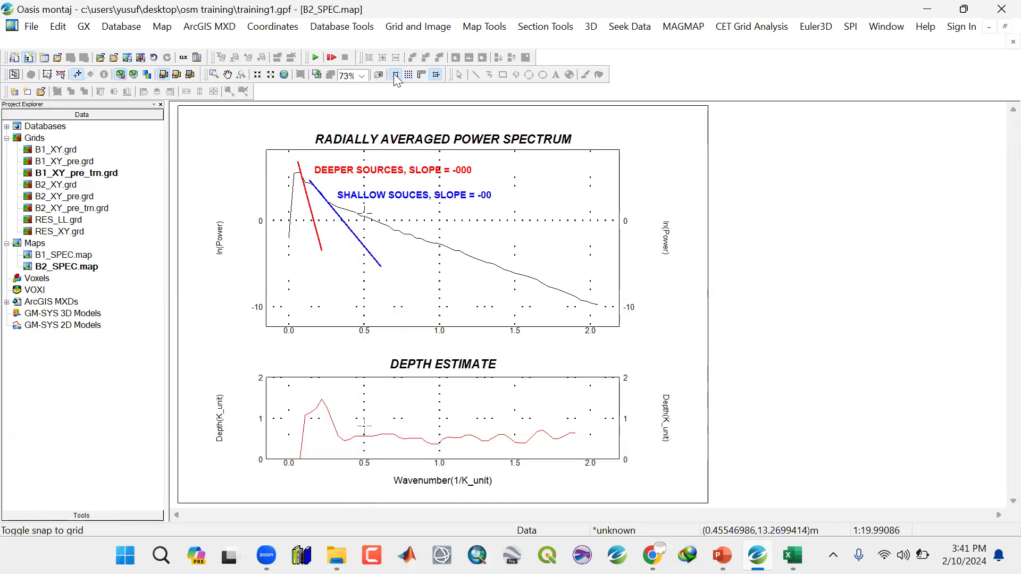
Measure straight down from the point where the red line meets the spectrum's peak with the Ruler, ending the measurement.
scroll(340, 206, "up", 1)
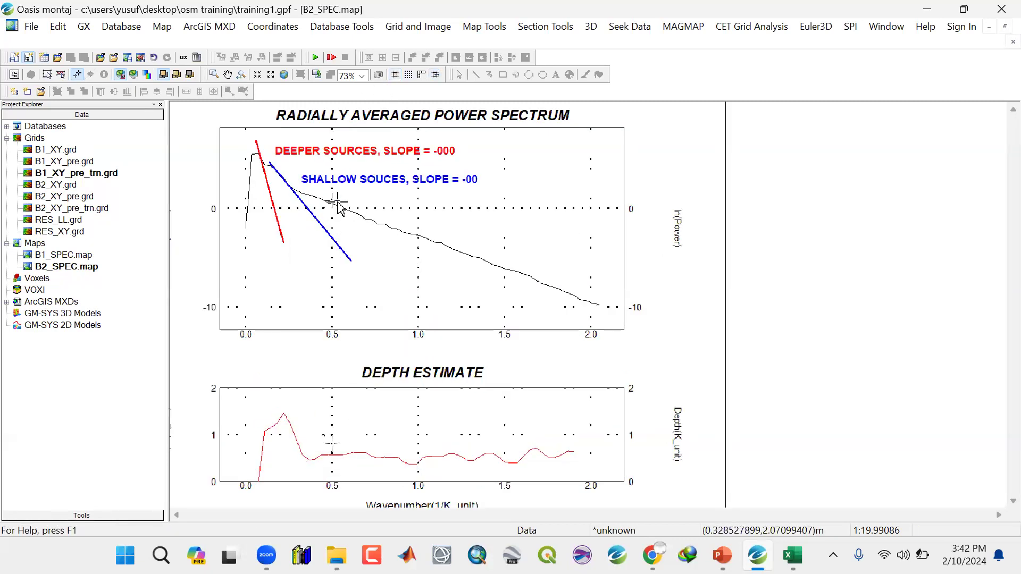
scroll(339, 206, "up", 1)
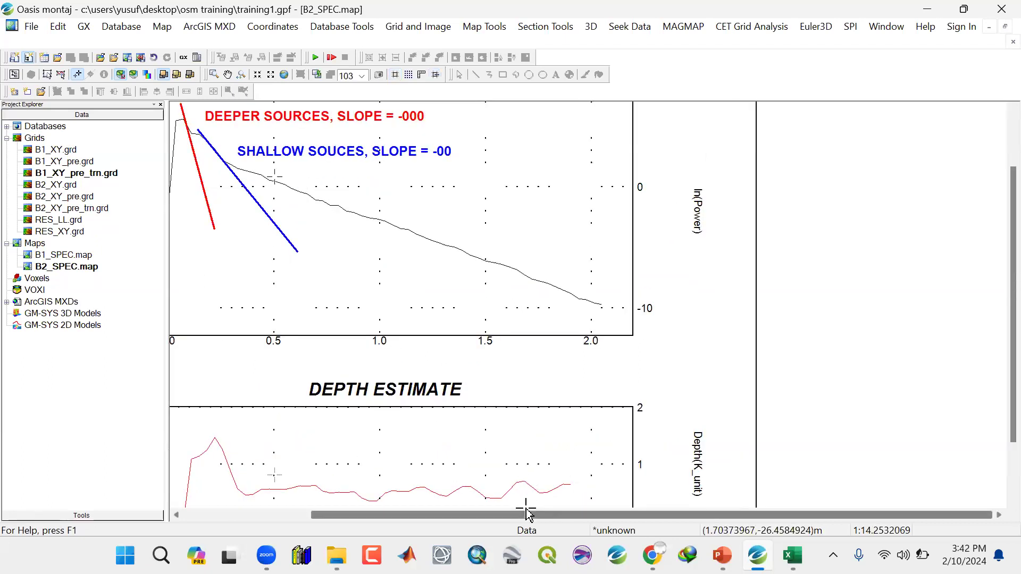
left_click_drag(726, 514, 590, 510)
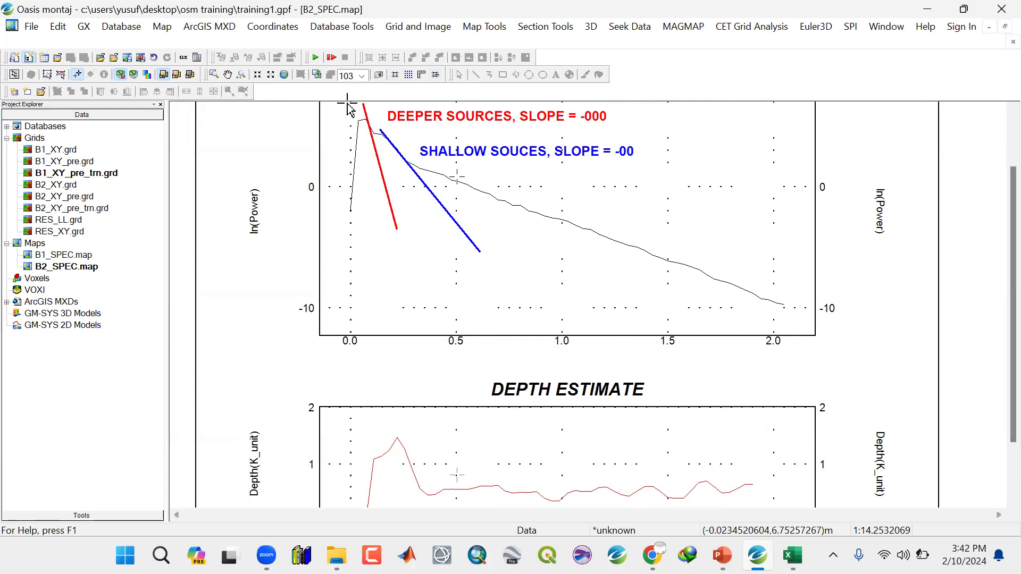
right_click(292, 170)
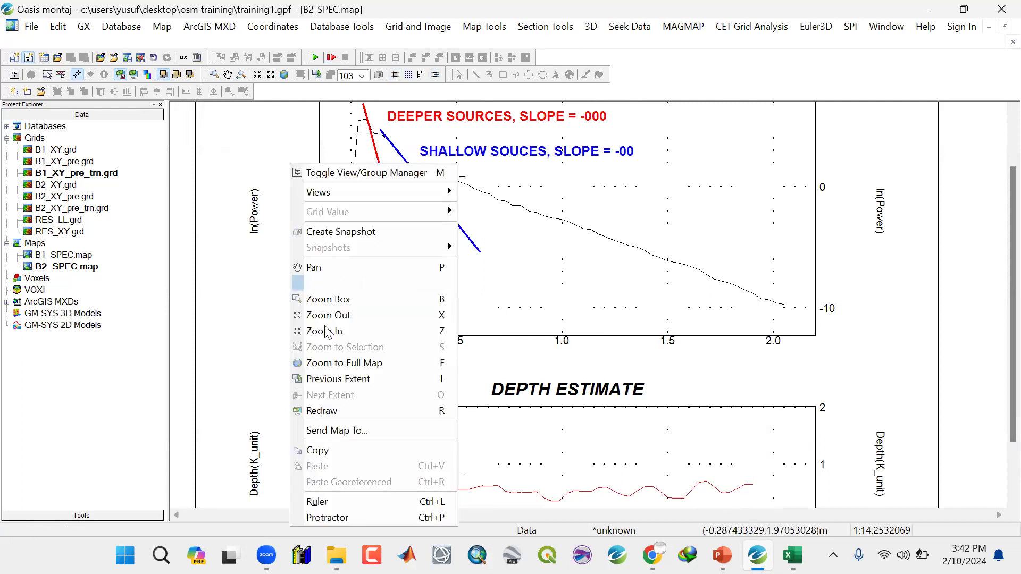
left_click(321, 501)
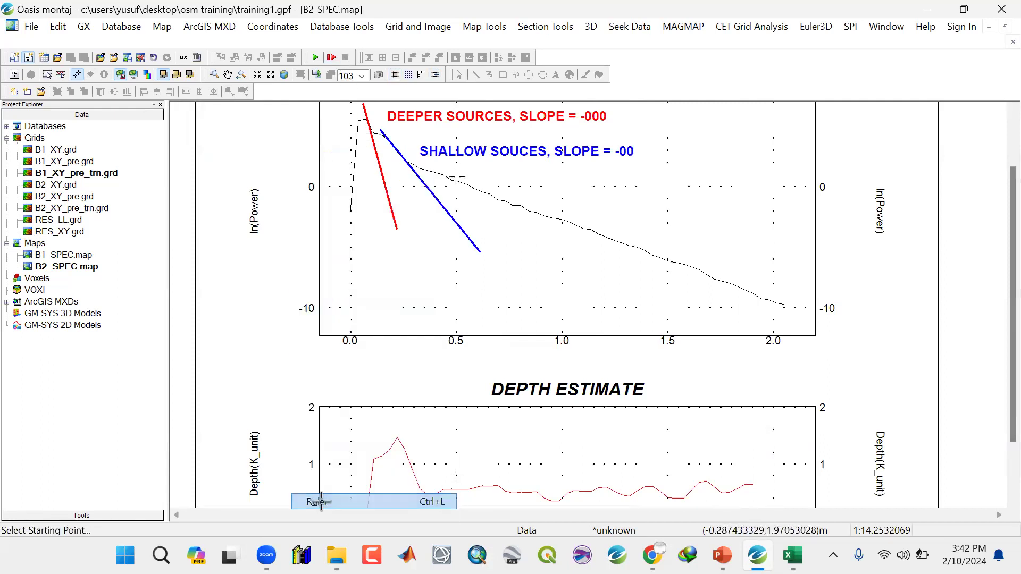
left_click(366, 122)
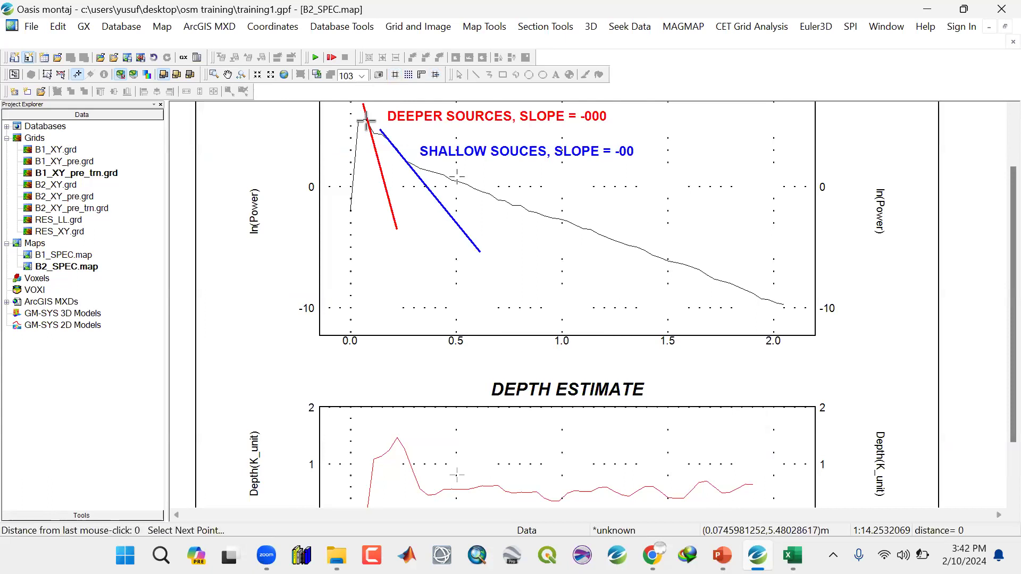
right_click(366, 196)
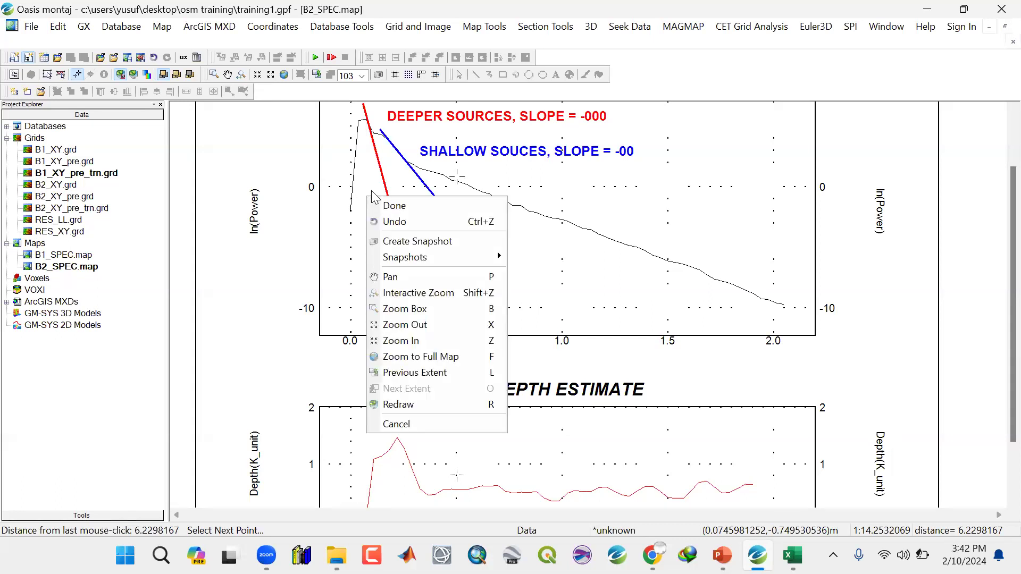
left_click(396, 424)
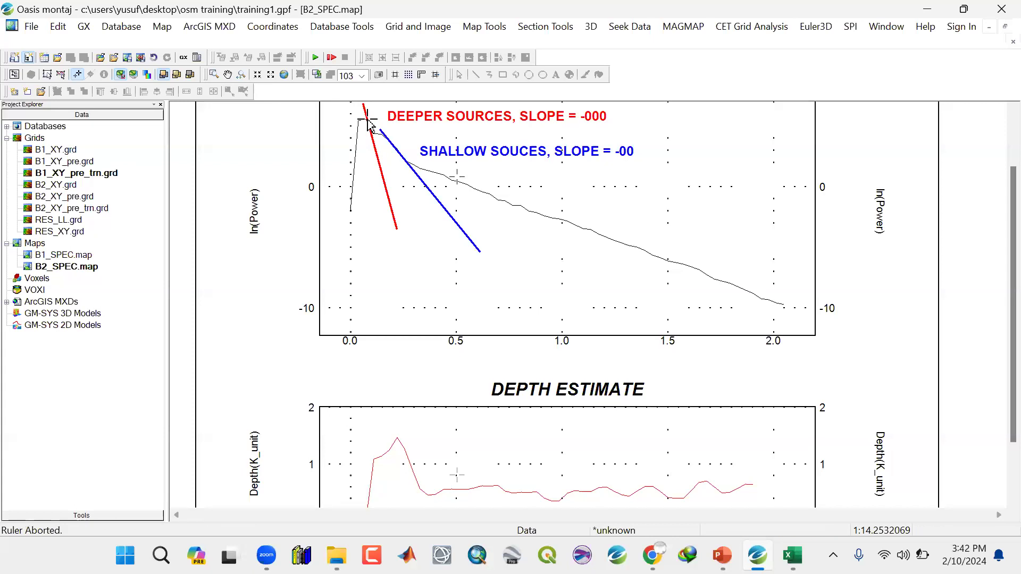
Try to measure the red line's vertical drop and its horizontal run back to the line with the Ruler.
right_click(308, 135)
left_click(346, 474)
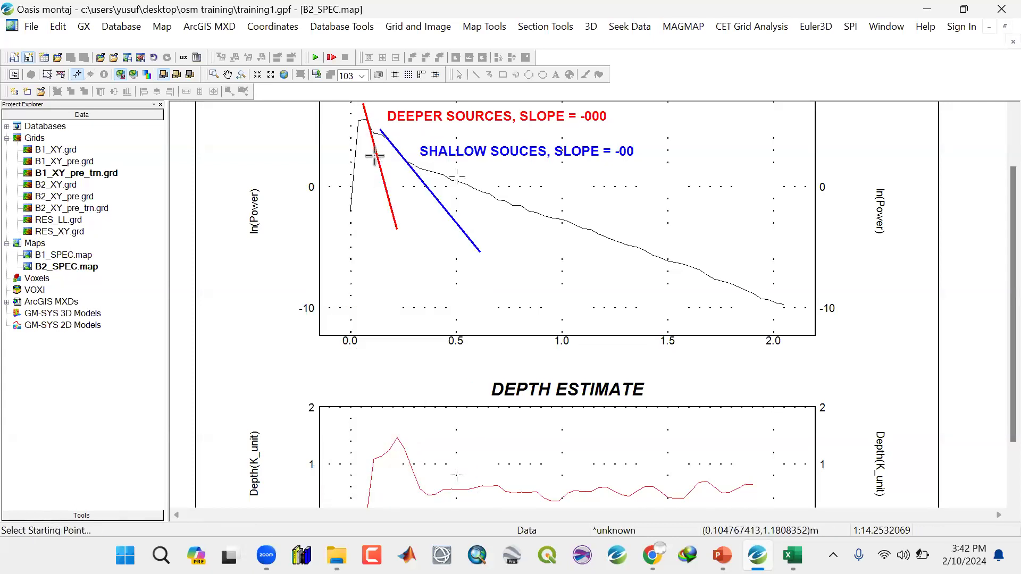
left_click(367, 122)
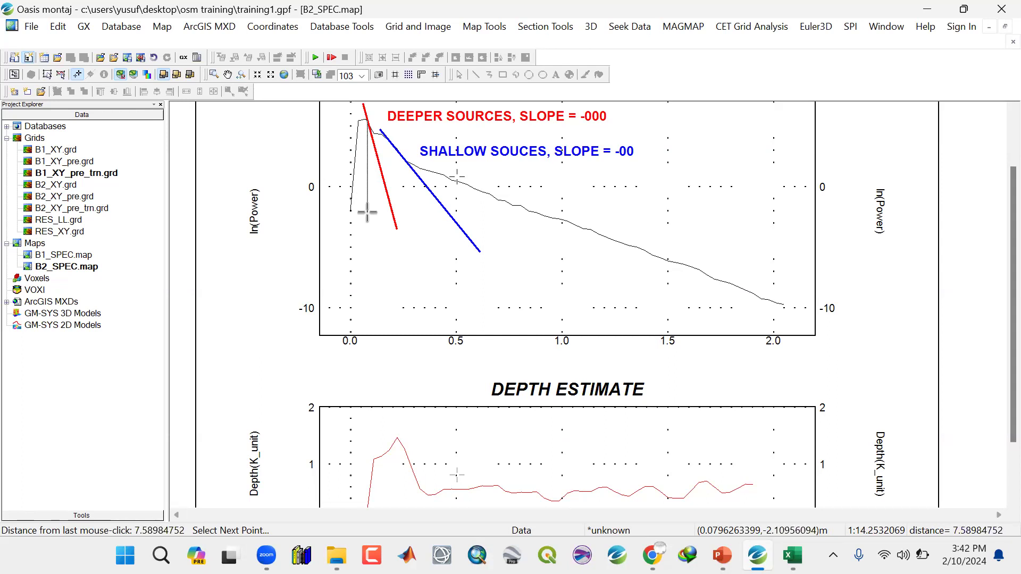
left_click(367, 213)
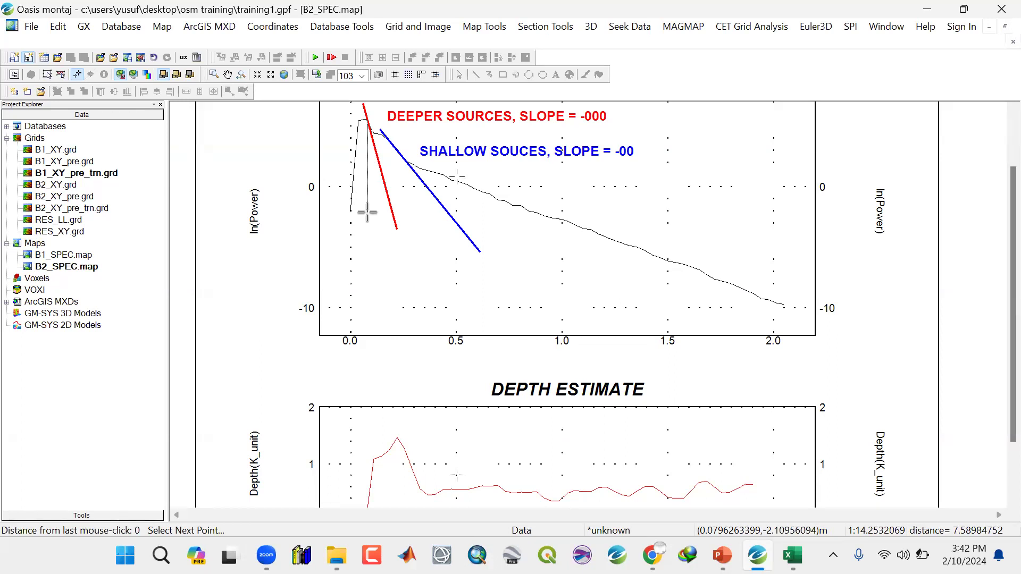
right_click(396, 213)
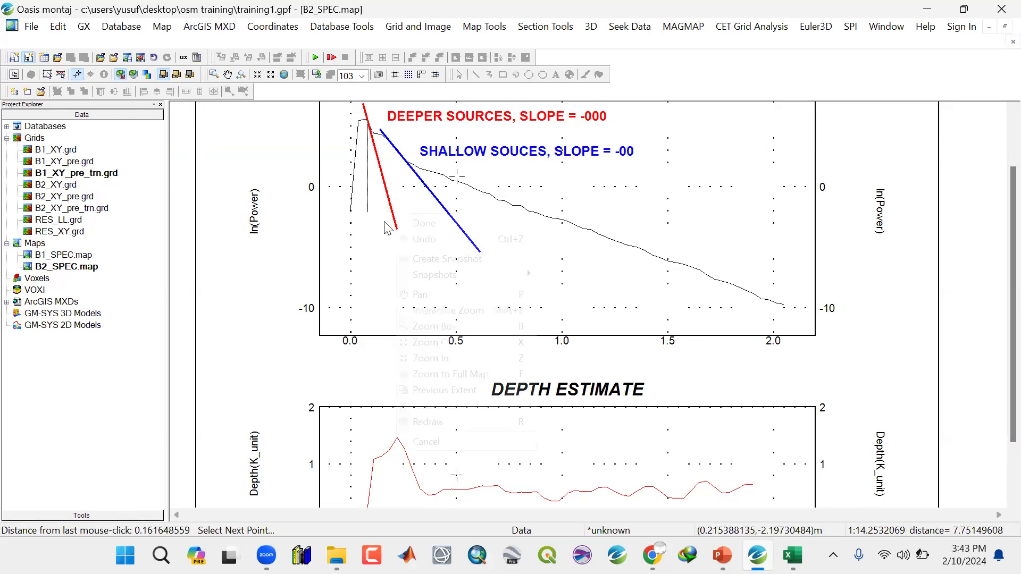
left_click(431, 442)
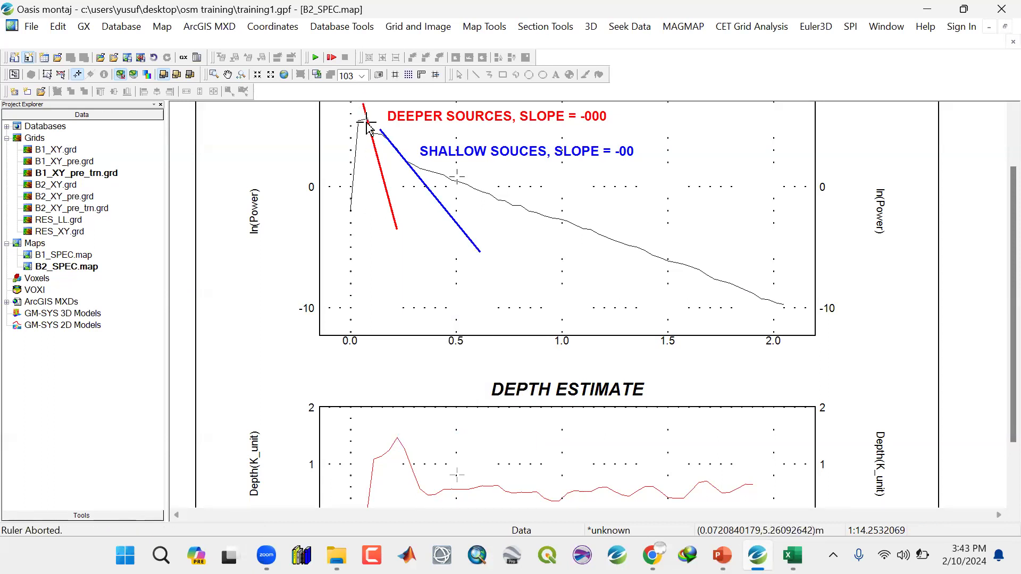
Measure the slope triangle of the red deeper-sources line, vertical leg first and horizontal leg second, and complete the Ruler measurement.
right_click(290, 145)
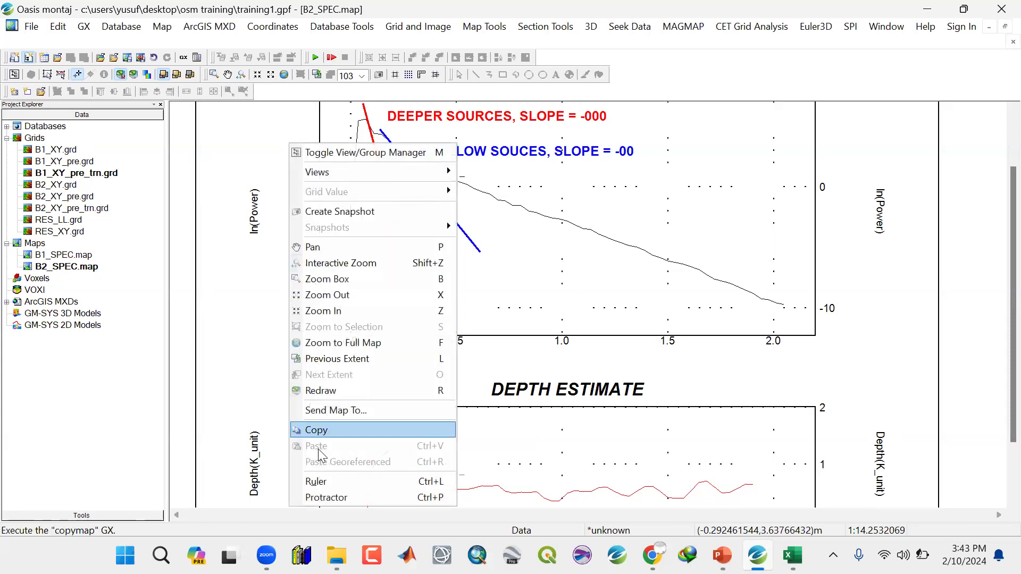
left_click(322, 478)
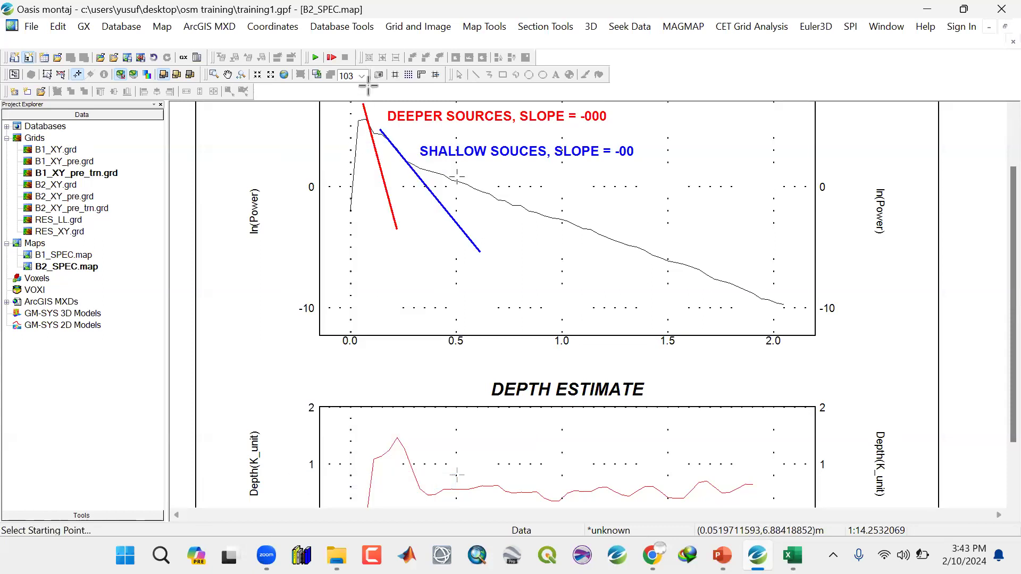
left_click(367, 119)
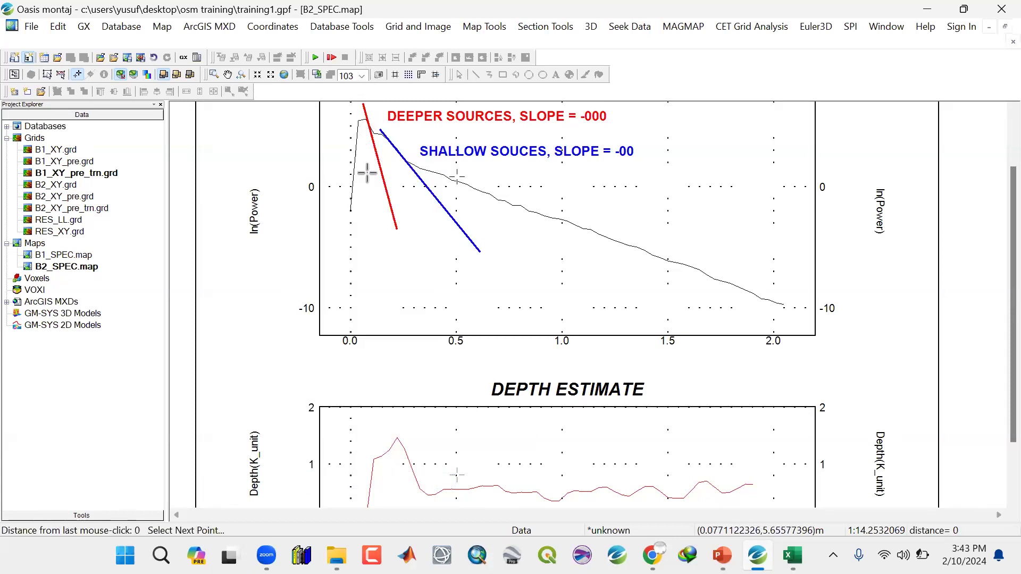
left_click(367, 207)
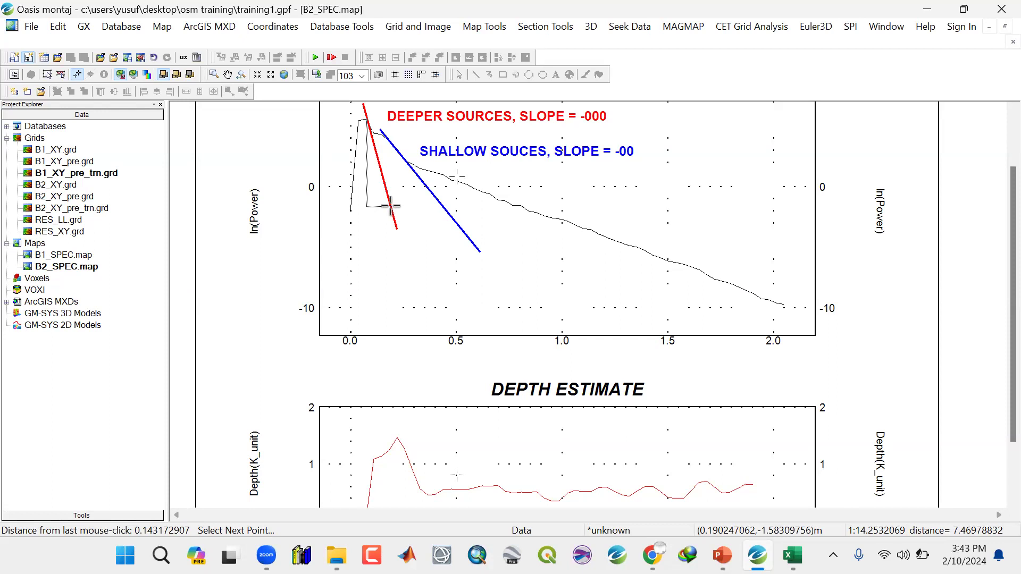
left_click(391, 206)
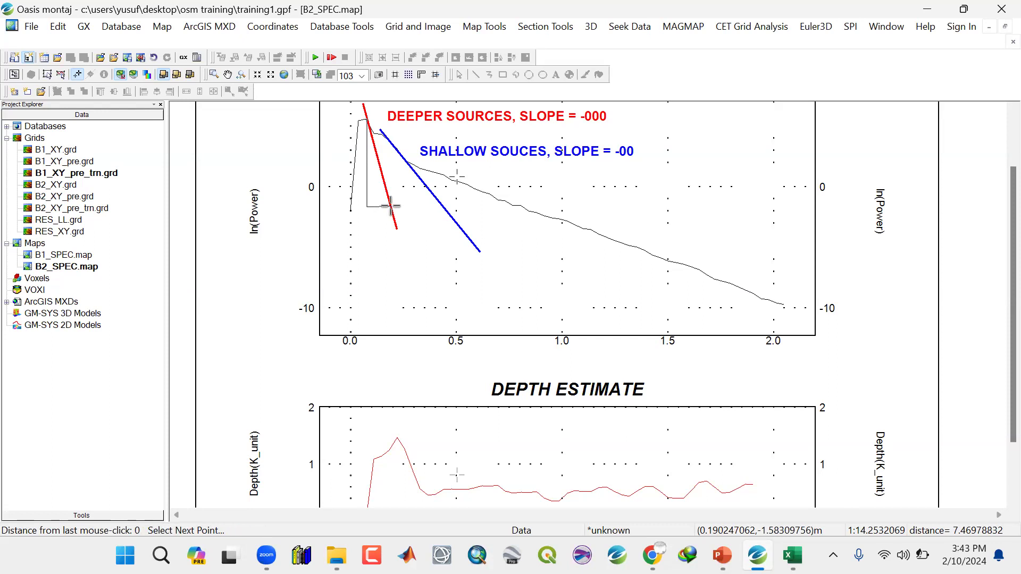
right_click(391, 206)
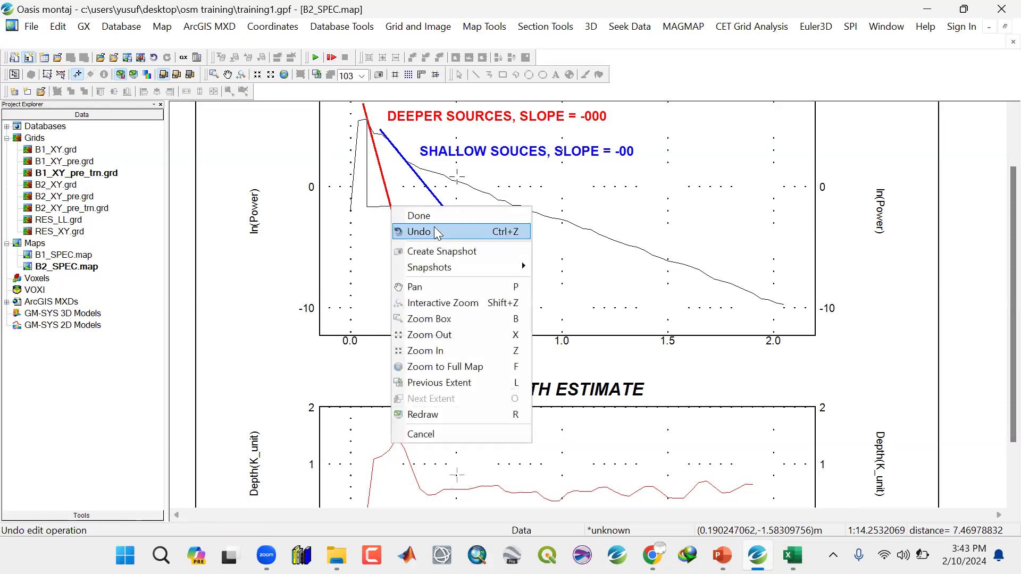
left_click(414, 212)
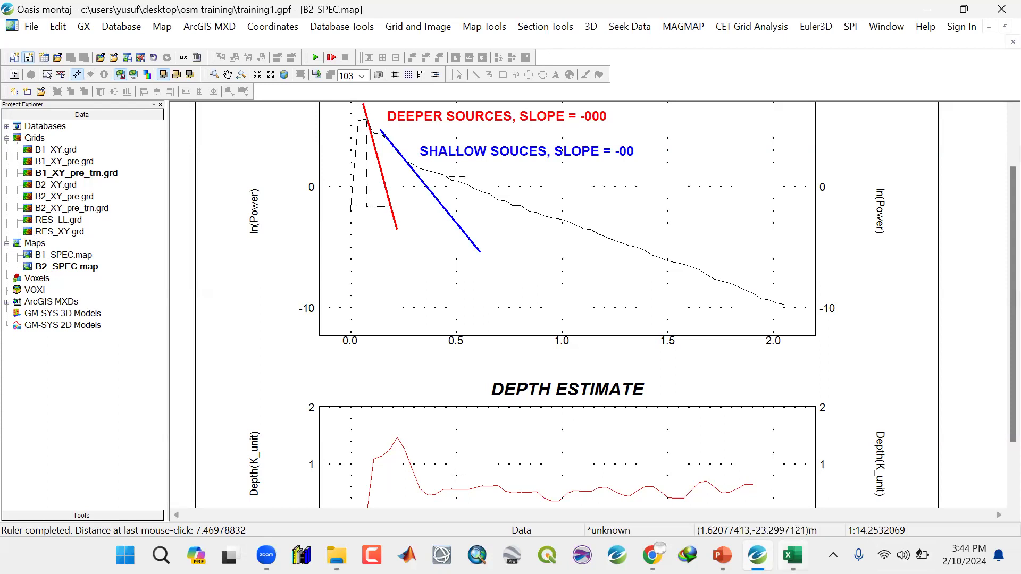
Switch to the blank Excel workbook and enter the labels "delta y" in C2 and "deltax" in C3.
key("alt+Tab")
left_click(148, 203)
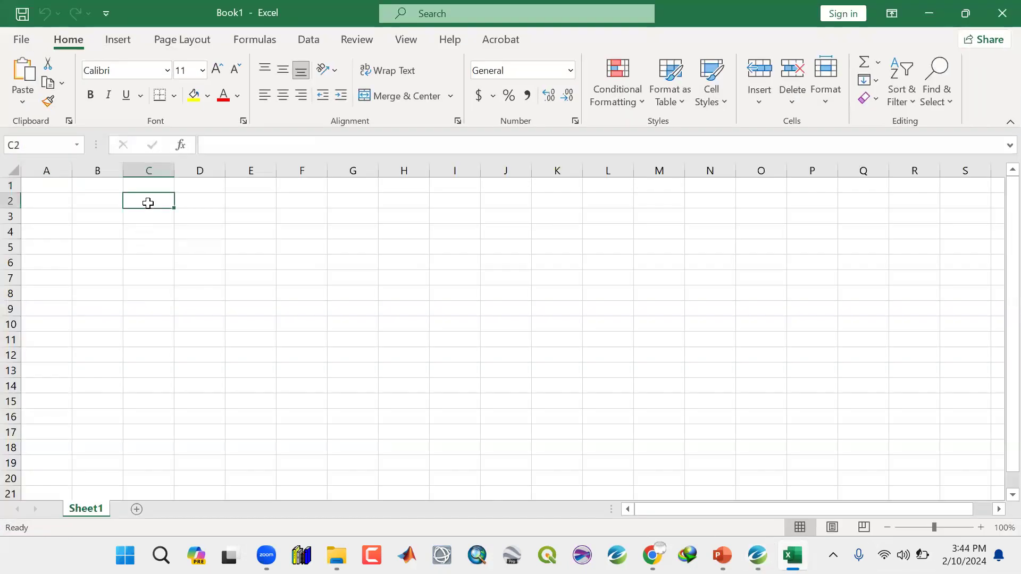
type("de")
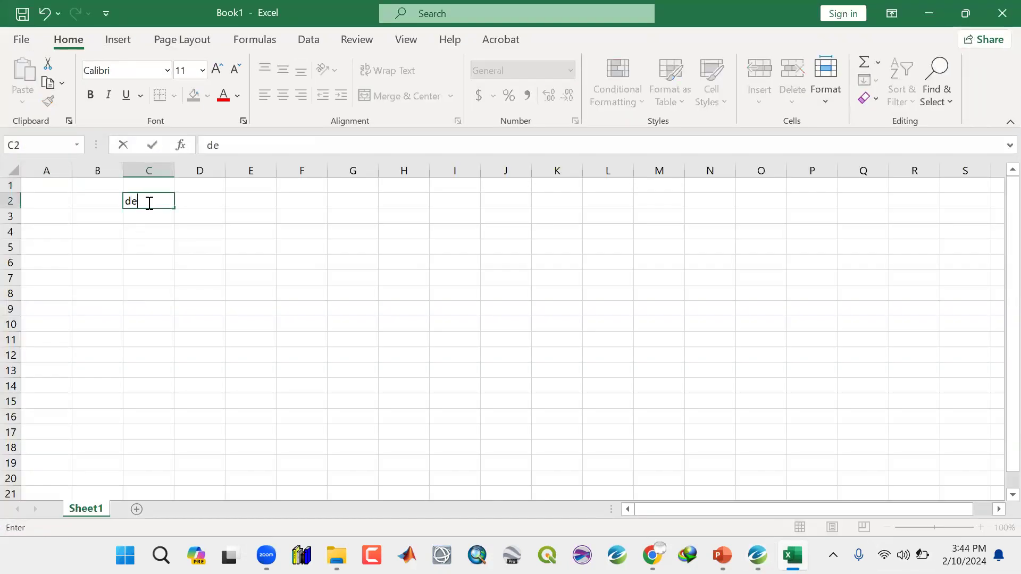
type("lta y")
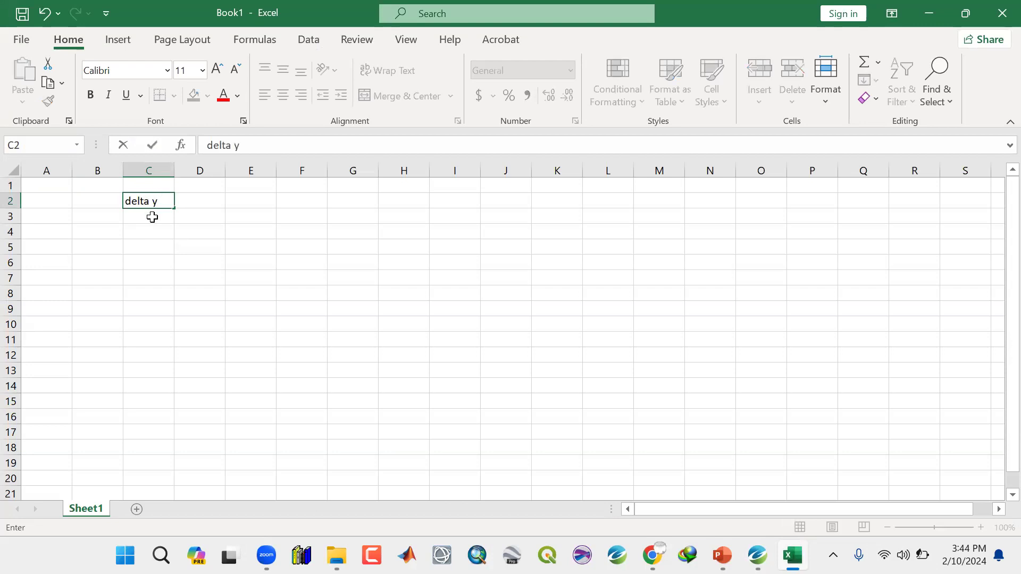
left_click(152, 215)
type("delta y")
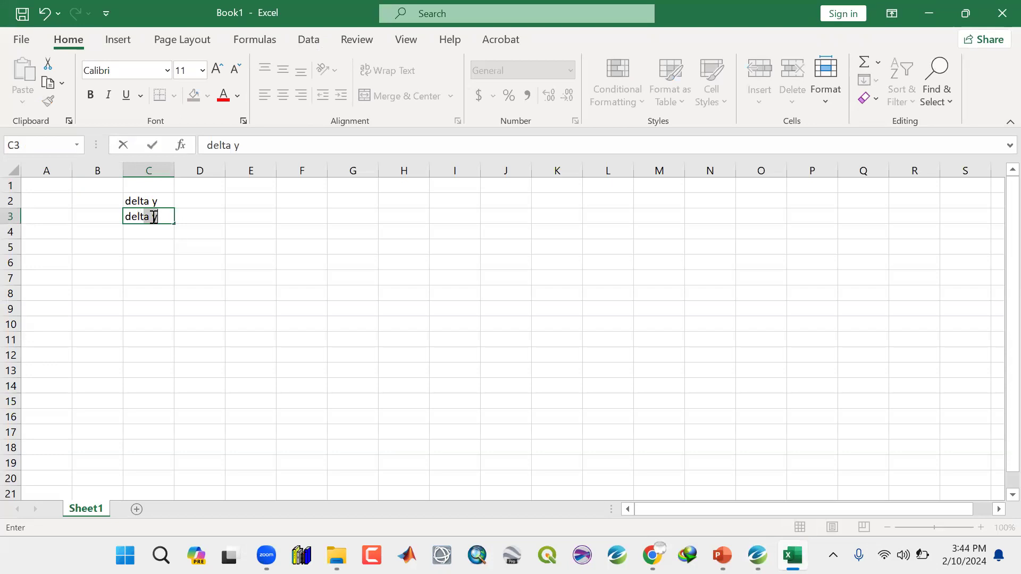
key("BackSpace")
key("BackSpace")
type("x")
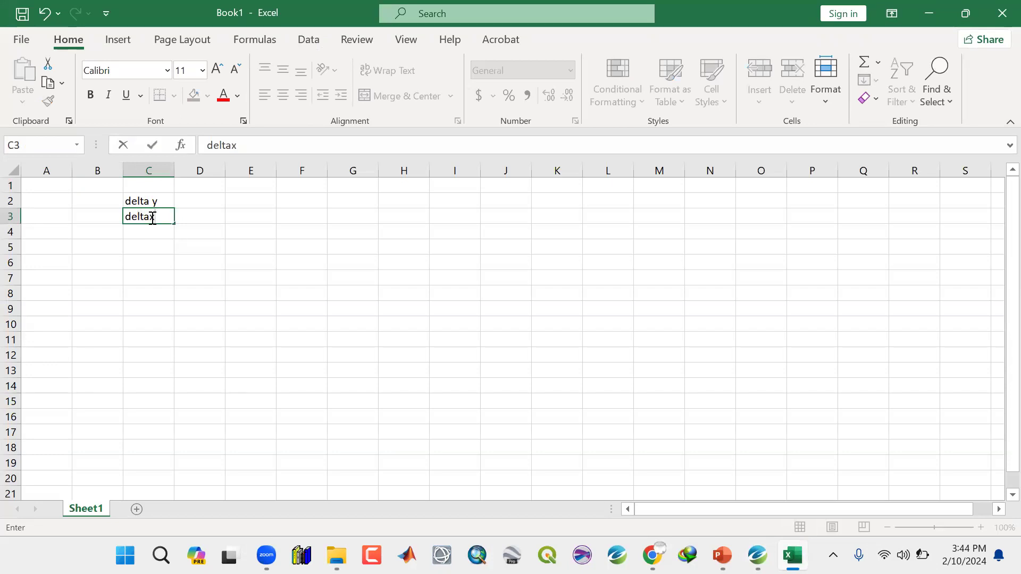
Enter the measured values -7.3266 for delta y in D2 and 0.14312 for deltax in D3.
left_click(188, 198)
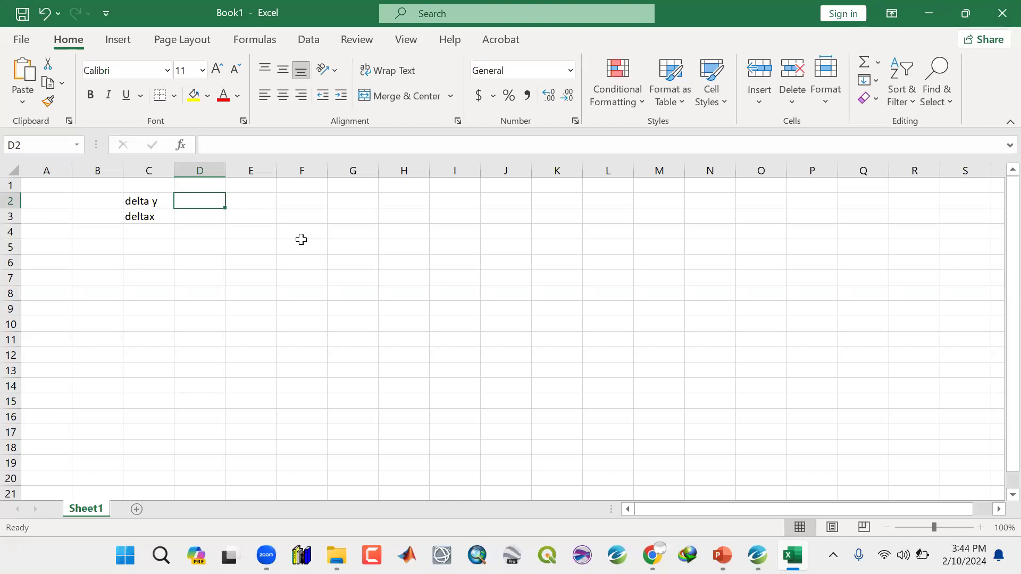
type("-7")
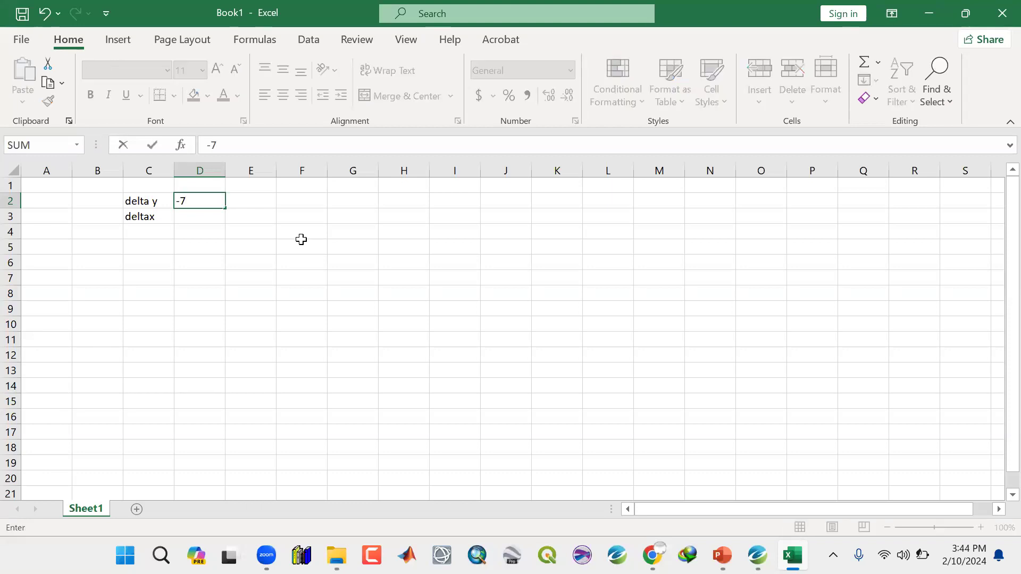
type(".3266")
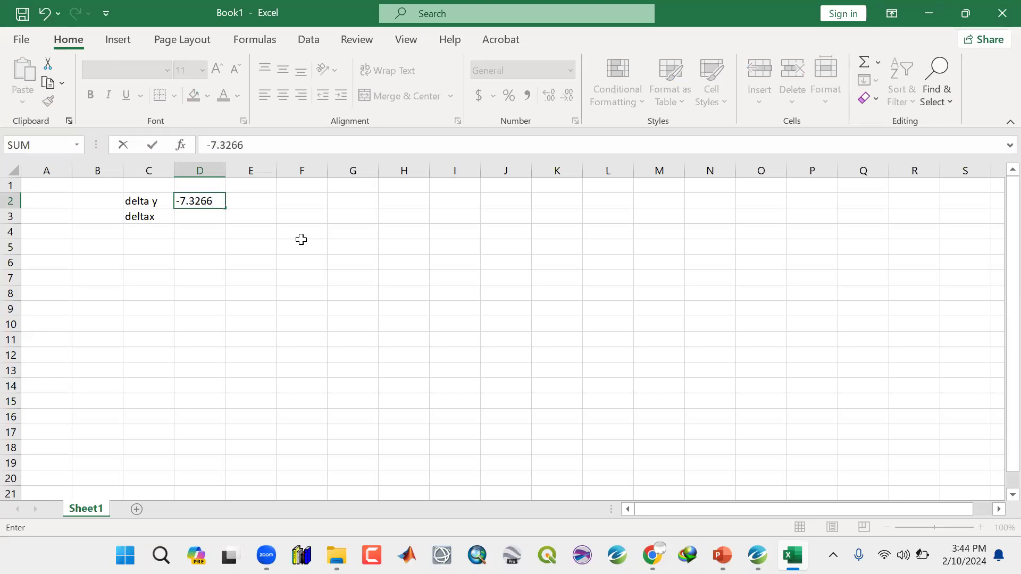
key("Return")
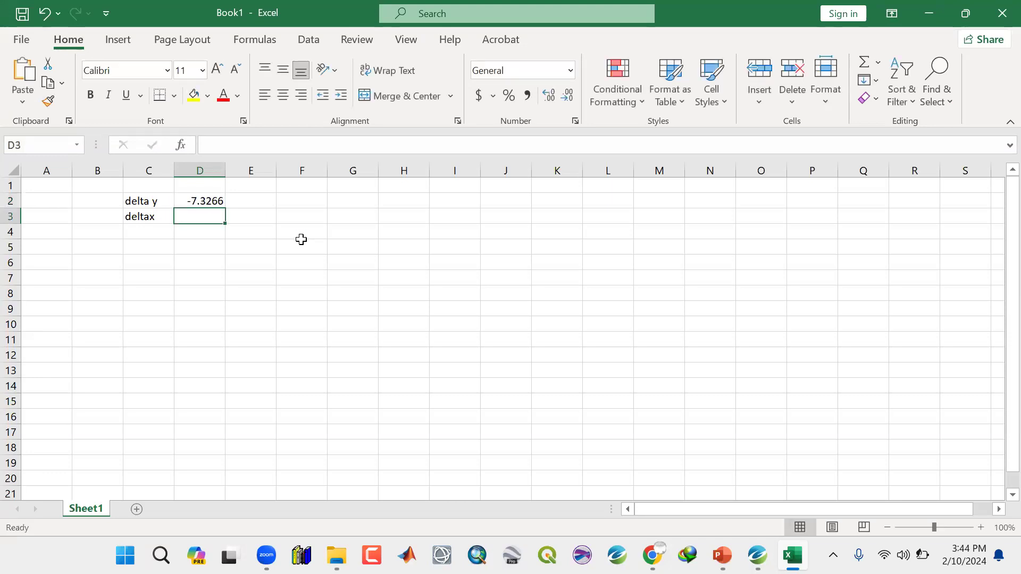
type("0")
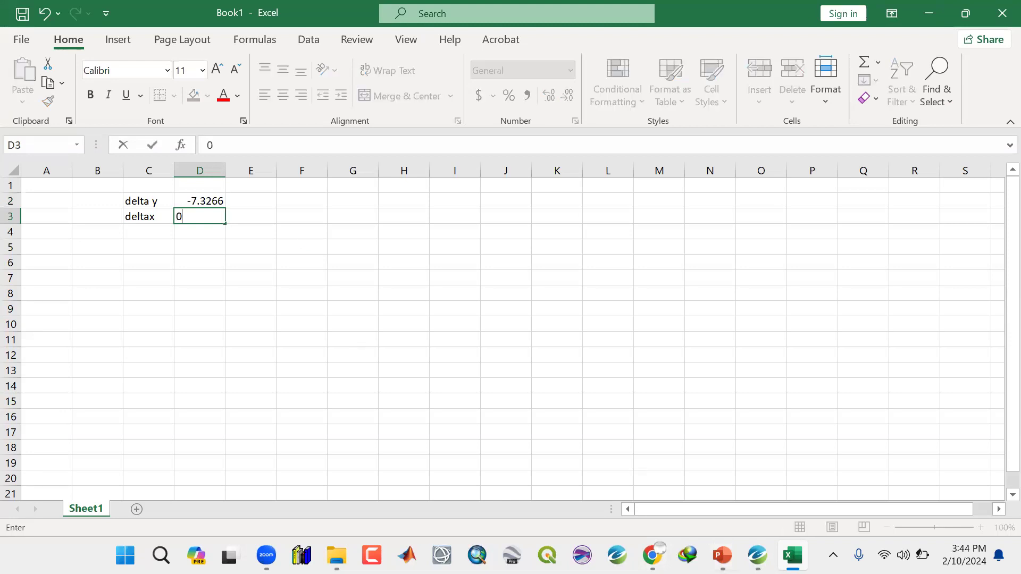
type(".14312")
key("Return")
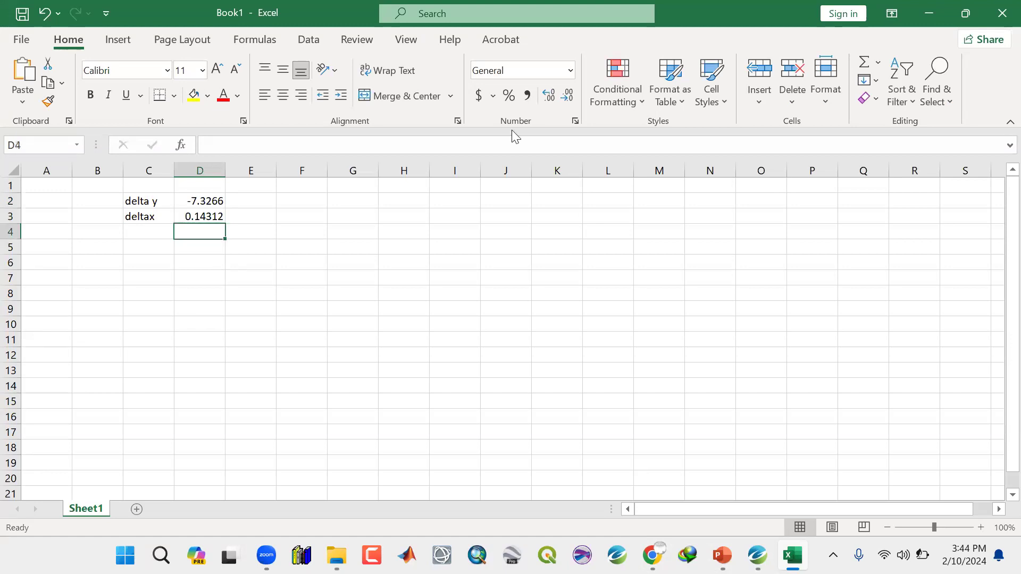
Label C4 "slope" and calculate it in D4 with the formula =D2/D3.
left_click(145, 233)
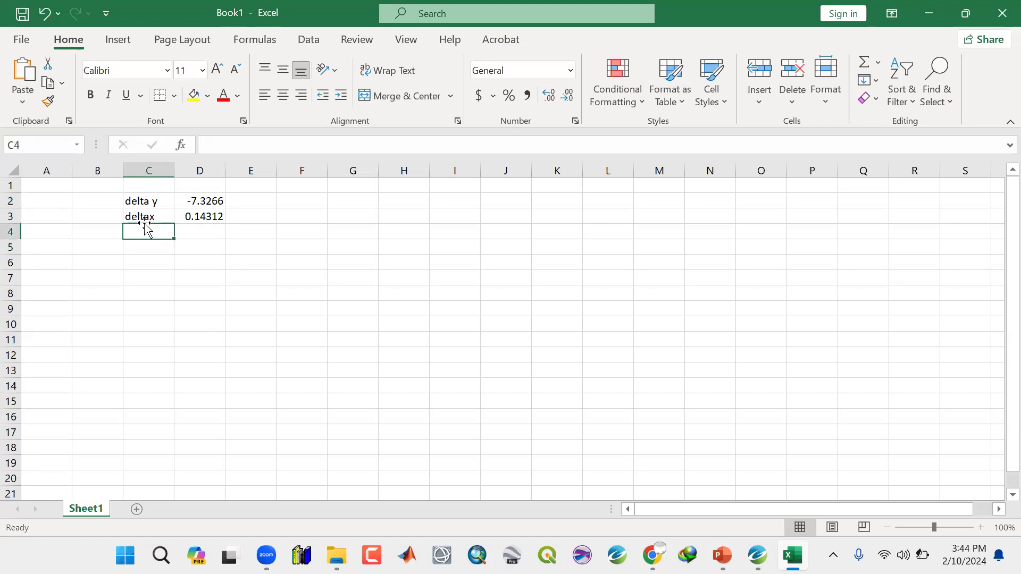
type("slope")
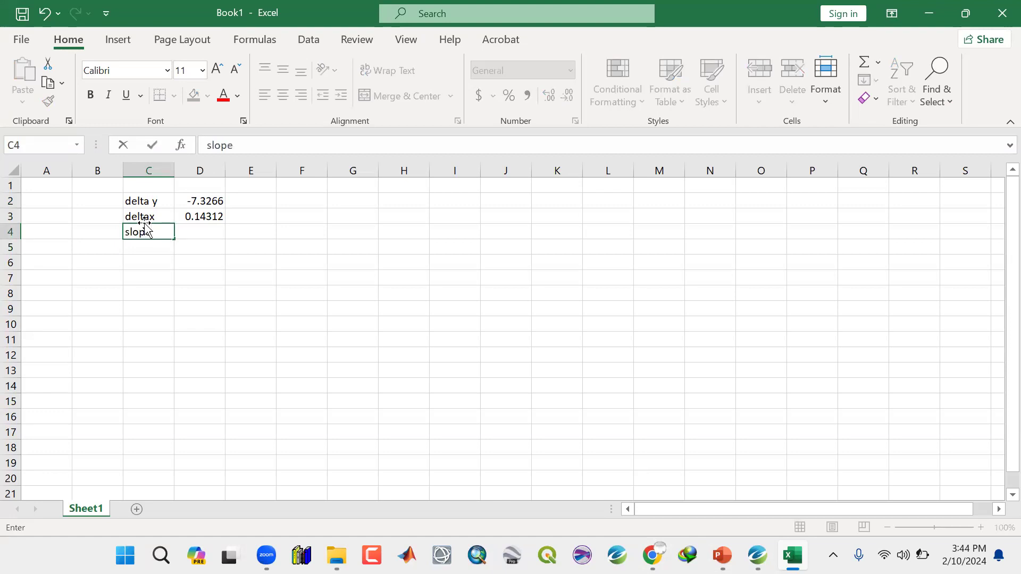
left_click(195, 236)
type("=")
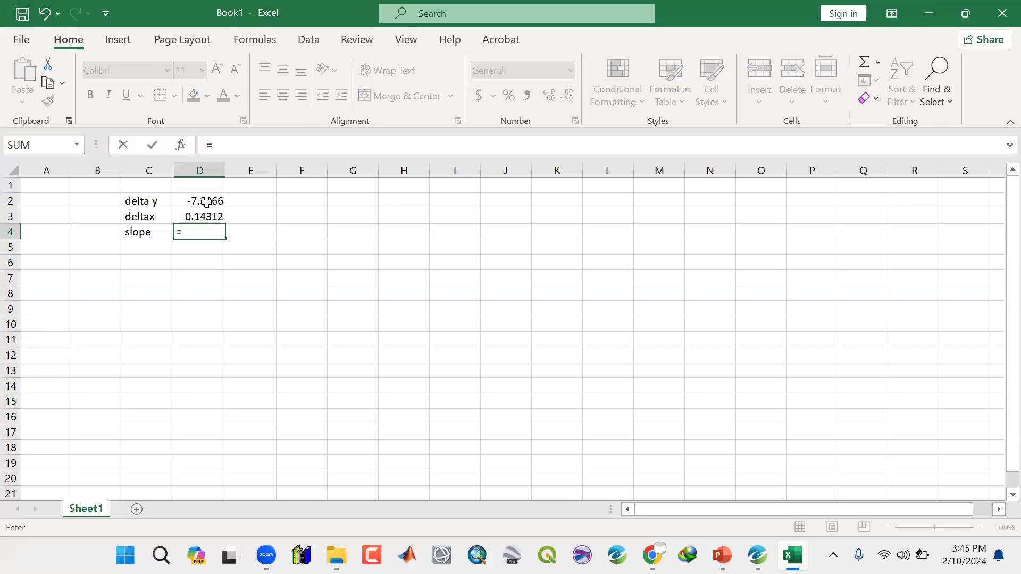
left_click(207, 201)
type("/")
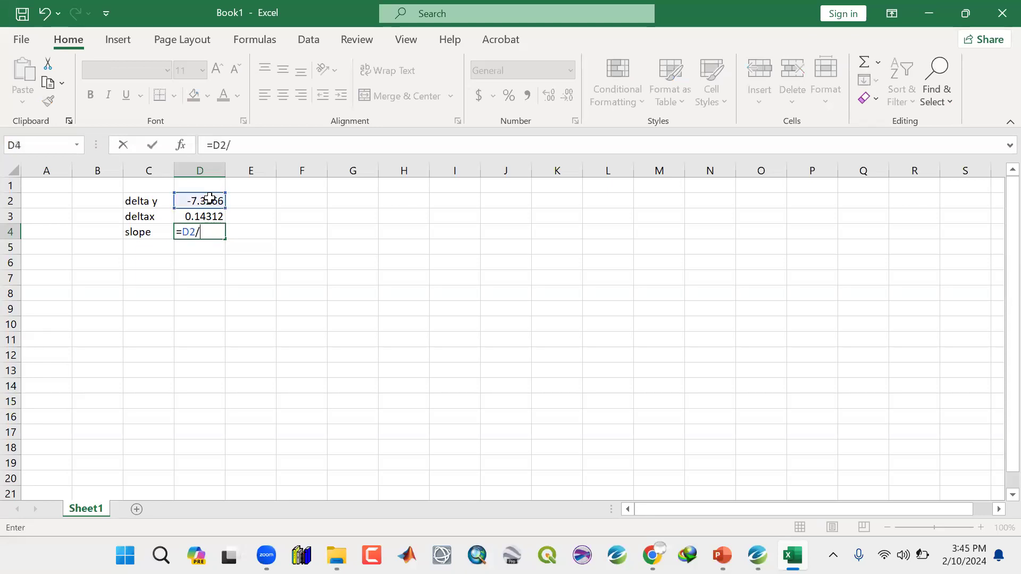
left_click(210, 216)
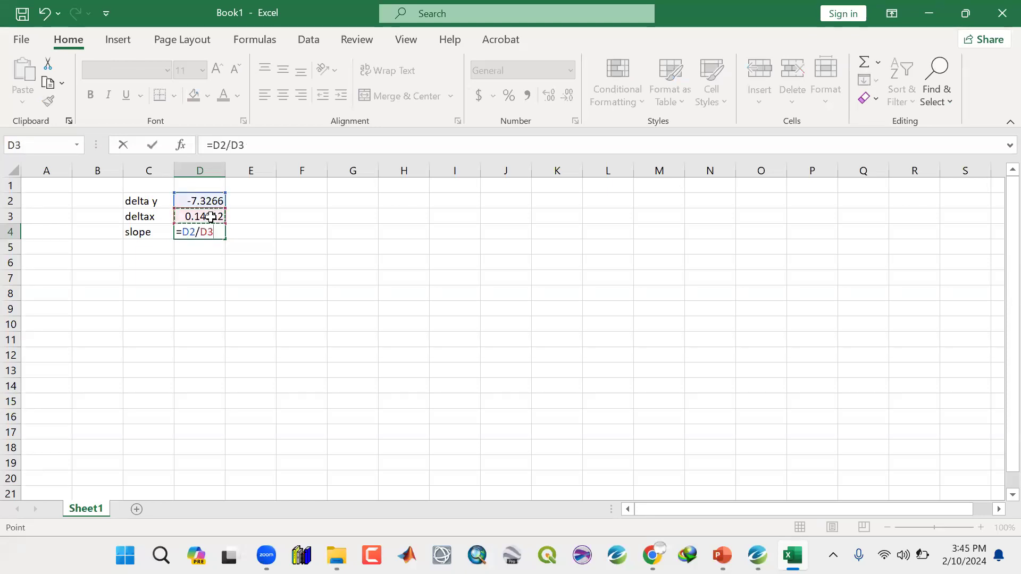
key("Return")
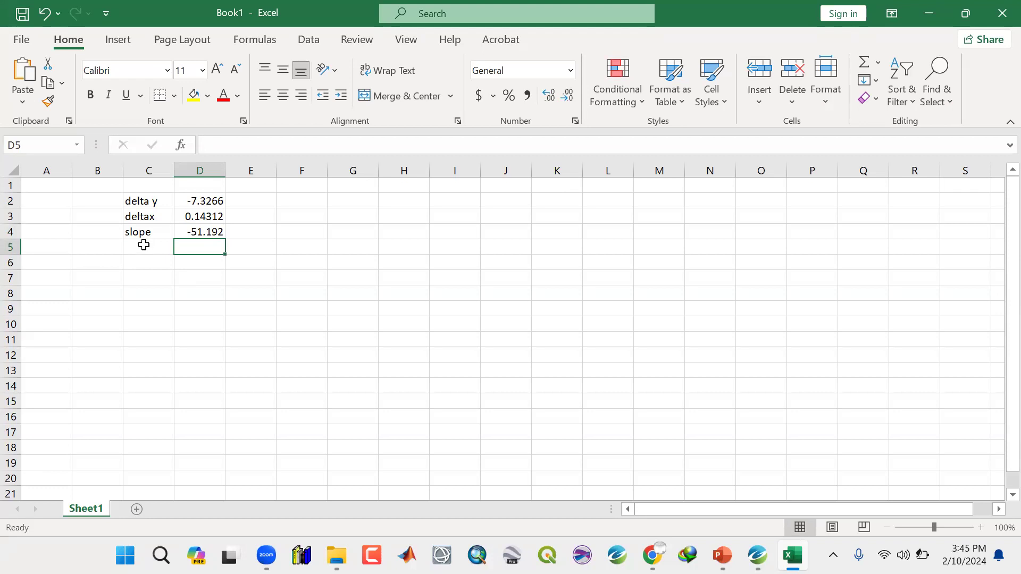
Label C5 "Depth" and enter the formula =-C4/(4*PI()) in D5.
left_click(144, 246)
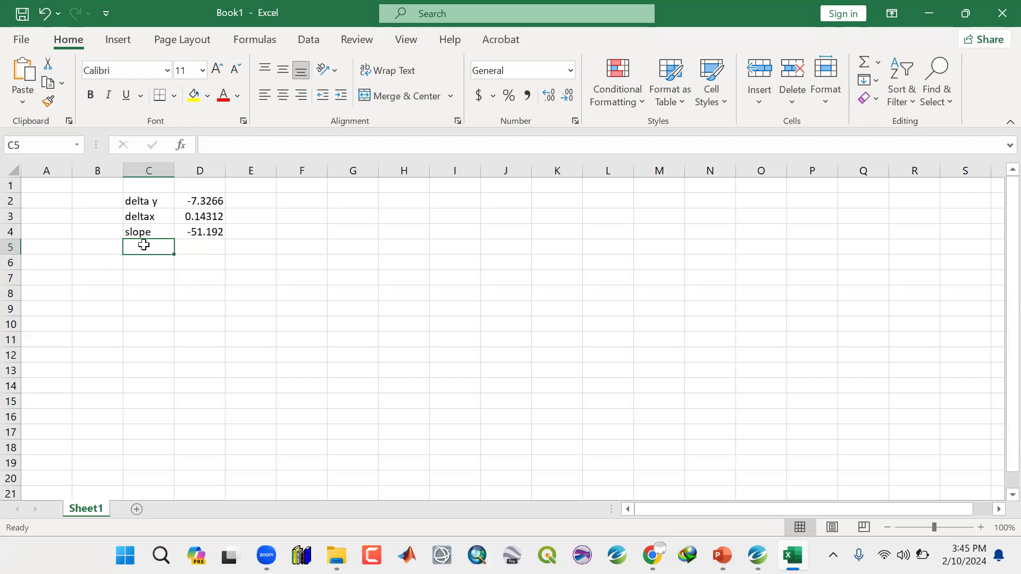
type("Depth")
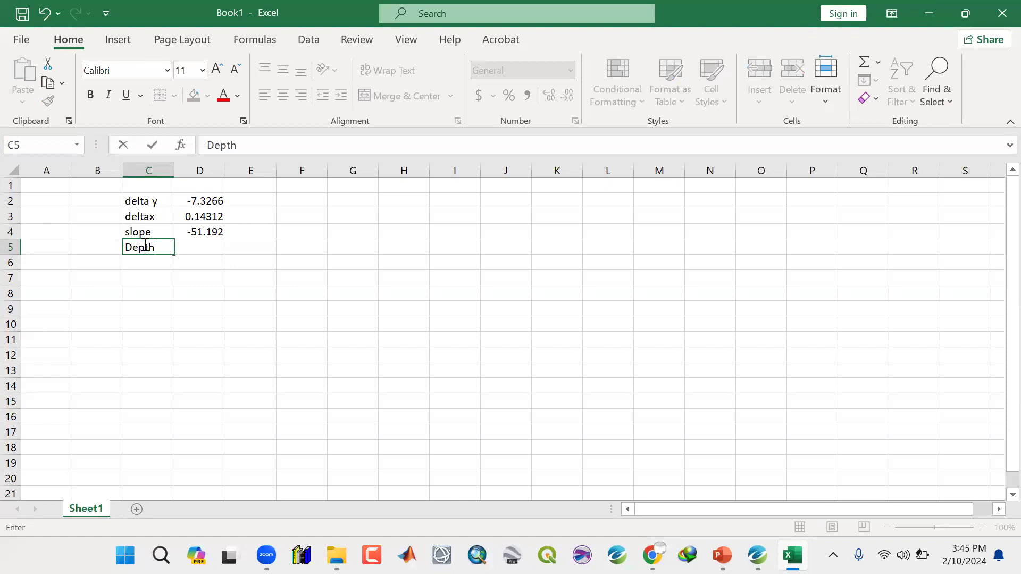
left_click(199, 246)
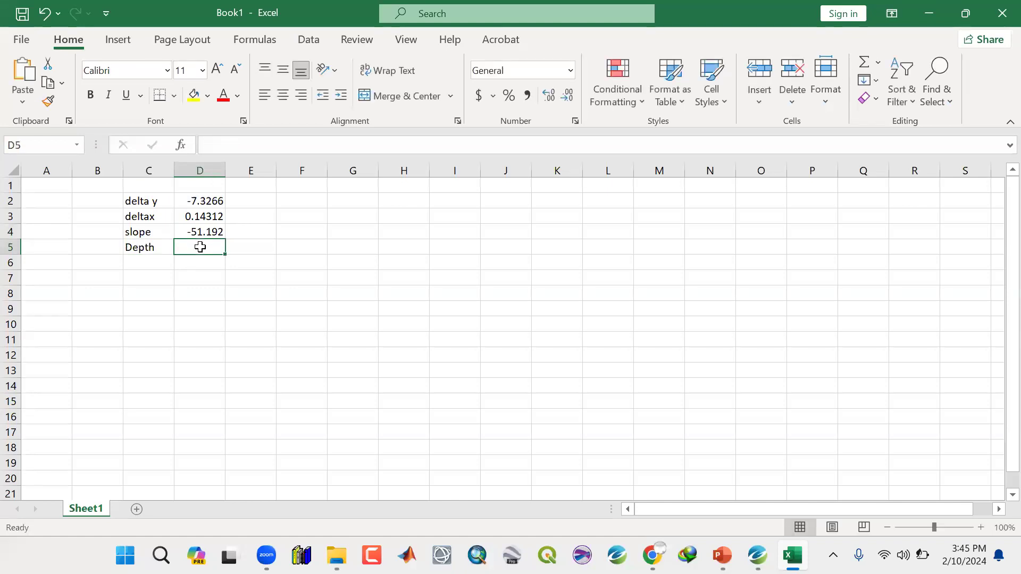
type("=-")
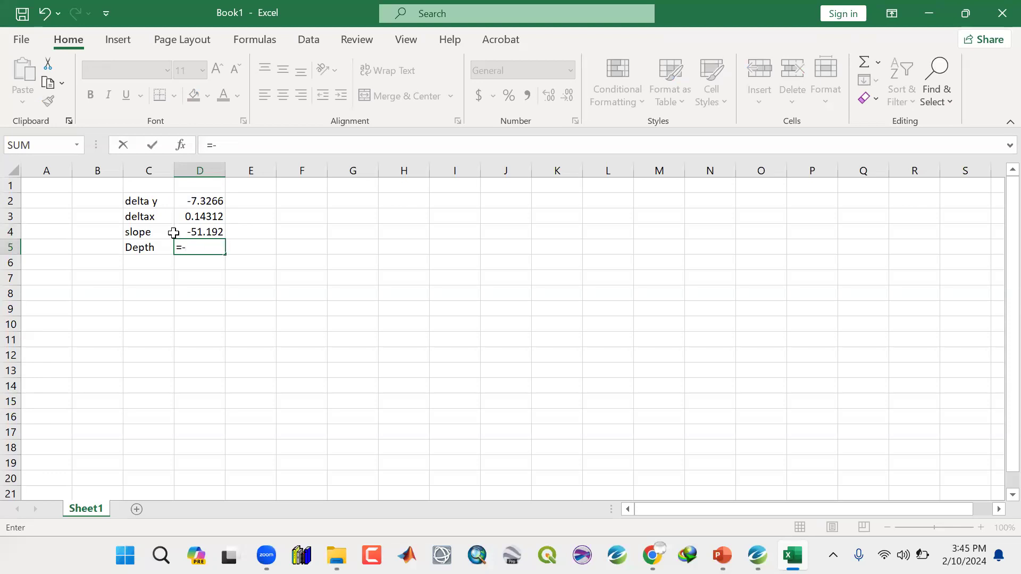
left_click(154, 232)
type("/(4")
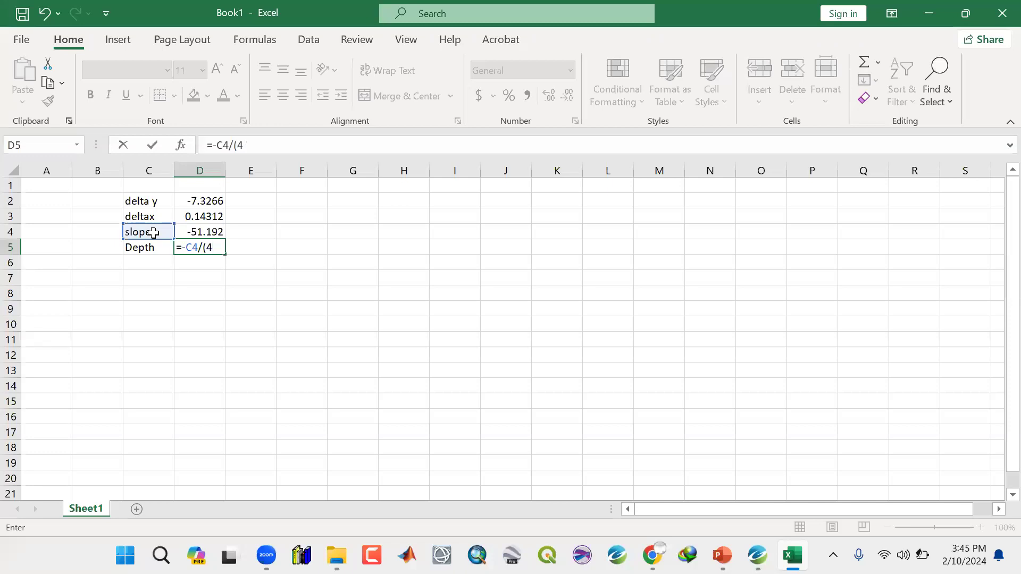
type("*PI")
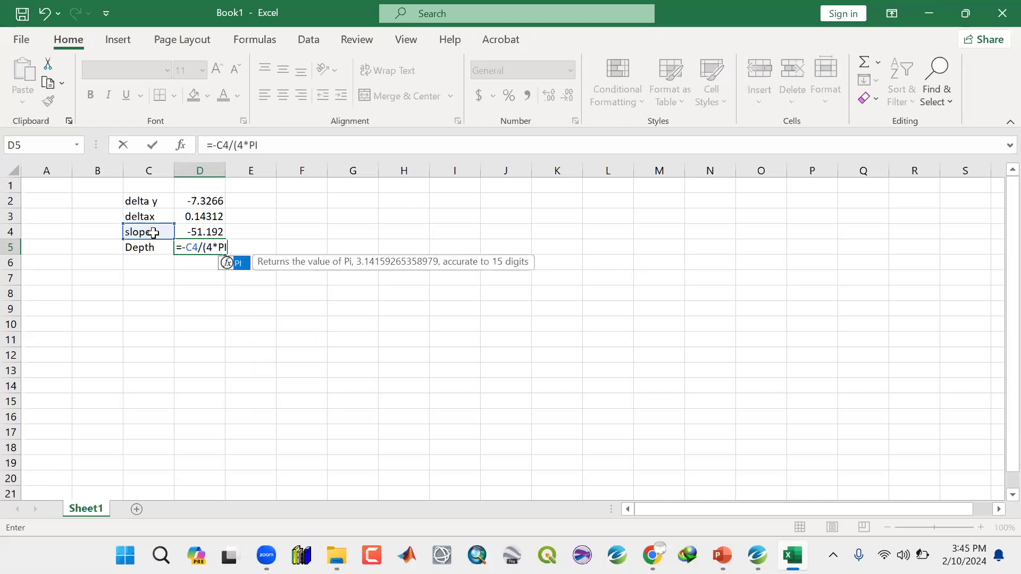
type("()")
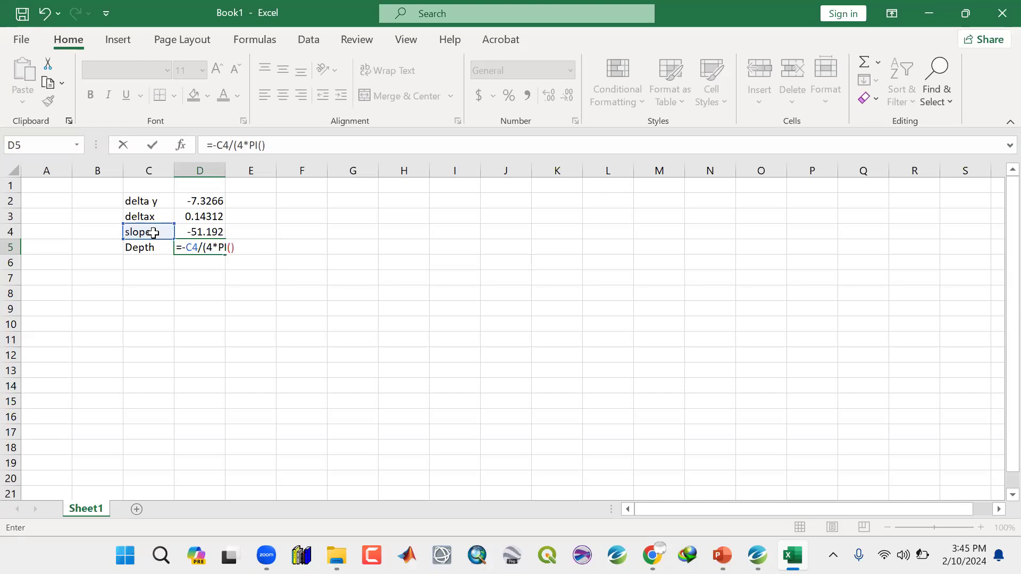
key("Return")
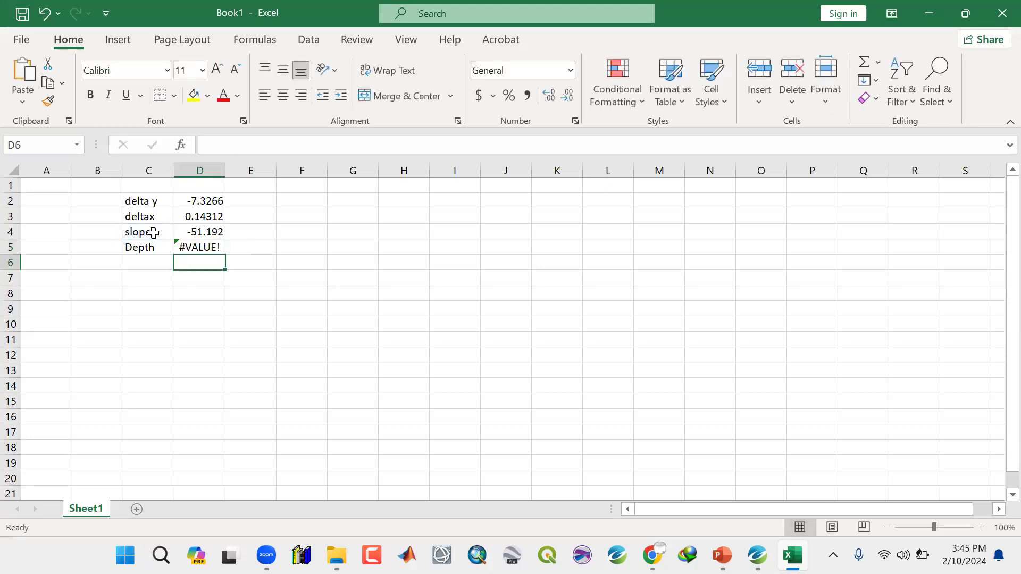
Try to fix the Depth formula in D5 by re-entering the last letter of the PI function name.
left_click(206, 246)
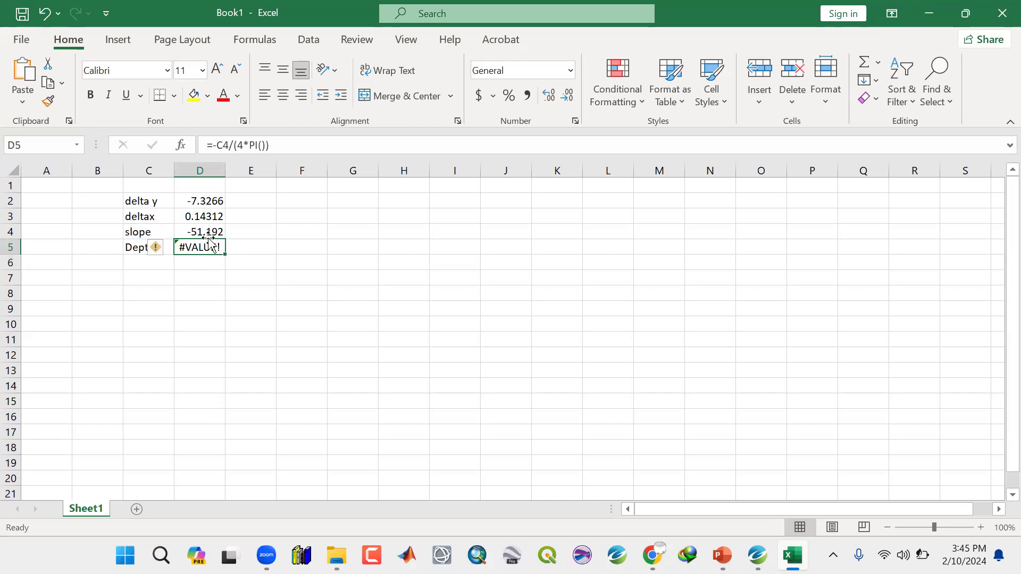
left_click(257, 145)
key("BackSpace")
type("I")
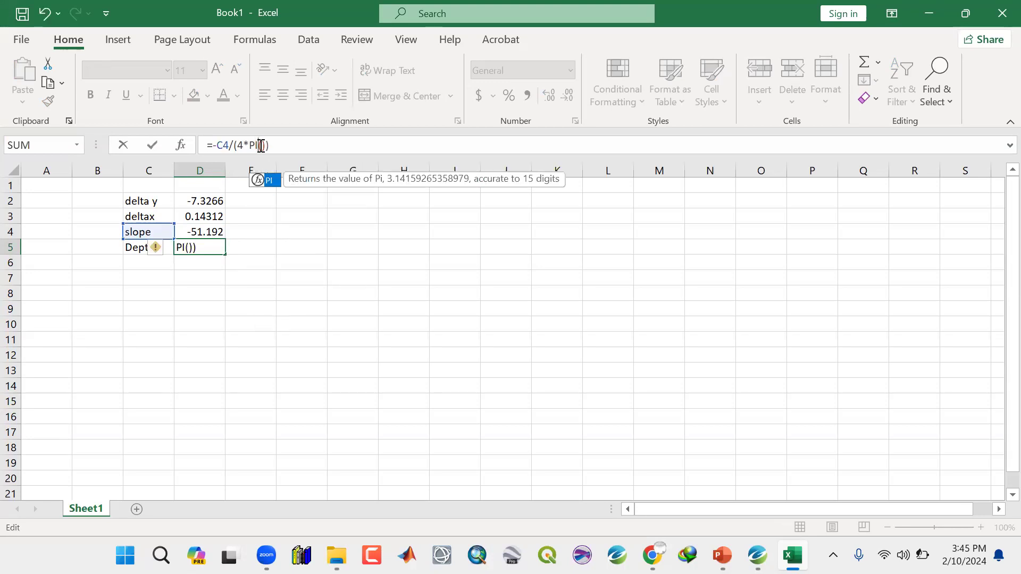
key("Return")
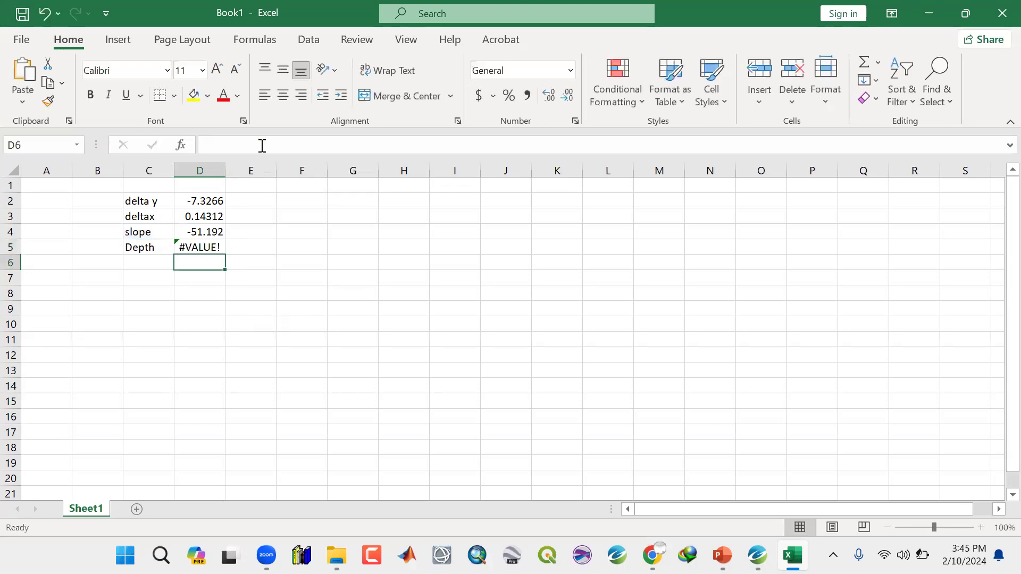
Widen column D slightly and correct the Depth formula in D5 to =-D4/(4*PI()).
left_click(218, 250)
left_click_drag(226, 165, 234, 166)
left_click(203, 262)
left_click(203, 244)
double_click(204, 248)
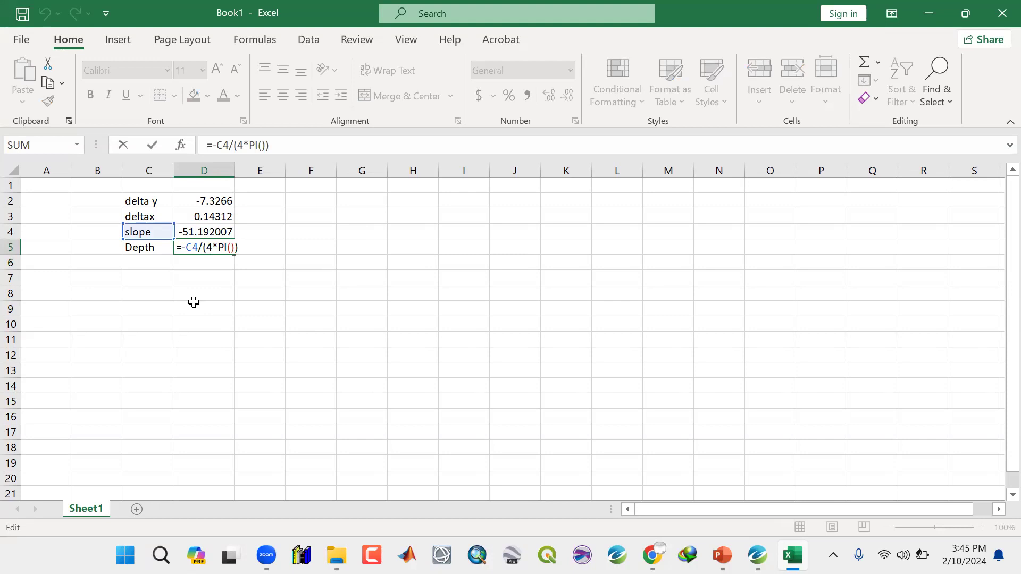
key("BackSpace")
type("D")
key("Return")
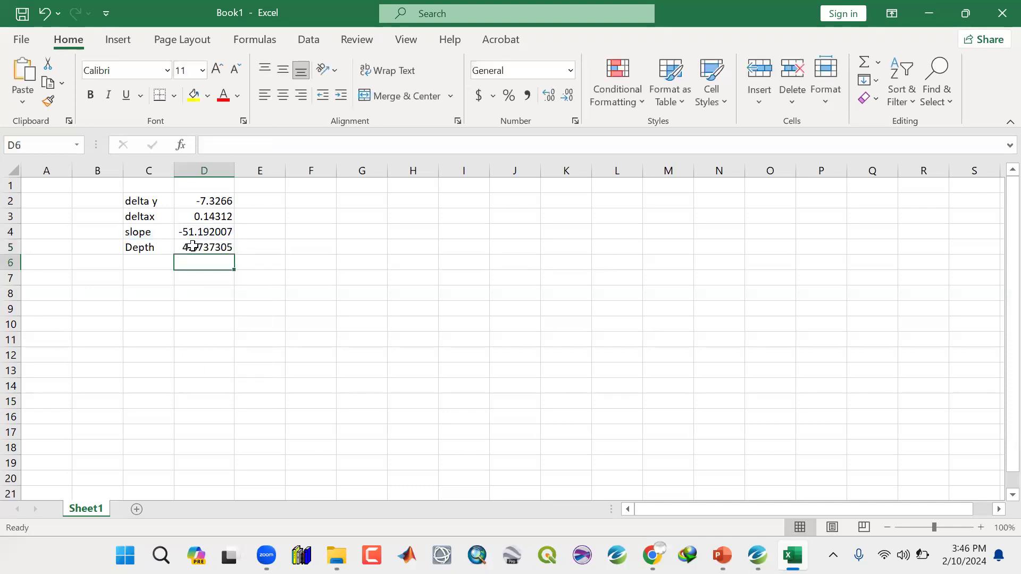
Examine the calculated depth in D5 together with its formula and the label beside it.
left_click(208, 247)
left_click(198, 280)
left_click(198, 249)
left_click(195, 293)
left_click(198, 248)
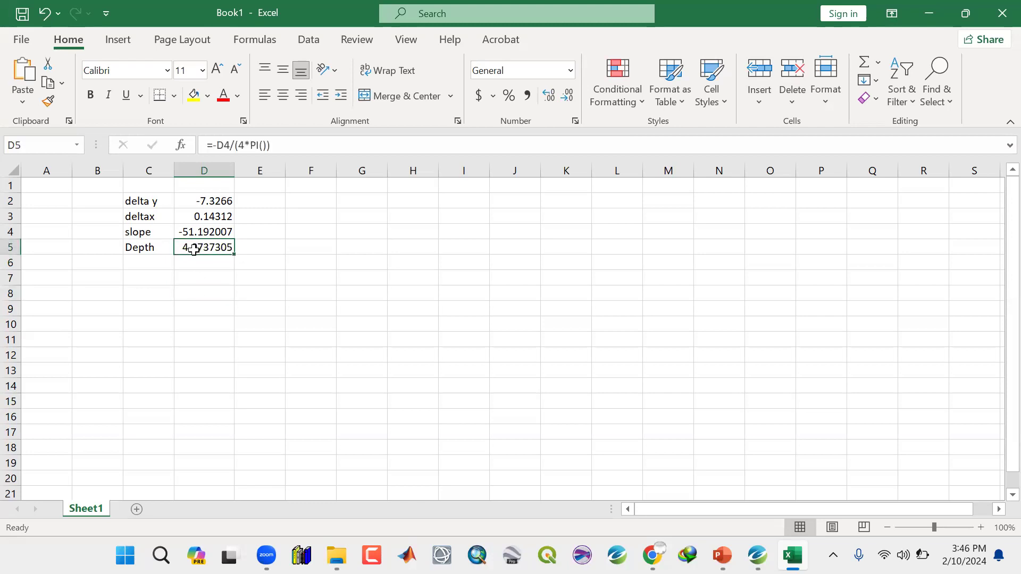
left_click(203, 274)
left_click(206, 246)
left_click(163, 250)
left_click(200, 249)
left_click(158, 249)
left_click(201, 250)
left_click(158, 246)
left_click(192, 248)
left_click(151, 248)
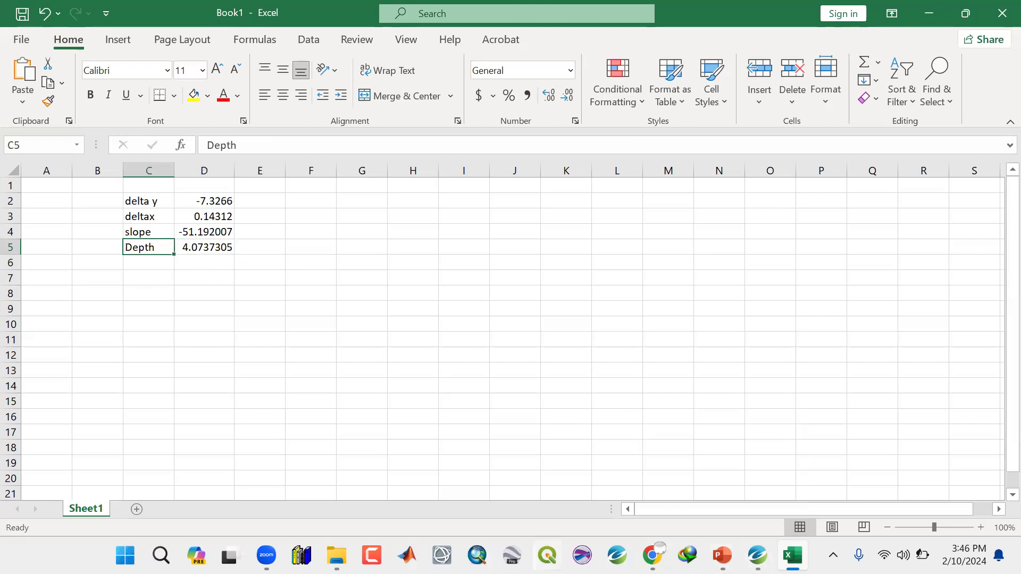
Switch to Oasis montaj and examine the B2 radially averaged power spectrum with its red and blue slope lines.
left_click(757, 555)
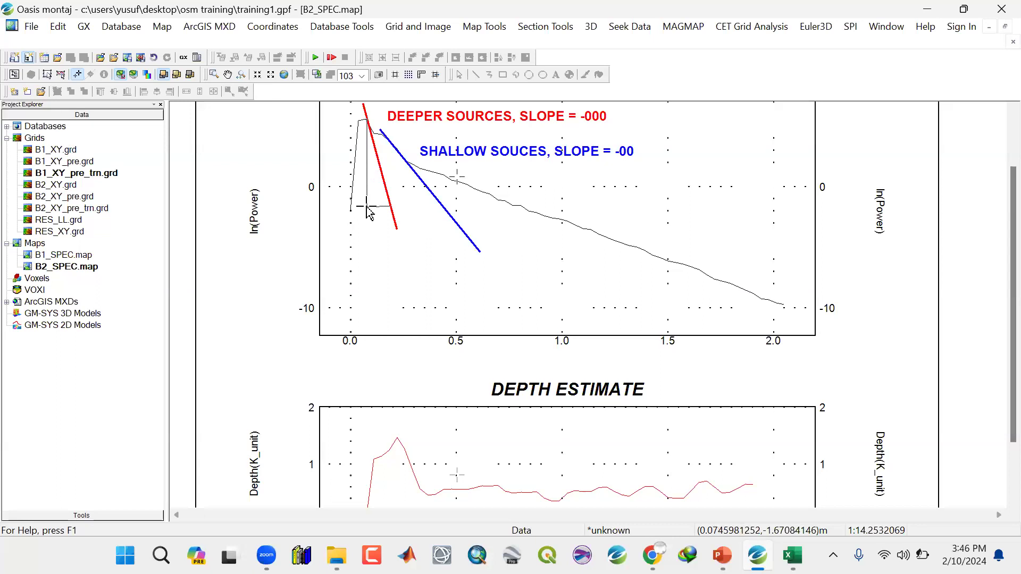
scroll(371, 211, "up", 1)
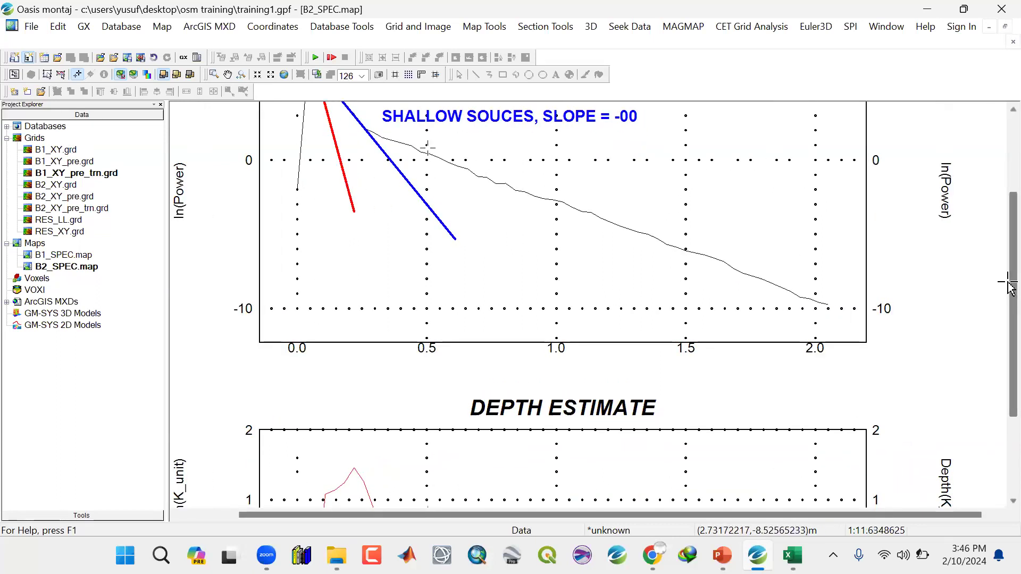
left_click_drag(1009, 267, 1009, 216)
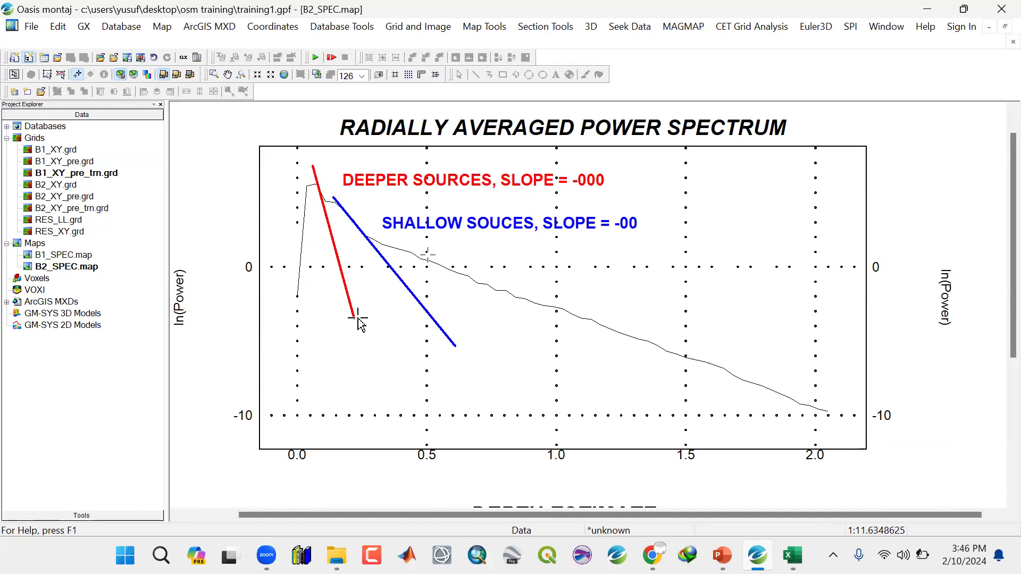
Switch to Excel and set delta y in D2 to -8.8099.
left_click(792, 555)
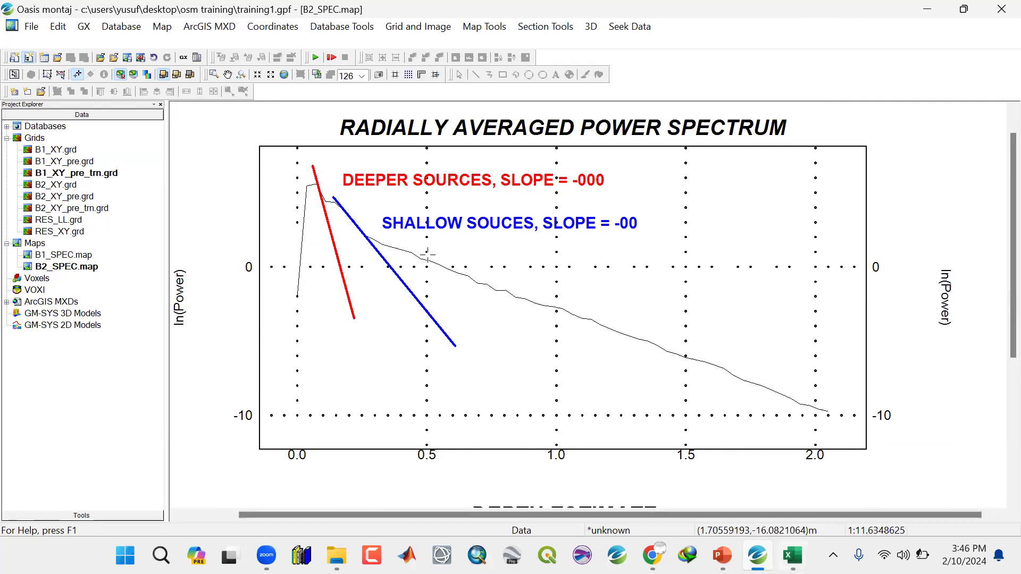
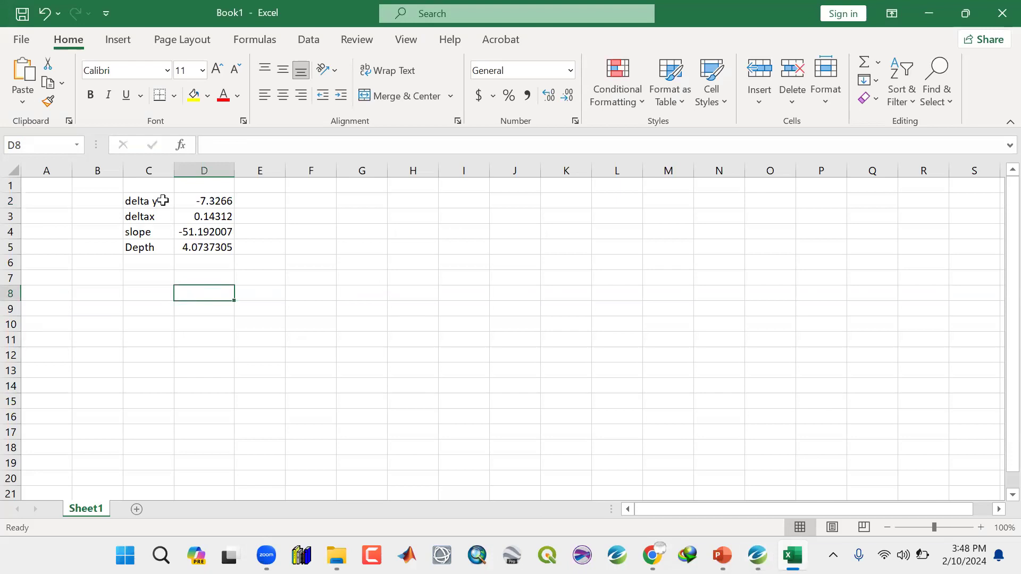
left_click(208, 202)
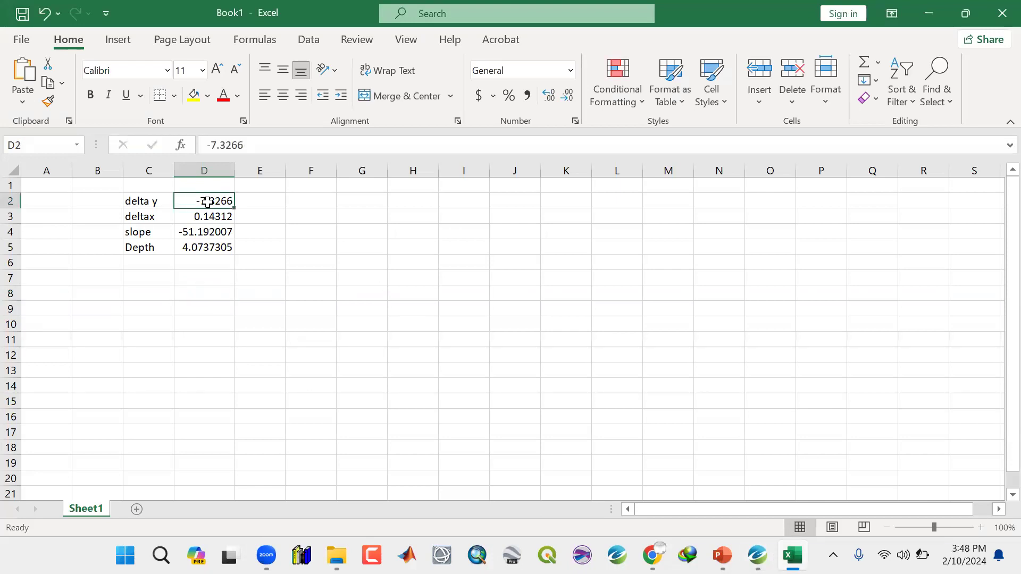
key("BackSpace")
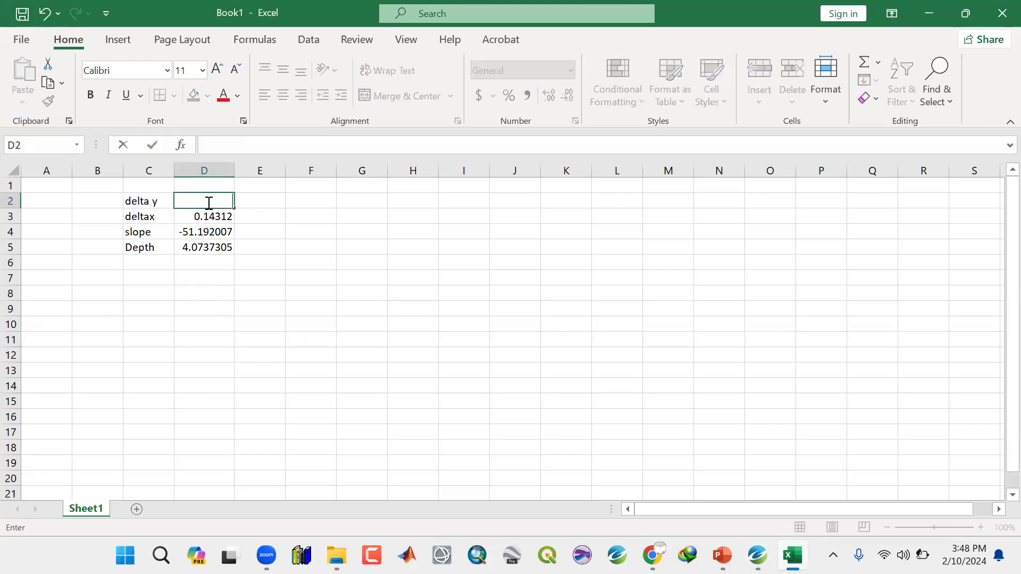
type("8")
key("BackSpace")
type("-8.8")
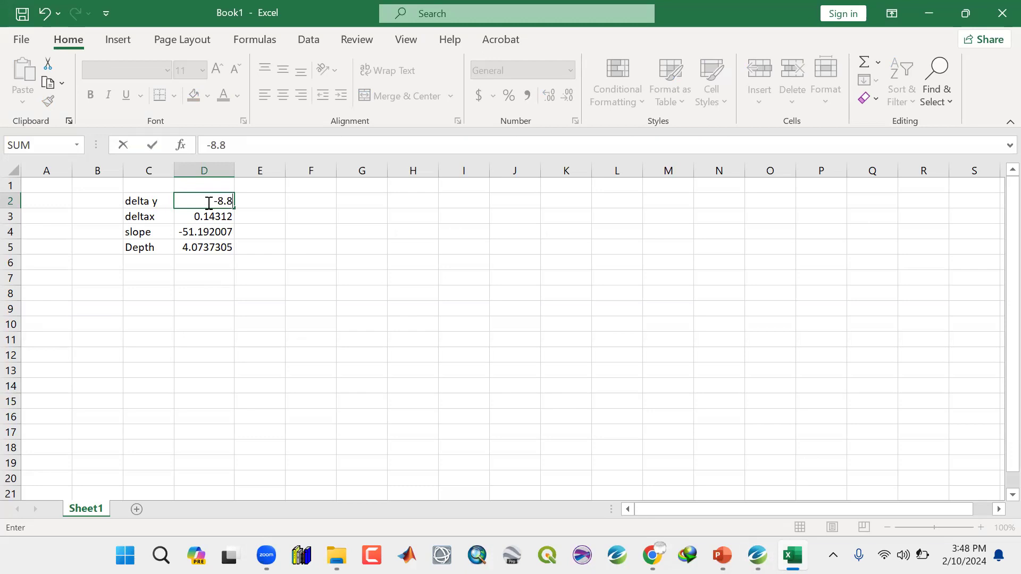
type("099")
key("Return")
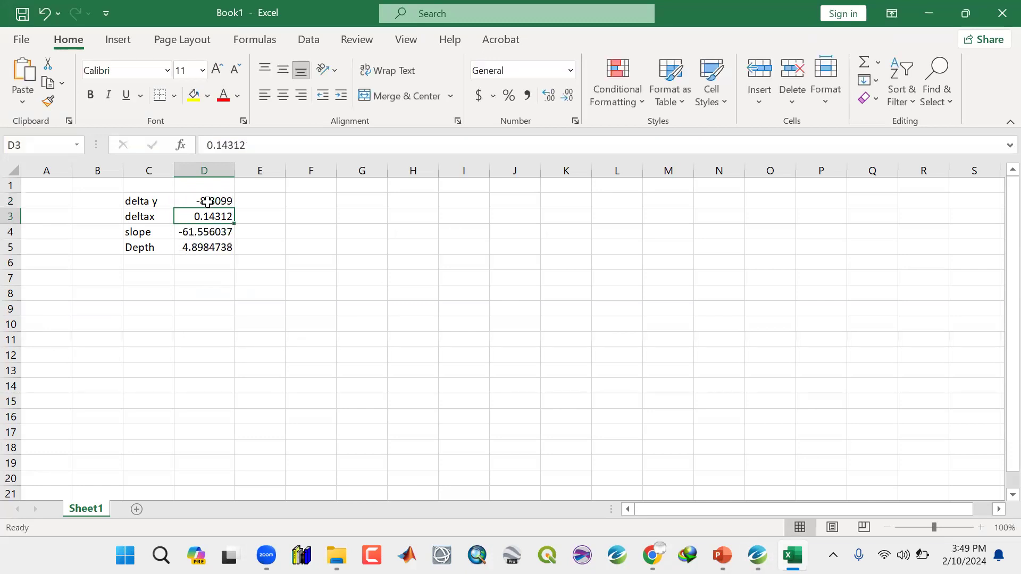
Set deltax in D3 to 0.39157.
type("0.3")
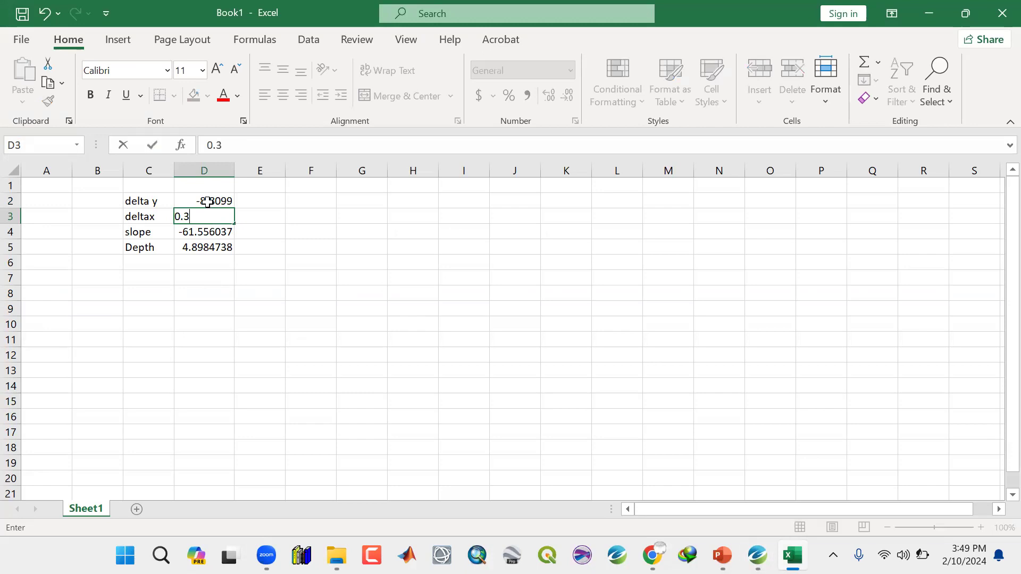
type("9157")
key("Return")
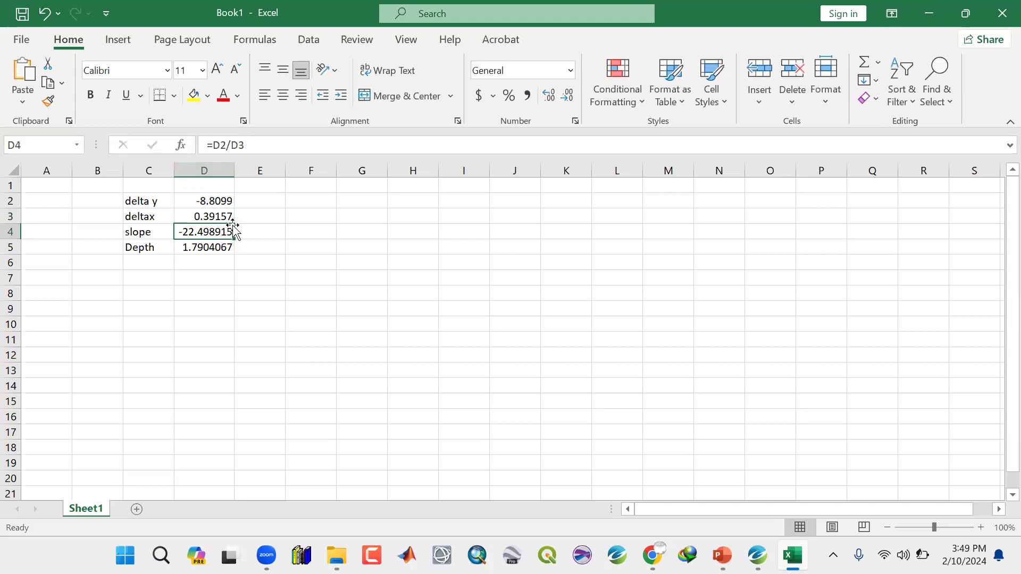
Examine the recalculated slope in D4 and depth in D5 together with their formulas.
left_click(196, 263)
left_click(203, 249)
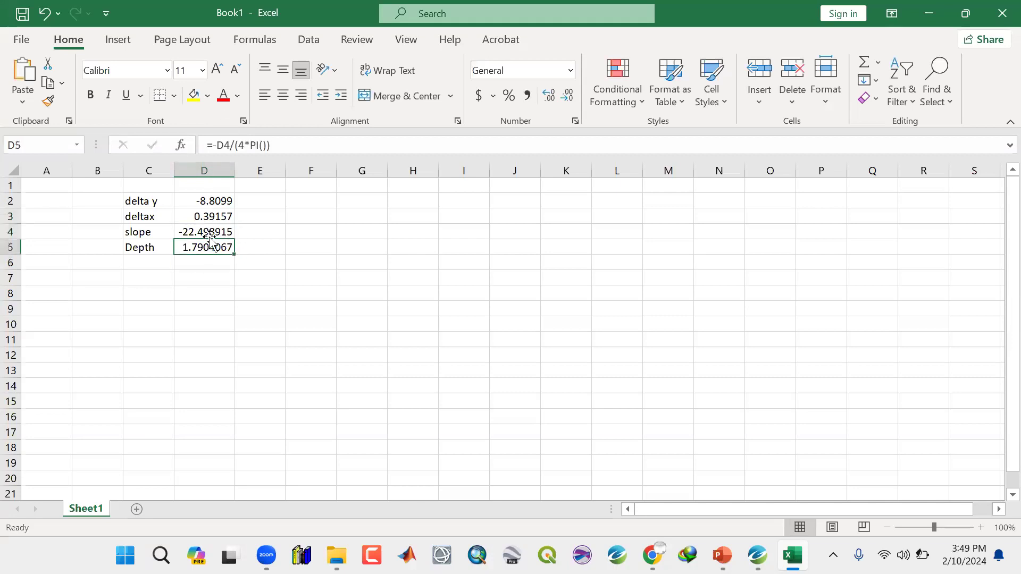
left_click(203, 232)
left_click(201, 246)
left_click(208, 231)
left_click(201, 246)
left_click(205, 231)
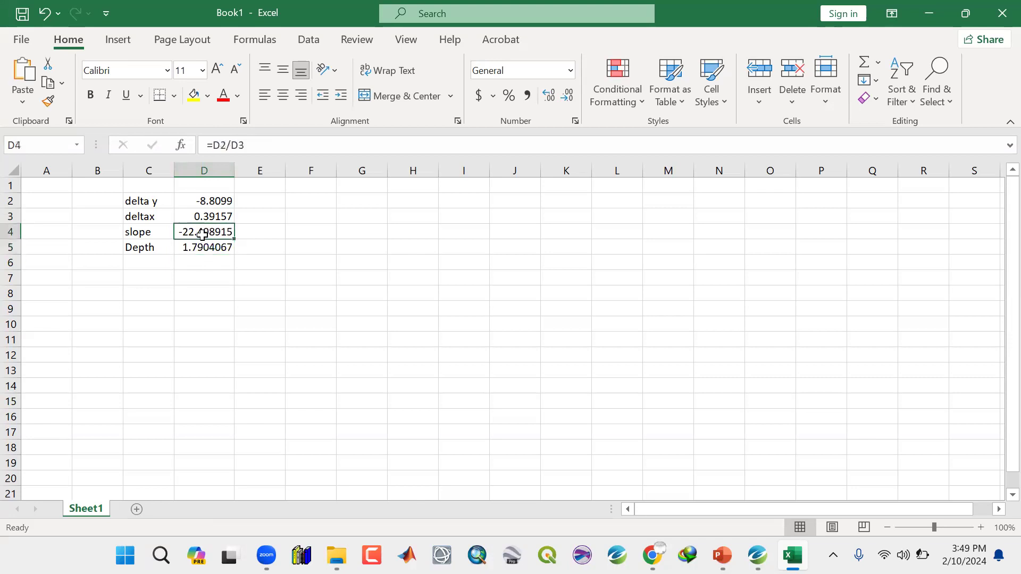
left_click(202, 248)
left_click(206, 230)
left_click(203, 246)
left_click(206, 231)
left_click(201, 247)
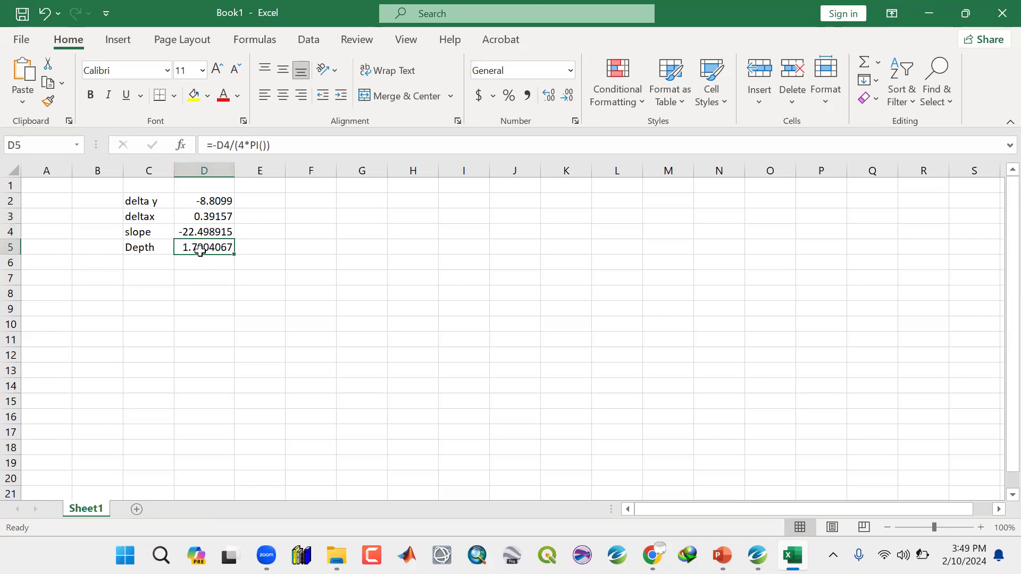
Add the unit label m in E5 beside the calculated depth.
left_click(259, 245)
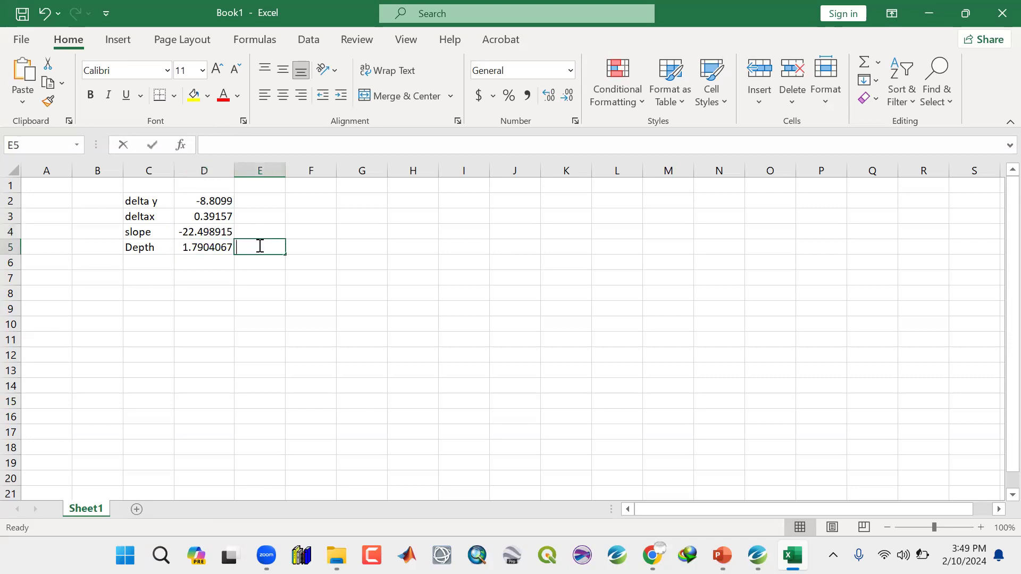
type("m")
key("Return")
left_click(260, 245)
left_click(236, 290)
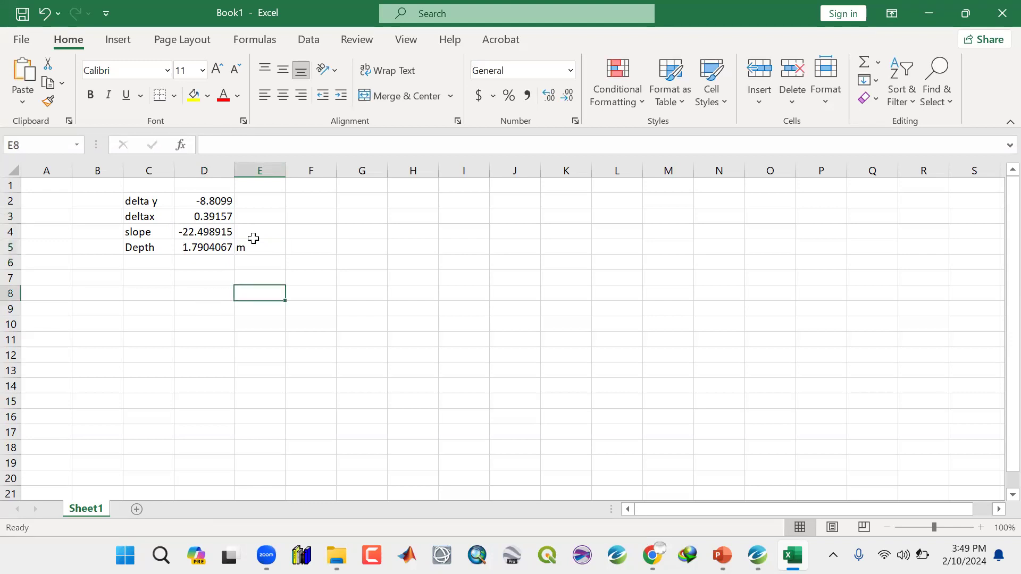
Enter =D5/1000 in D6 to divide the calculated depth by 1000, and inspect its formula.
left_click(155, 280)
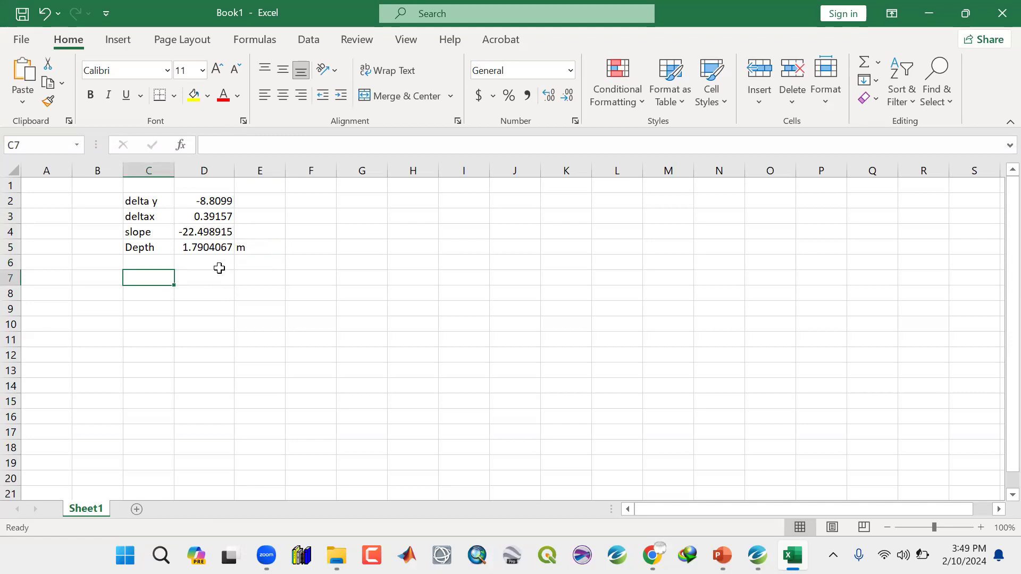
left_click(220, 268)
type("=")
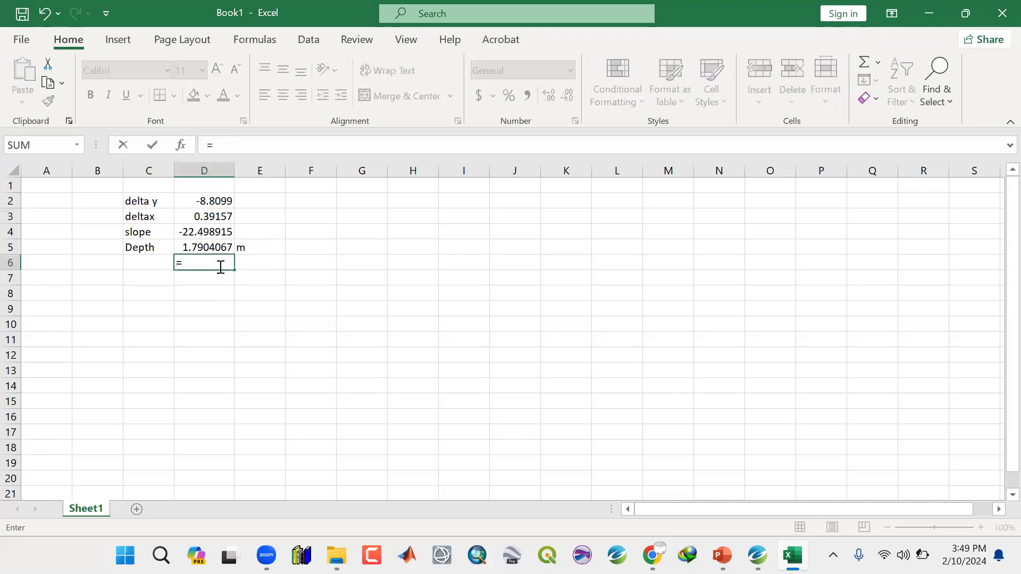
left_click(193, 244)
type("/1000")
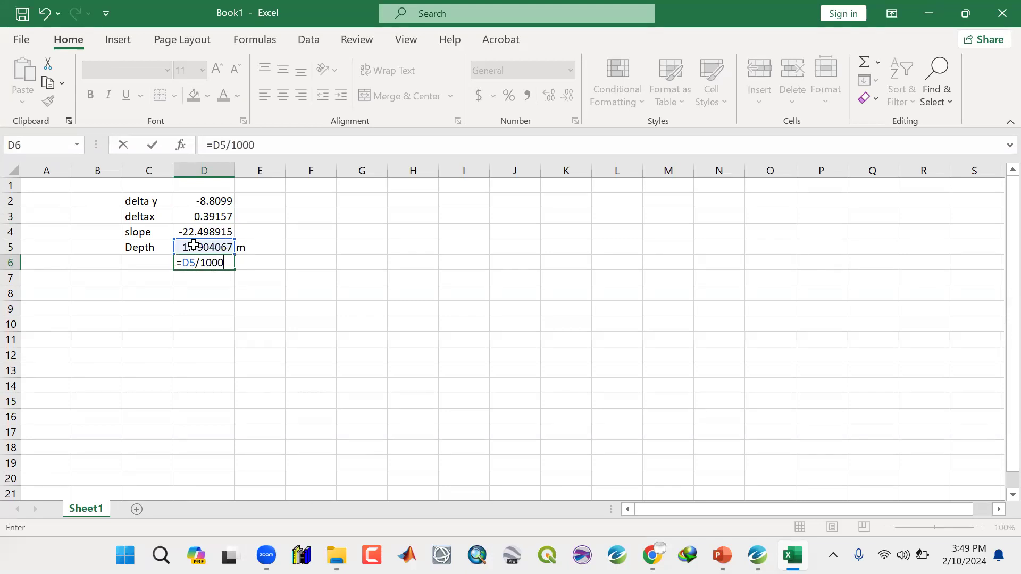
key("Return")
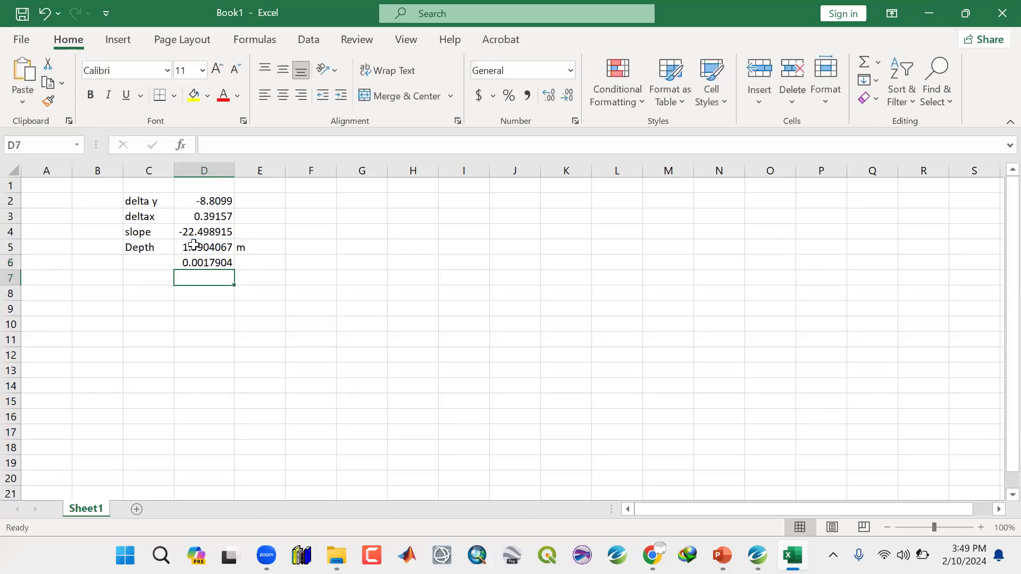
left_click(251, 261)
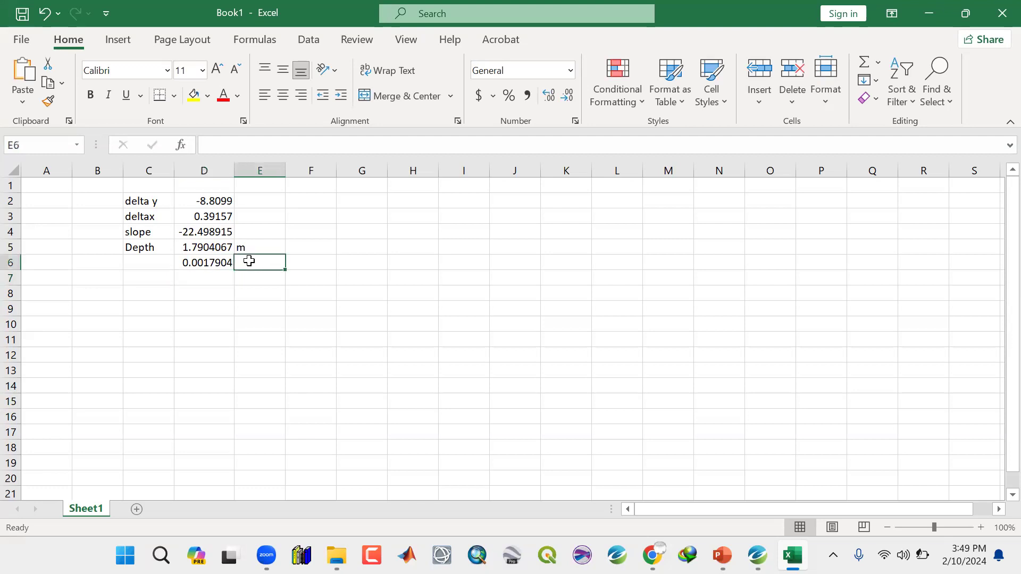
left_click(204, 263)
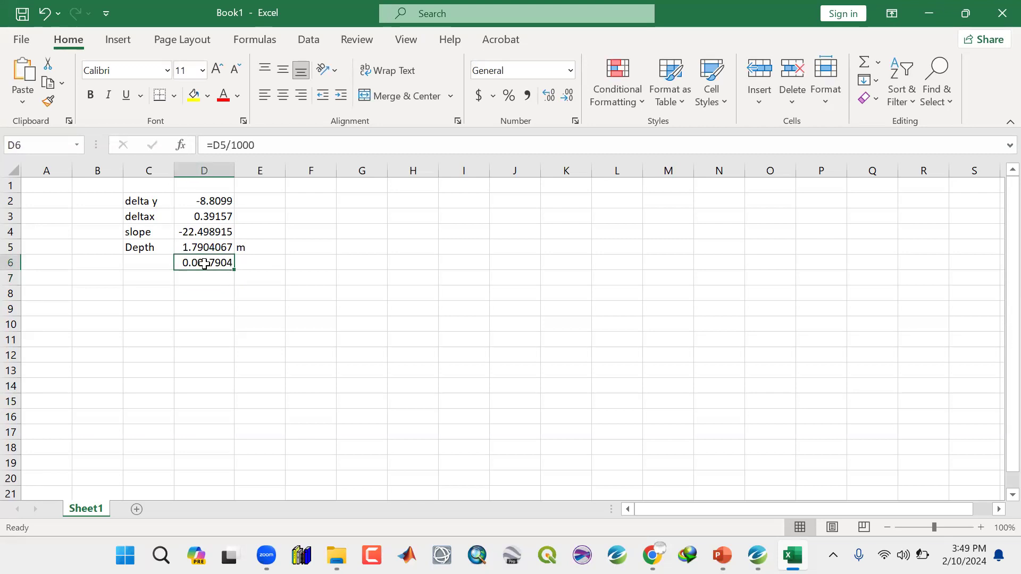
left_click(242, 262)
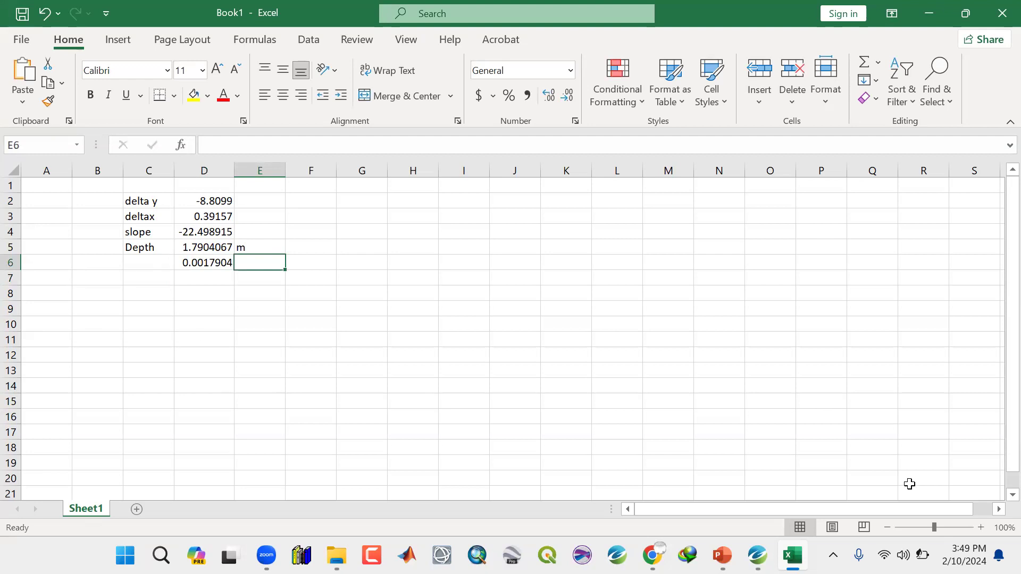
Switch to Oasis montaj and compare the B2 Depth Estimate plot and its axis units with the depth calculated in Excel.
left_click_drag(997, 451, 996, 418)
key("alt+Tab")
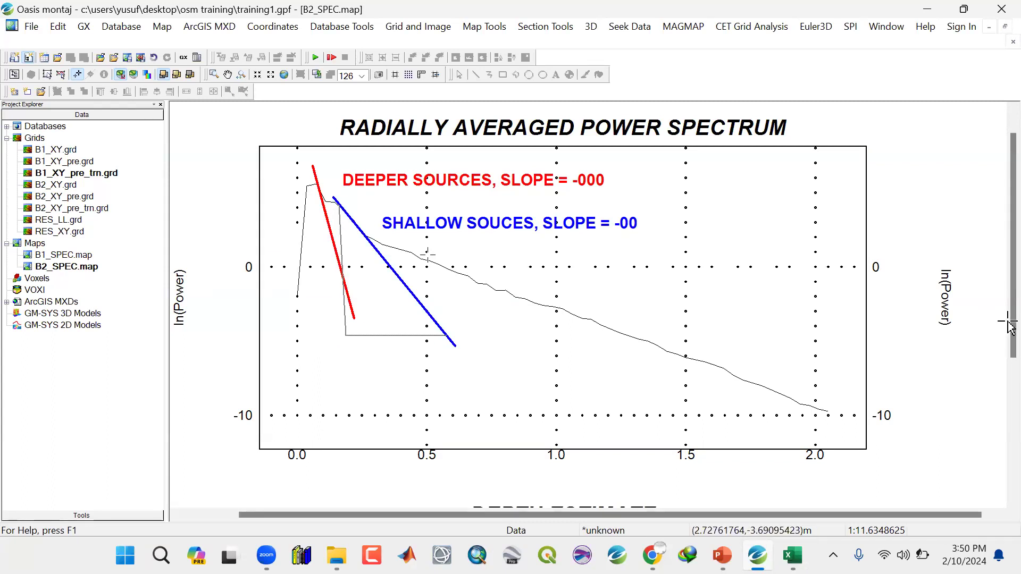
left_click_drag(1010, 326, 1010, 405)
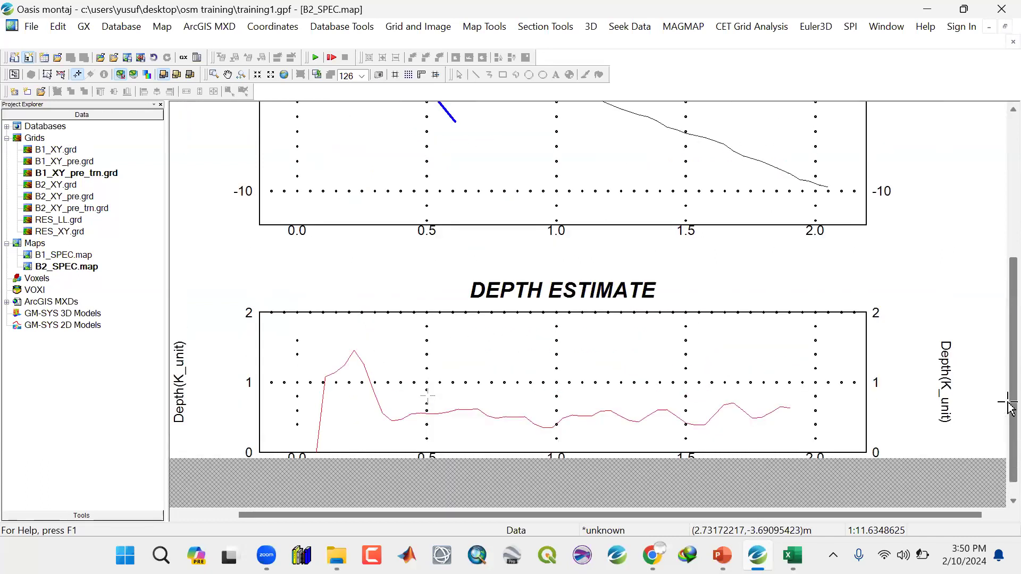
scroll(1008, 403, "up", 1)
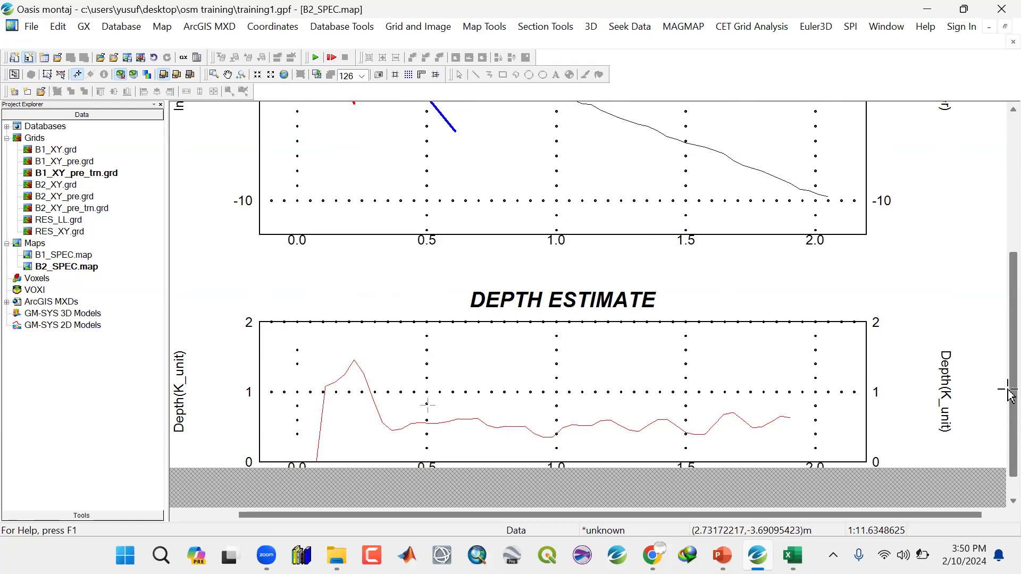
left_click_drag(1009, 405, 1009, 358)
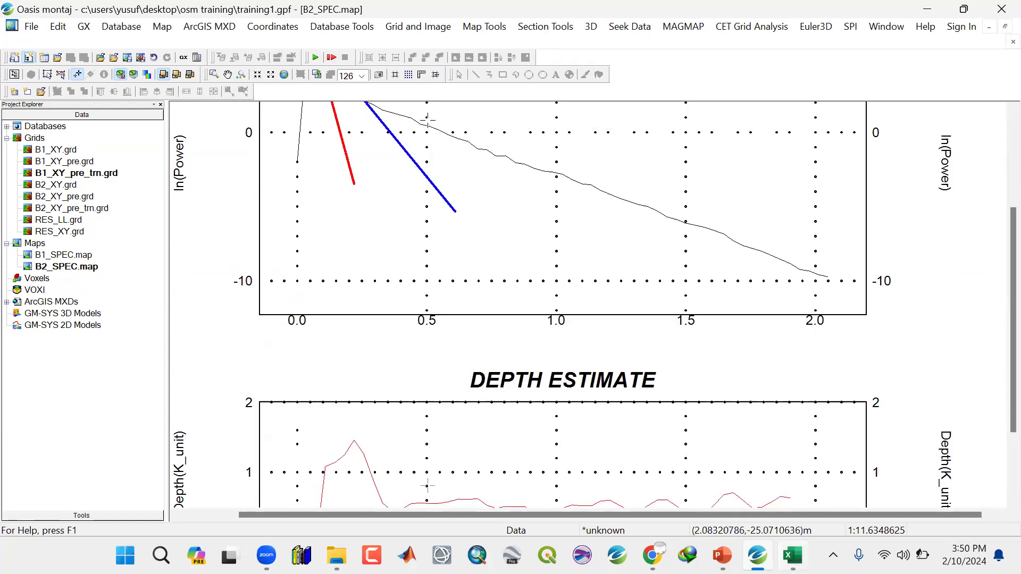
mouse_move(792, 555)
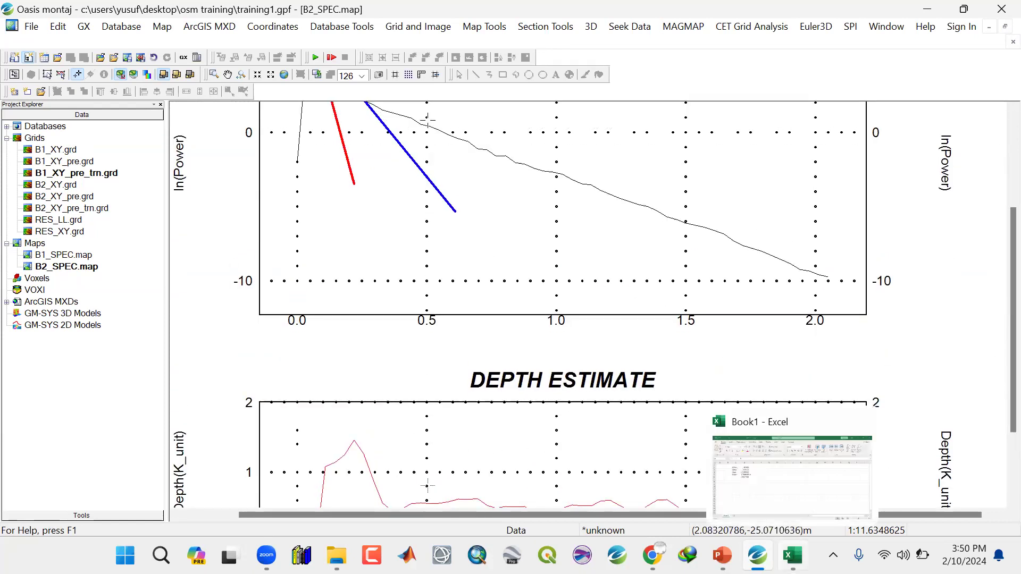
left_click_drag(1009, 421, 1009, 442)
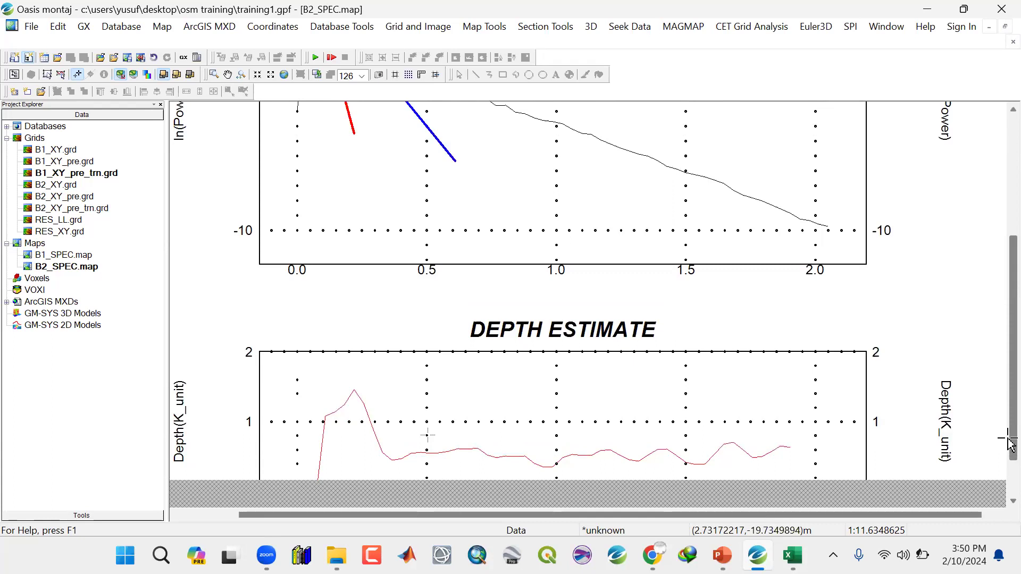
left_click_drag(1009, 439, 1009, 451)
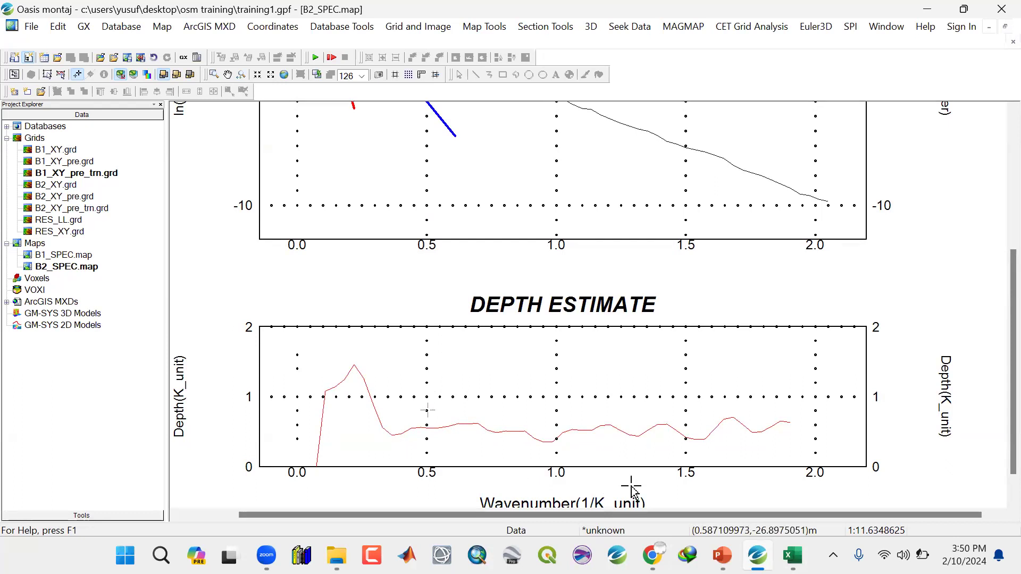
key("alt+Tab")
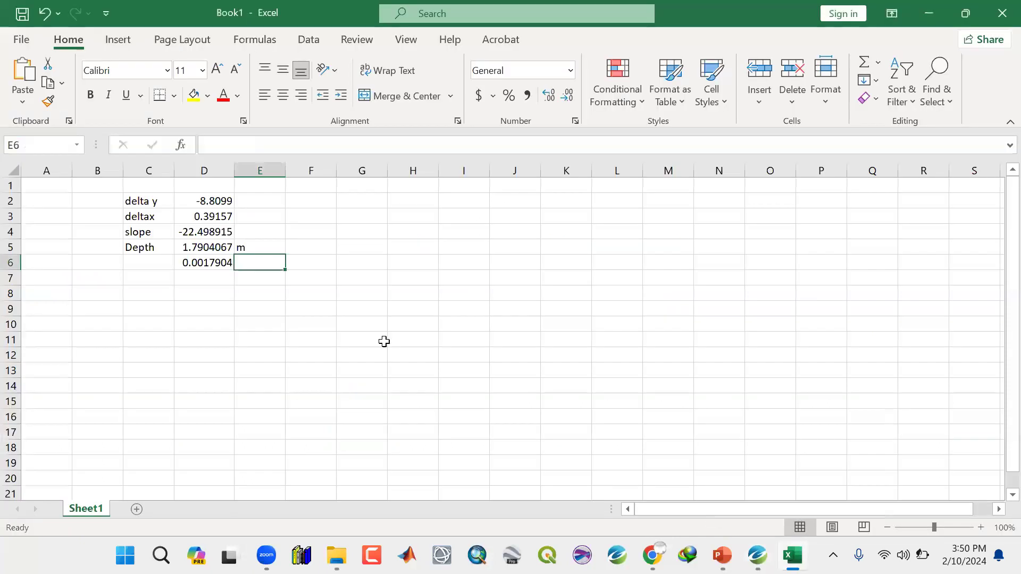
left_click(928, 12)
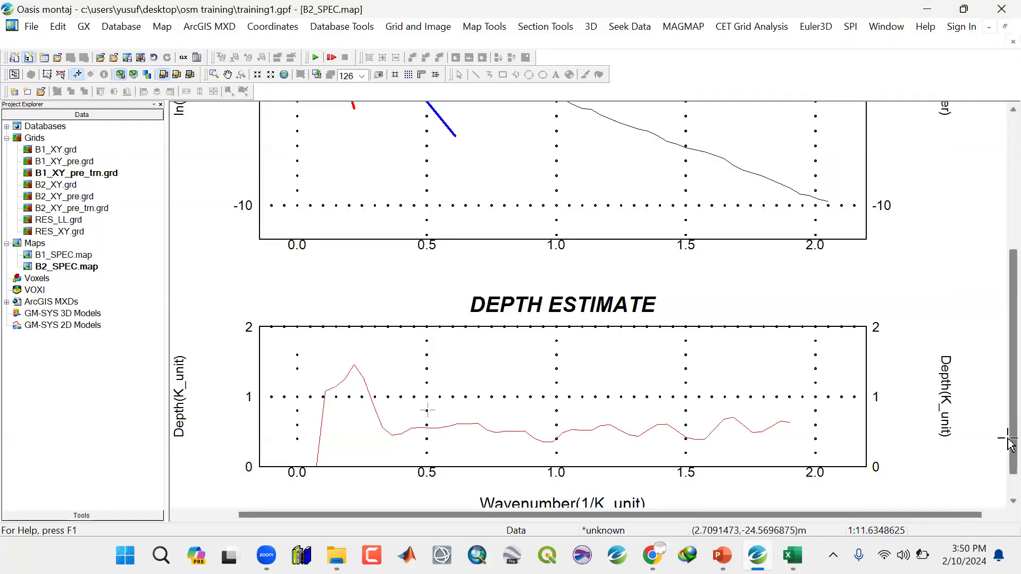
mouse_move(1010, 446)
left_mouse_down()
mouse_move(1008, 302)
mouse_move(1008, 373)
mouse_move(1008, 343)
left_mouse_up()
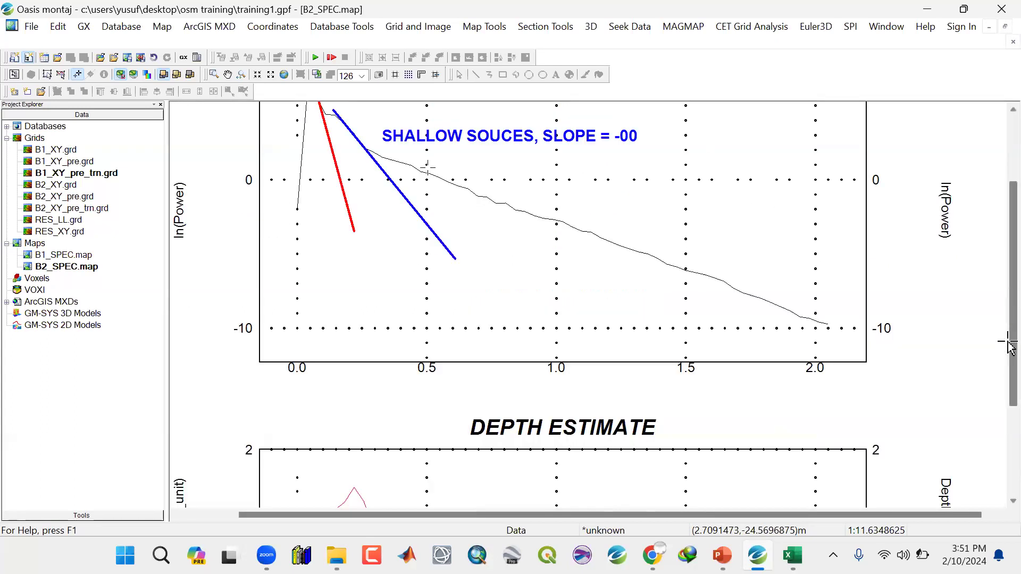
Make Base the active view of the B2 spectrum map and bring up the Depth Estimate plot.
right_click(220, 222)
mouse_move(258, 202)
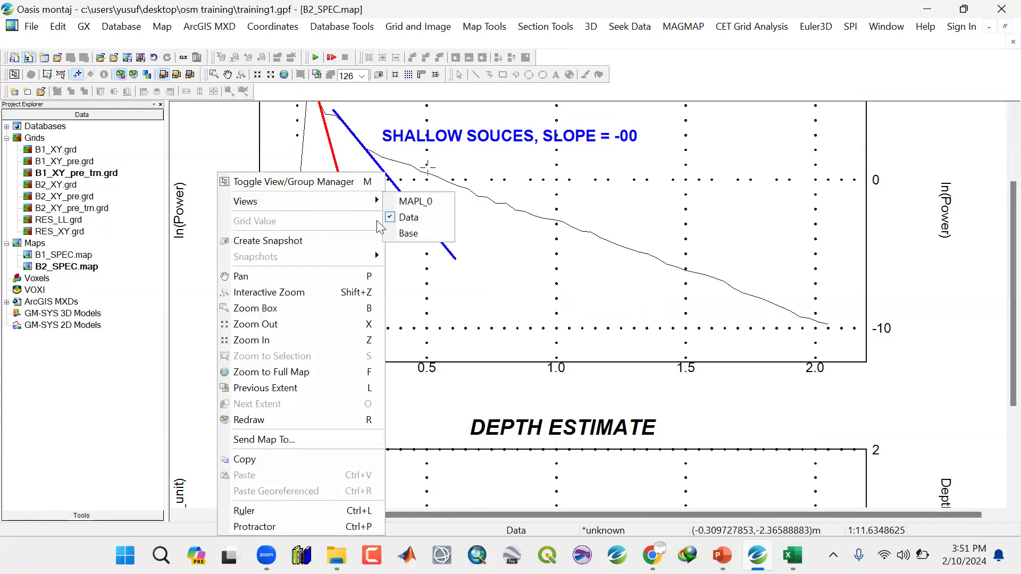
left_click(419, 234)
scroll(658, 346, "down", 5)
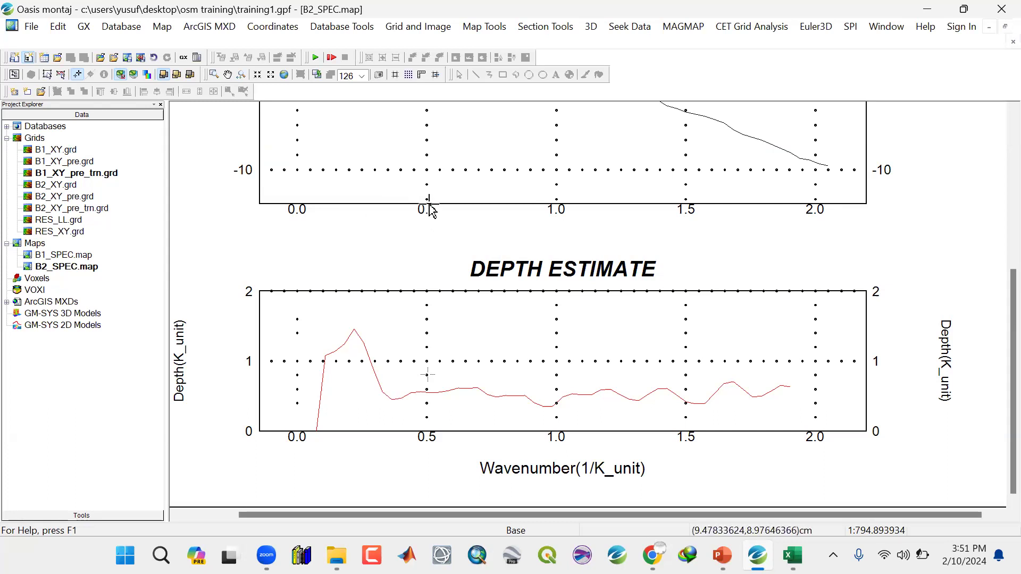
Make MAPL_0 the active view of the B2 spectrum map and examine the Depth Estimate plot.
right_click(221, 216)
mouse_move(272, 200)
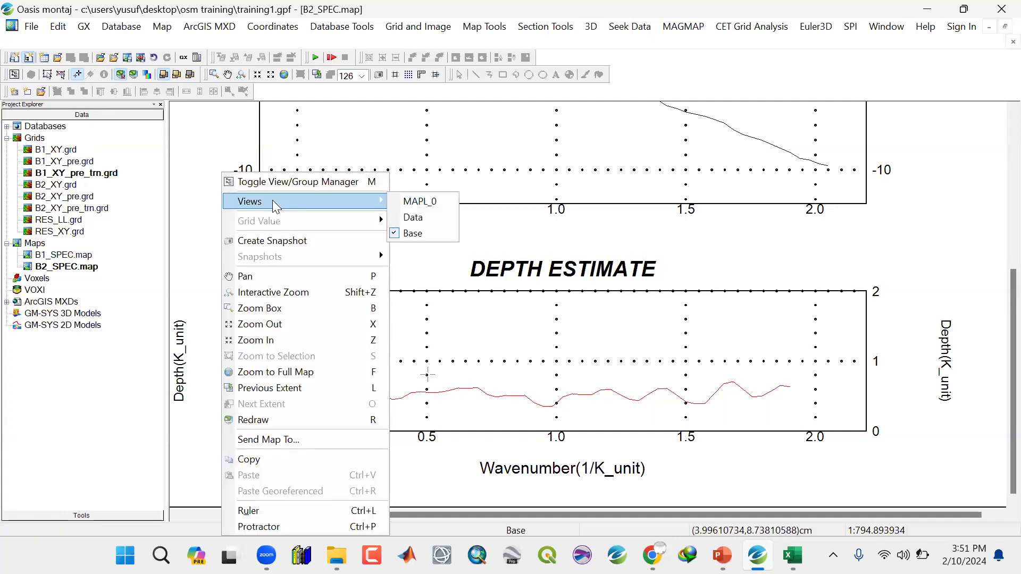
left_click(403, 204)
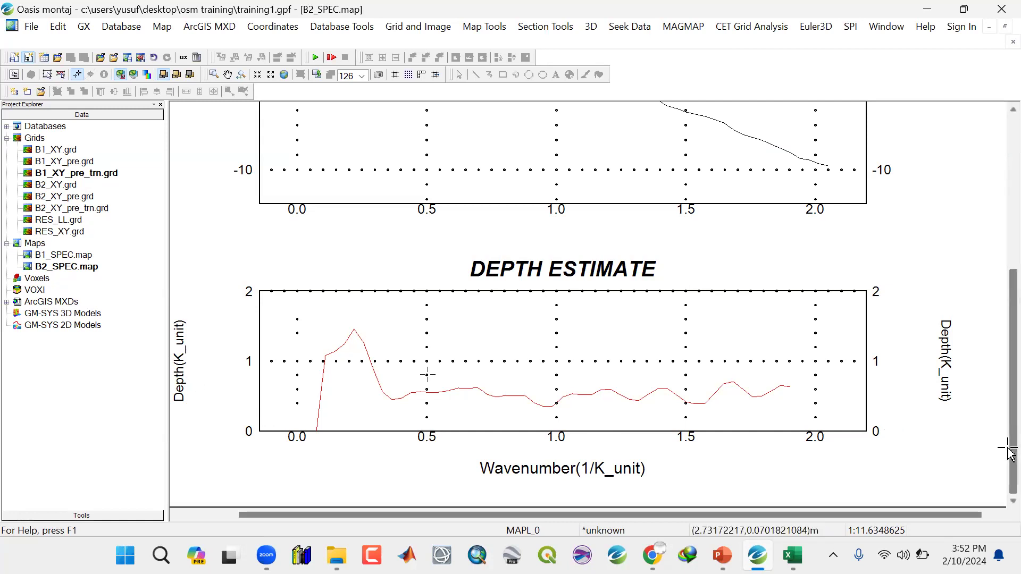
scroll(1010, 451, "down", 1)
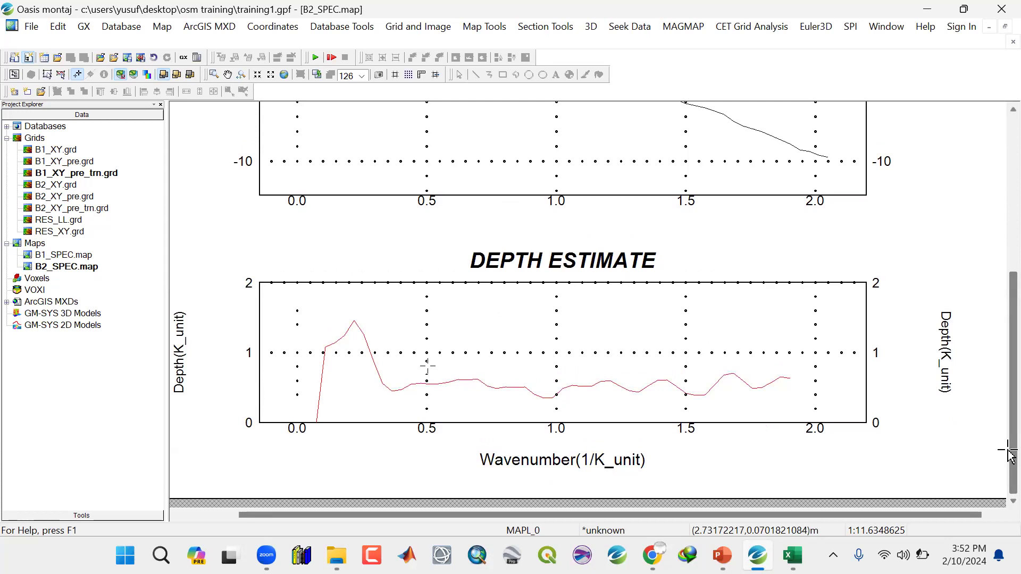
Compare the B2 Depth Estimate plot's axis units with the depth calculated in Excel, and bring the B2 power spectrum back into view.
scroll(1010, 456, "up", 1)
mouse_move(1009, 451)
left_mouse_down()
mouse_move(1009, 439)
mouse_move(1009, 456)
left_mouse_up()
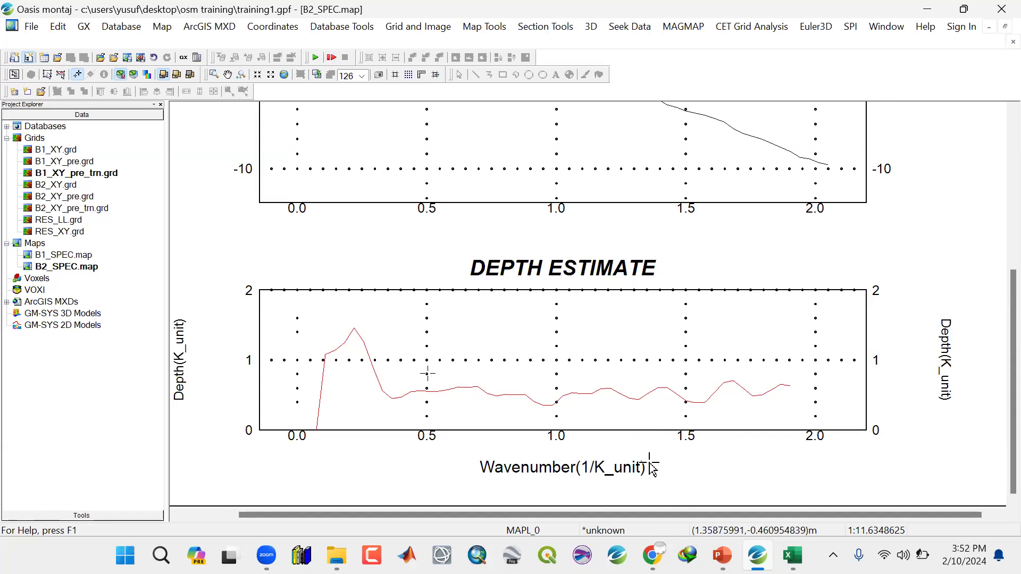
left_click(792, 555)
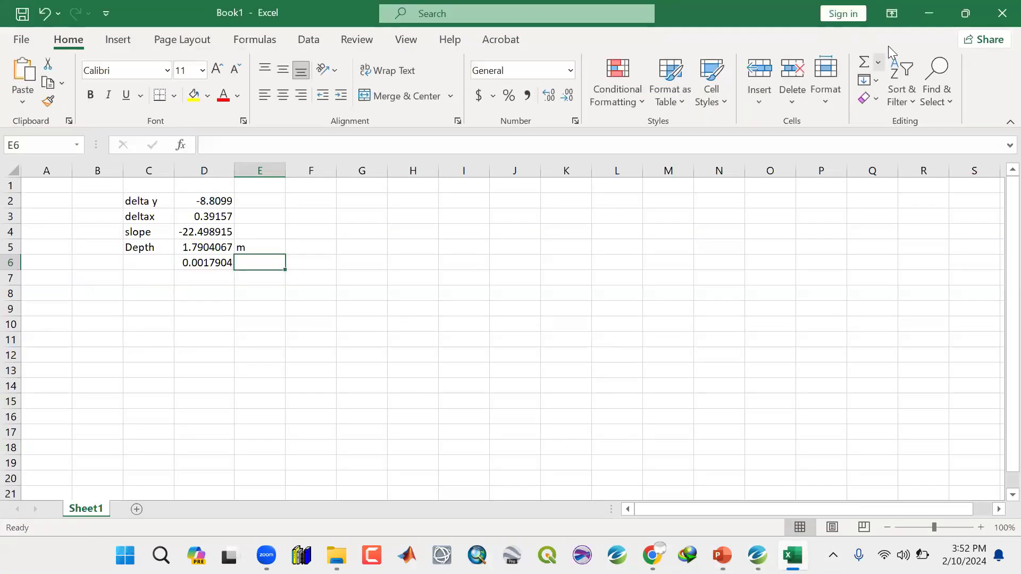
left_click(938, 7)
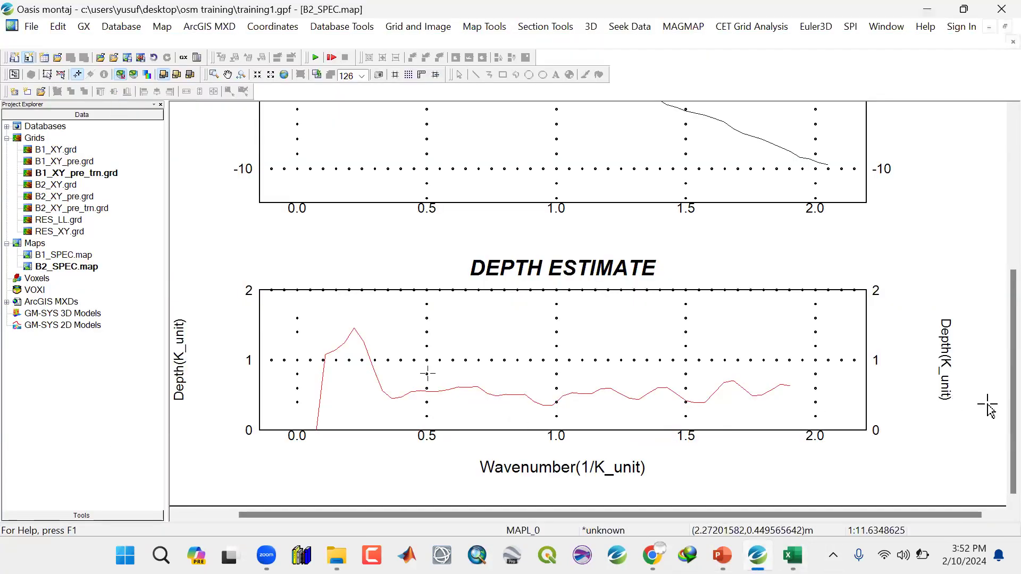
left_click_drag(1008, 393, 1009, 431)
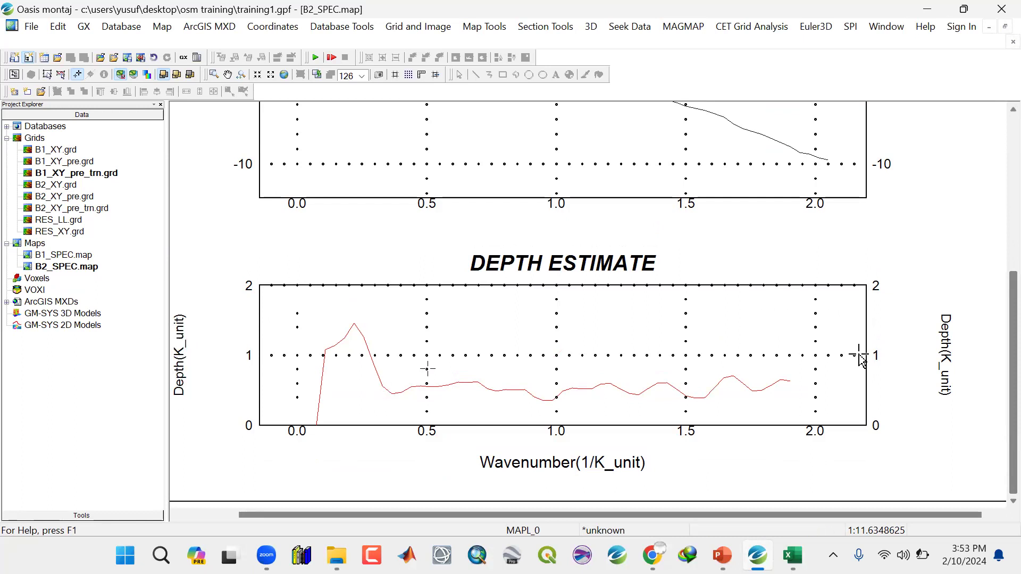
left_click_drag(1010, 378, 1010, 295)
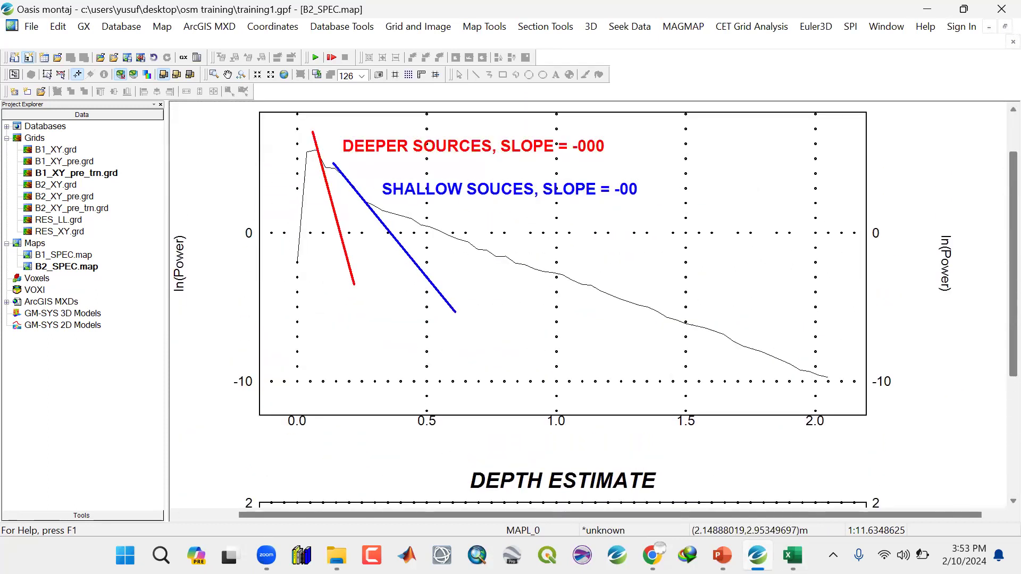
Switch to Excel and compare the calculated depth in D5 with the divided depth in D6.
left_click(792, 556)
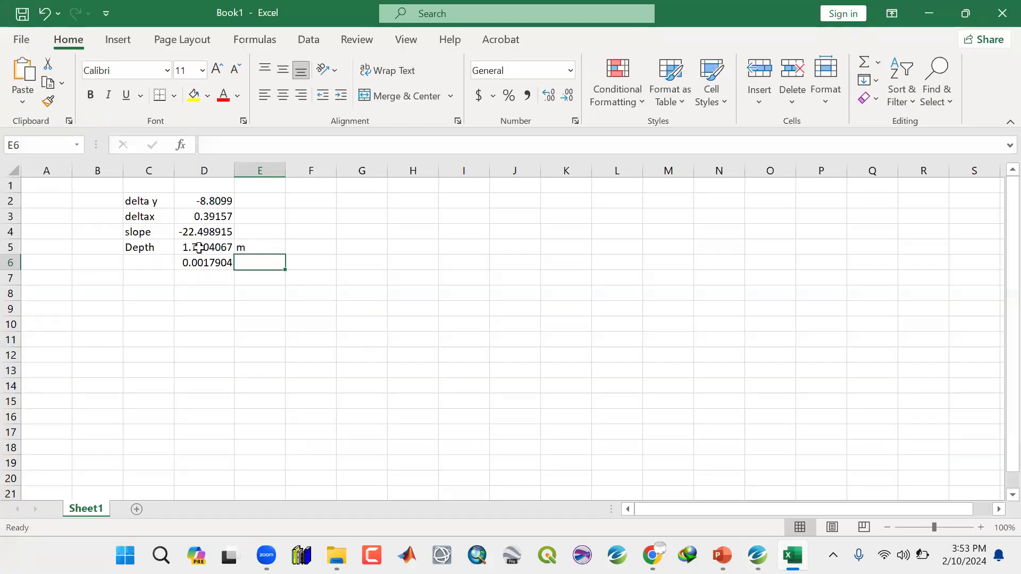
left_click(199, 249)
left_click(200, 263)
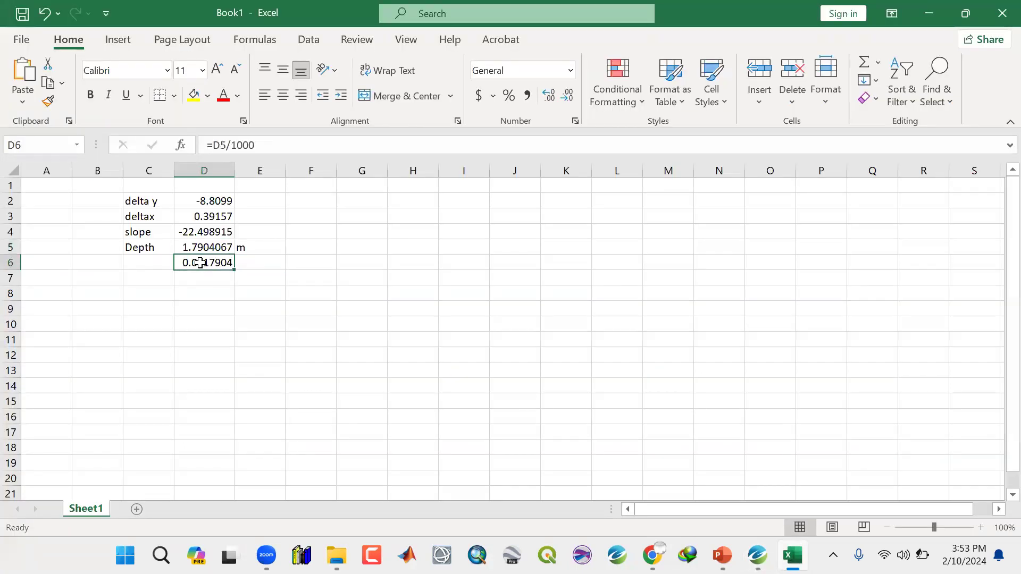
left_click(205, 247)
left_click(201, 266)
left_click(202, 312)
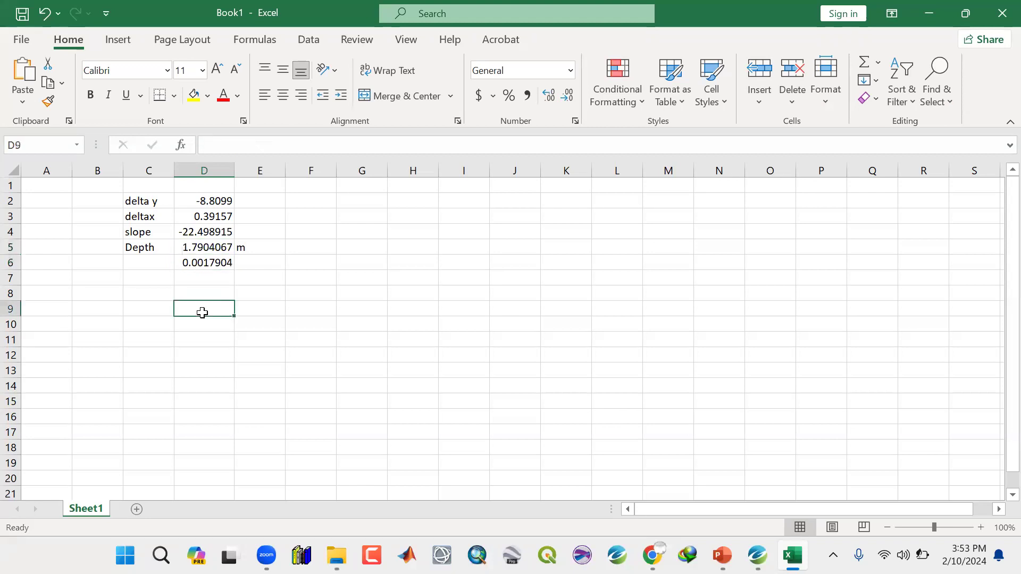
left_click(201, 253)
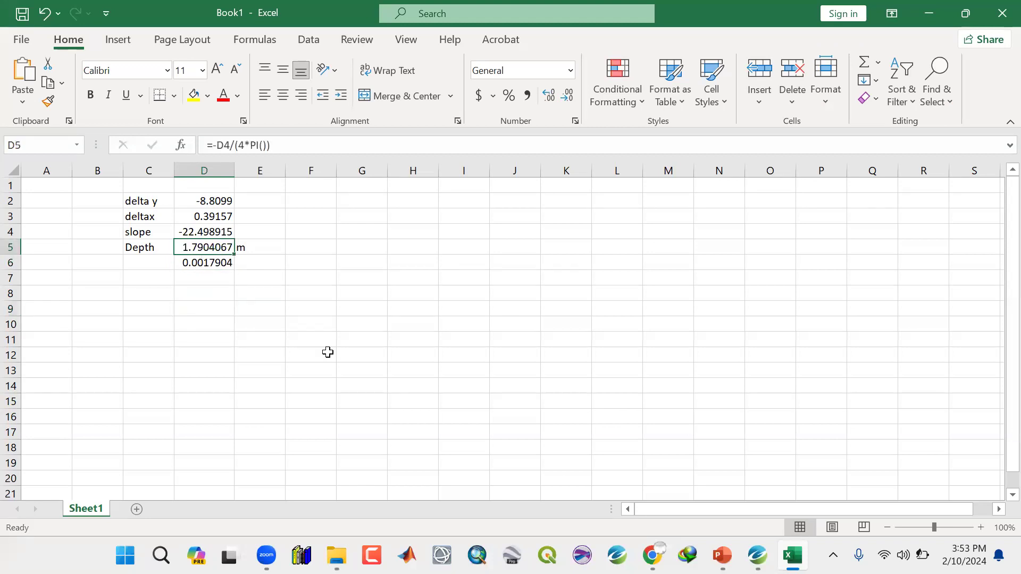
Switch to Oasis montaj and display the RES_XY grid to examine it.
left_click(757, 555)
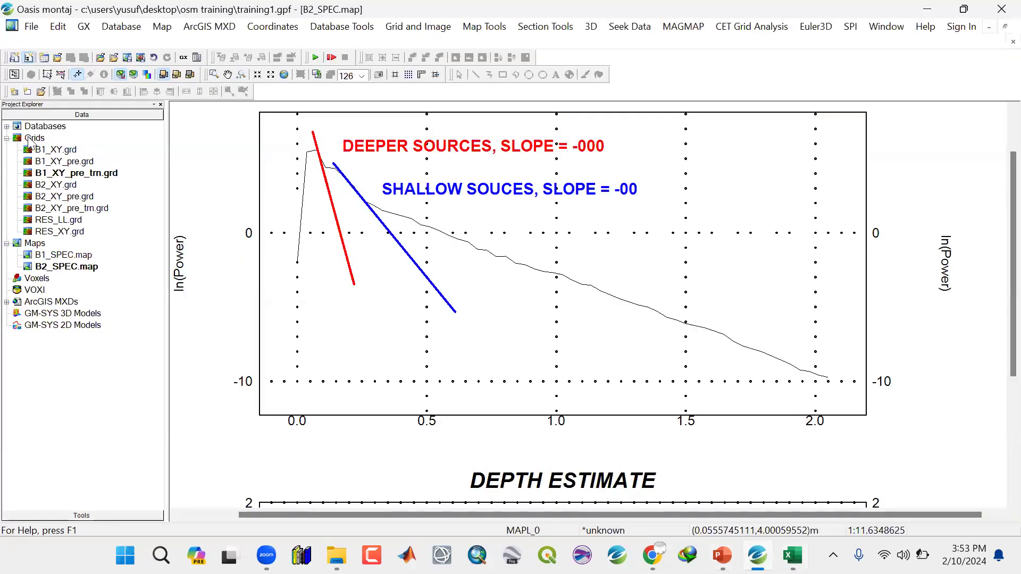
double_click(64, 232)
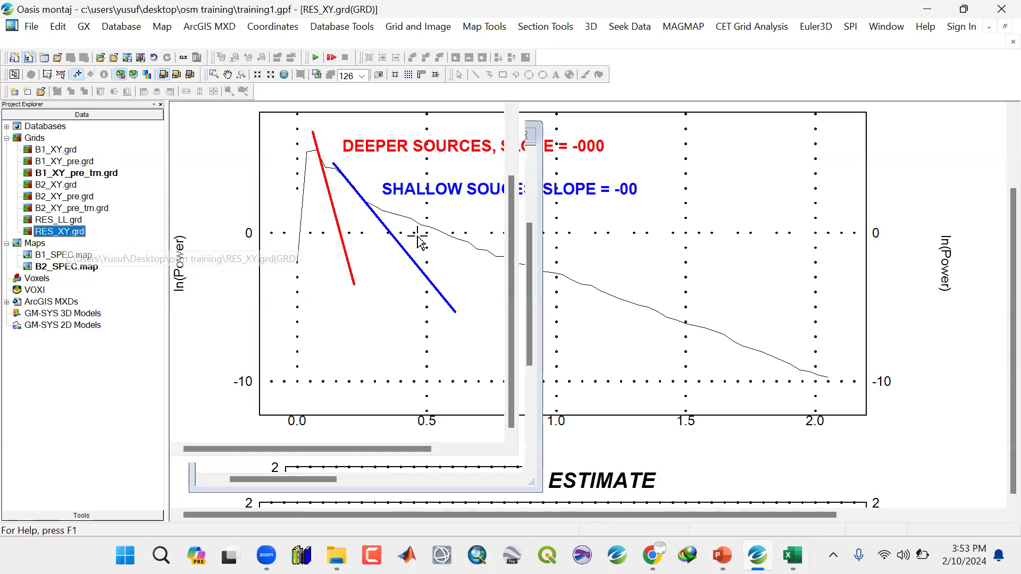
mouse_move(1009, 225)
left_mouse_down()
mouse_move(1009, 207)
mouse_move(1009, 244)
mouse_move(1009, 215)
left_mouse_up()
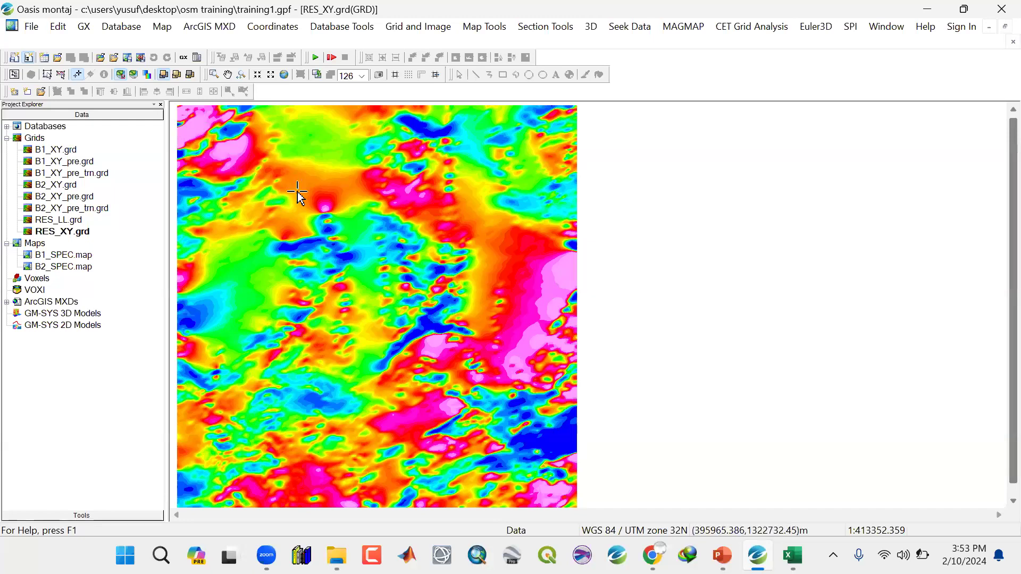
Return to Excel and recheck the depth formulas in D5 and D6 against each other.
left_click(928, 11)
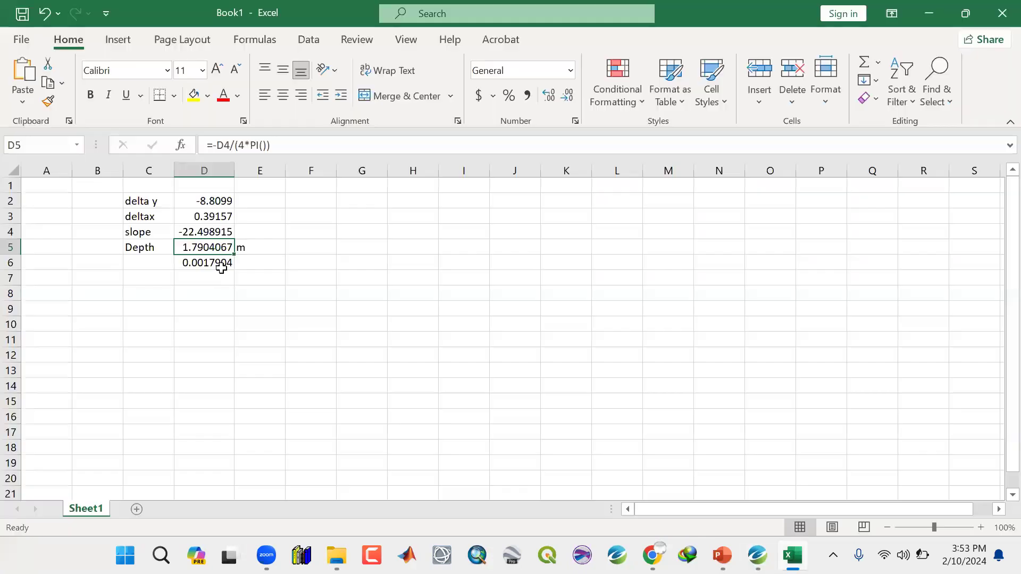
left_click(219, 265)
left_click(209, 248)
left_click(203, 267)
left_click(204, 246)
left_click(202, 265)
Switch to Oasis montaj and examine the B1_XY, B2_XY and RES_XY grids one after another.
left_click(757, 555)
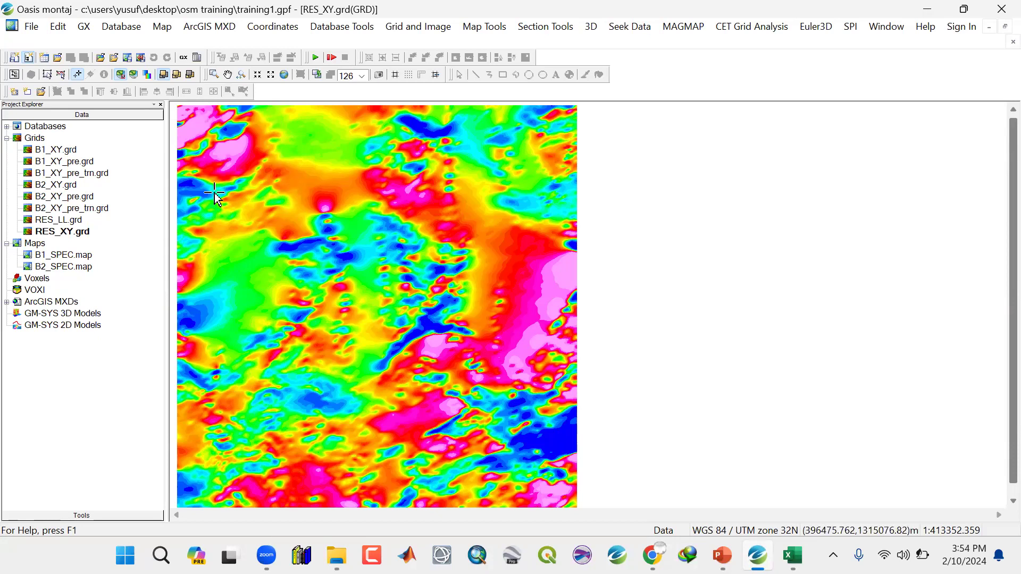
double_click(55, 151)
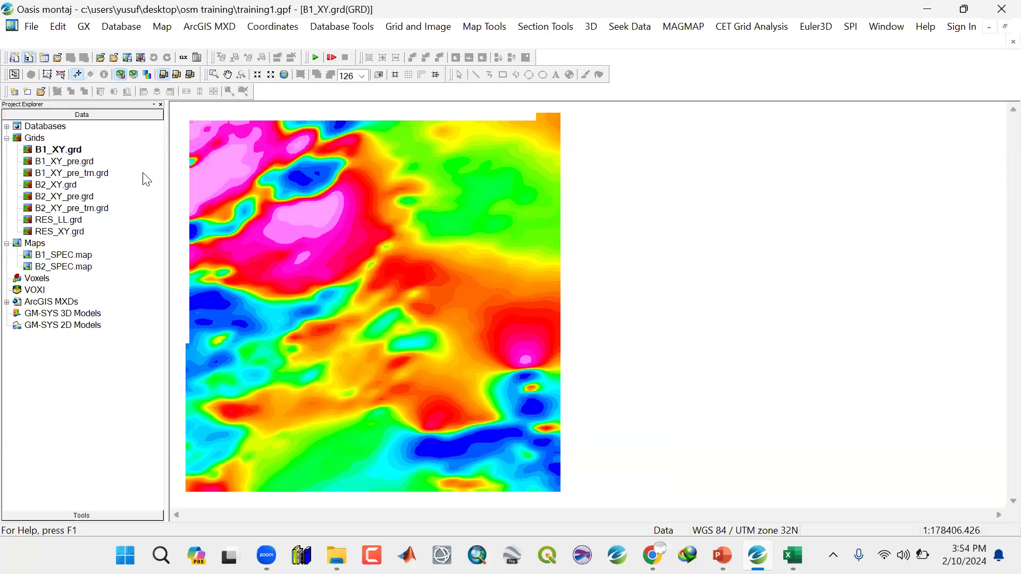
double_click(60, 186)
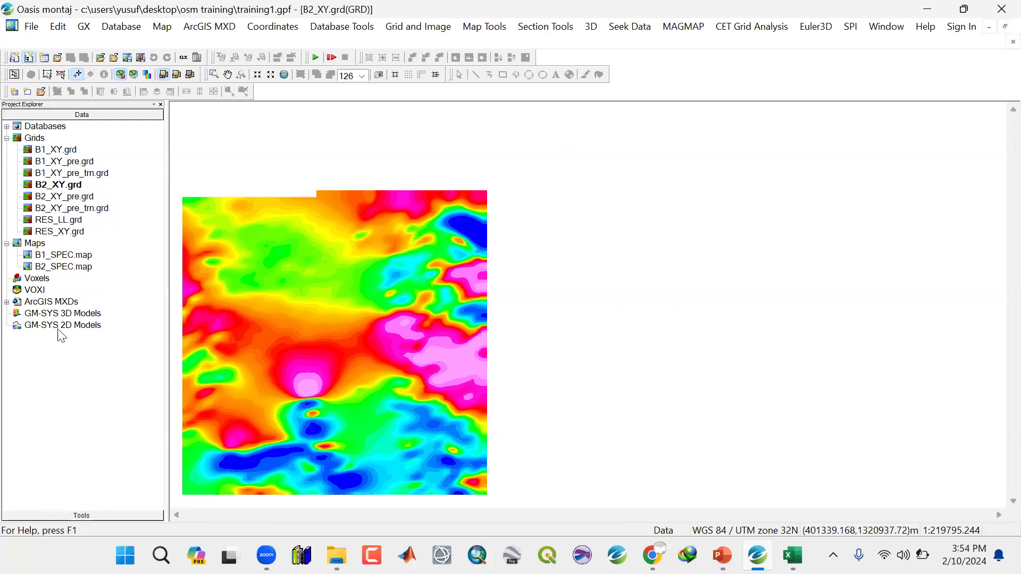
double_click(54, 231)
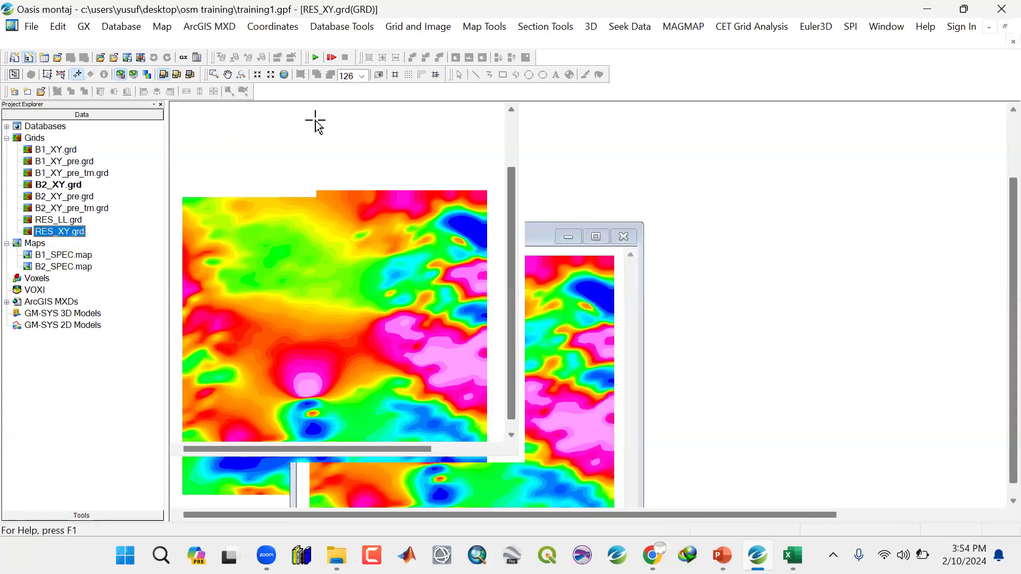
left_click(304, 175)
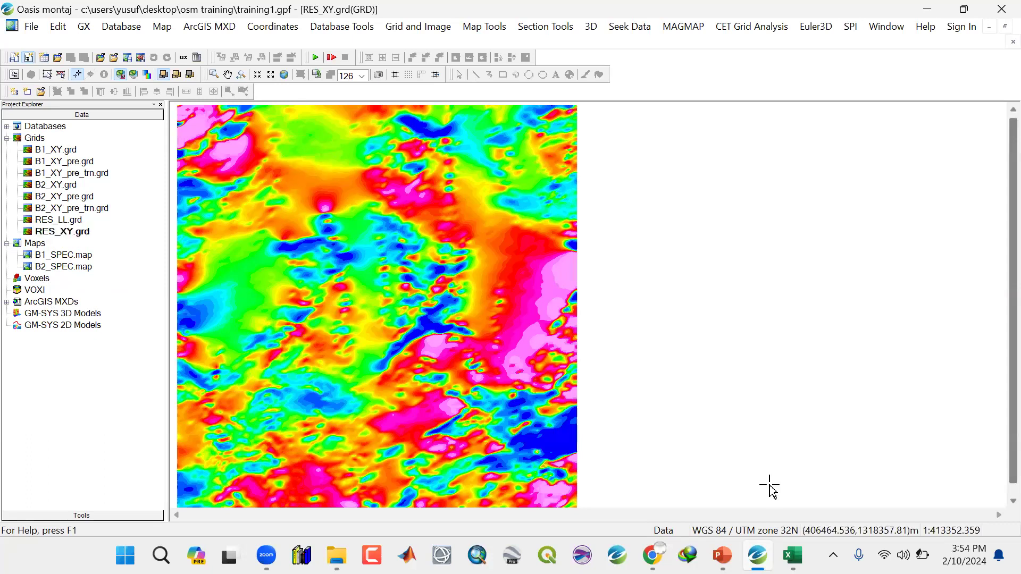
mouse_move(792, 554)
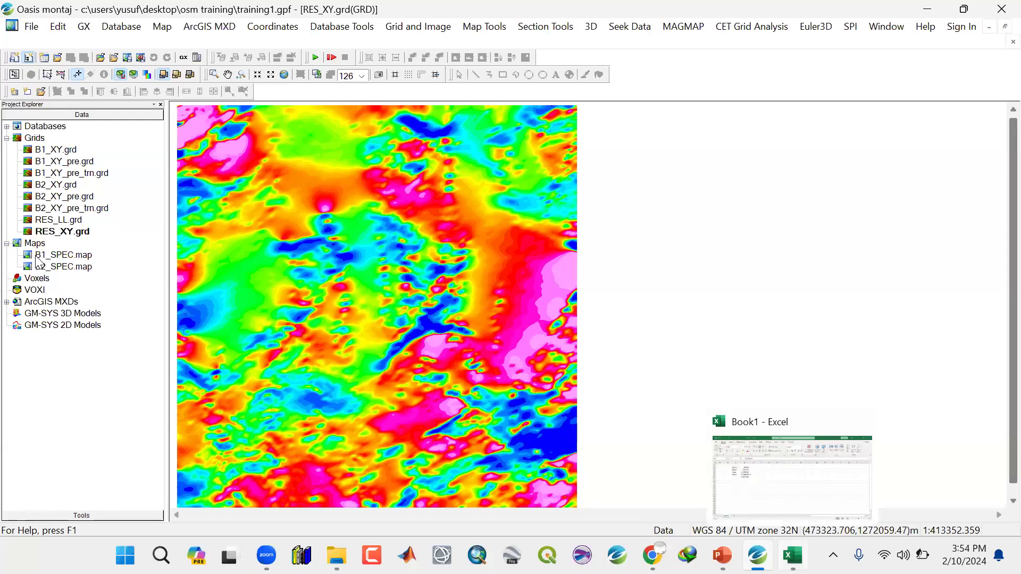
Add the SPI_XY grid from the OSM Training folder to the project.
right_click(41, 139)
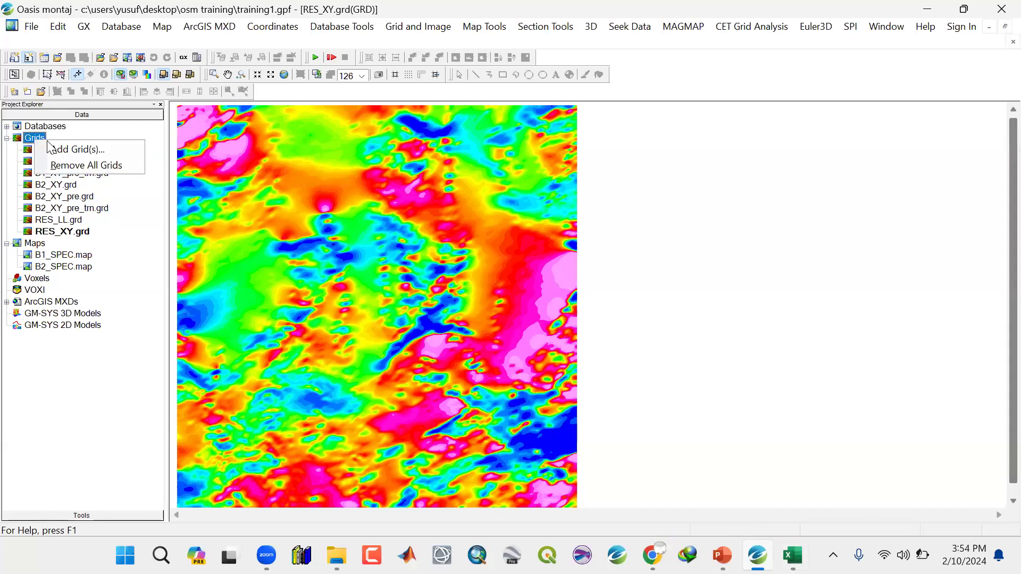
left_click(51, 145)
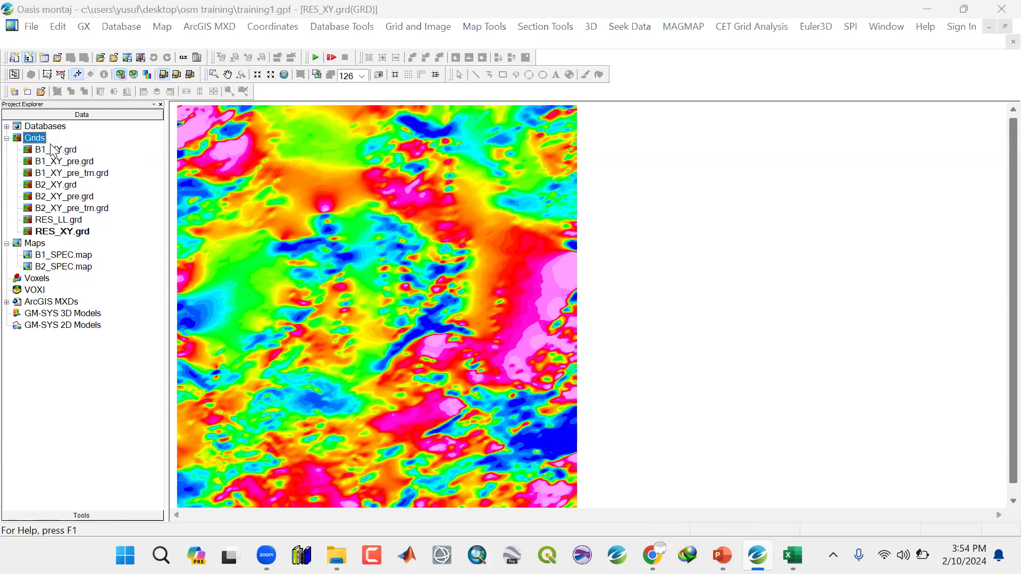
scroll(330, 276, "down", 4)
scroll(301, 299, "down", 5)
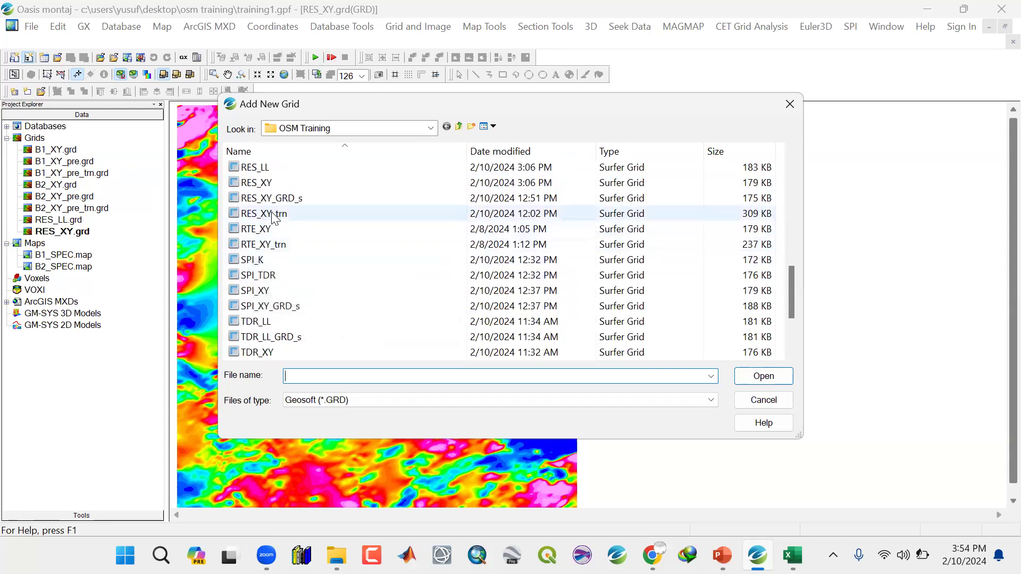
scroll(281, 264, "down", 1)
left_click(264, 245)
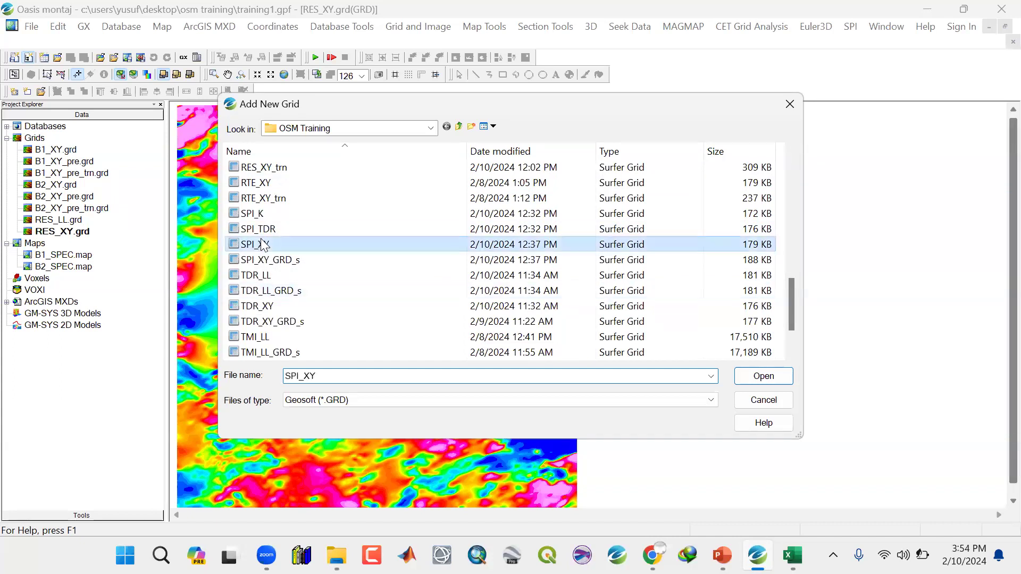
left_click(756, 376)
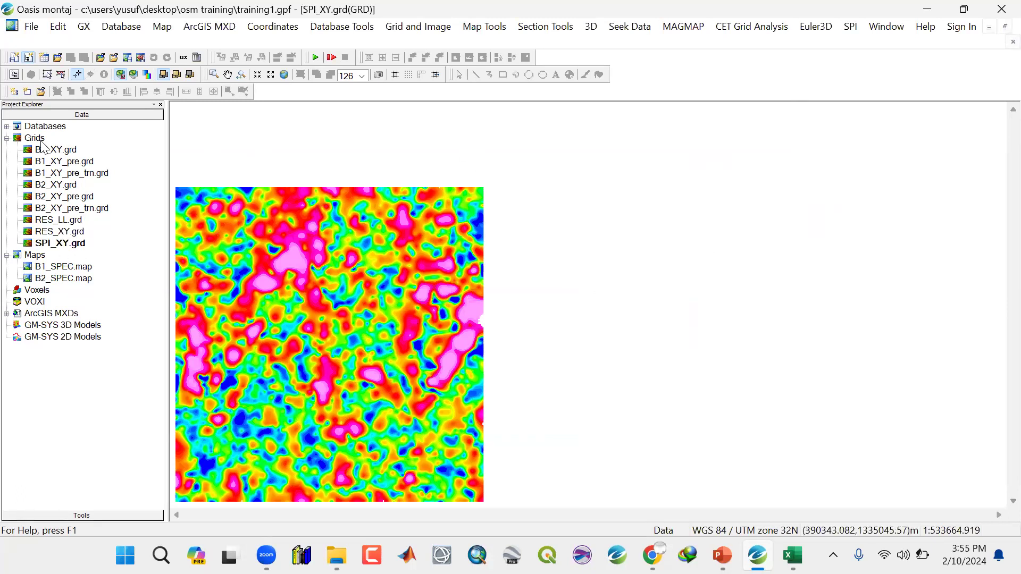
Bring up the B1_SPEC map and the B2_SPEC map to review their spectra.
double_click(64, 269)
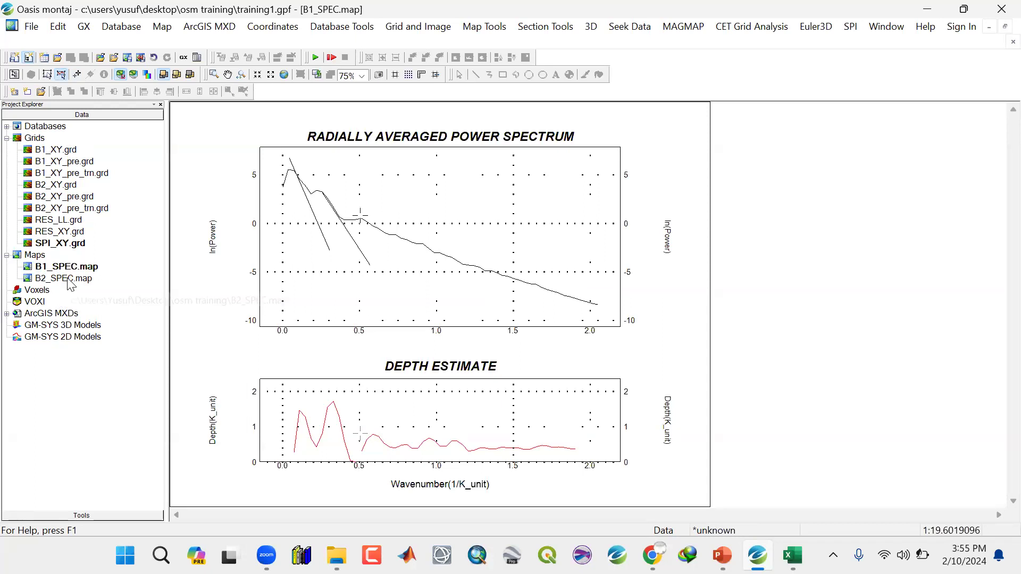
double_click(63, 278)
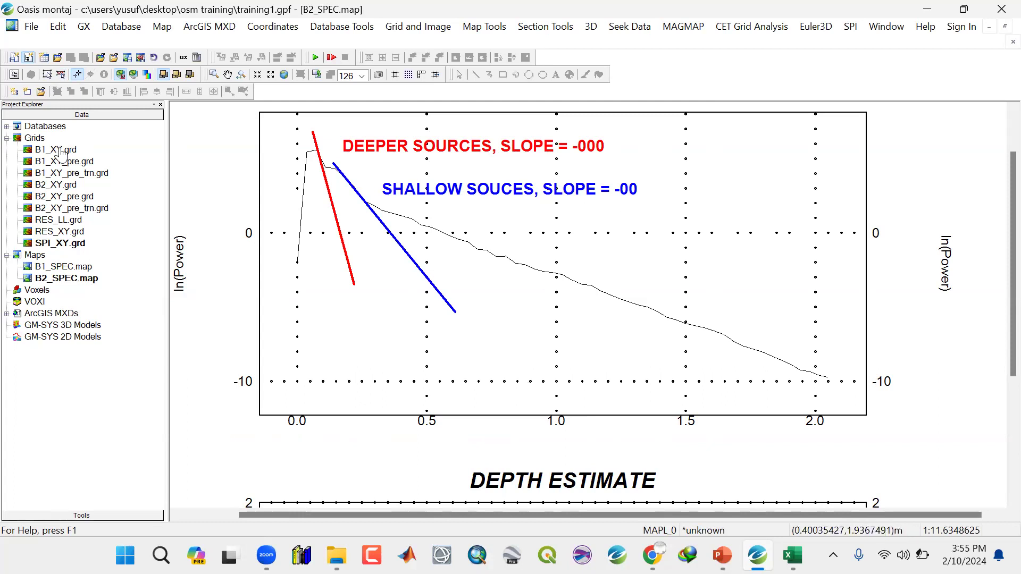
Switch to File Explorer and open the Spectral Analysis B1 image from the Desktop's Resources > AeroMagnetic folder.
key("alt+Tab")
left_click(68, 202)
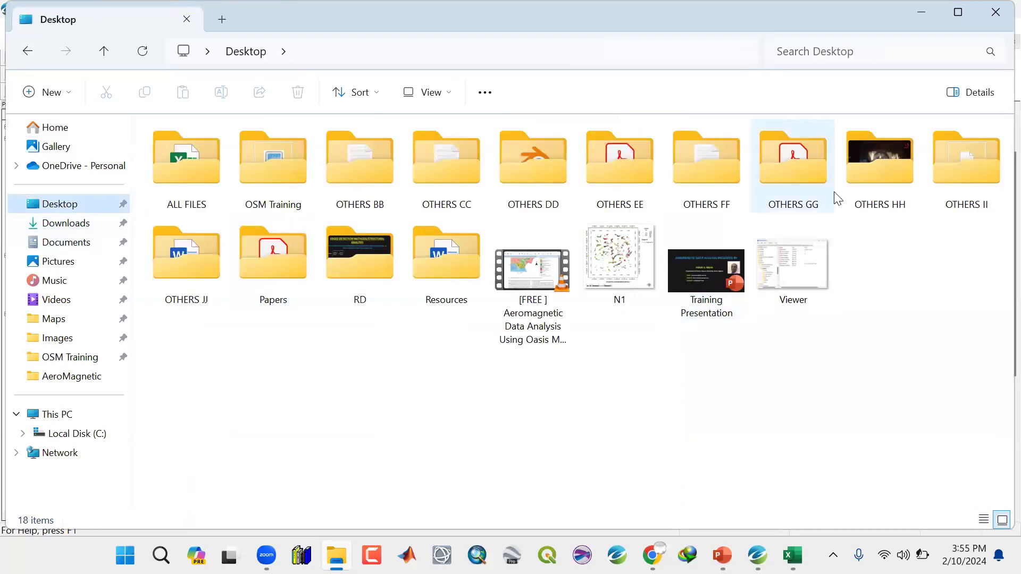
double_click(452, 270)
double_click(182, 153)
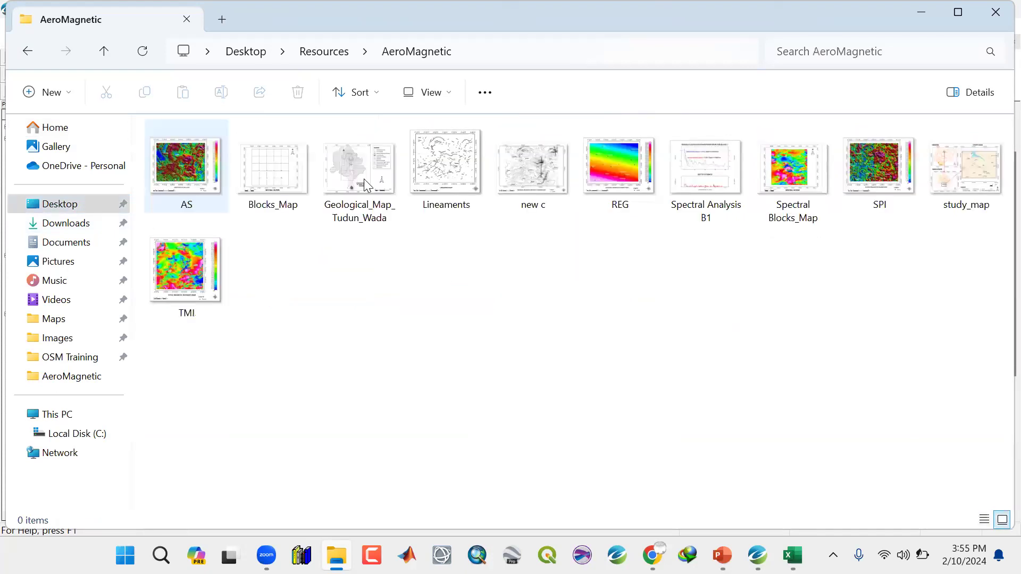
left_click(680, 166)
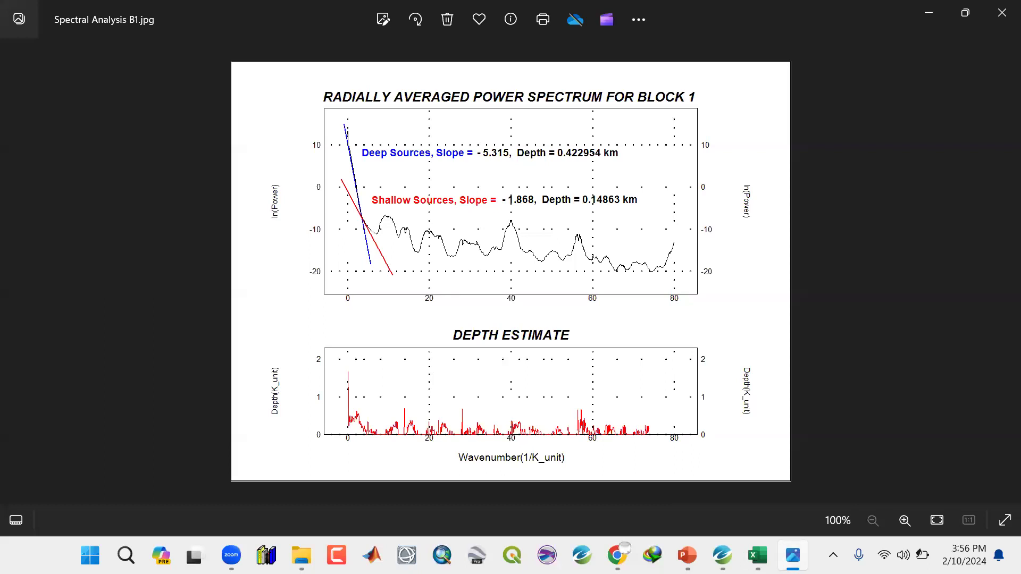
Compare the B2 Depth Estimate plot in Oasis montaj with the slopes and depths in the Spectral Analysis B1 image.
left_click(792, 555)
left_click(722, 556)
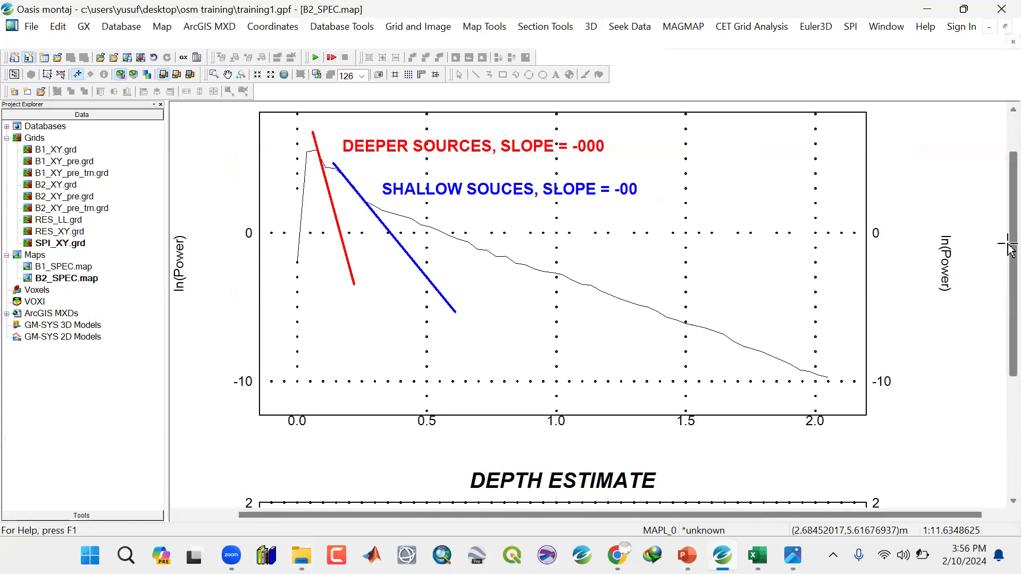
left_click_drag(1009, 256, 1010, 339)
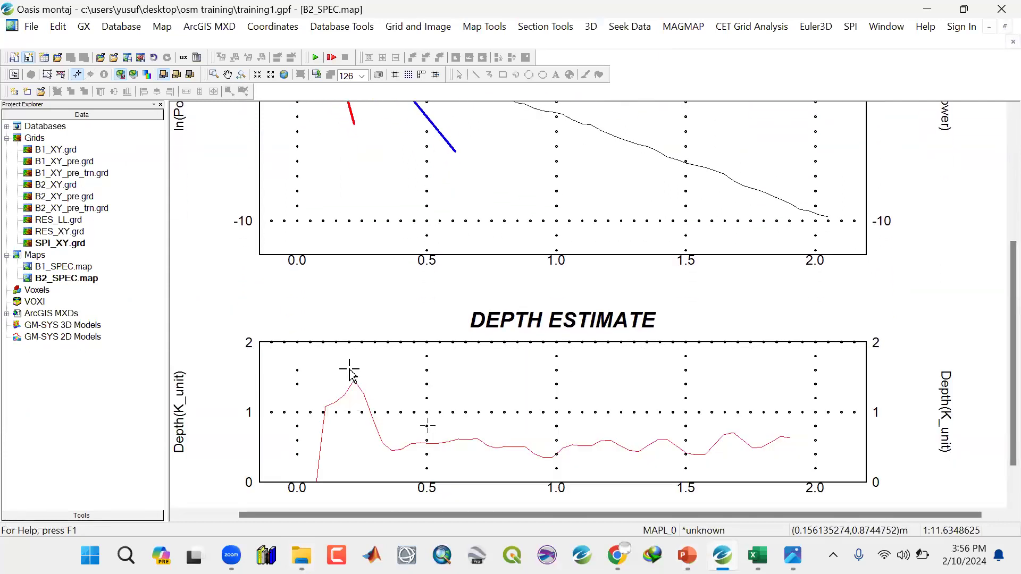
left_click(928, 6)
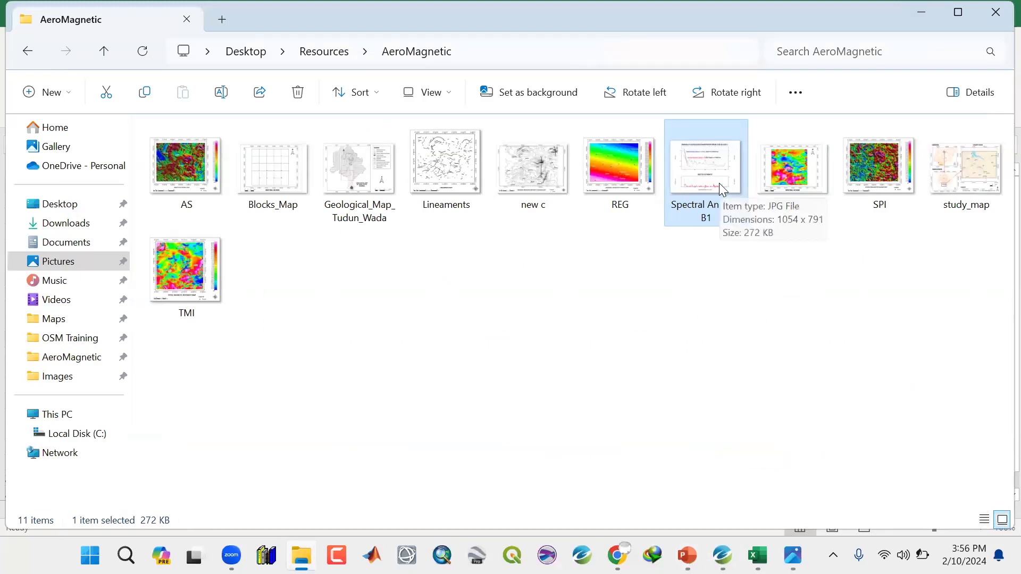
left_click(792, 556)
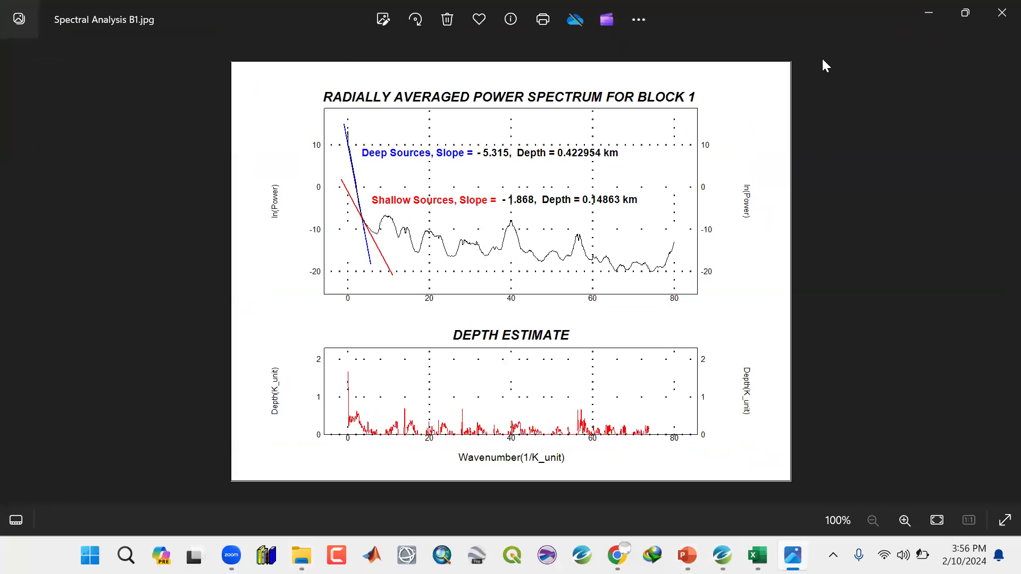
left_click(928, 15)
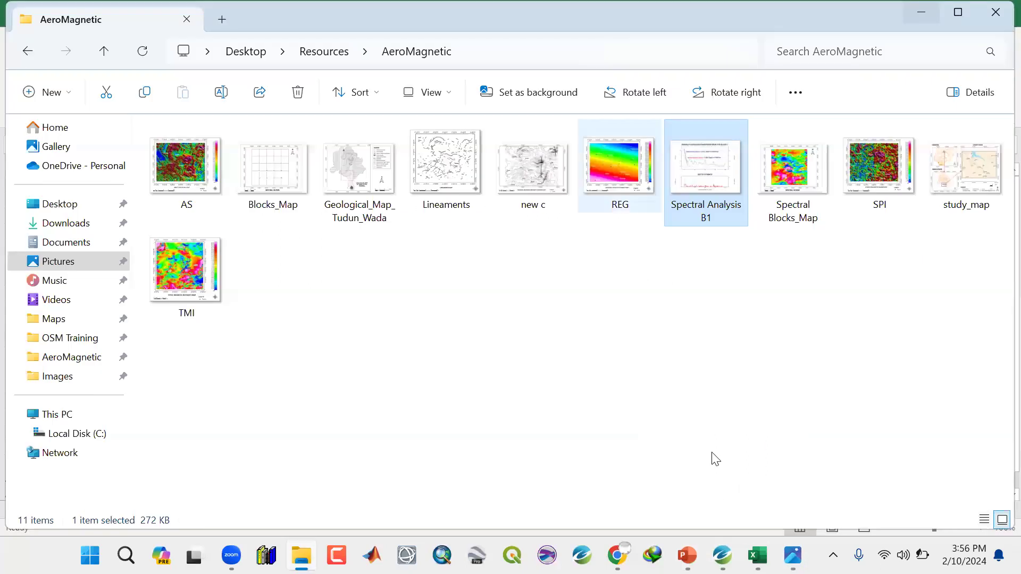
key("alt+Tab")
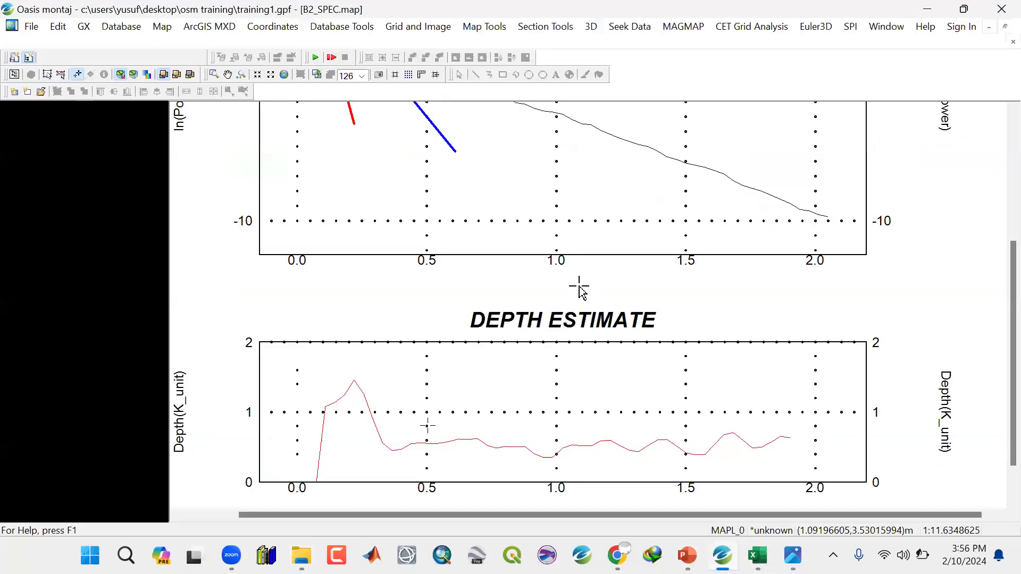
Fit the B2_SPEC map in view and change the spectrum title to RADIALLY AVERAGED POWER SPECTRUM FOR BLOCK 1.
left_click(284, 75)
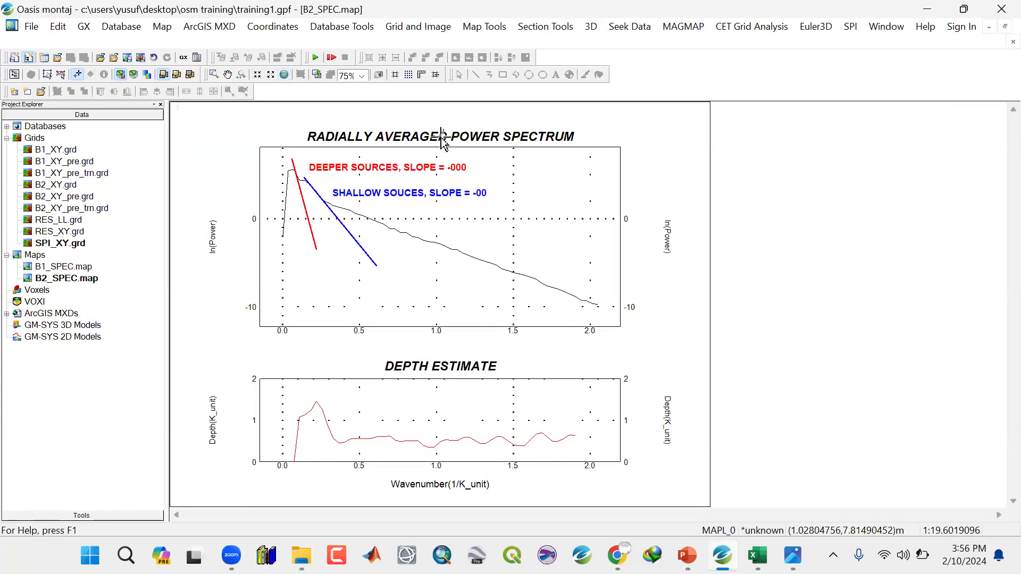
left_click(415, 131)
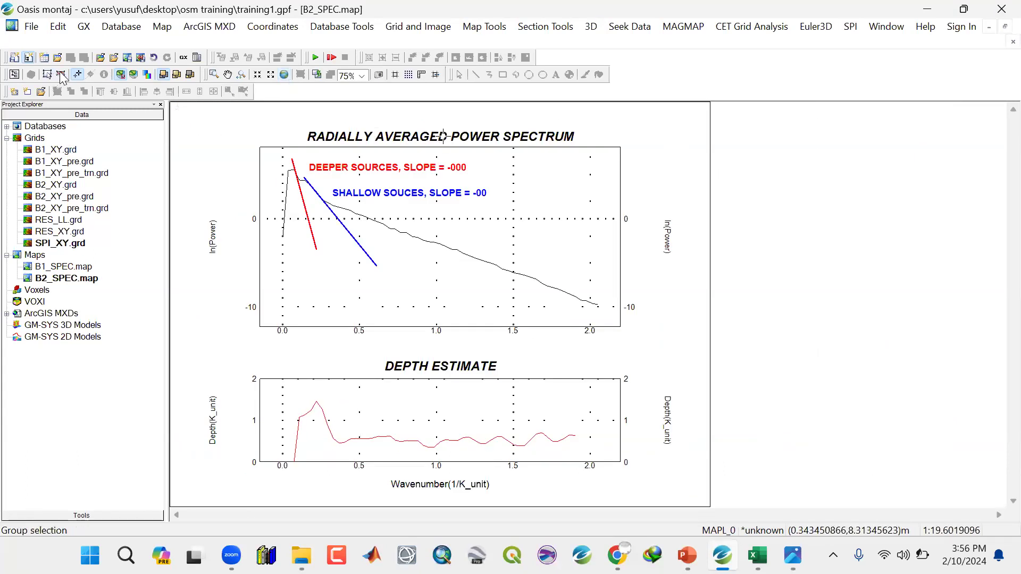
double_click(415, 133)
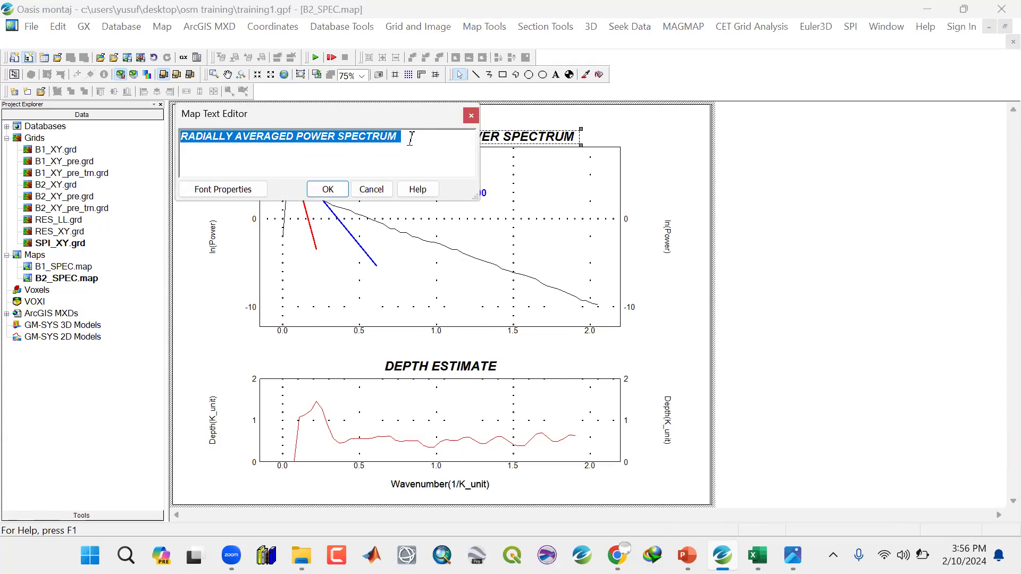
left_click(410, 137)
type("FOR BLOCK 1")
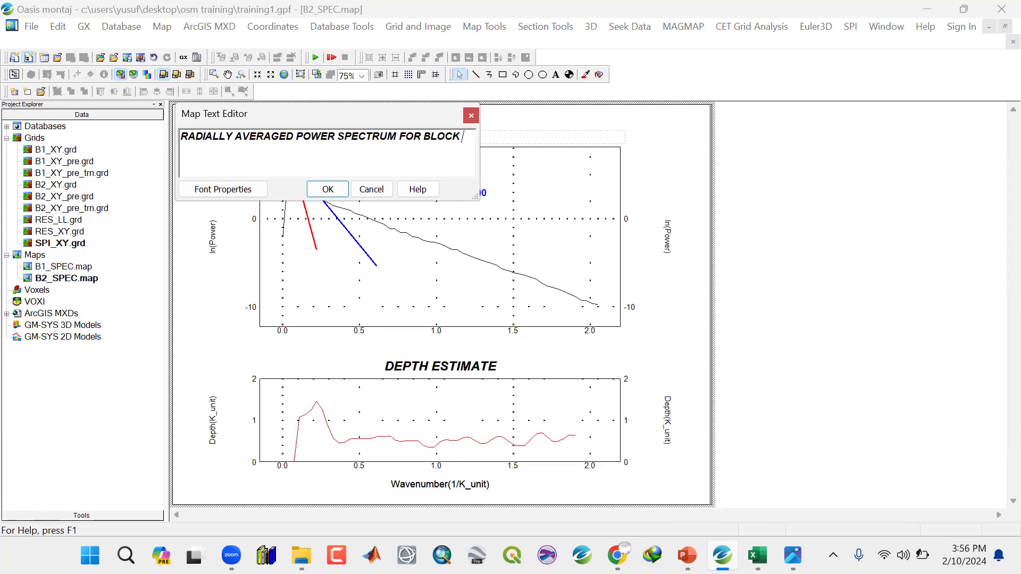
left_click(327, 189)
left_click(862, 251)
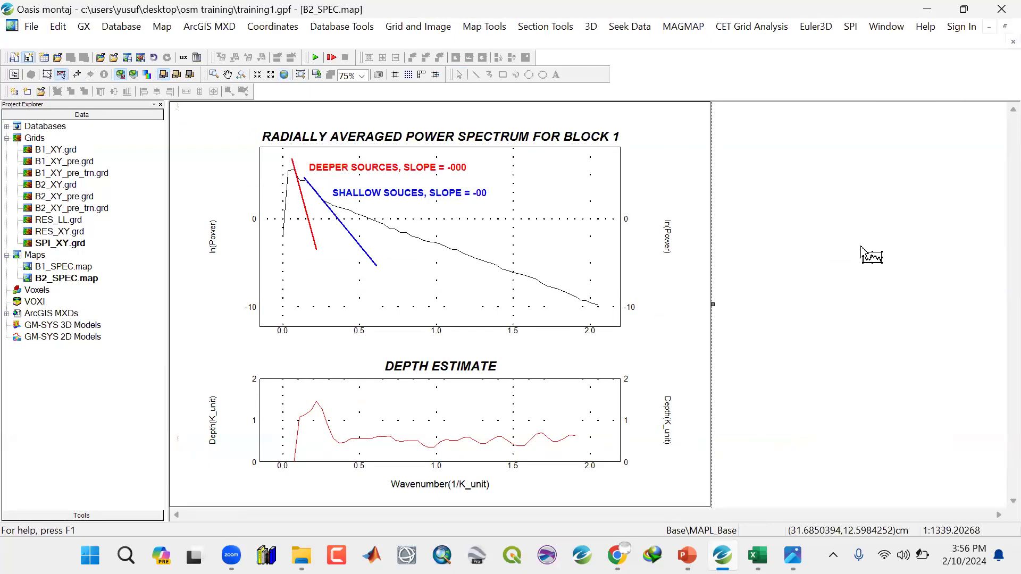
double_click(420, 168)
double_click(420, 169)
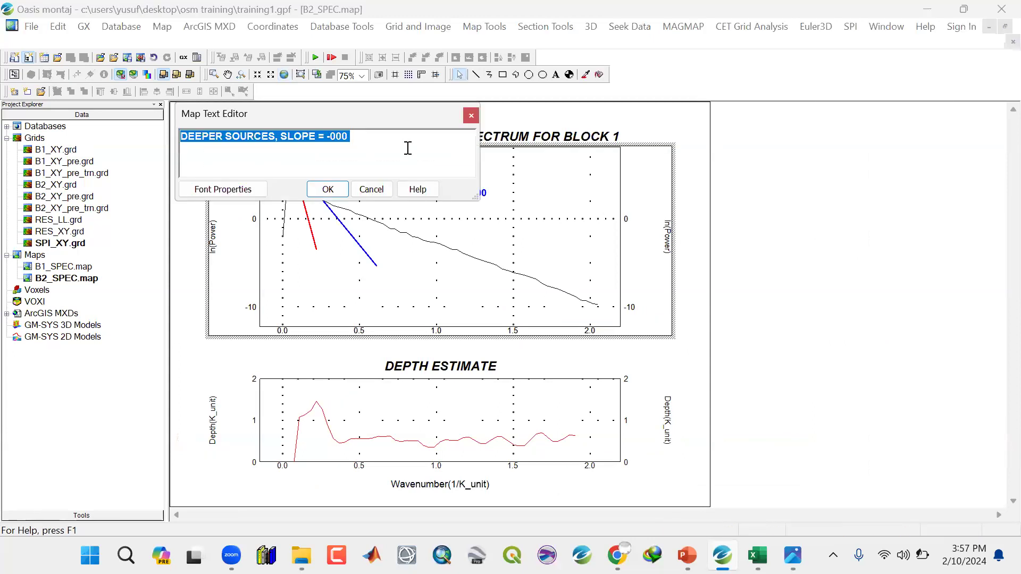
left_click(400, 135)
left_click(471, 115)
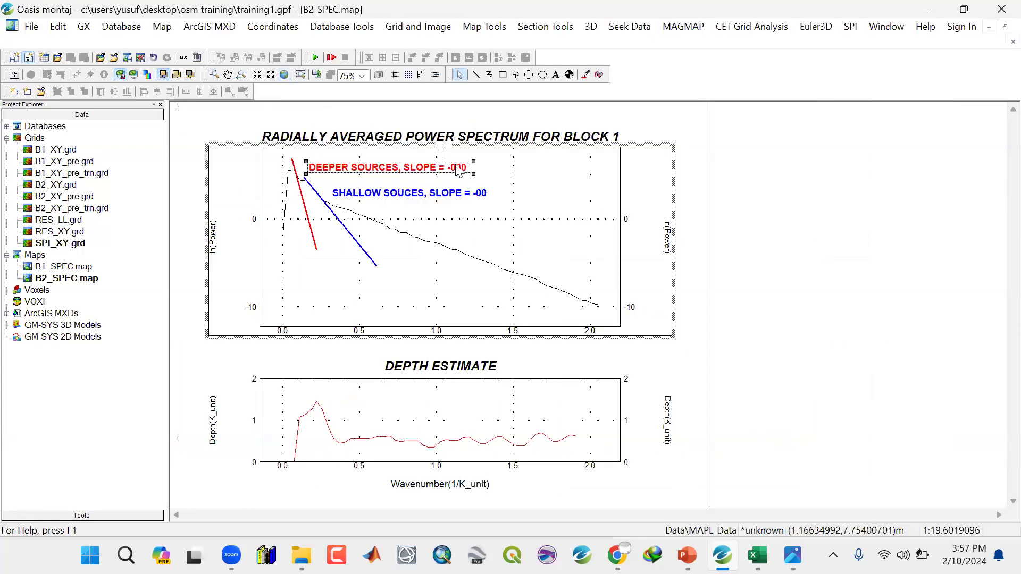
left_click(773, 238)
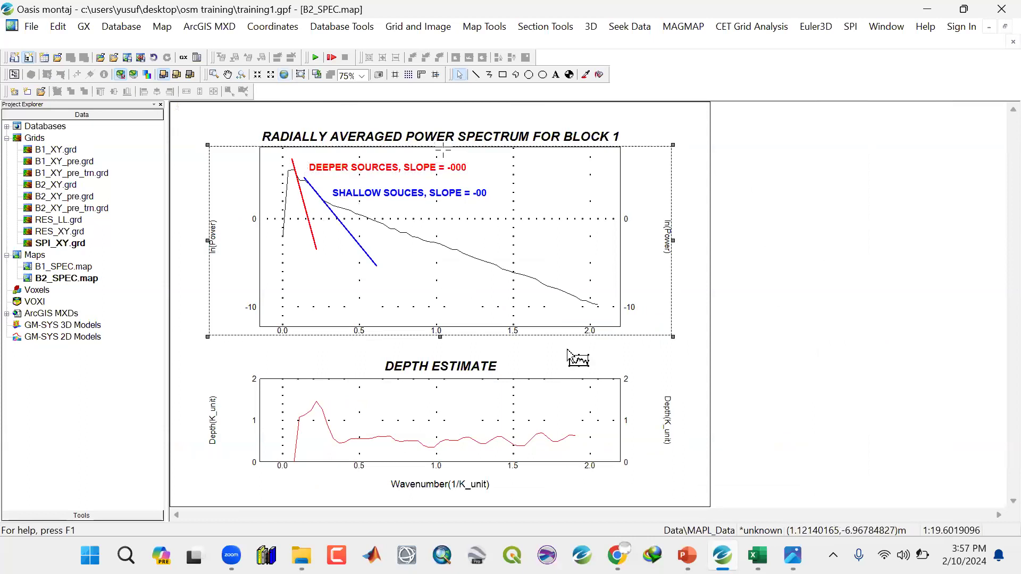
left_click(871, 293)
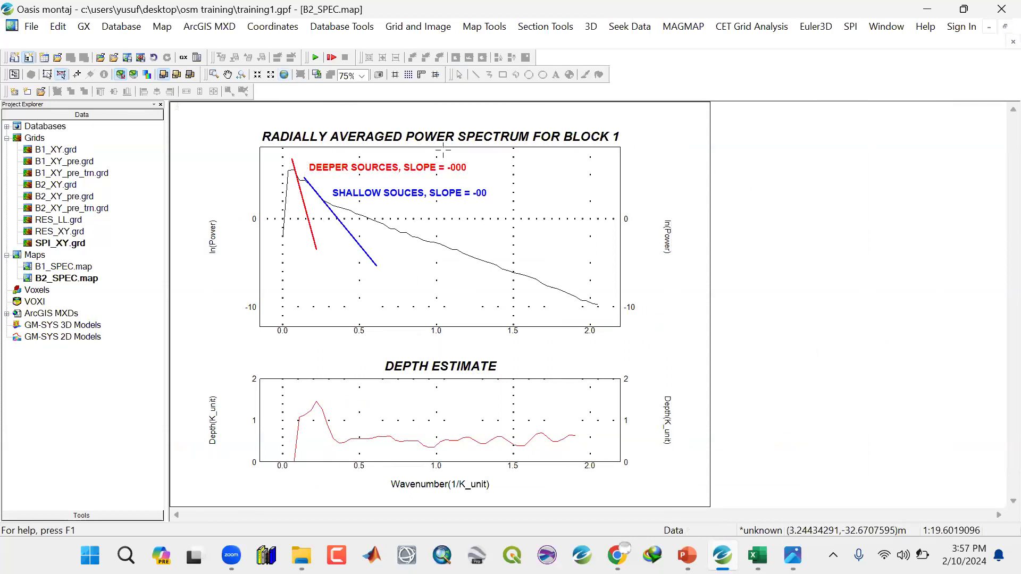
Compare the slopes and depths in the Spectral Analysis B1 image with the Excel depth calculation and the B2_SPEC map in Oasis montaj.
left_click(792, 555)
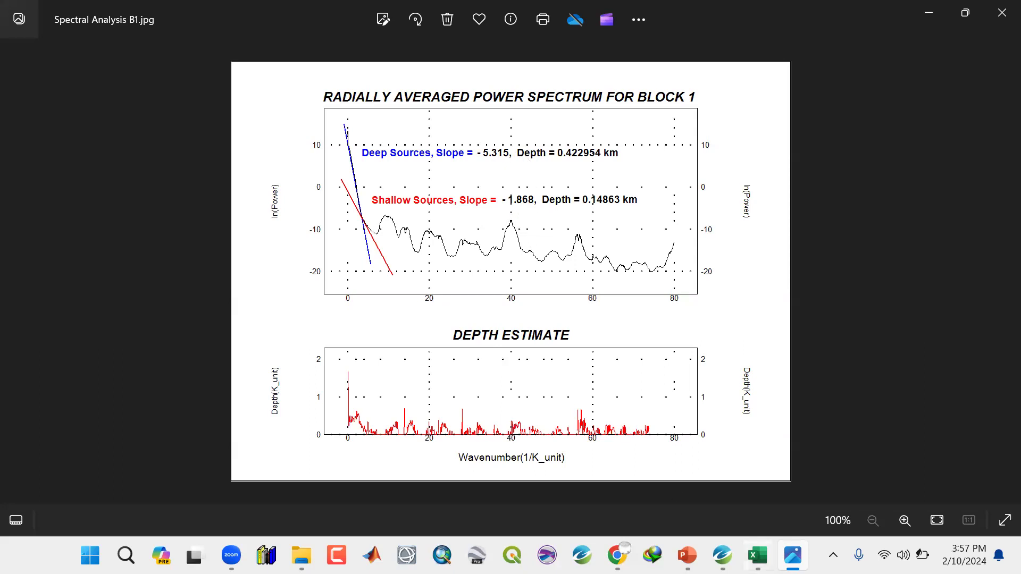
key("alt+Tab")
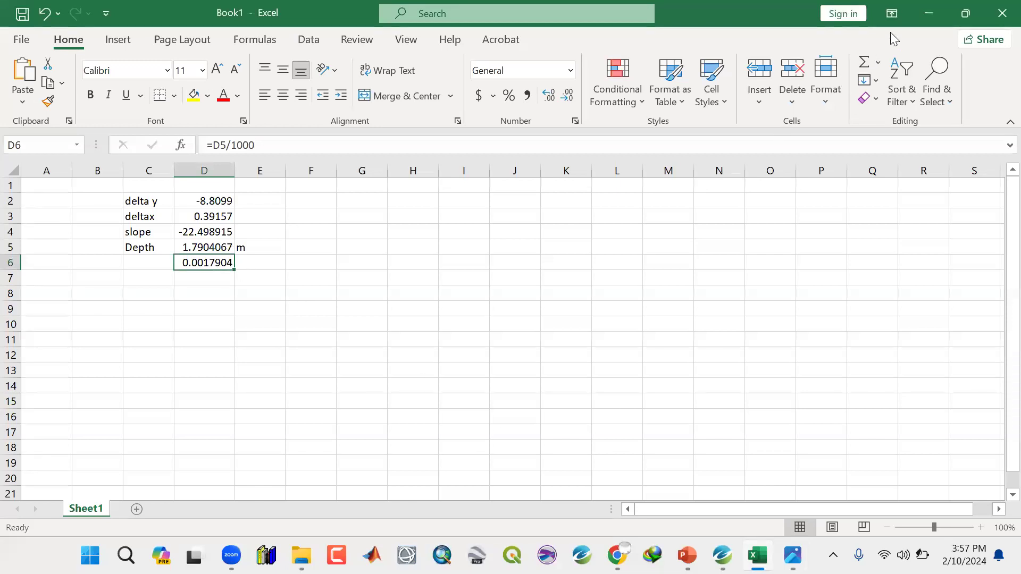
left_click(929, 15)
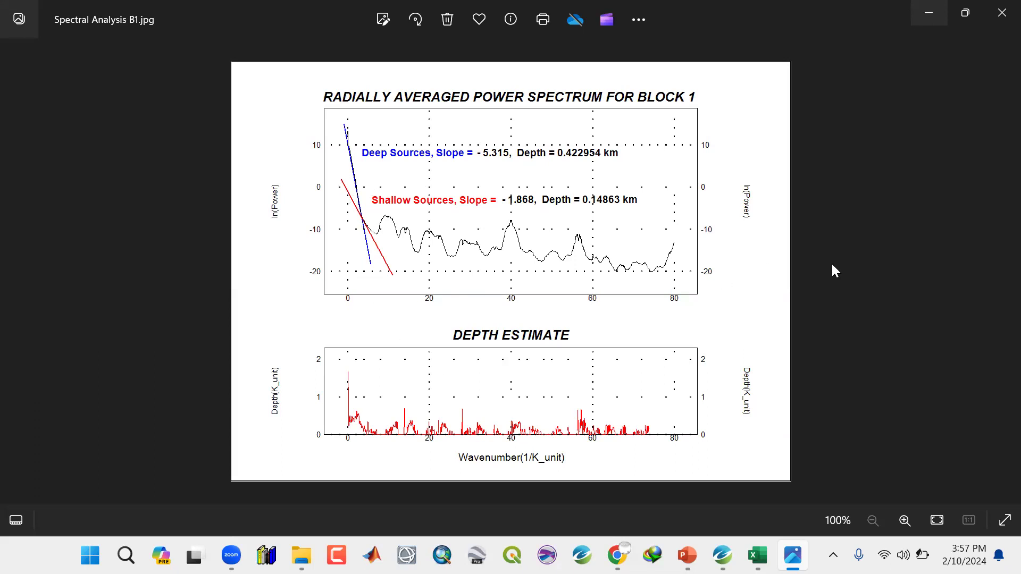
left_click(1005, 271)
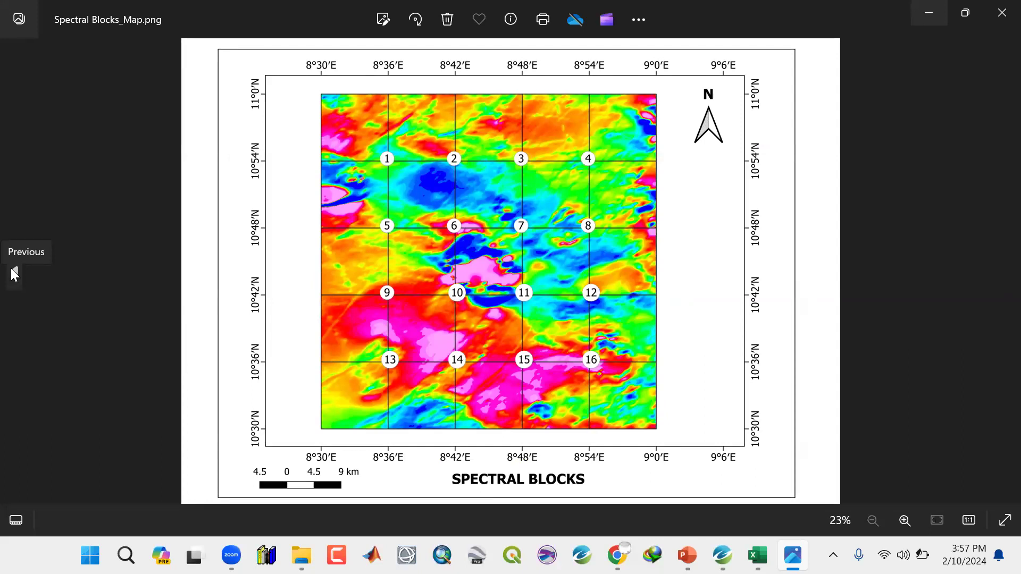
left_click(15, 274)
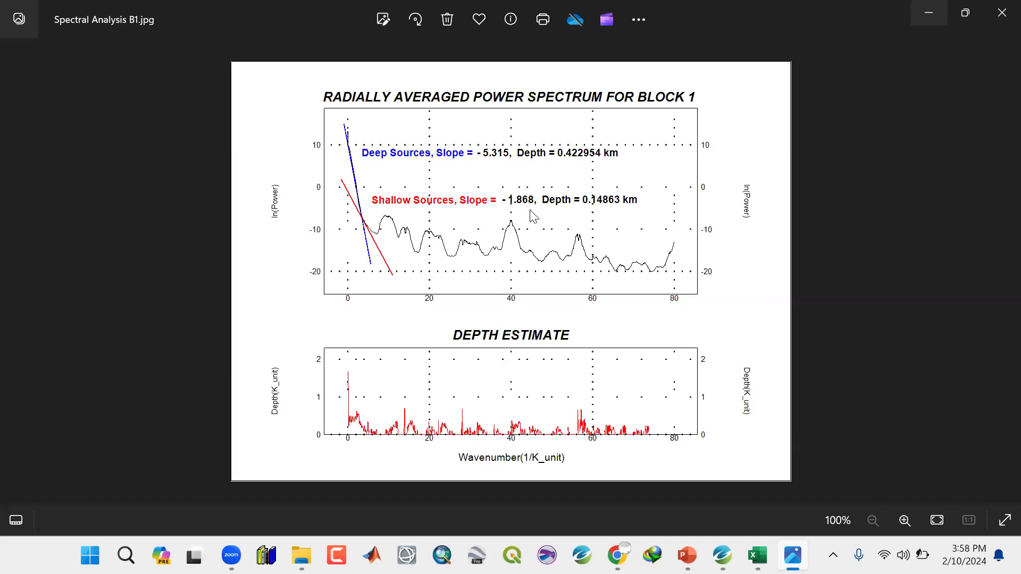
left_click(757, 555)
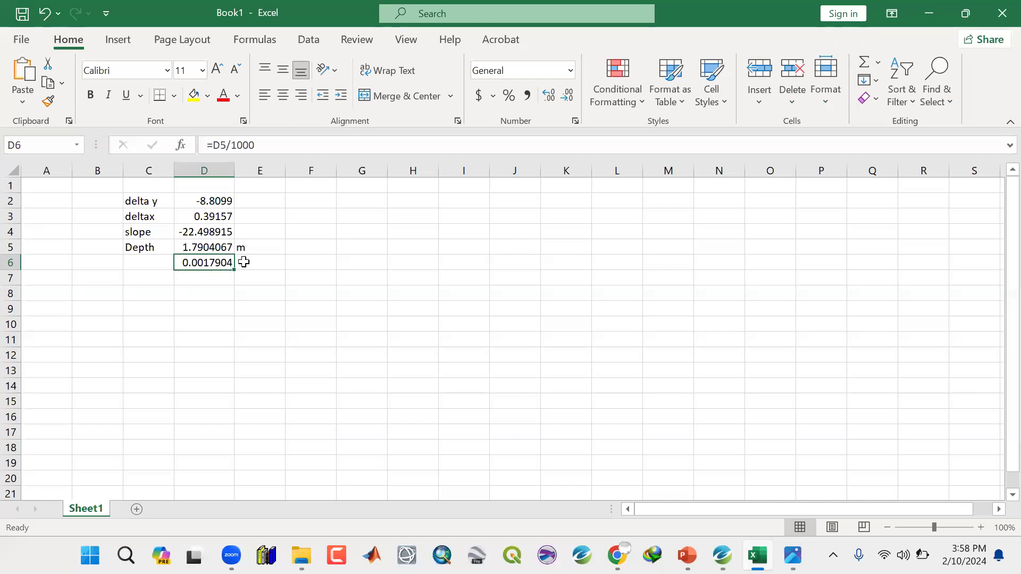
left_click(934, 10)
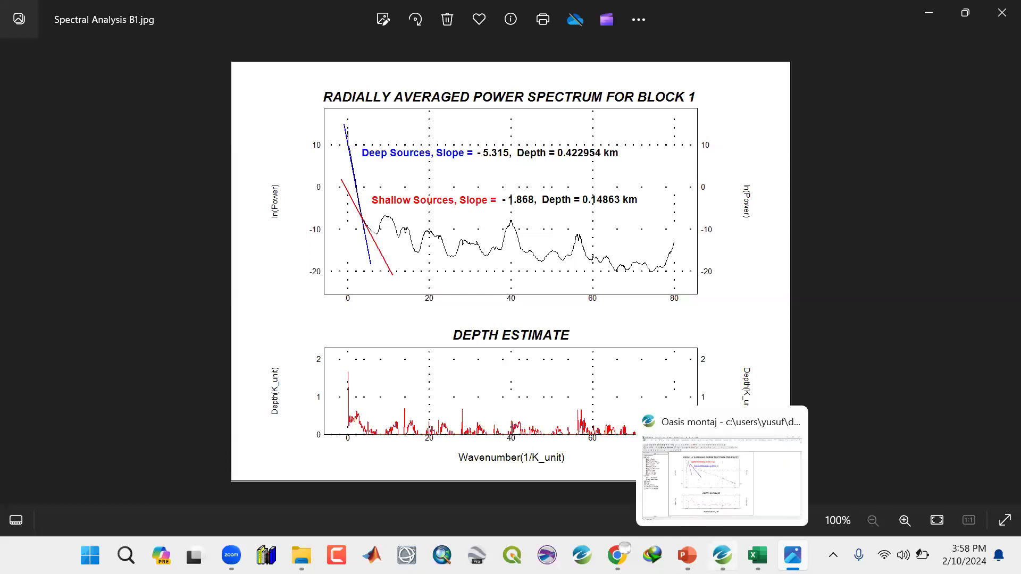
left_click(722, 555)
scroll(287, 218, "up", 2)
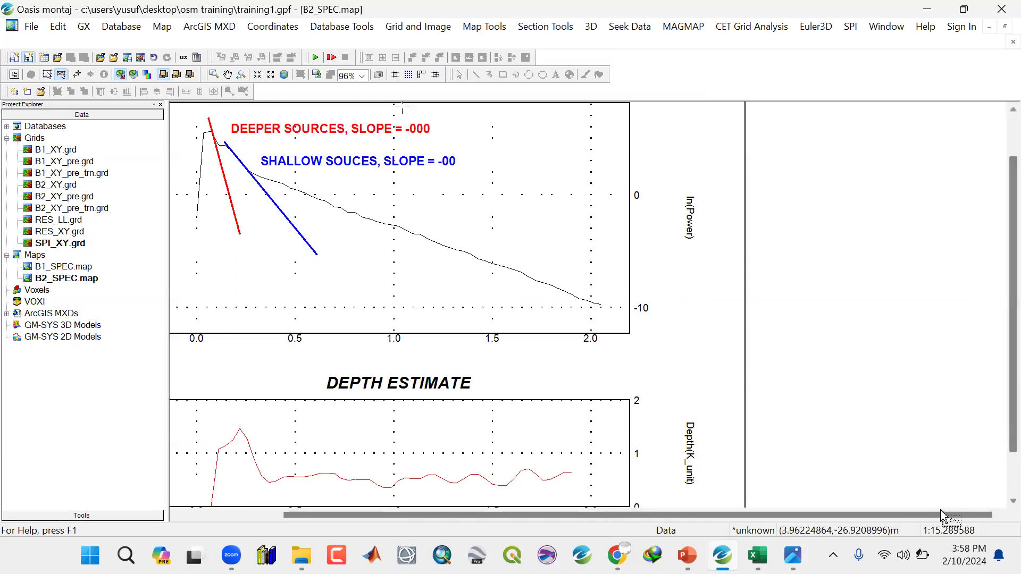
left_click_drag(940, 515, 840, 515)
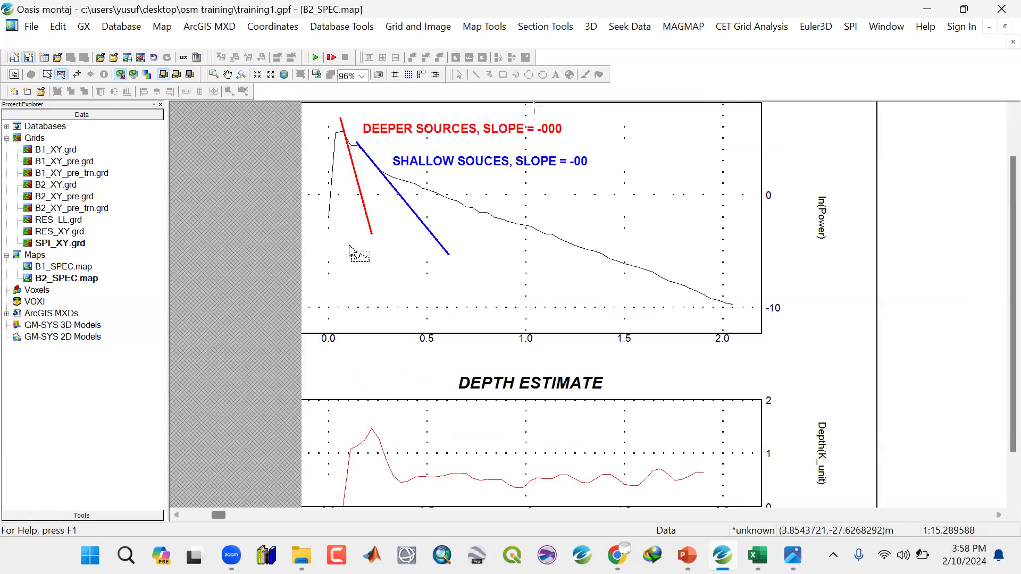
Switch to the Excel workbook and enter the labels Y1, Y2, X1, X2 and slope in cells C9 to C13.
left_click(758, 556)
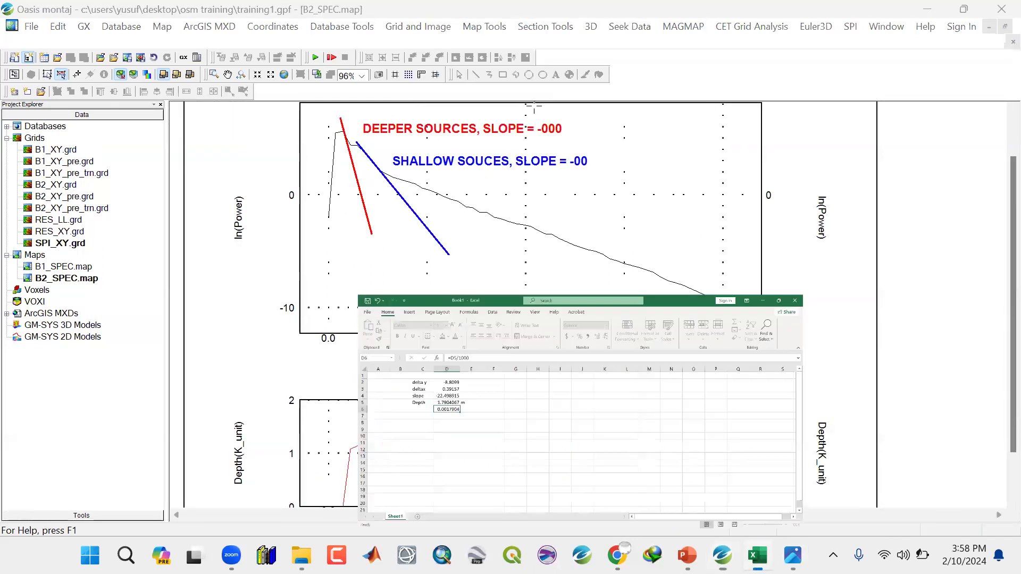
left_click(144, 307)
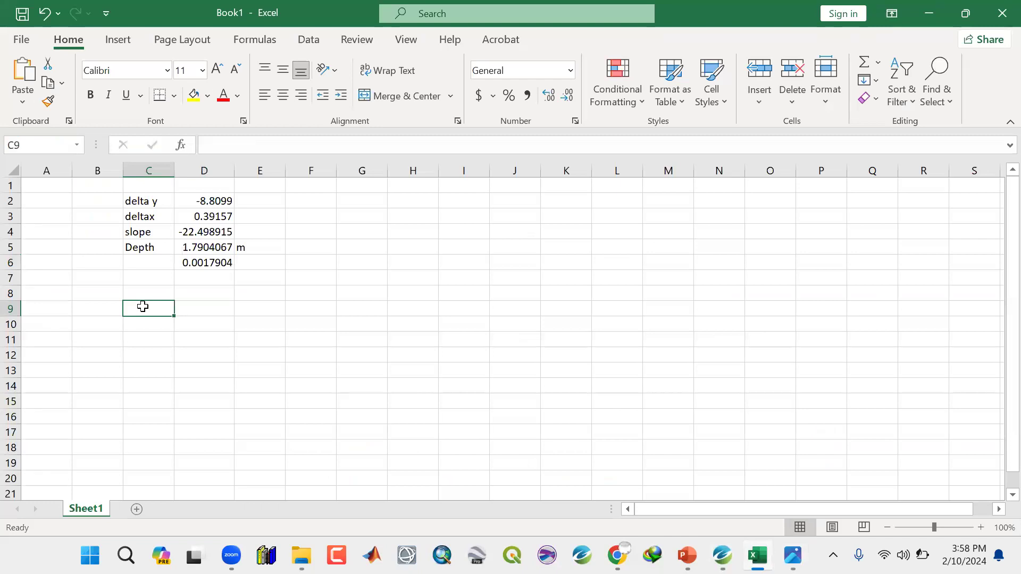
type("Y1")
left_click(148, 325)
type("Y2")
left_click(149, 340)
type("X1")
left_click(148, 354)
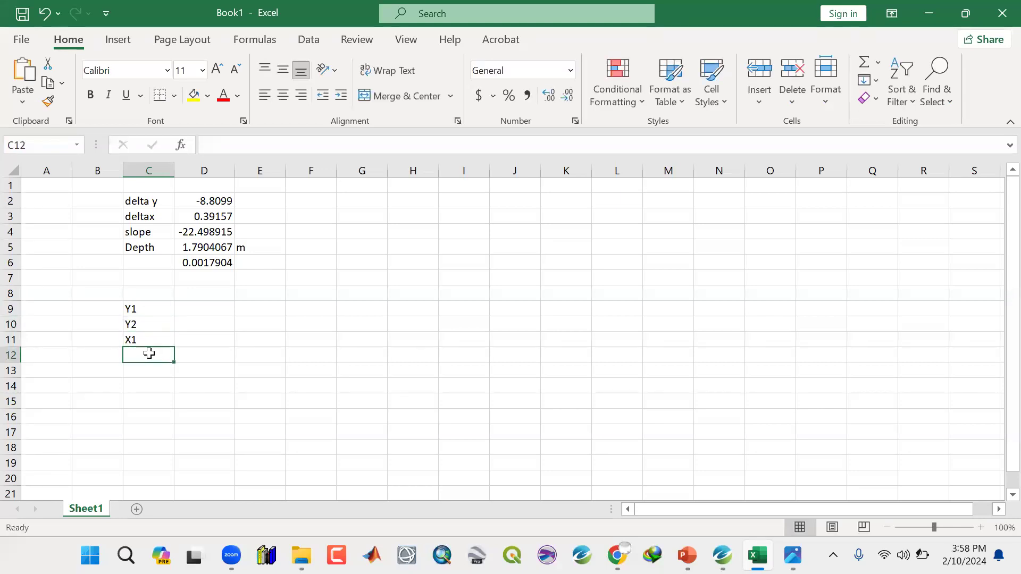
type("X2")
left_click(157, 400)
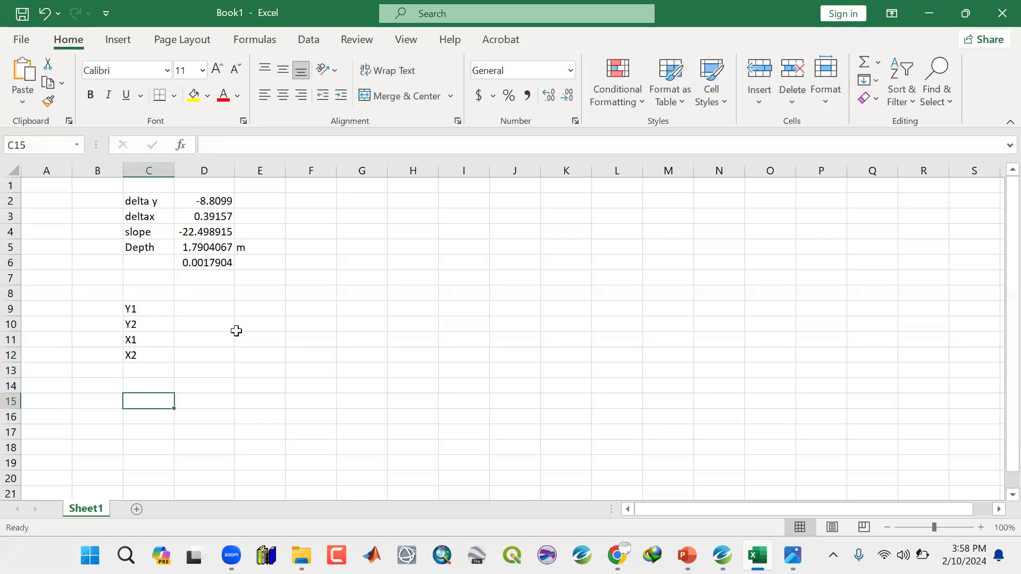
left_click(154, 374)
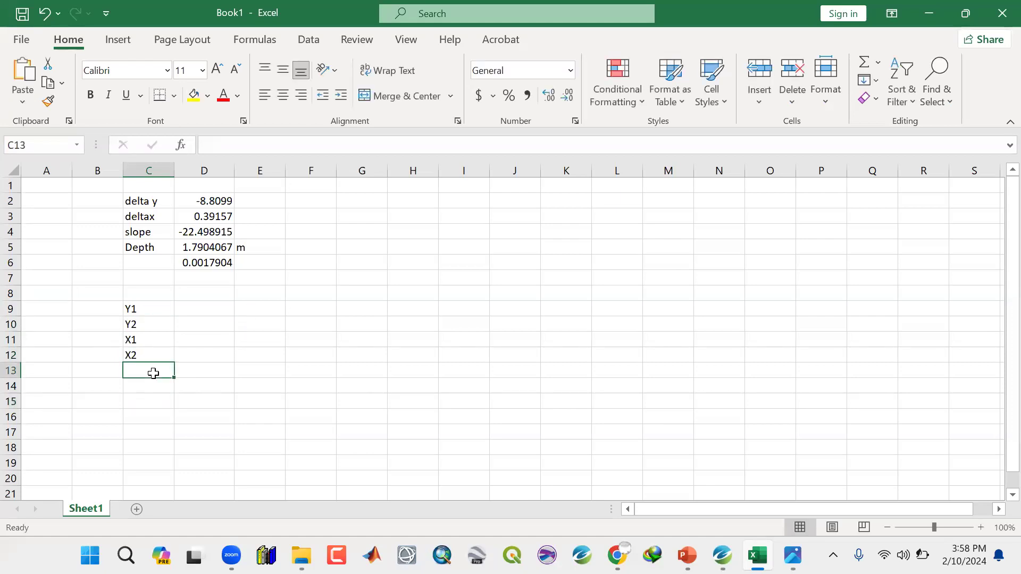
type("slope")
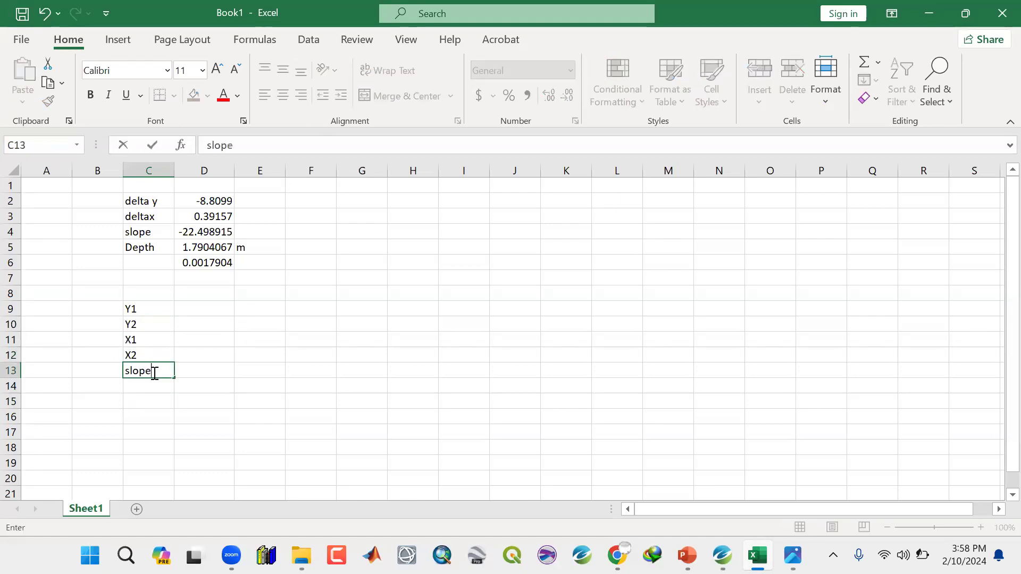
Try to calculate the slope in cell D13 with the formula =(C10-C9)/(C12-C11).
left_click(185, 368)
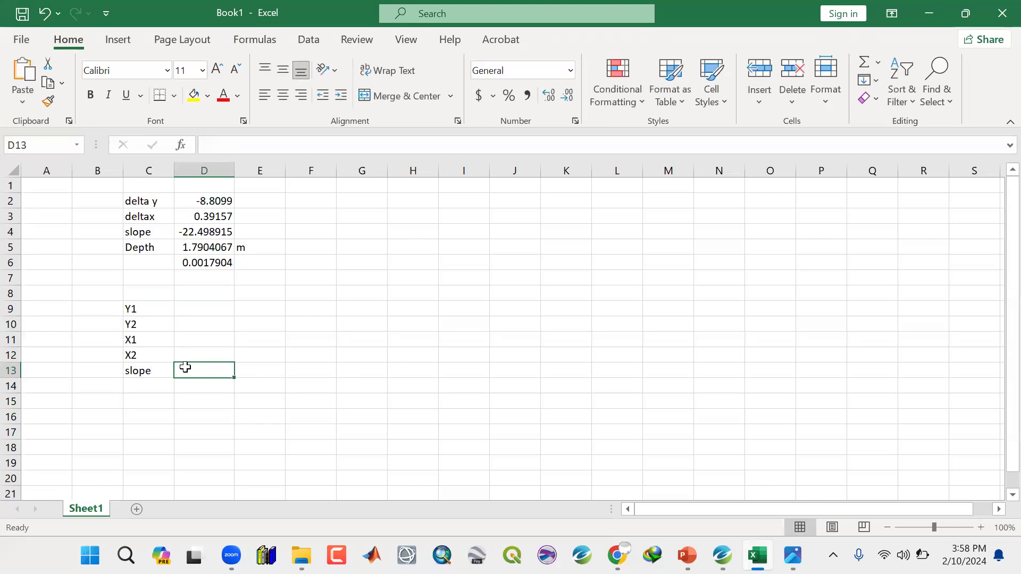
type("=(")
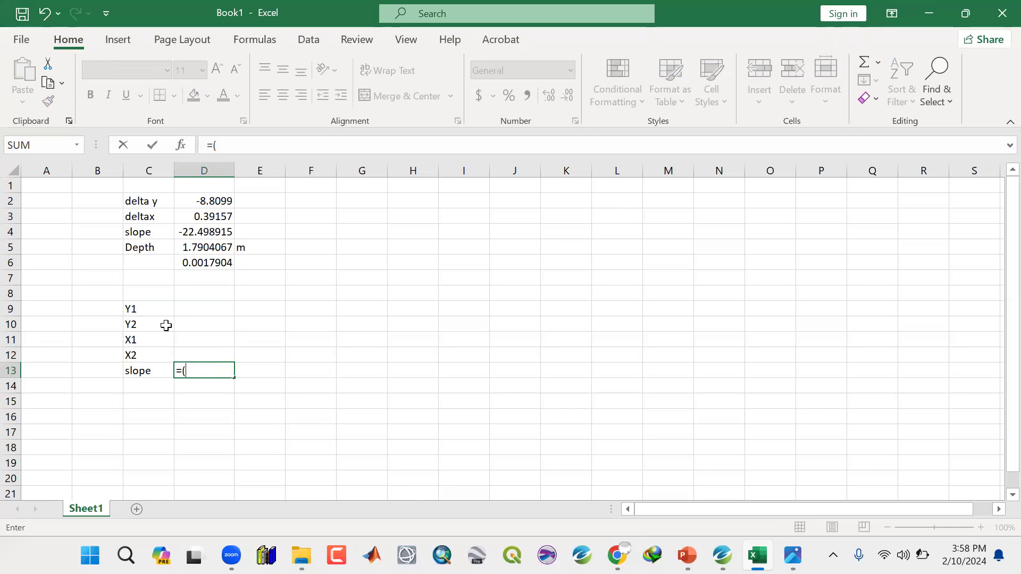
left_click(154, 326)
type("-")
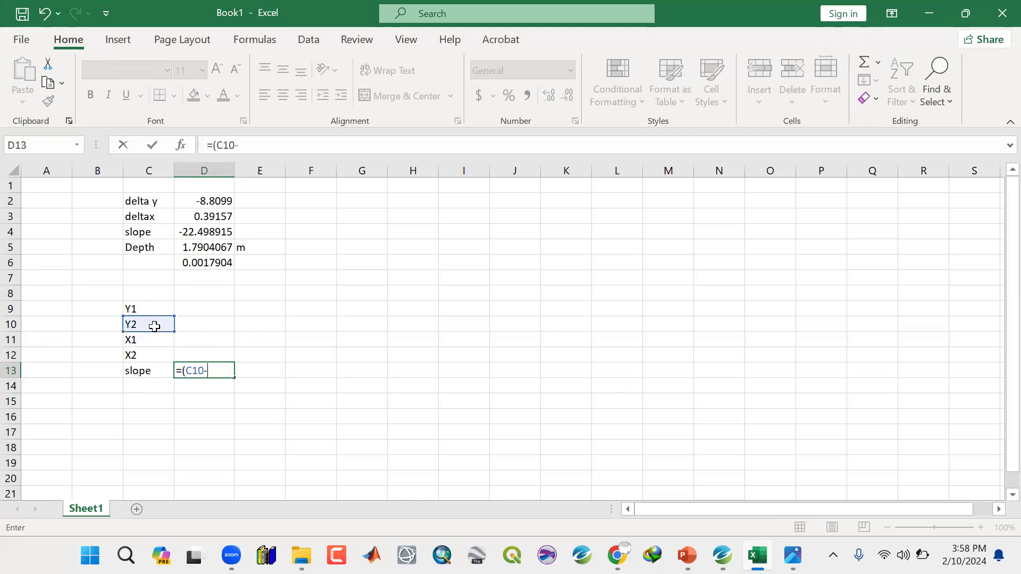
left_click(162, 308)
type(")")
type("/")
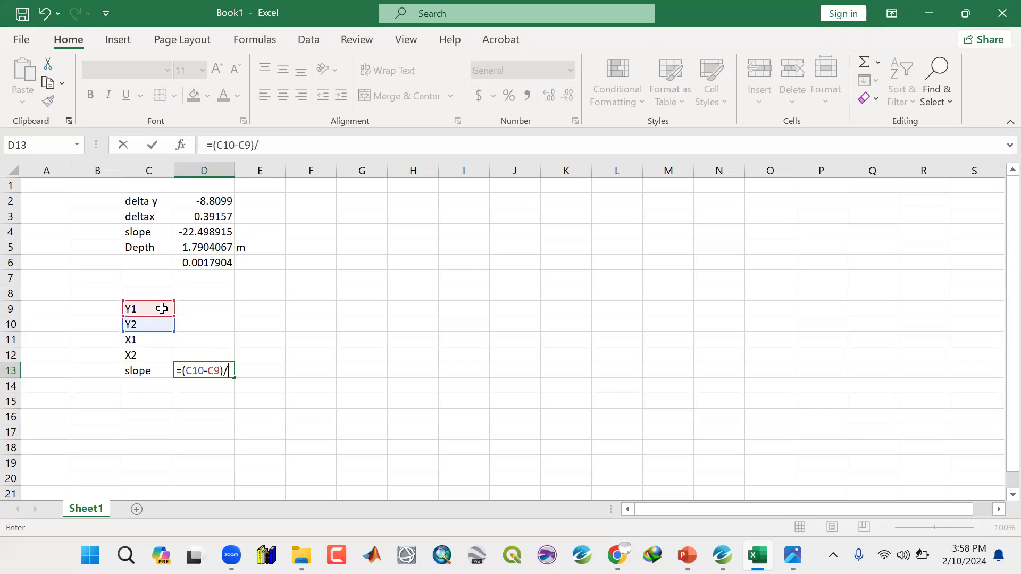
type("(")
left_click(148, 353)
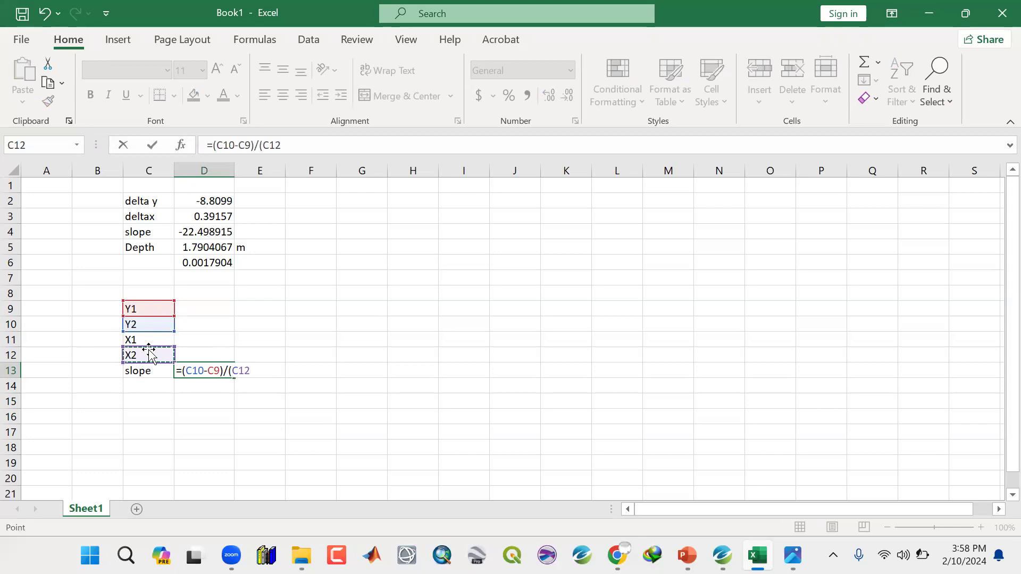
type("-")
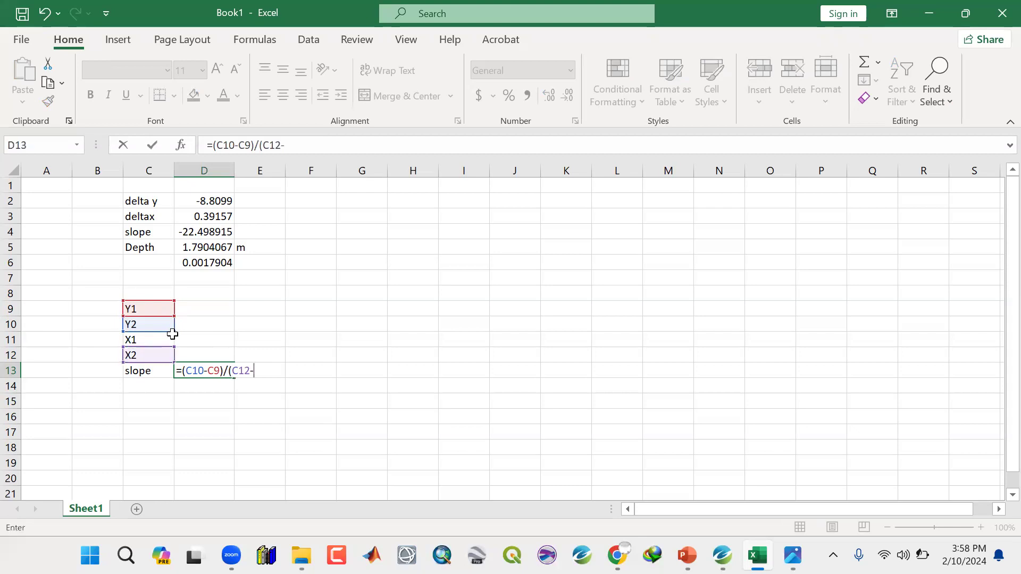
left_click(153, 341)
type(")")
key("Return")
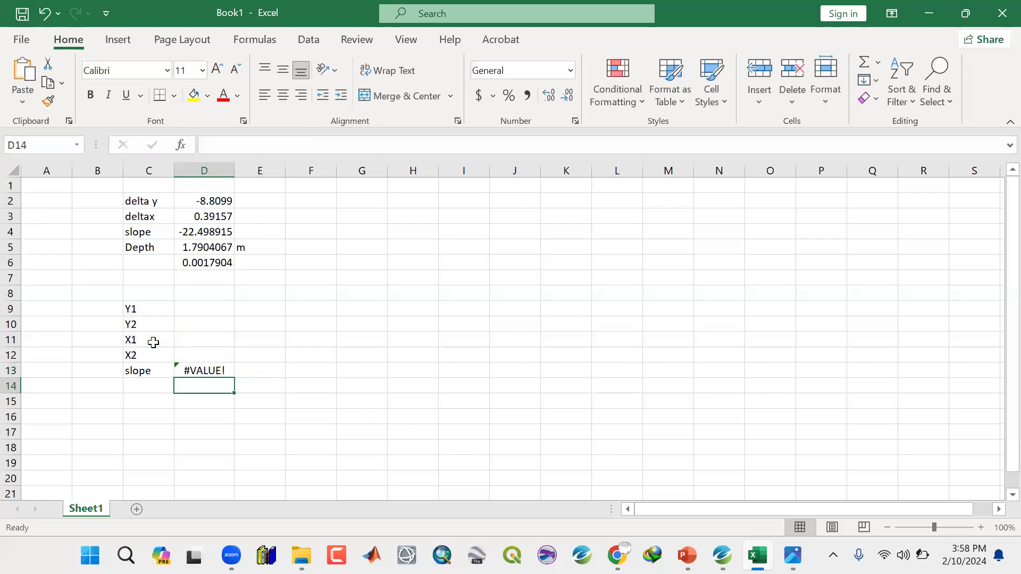
Replace the slope formula in cell D13 with =(D10-D9)/(C12-D11).
left_click(205, 307)
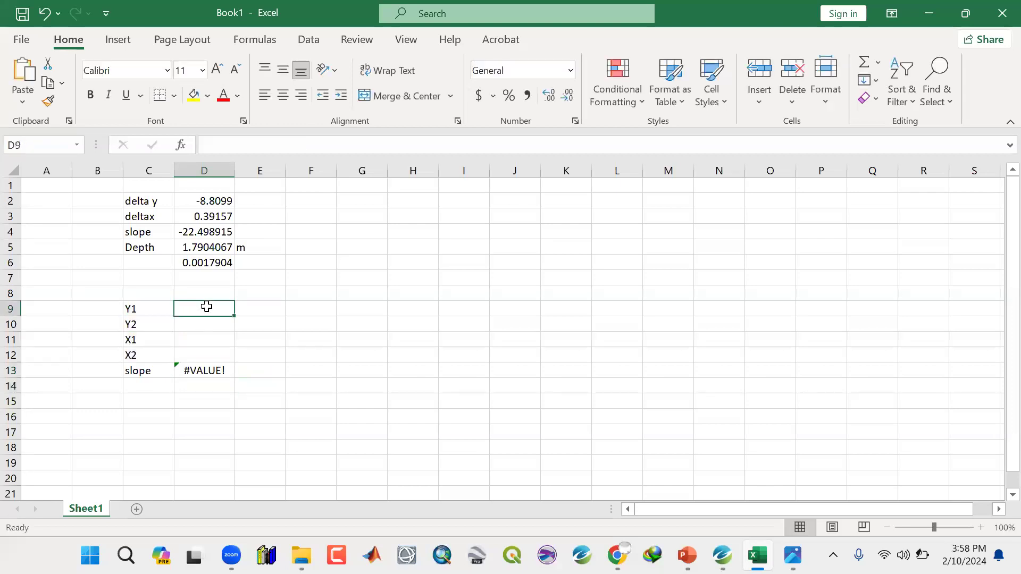
left_click(203, 371)
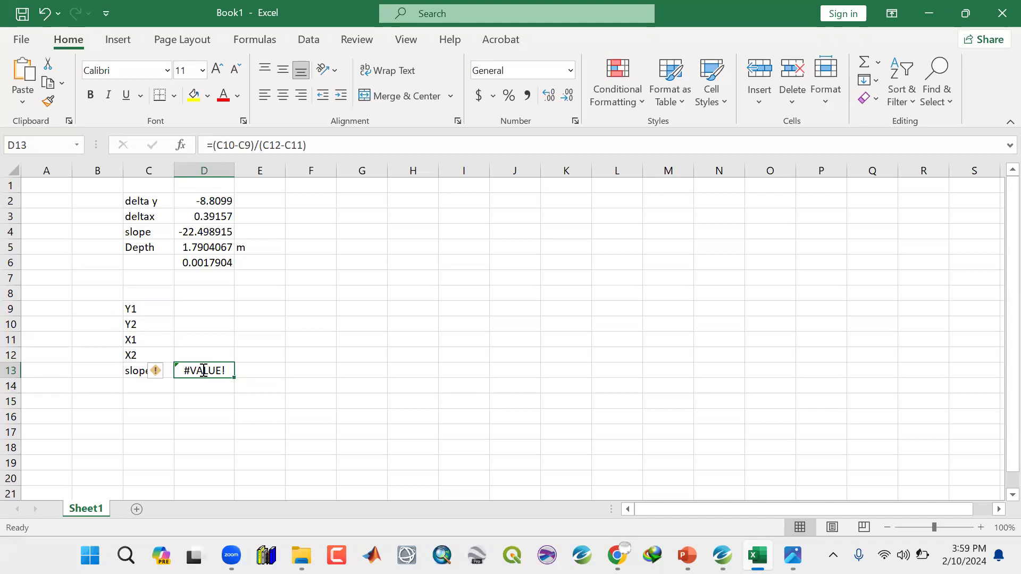
double_click(203, 370)
left_click(346, 431)
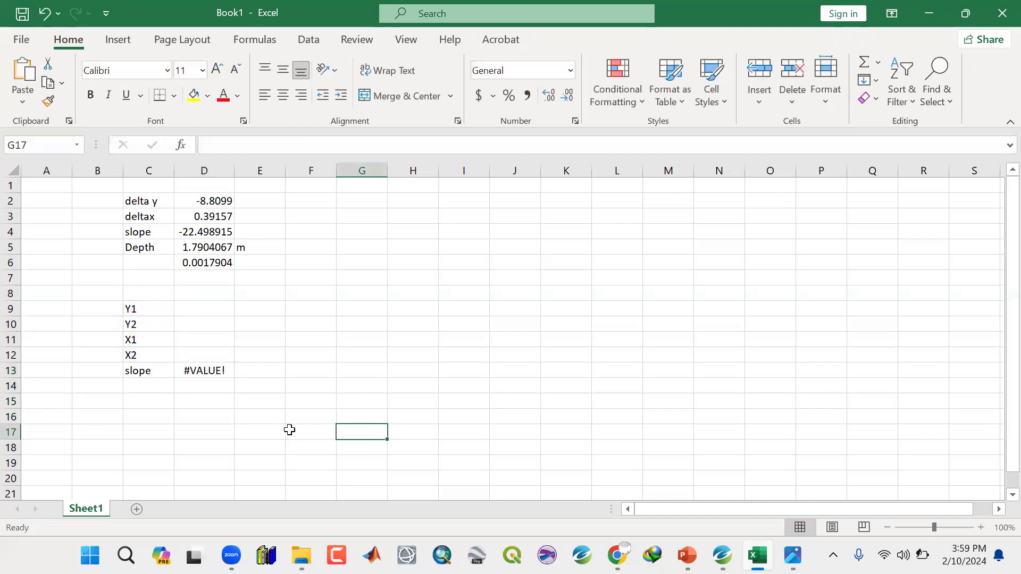
left_click(223, 369)
double_click(223, 369)
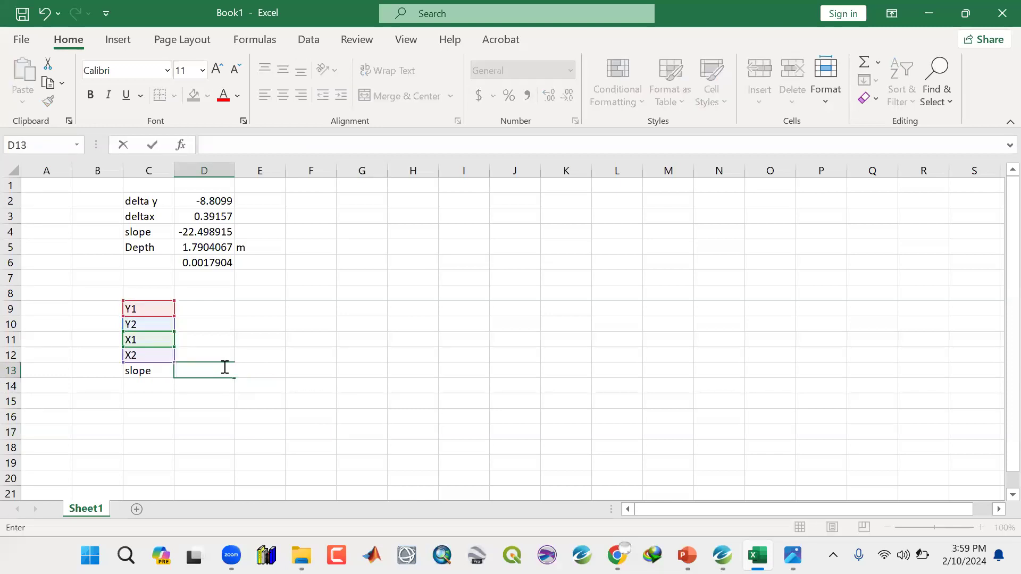
type("=(")
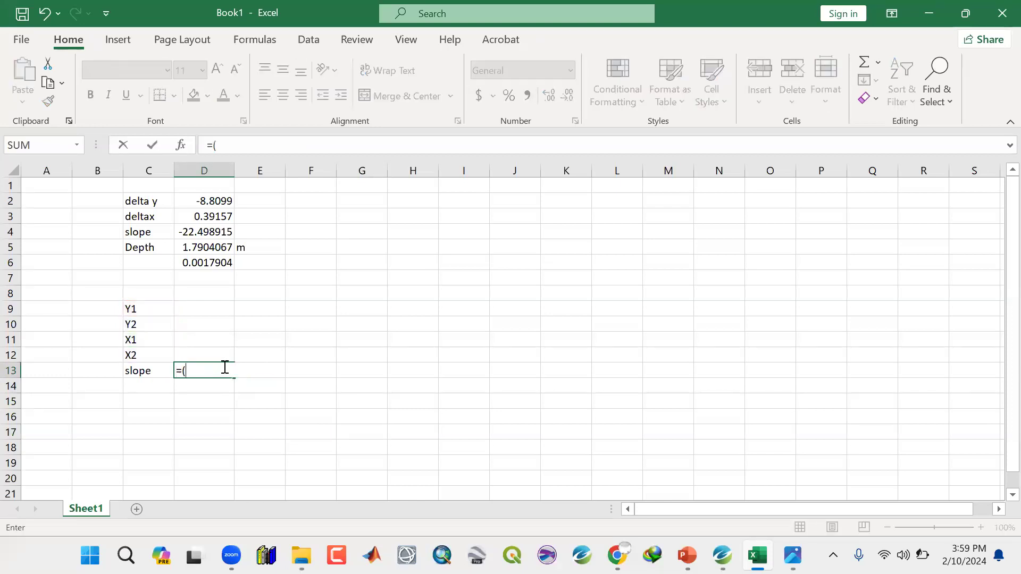
left_click(197, 324)
type("-")
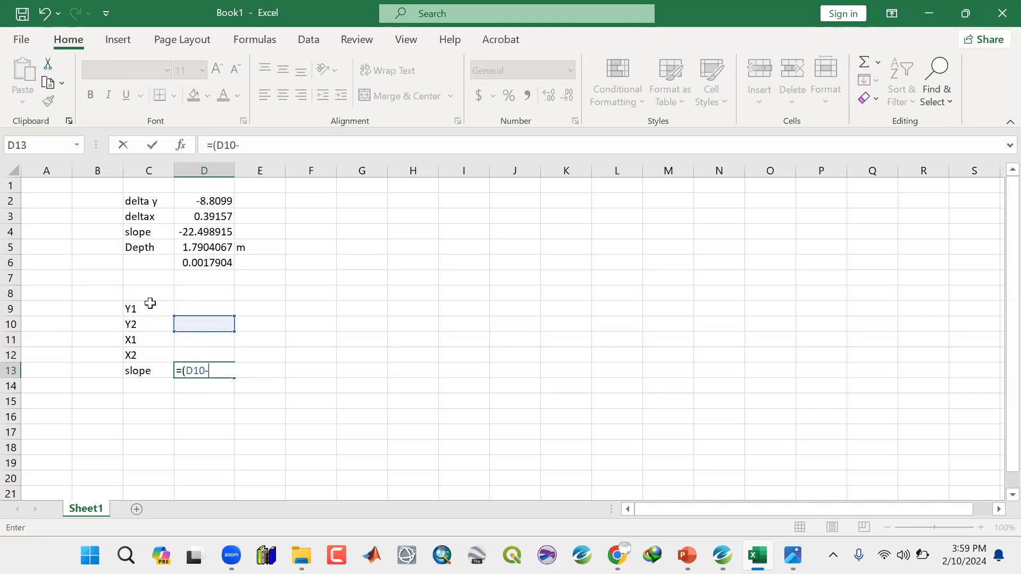
left_click(191, 307)
type(")/")
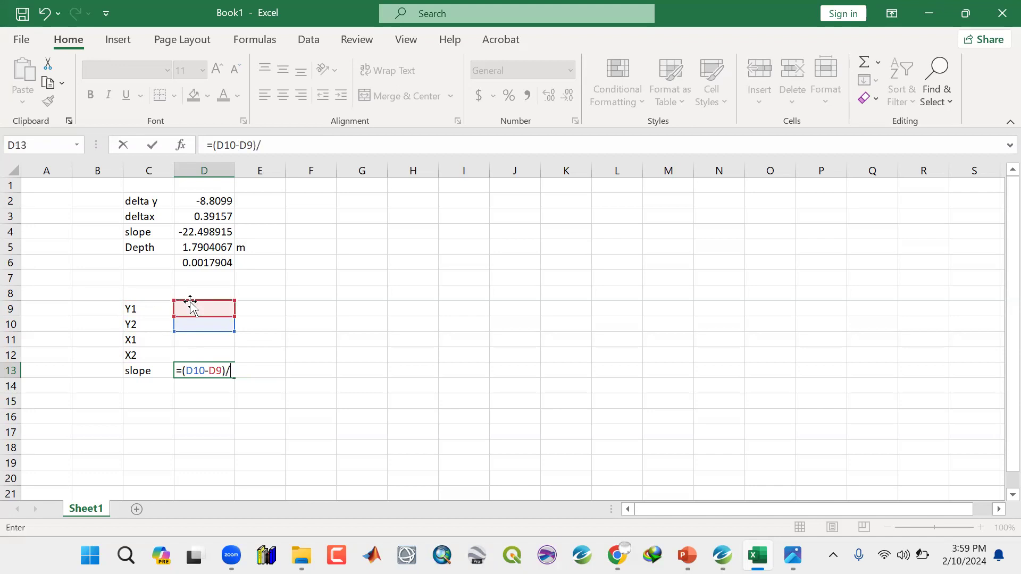
type("(")
left_click(142, 355)
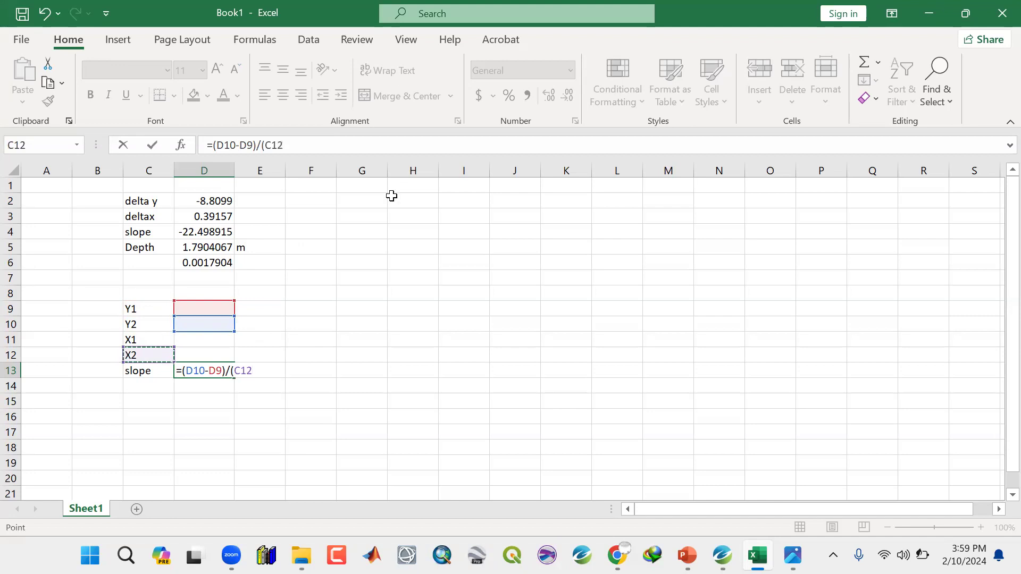
type("-")
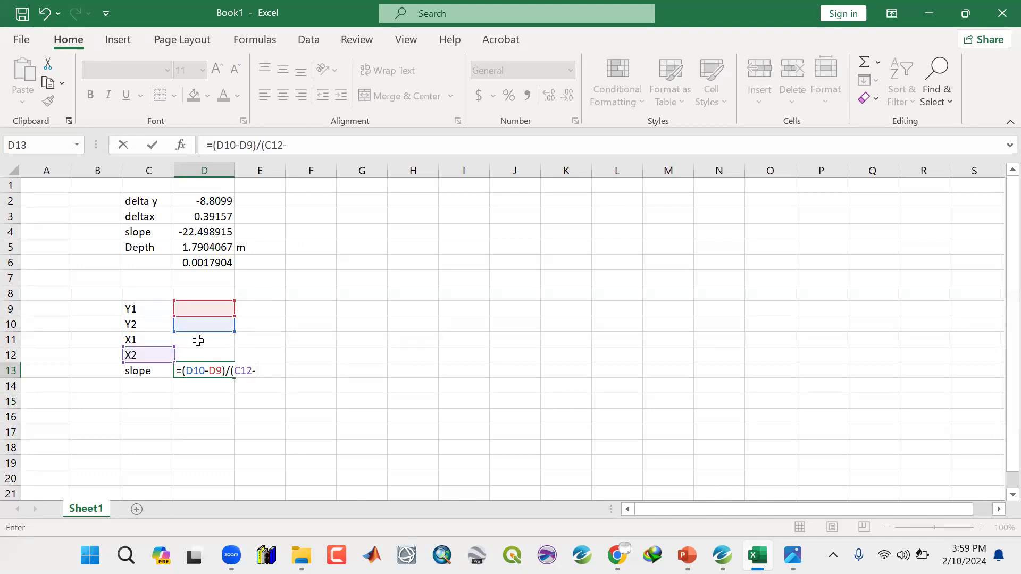
left_click(197, 341)
type(")")
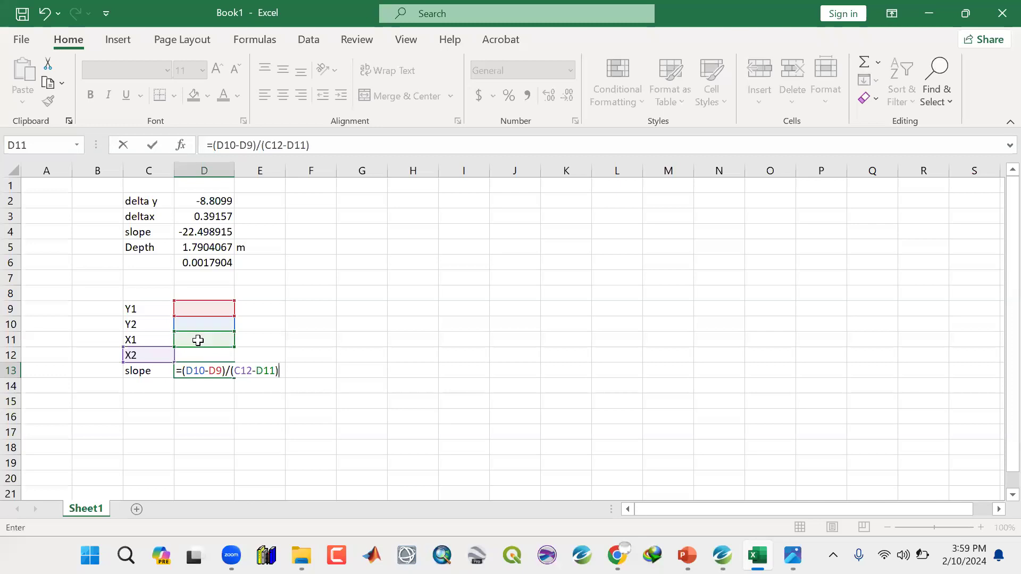
key("Return")
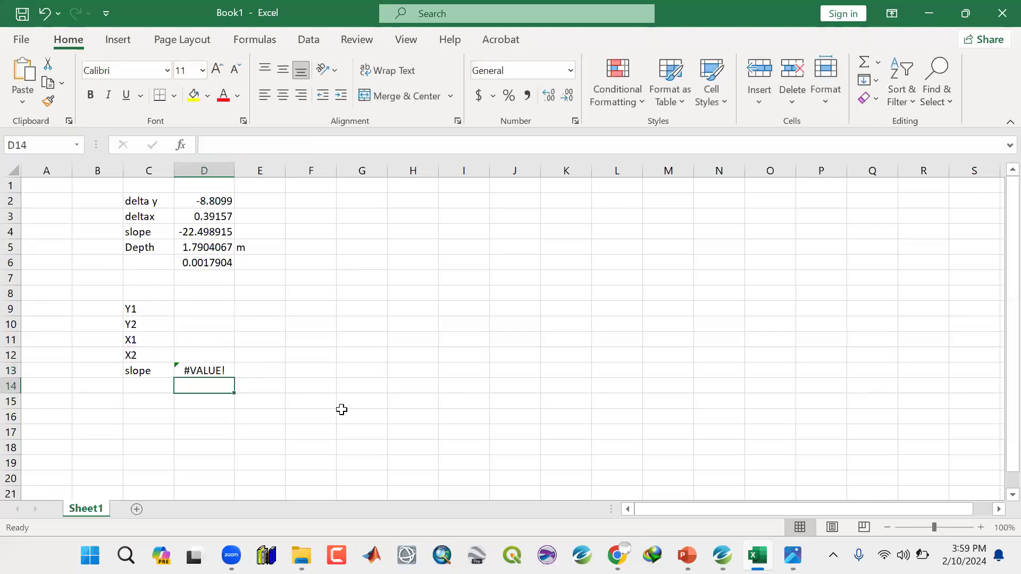
Check the B2_SPEC map in Oasis montaj, return to the Excel workbook and enter Y1 5.64 in D9 and Y2 -2.4016 in D10.
key("alt+Tab")
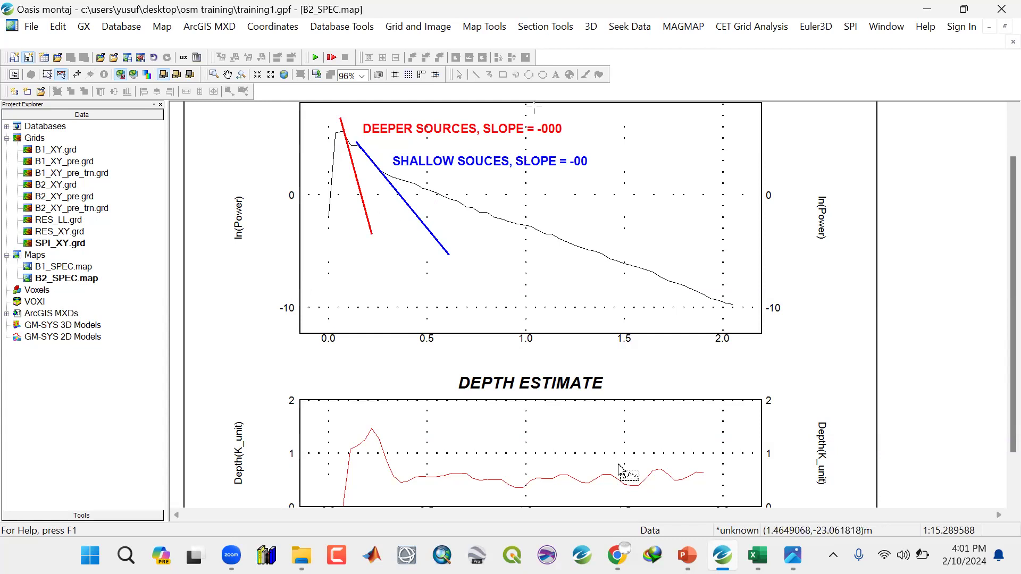
left_click(758, 555)
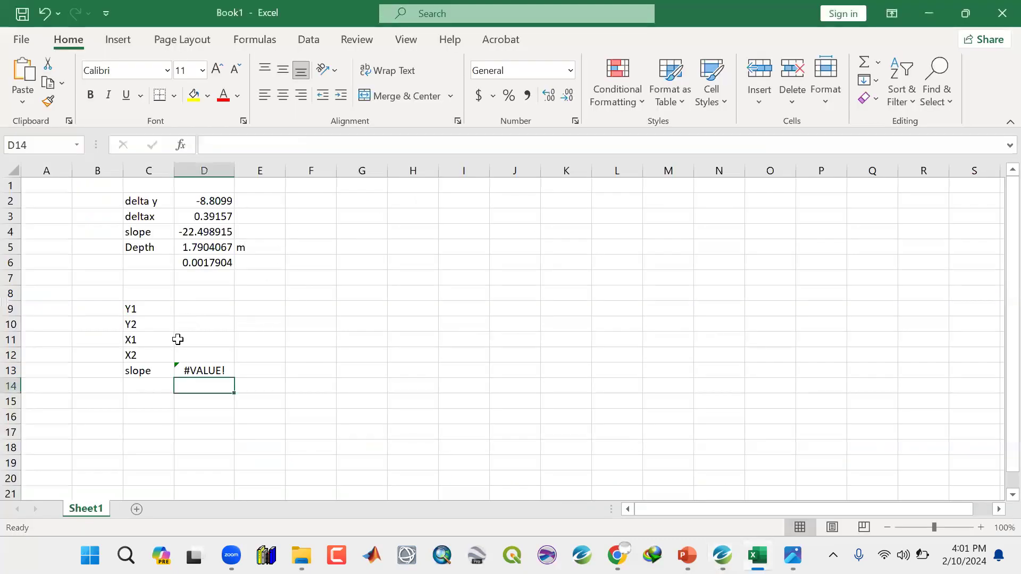
left_click(202, 304)
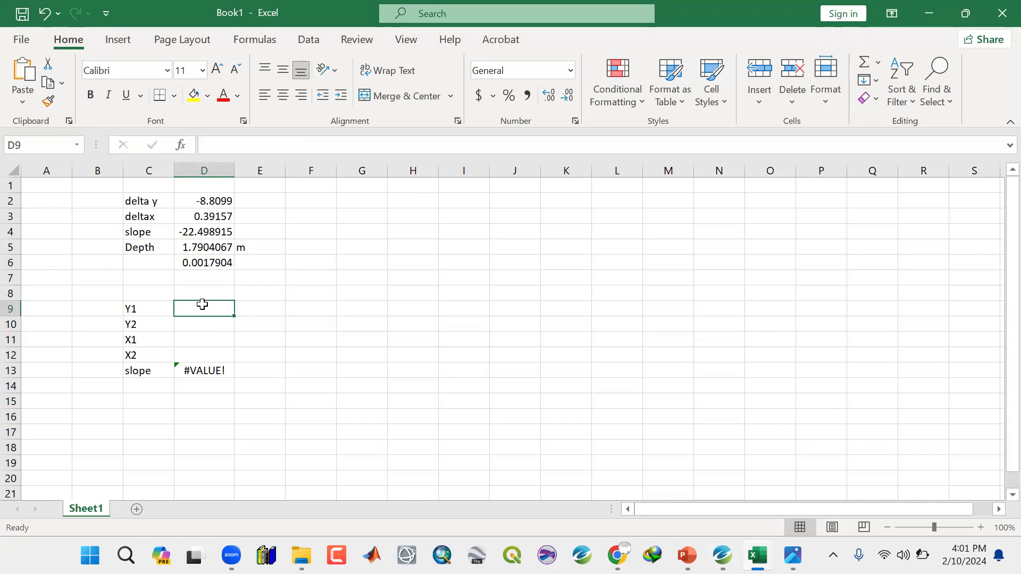
type("5")
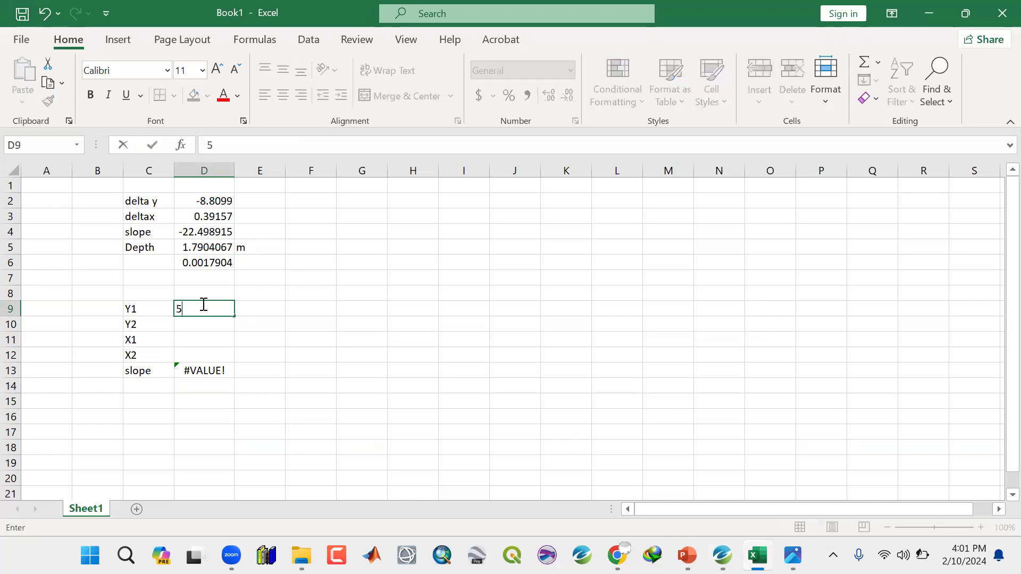
type(".64")
key("Return")
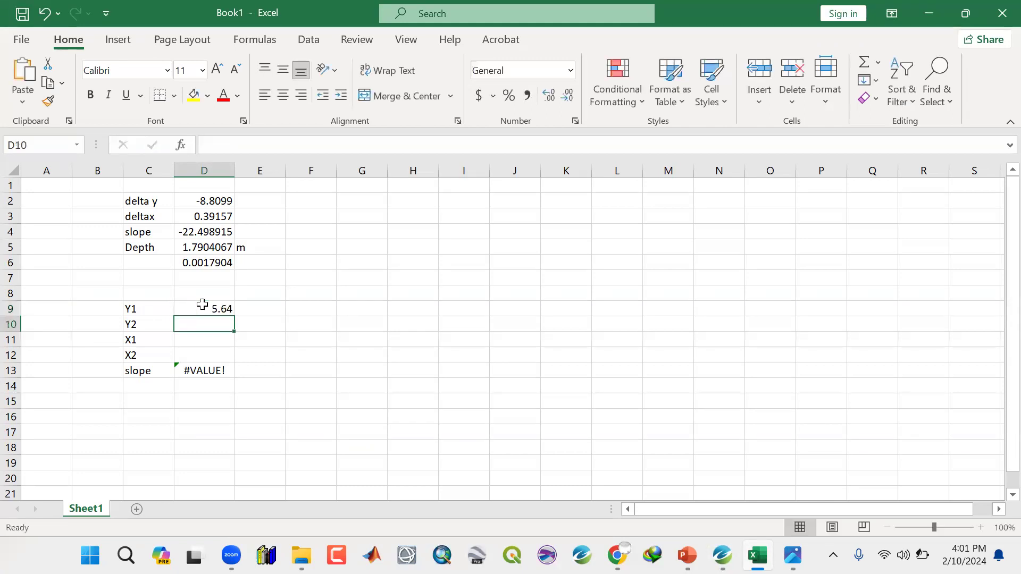
type("-2")
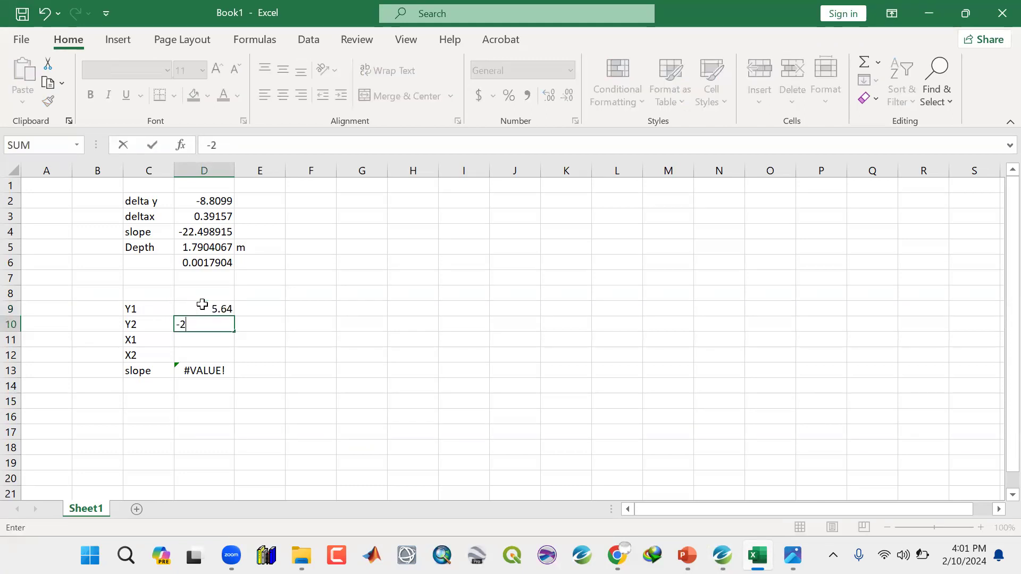
type(".4016")
key("Return")
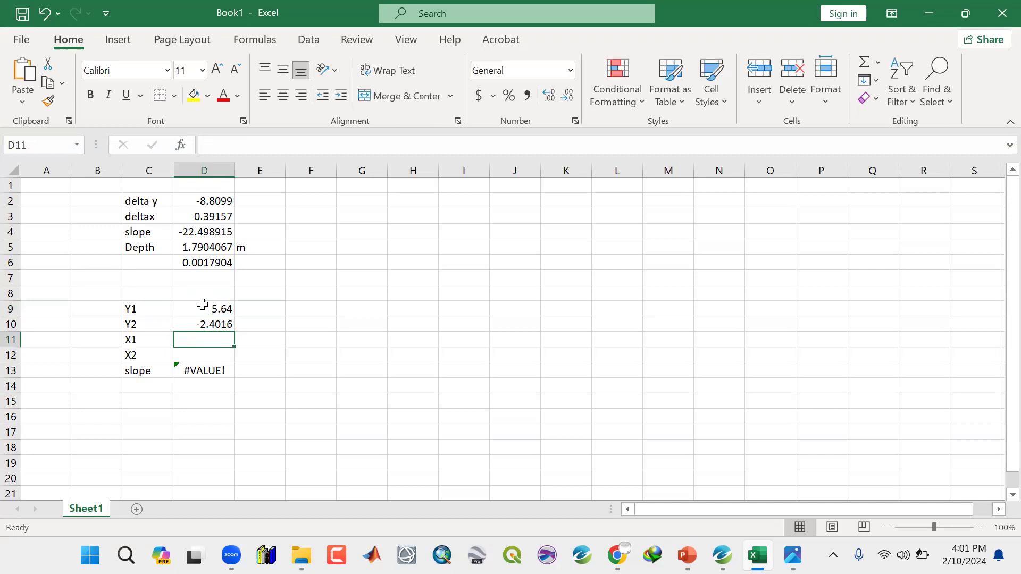
Enter the X1 value 0.073 in cell D11 and the X2 value 0.2027 in cell D12.
type("0.")
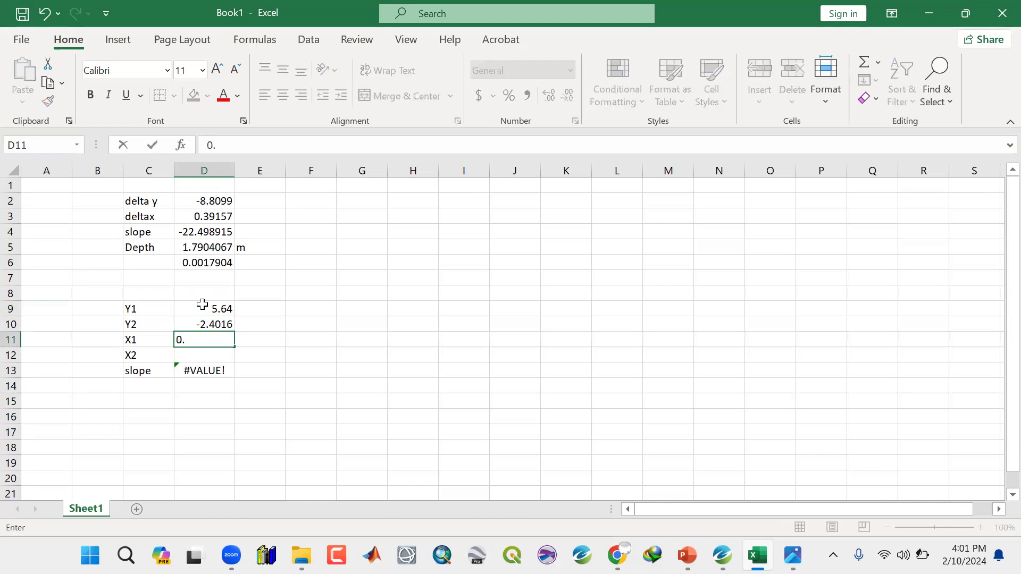
type("073")
type("-")
key("BackSpace")
key("Return")
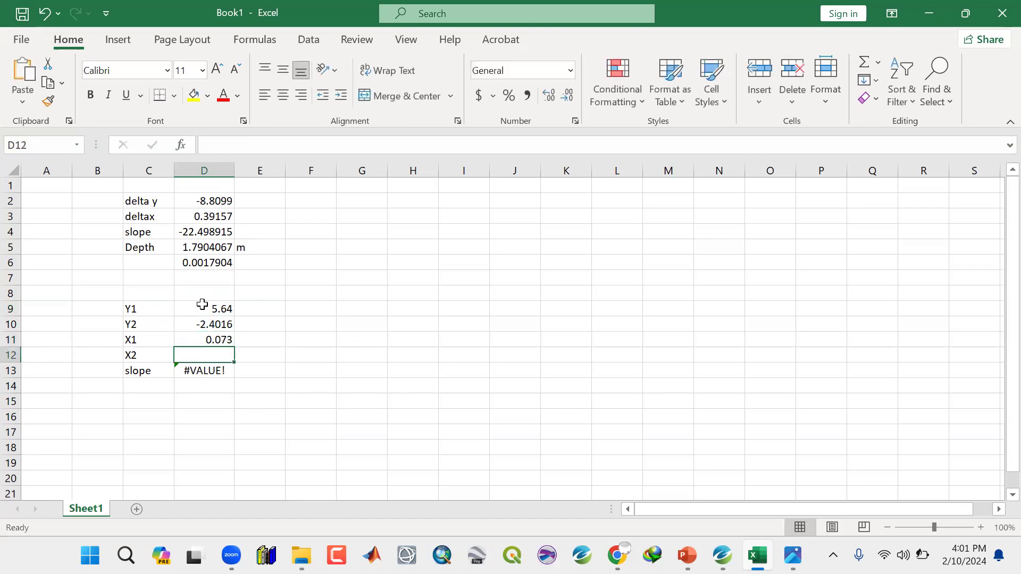
type("0.")
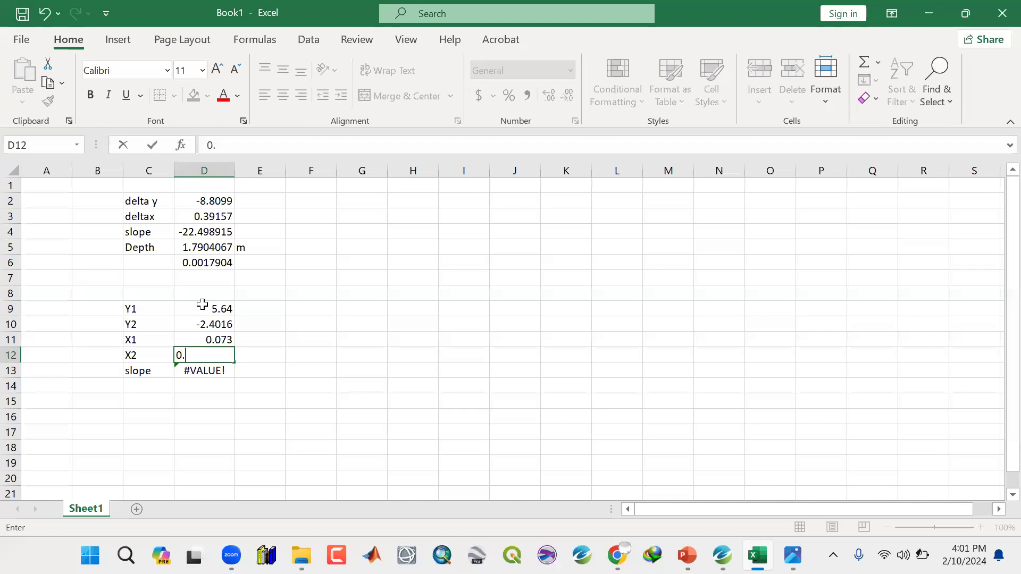
type("2027")
key("Return")
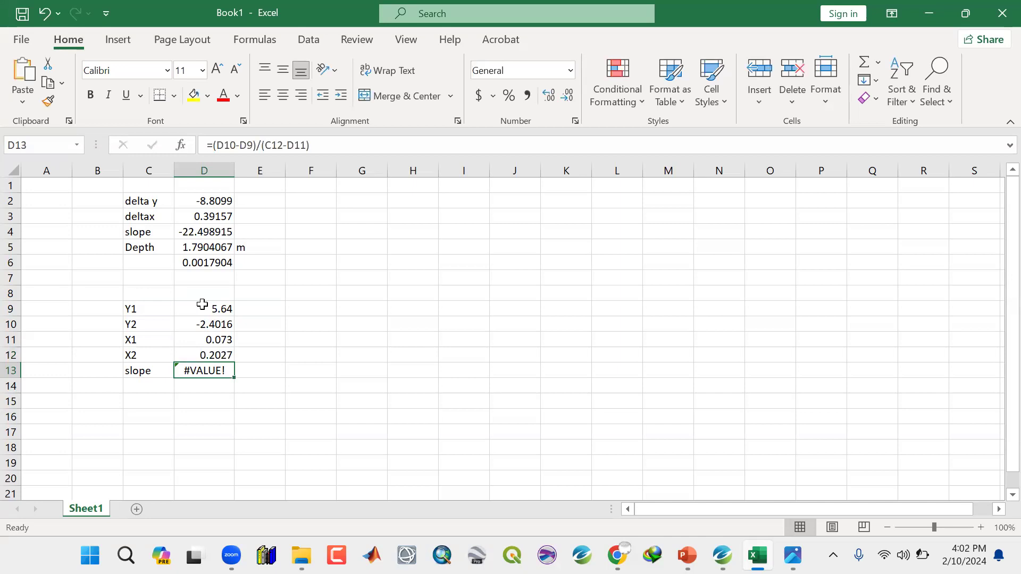
Correct the slope formula in cell D13 to =(D10-D9)/(D12-D11) and check its cell references.
left_click(217, 370)
left_click(229, 405)
double_click(206, 368)
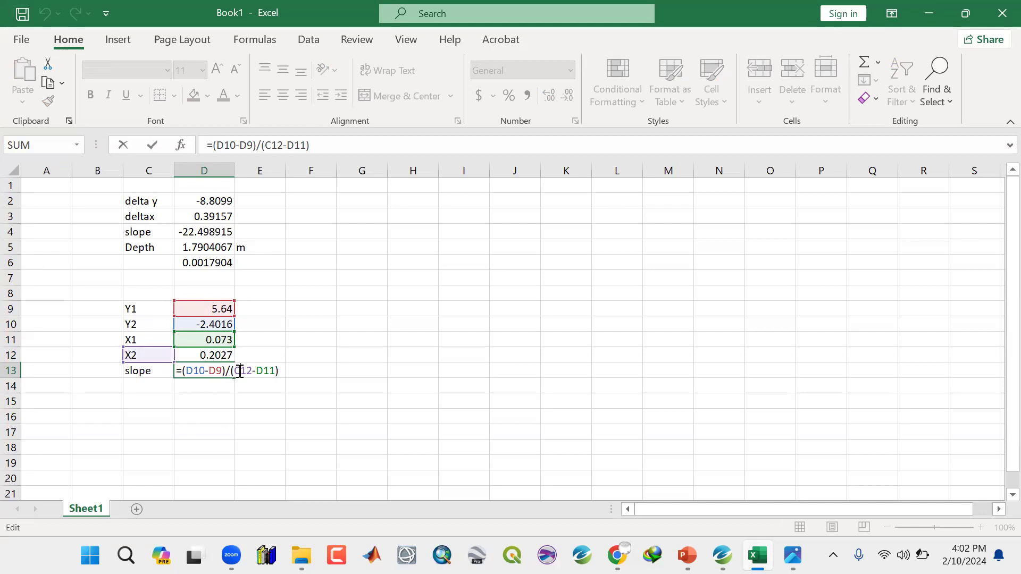
key("Return")
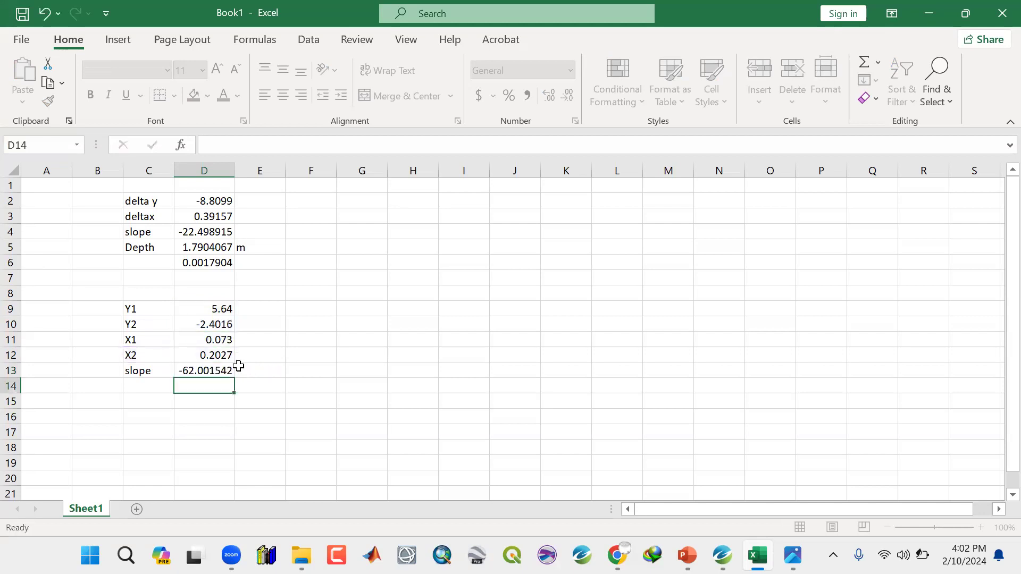
left_click(211, 372)
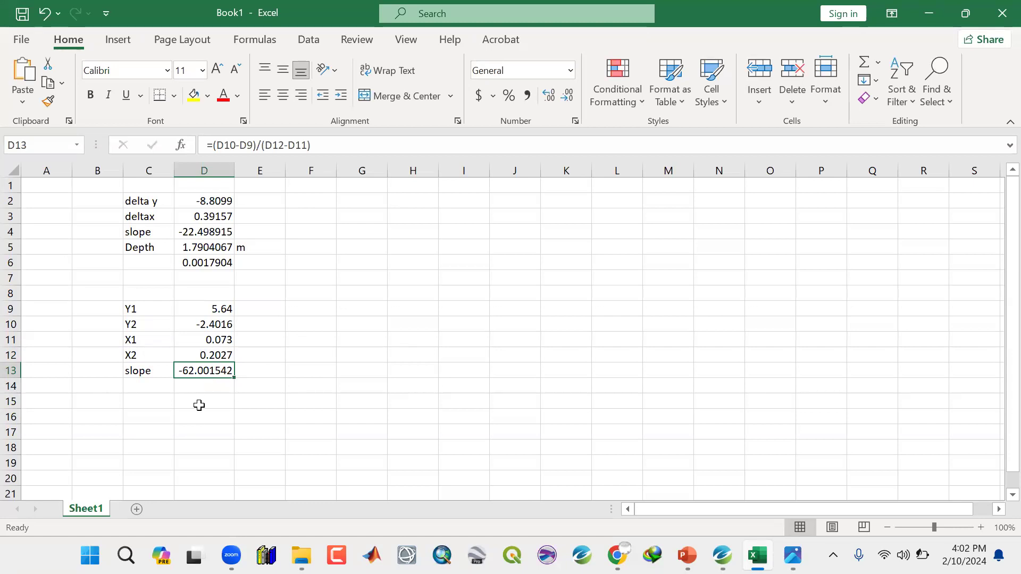
double_click(199, 373)
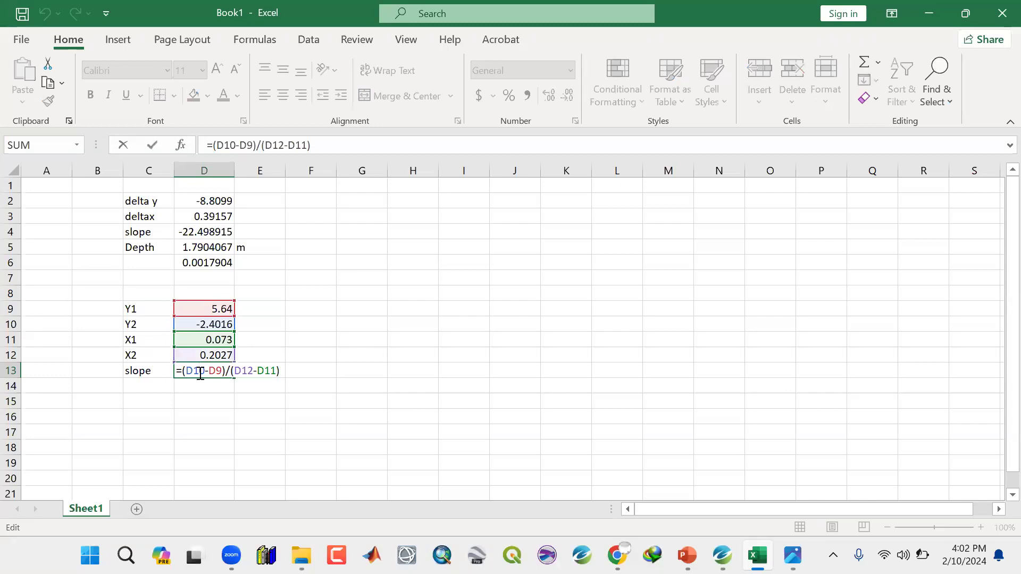
left_click(200, 401)
Label cell C14 Depth and calculate the depth in D14 with the formula -D13/(4*Pi()).
left_click(140, 386)
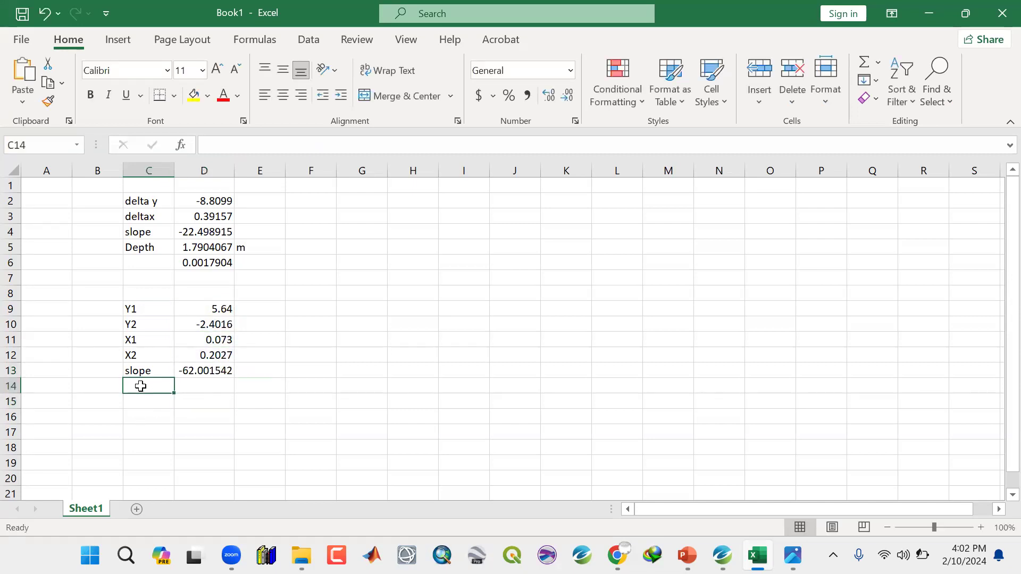
type("Depth")
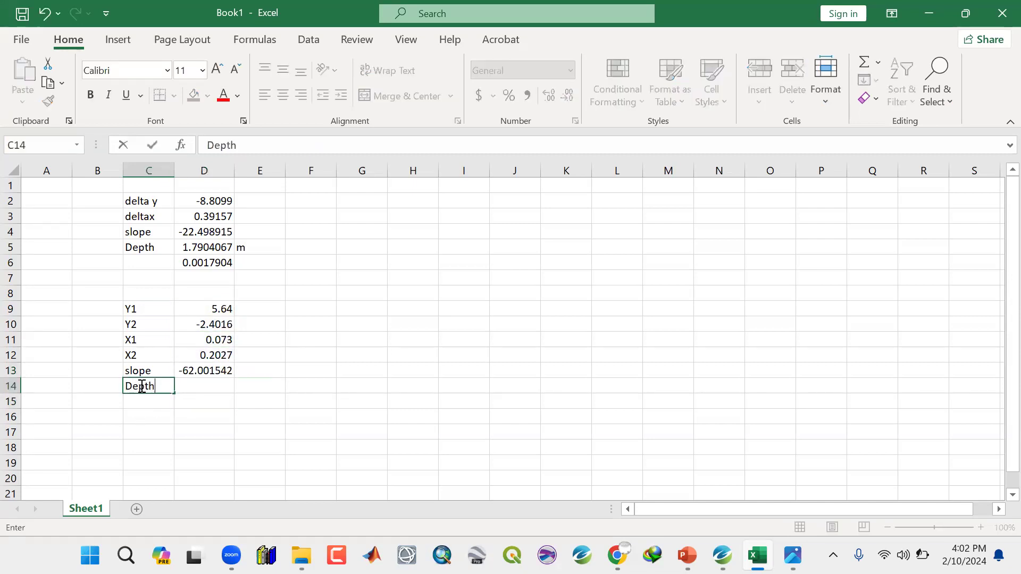
left_click(220, 383)
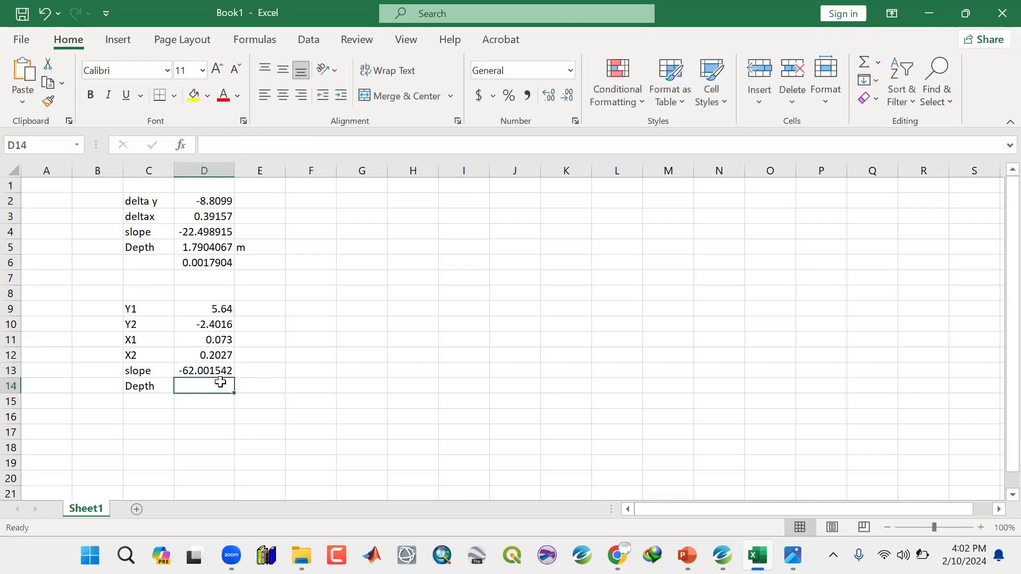
type("-")
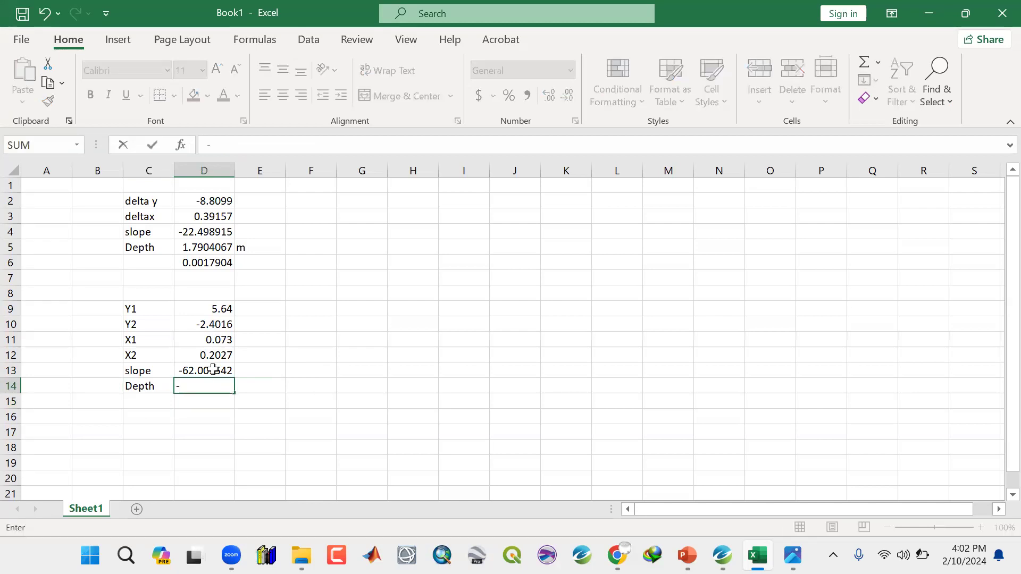
left_click(215, 372)
type("/(4")
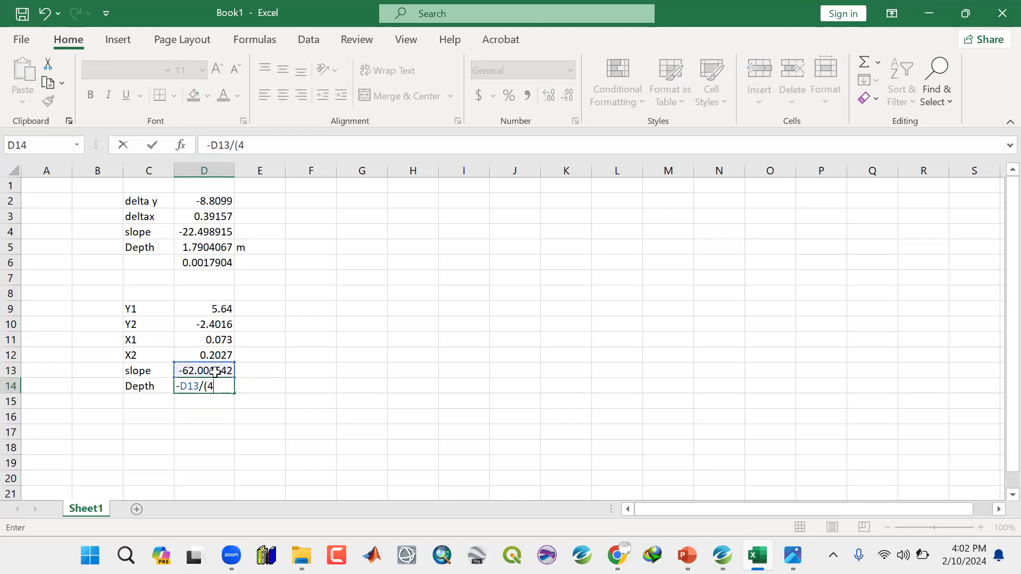
type("*Pi())")
key("Return")
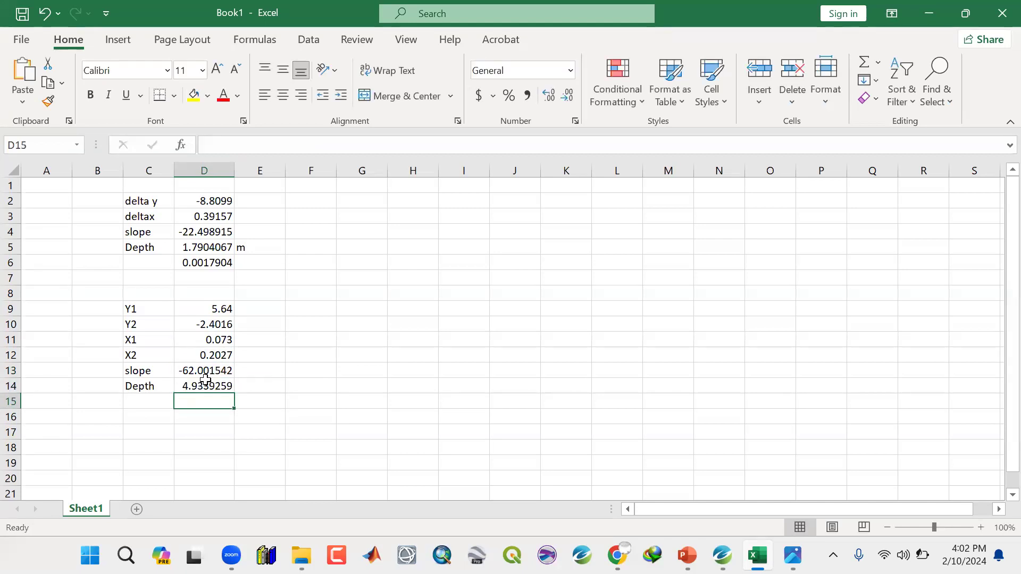
Enter the unit m in cell E14 beside the calculated depth.
left_click(205, 386)
left_click(199, 419)
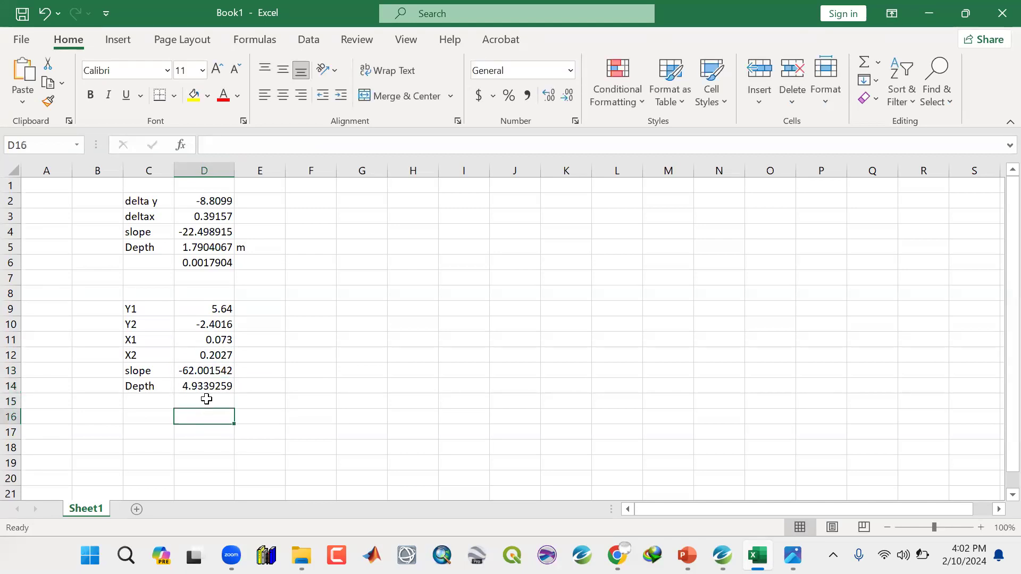
left_click(209, 385)
left_click(251, 386)
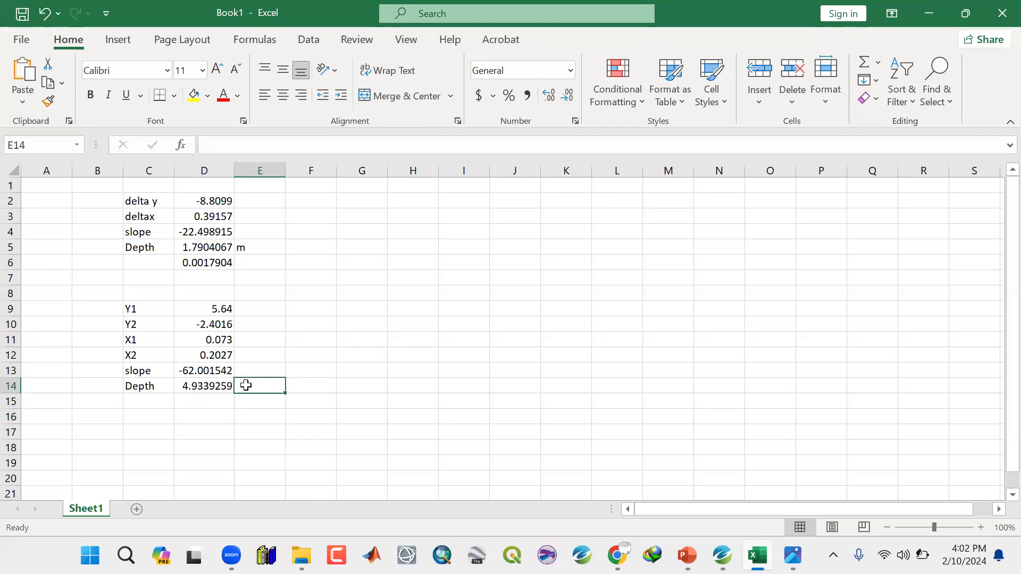
type("m")
left_click(195, 429)
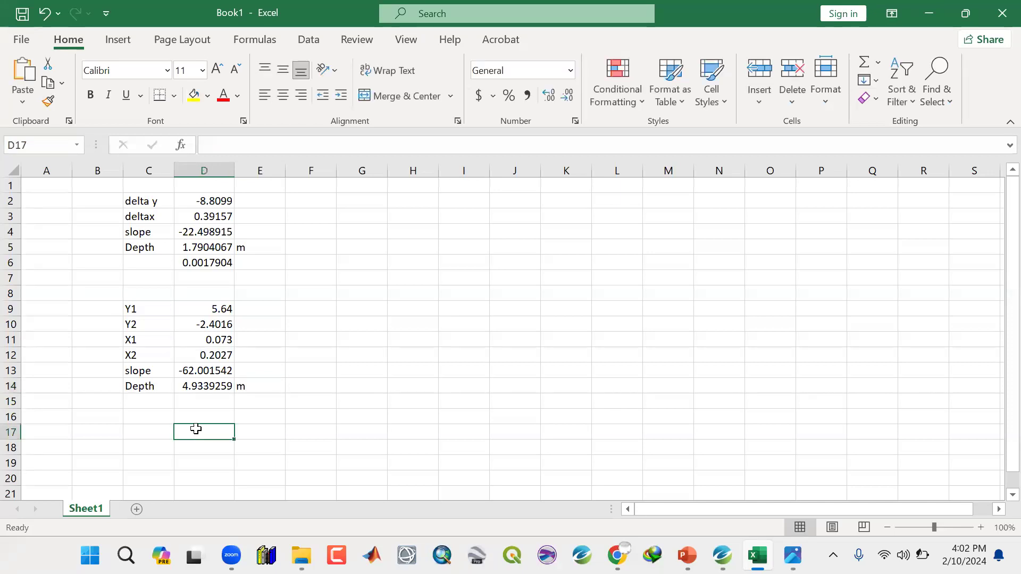
left_click(254, 383)
left_click(212, 428)
left_click(242, 387)
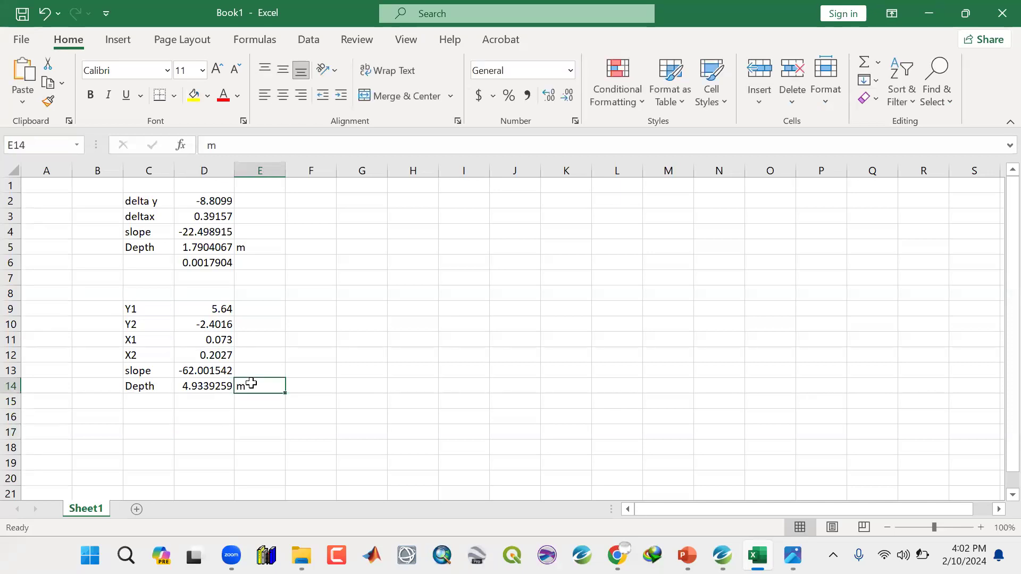
left_click(179, 406)
left_click(159, 401)
left_click(258, 385)
Switch to Oasis montaj and set up a full-map JPEG High Quality export of B2_SPEC.map at 460 dots per inch.
left_click(918, 10)
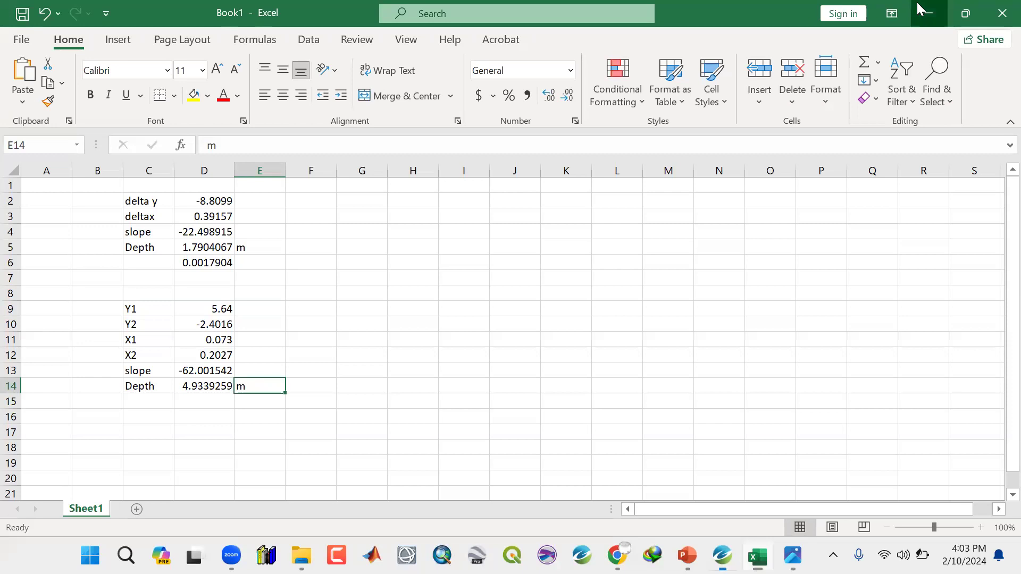
scroll(674, 283, "down", 3)
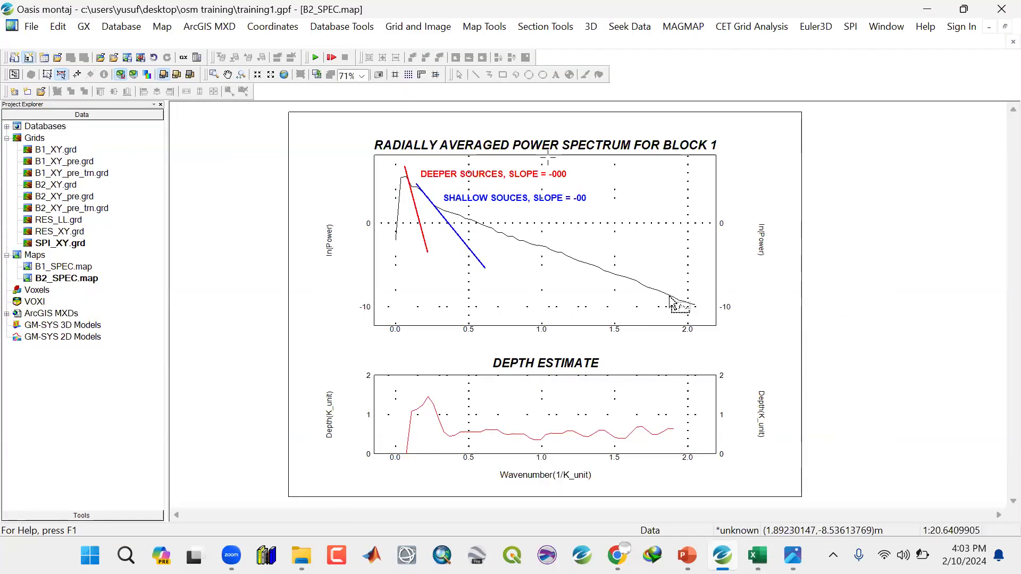
left_click(30, 29)
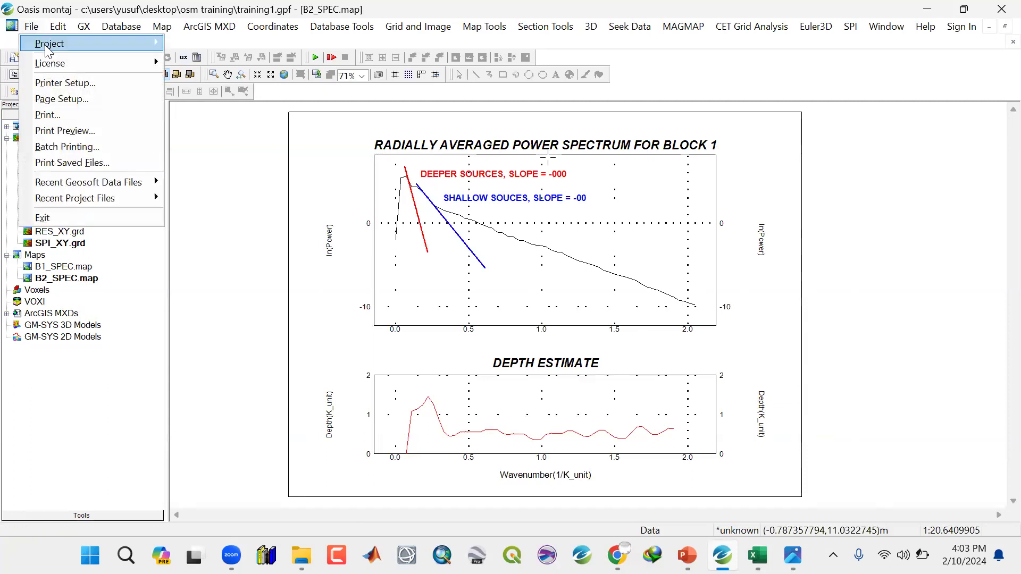
mouse_move(162, 27)
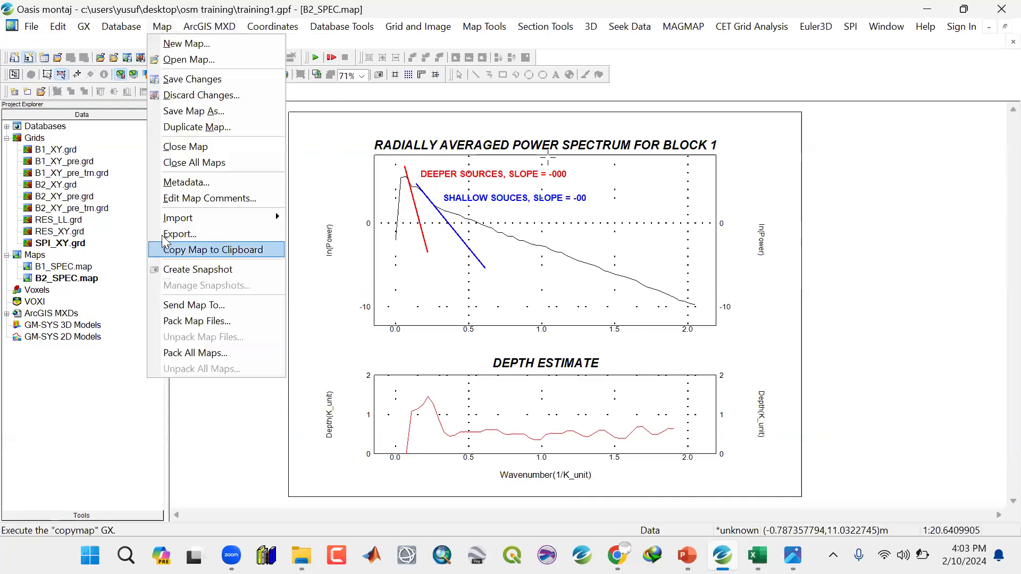
left_click(171, 249)
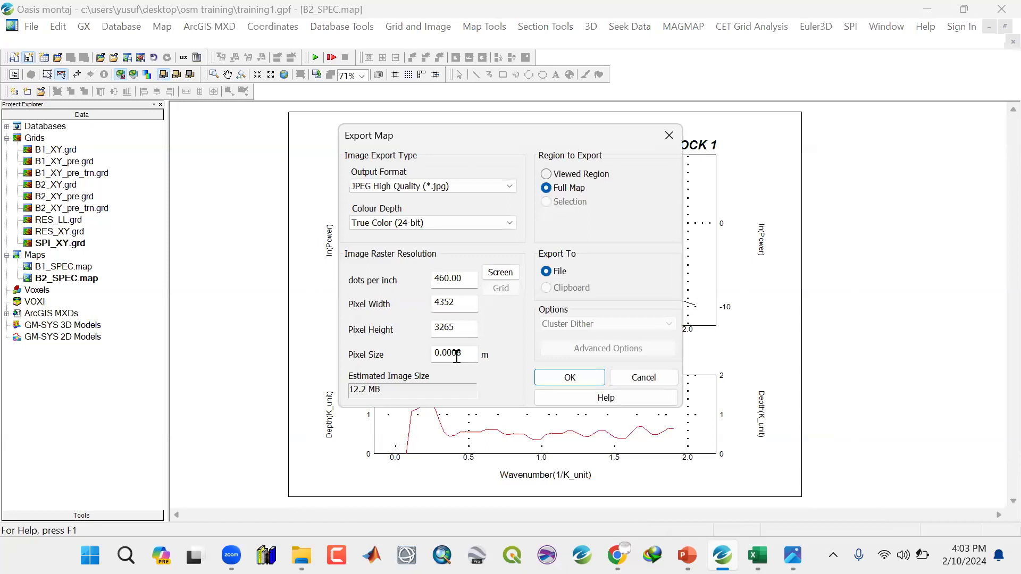
left_click(495, 277)
left_click_drag(473, 280, 377, 277)
type("460")
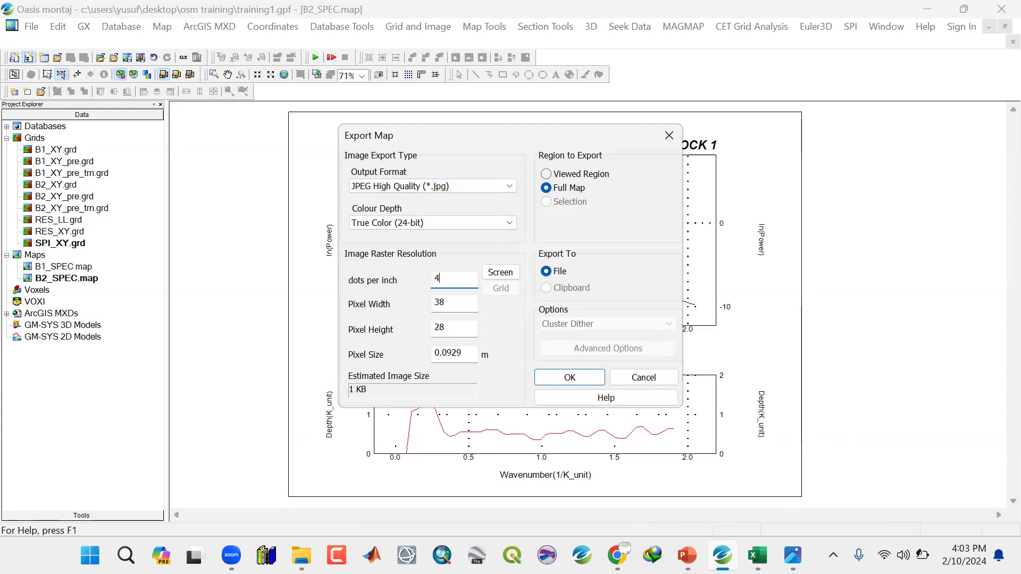
Export the map image to the Images folder under the file name SPECTRL BLOCK1.
left_click(564, 377)
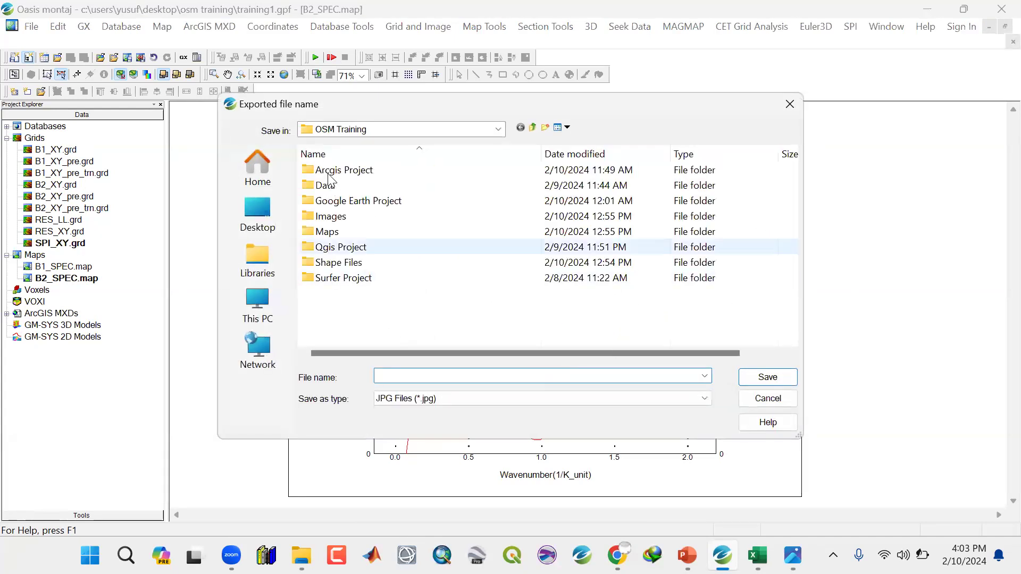
double_click(328, 218)
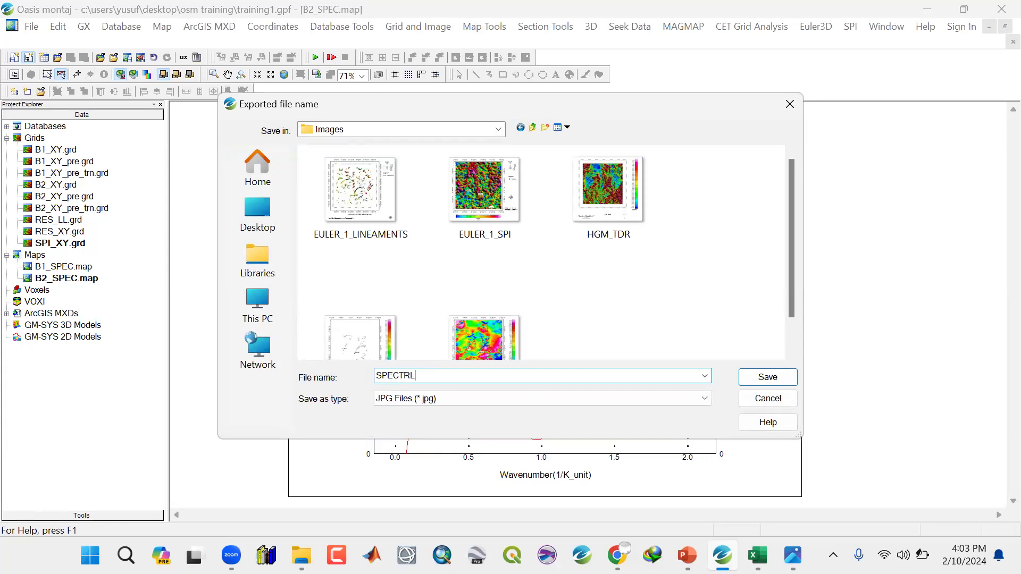
type("1")
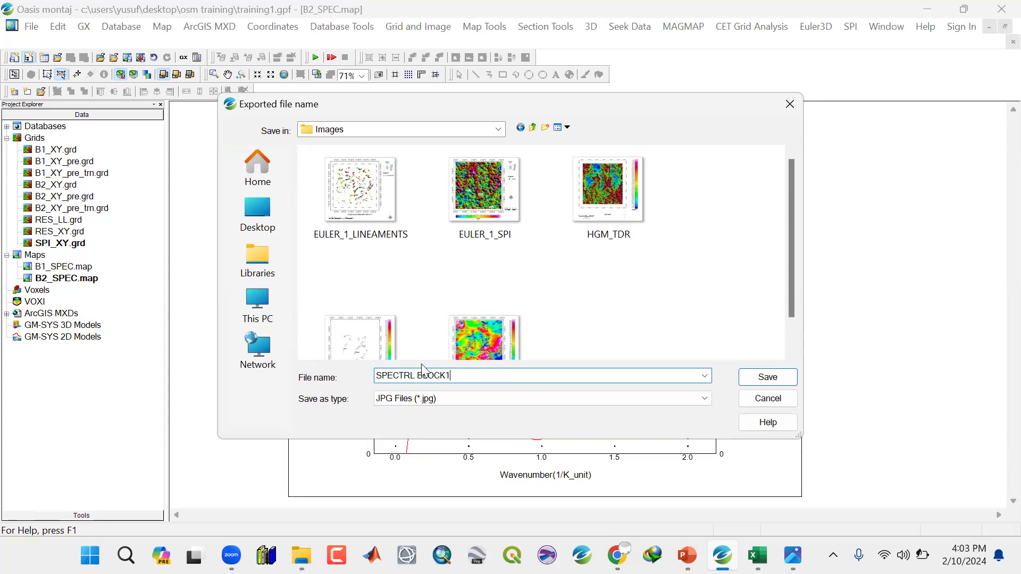
left_click(769, 383)
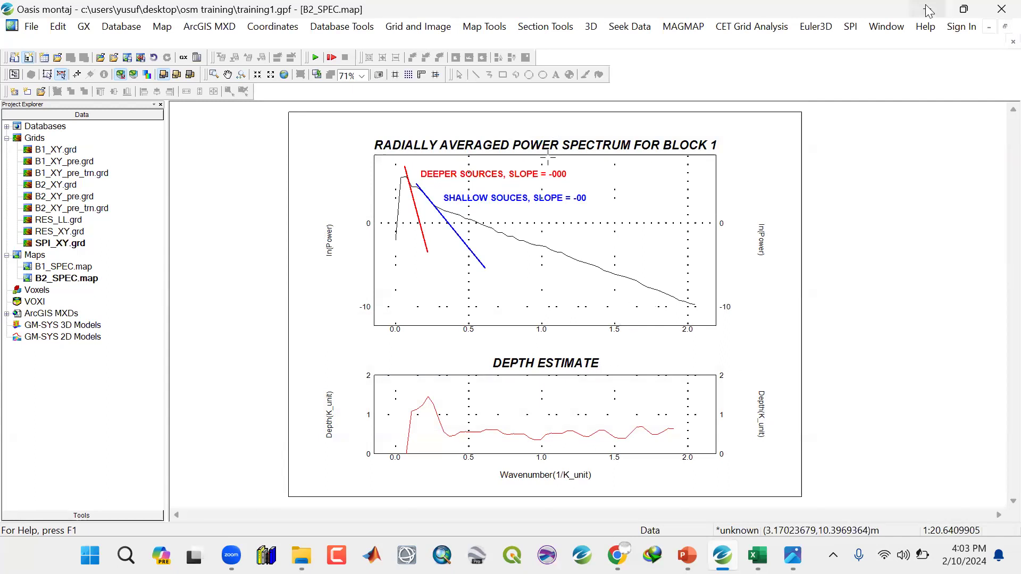
Save the current training1 project.
left_click(32, 27)
mouse_move(45, 45)
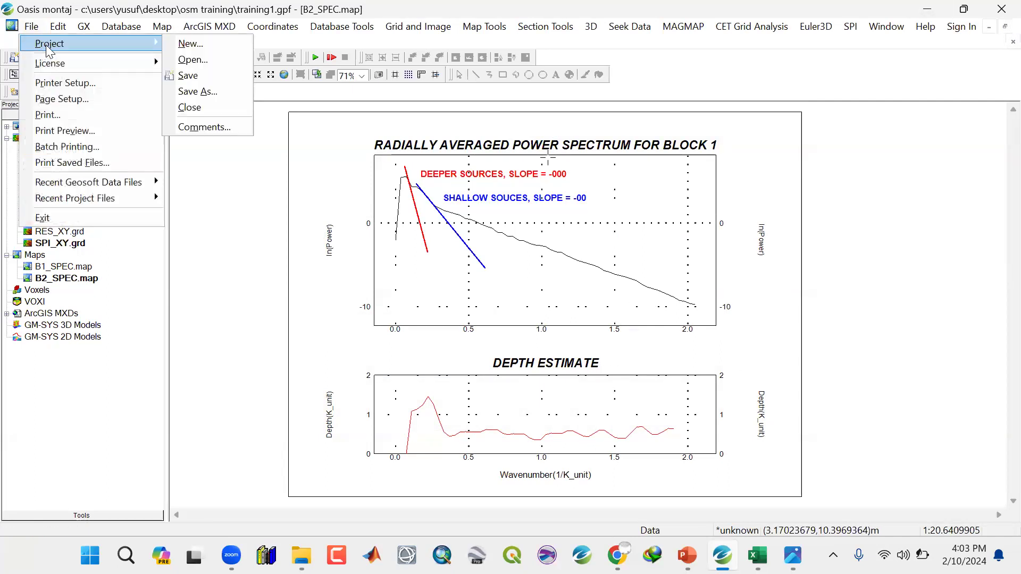
left_click(227, 76)
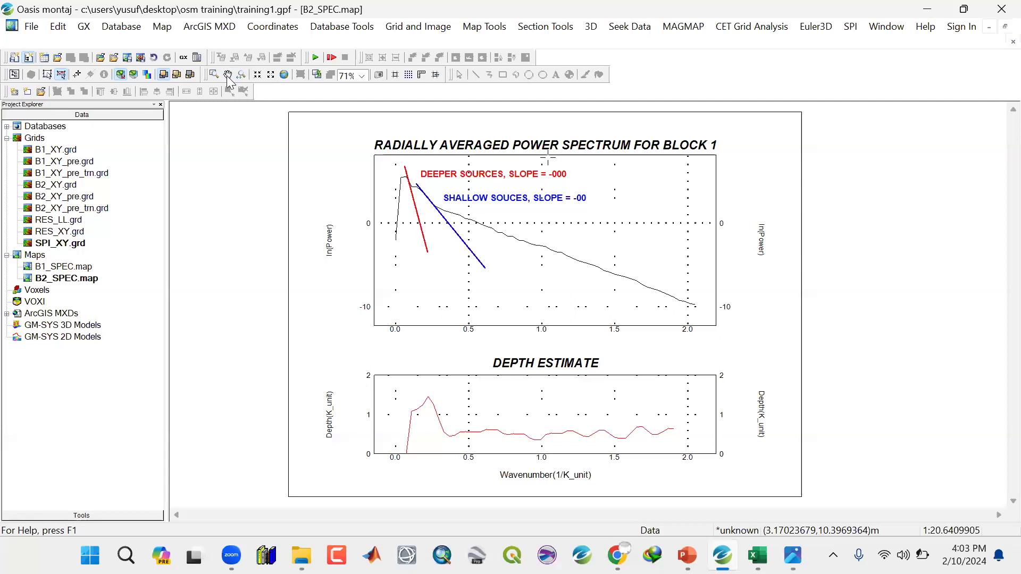
Review the Spectral Analysis B1 reference image from the AeroMagnetic folder and close it.
left_click(927, 8)
left_click(997, 24)
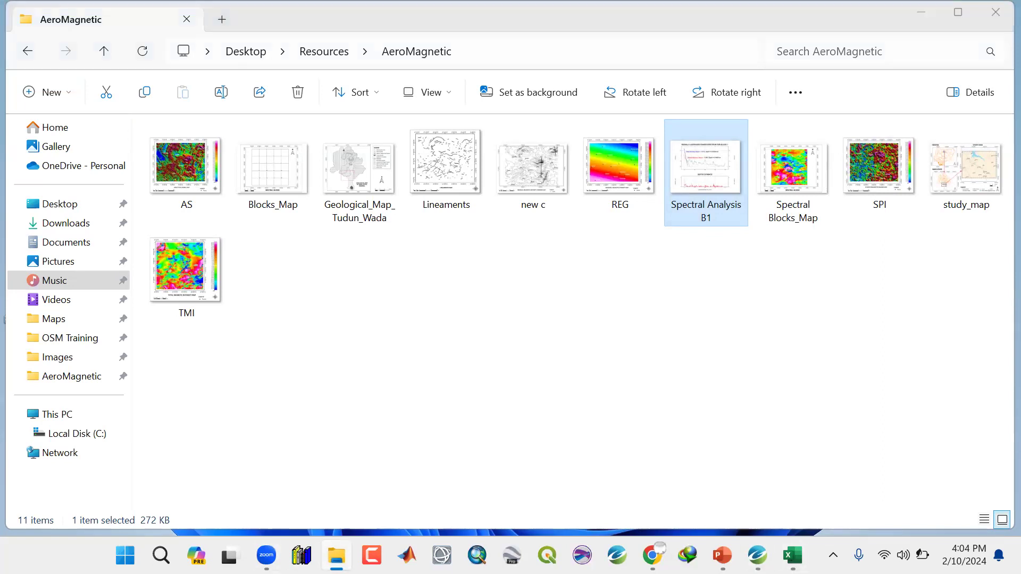
left_click(336, 556)
left_click(336, 556)
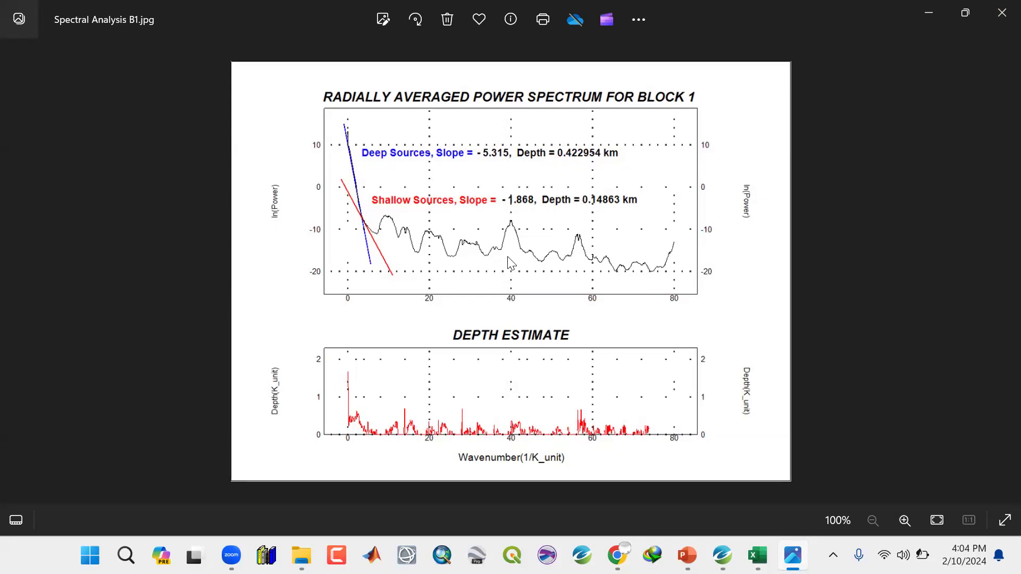
left_click(998, 21)
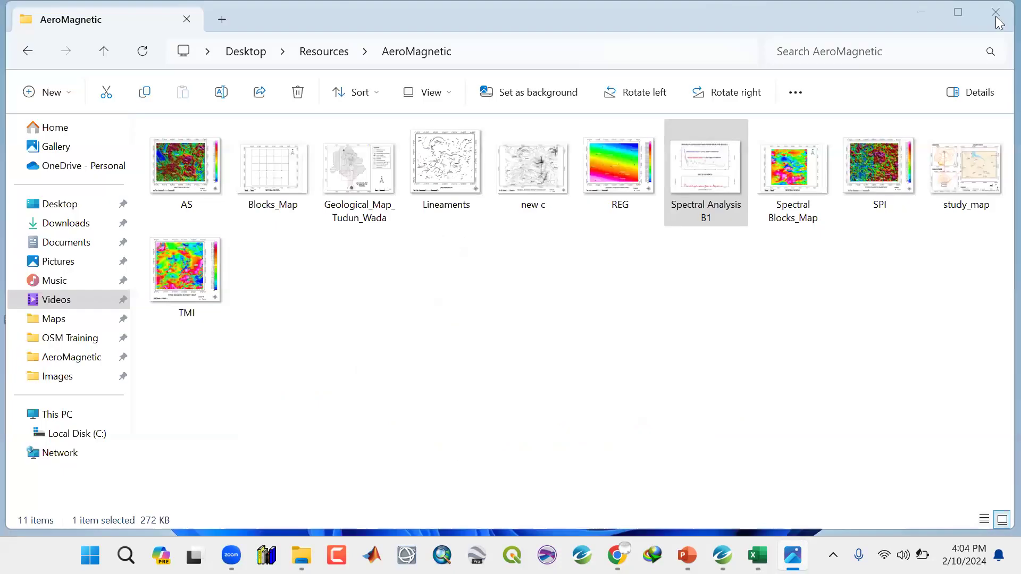
Open the Images folder inside OSM Training from the desktop and adjust the screen brightness.
left_click(917, 8)
left_click(893, 36)
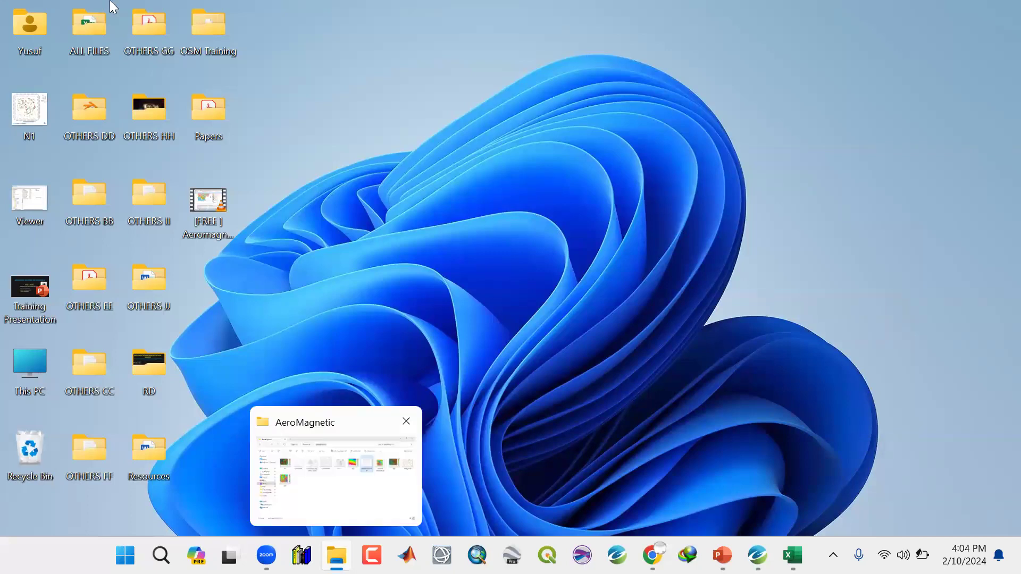
double_click(202, 28)
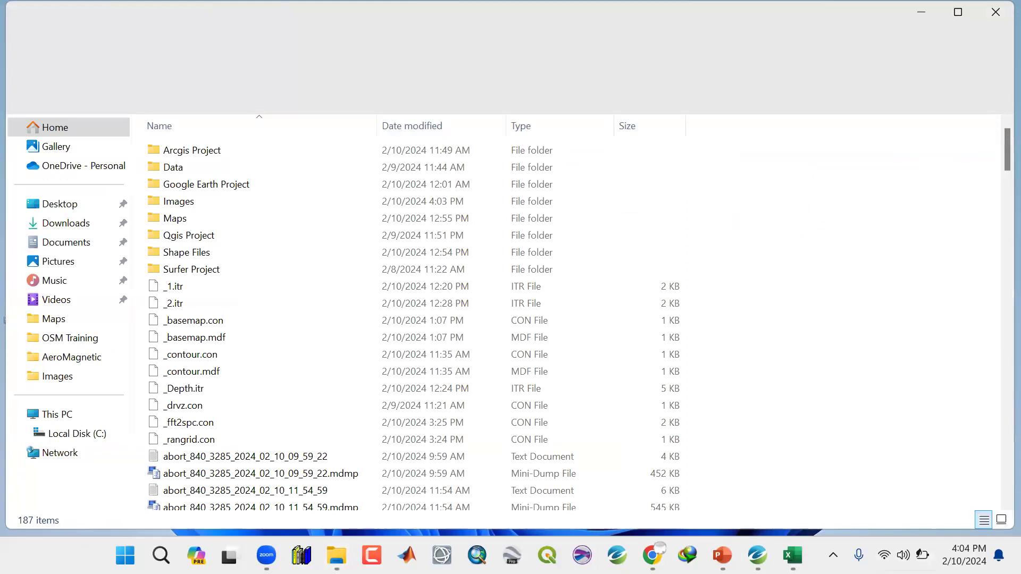
left_click(903, 555)
left_click(812, 408)
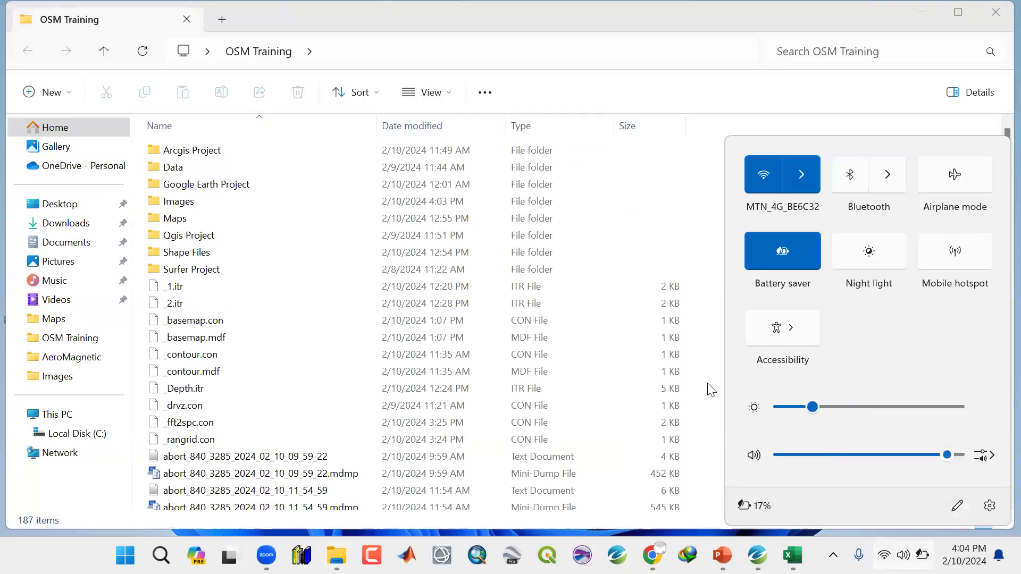
double_click(178, 202)
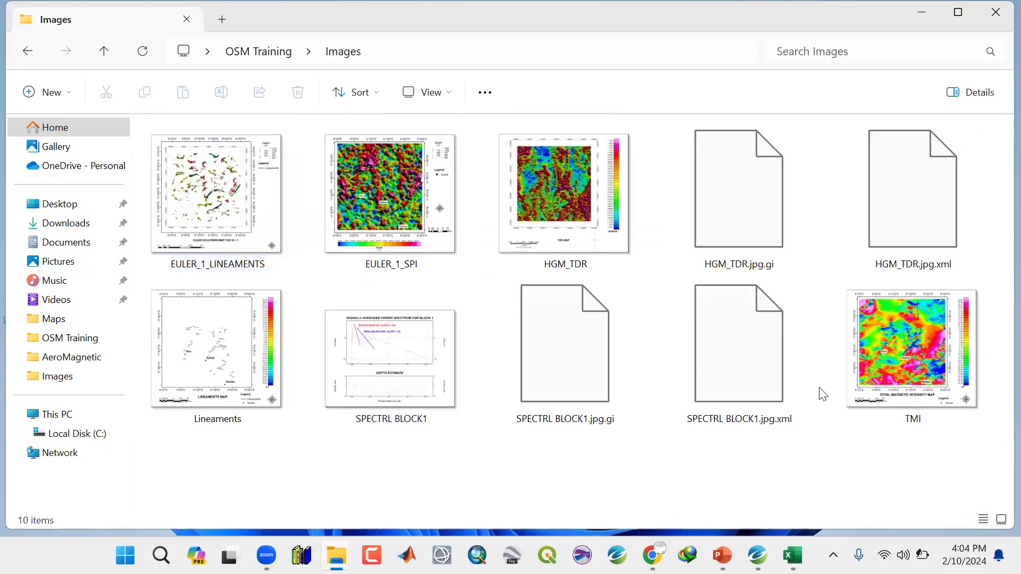
Open the exported SPECTRL BLOCK1 image and inspect its spectrum plot and slope labels up close.
left_click(349, 344)
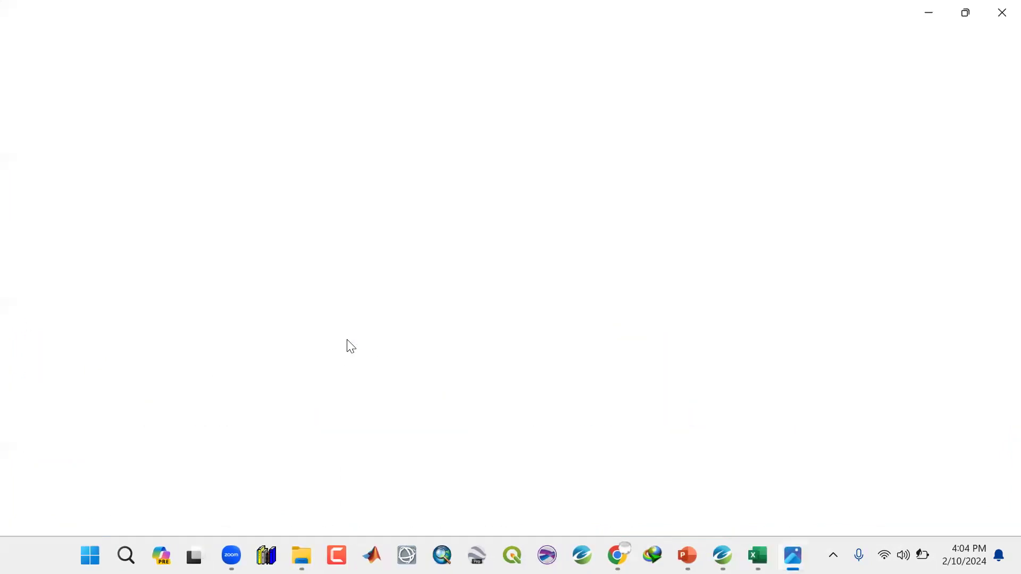
scroll(506, 299, "up", 4)
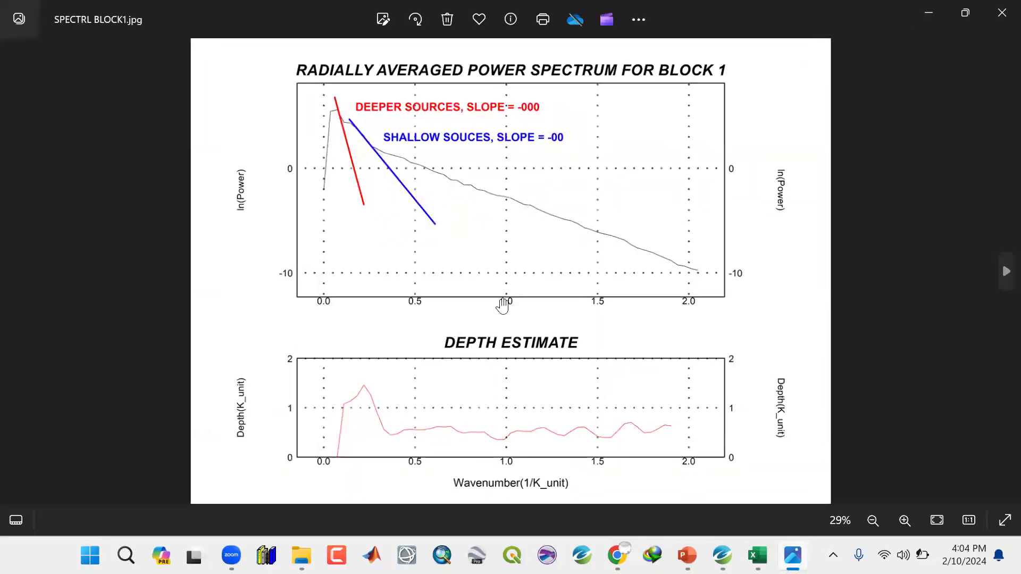
scroll(506, 299, "up", 5)
scroll(506, 298, "down", 5)
scroll(505, 298, "down", 3)
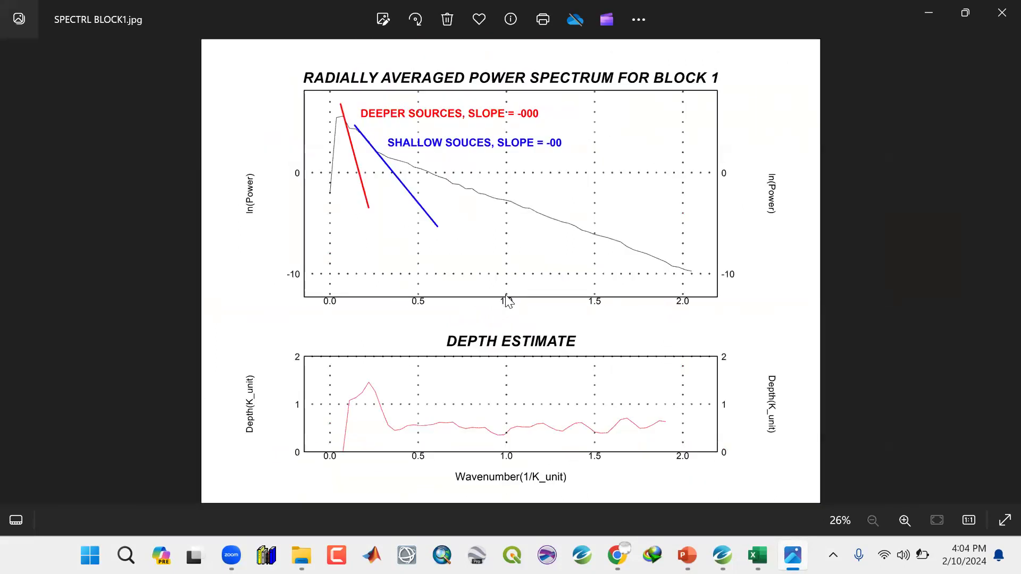